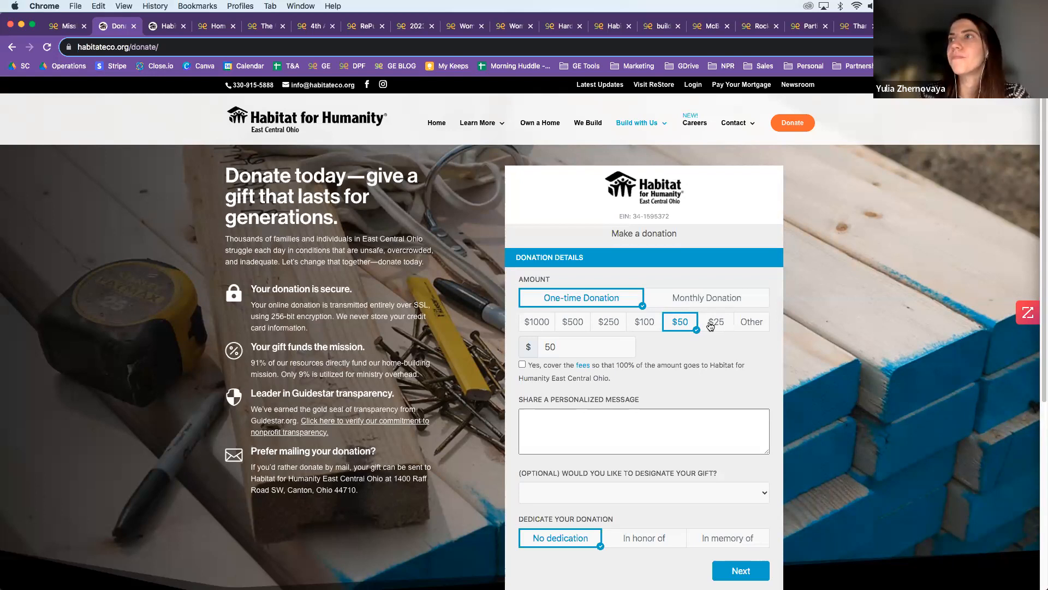
# Step: Examine the donation form's amount and message fields and the options for designating the gift
pyautogui.scroll(-2, 707, 326)
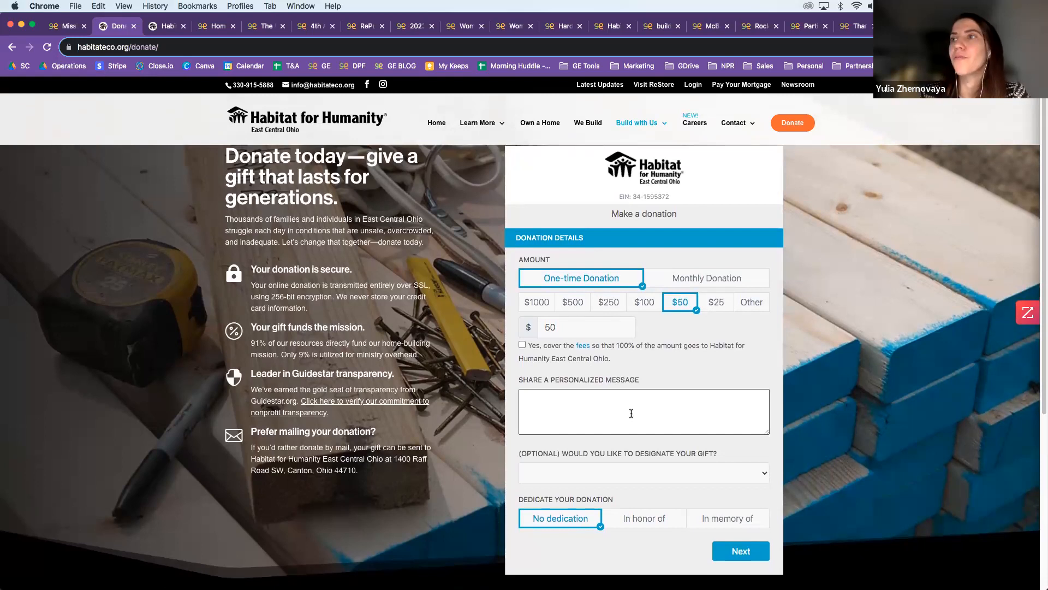
pyautogui.scroll(-2, 623, 393)
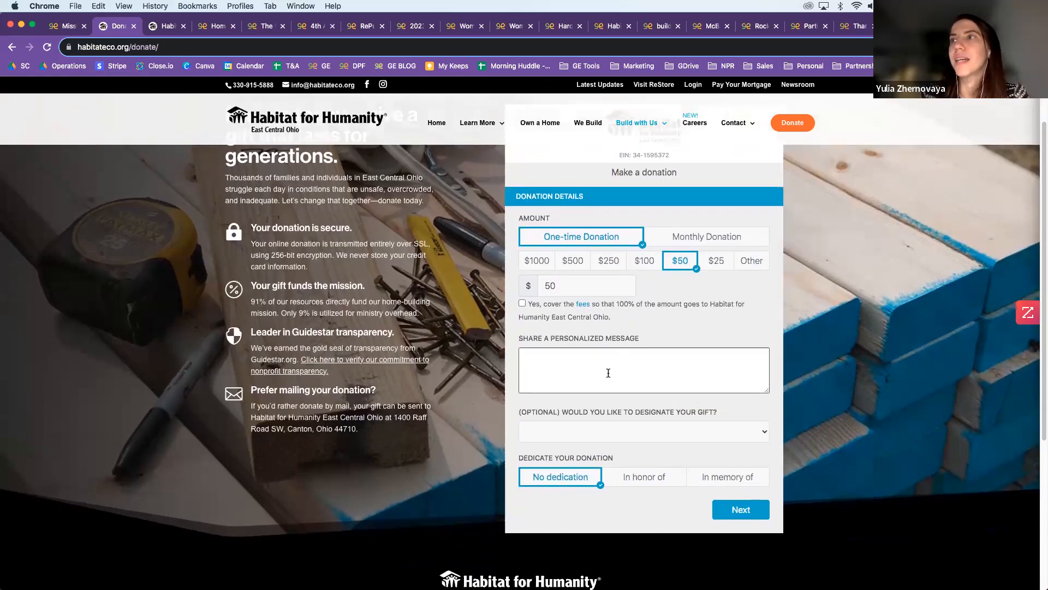
pyautogui.scroll(-2, 607, 372)
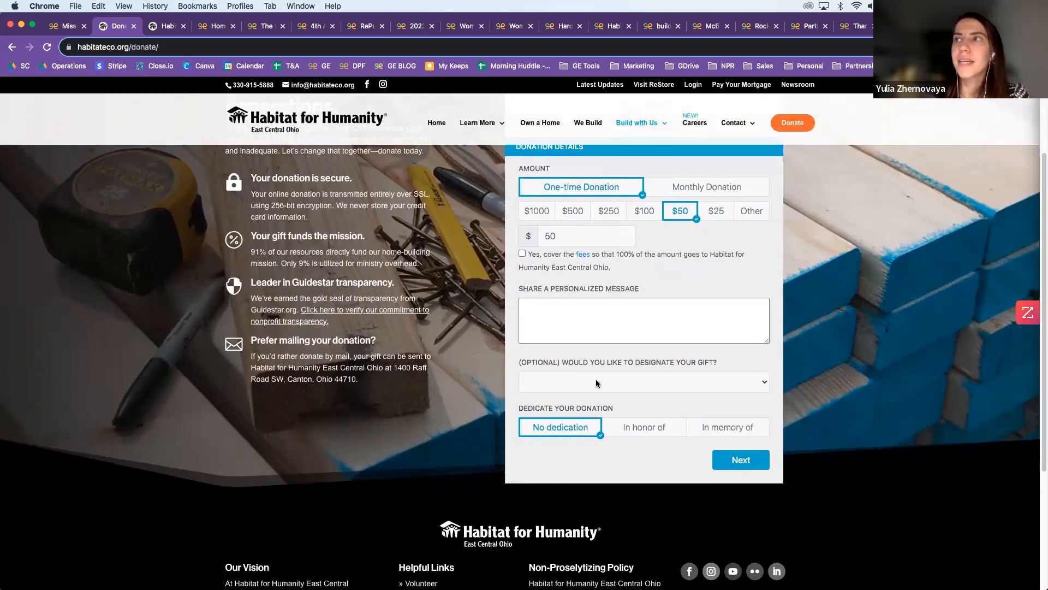
pyautogui.click(566, 371)
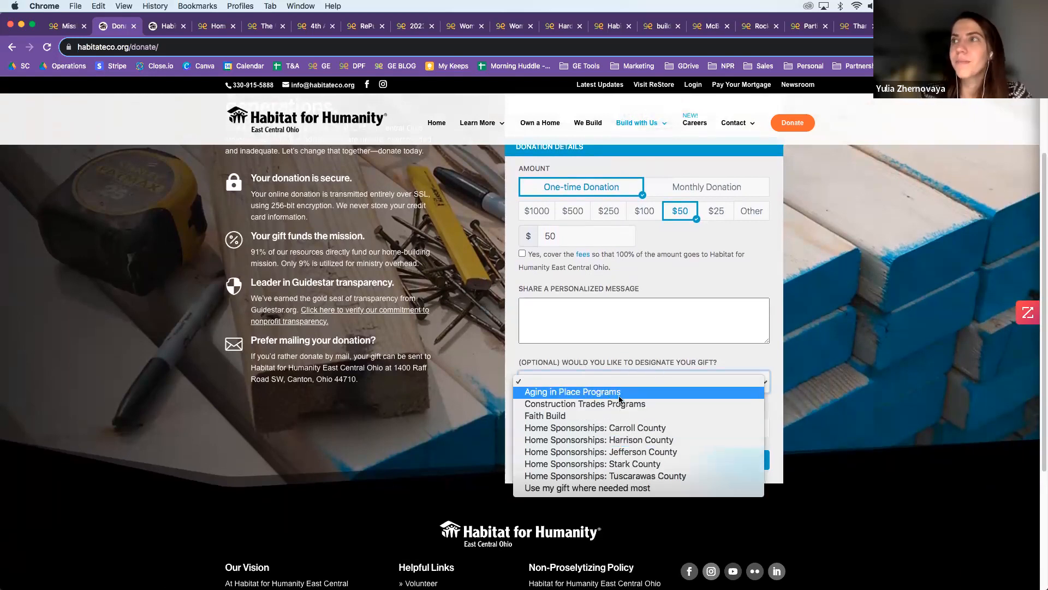
pyautogui.click(675, 357)
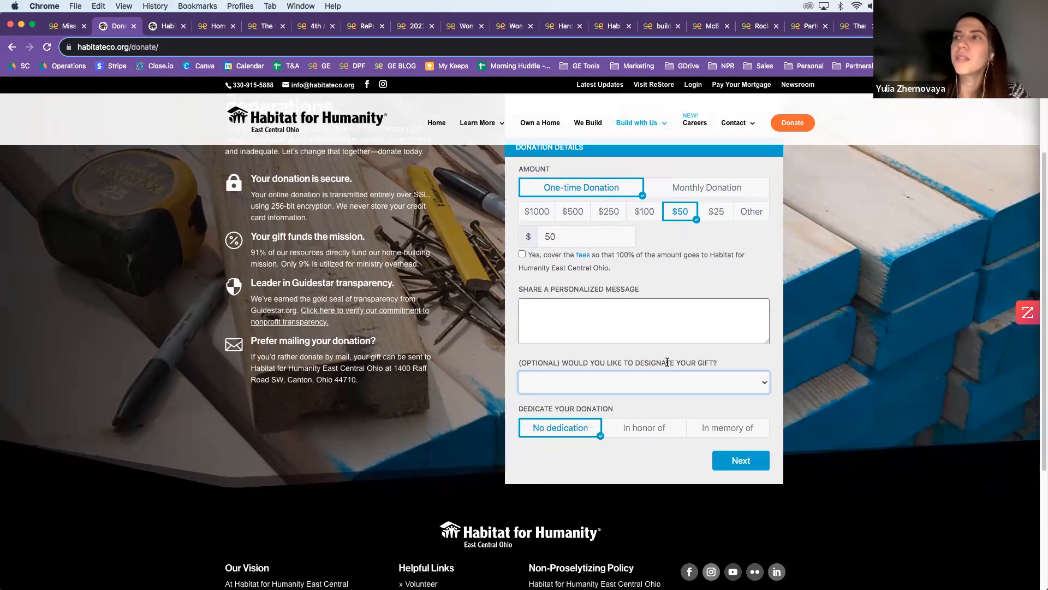
# Step: Try the donation form's dedication choices, ending with In memory of
pyautogui.scroll(1, 628, 399)
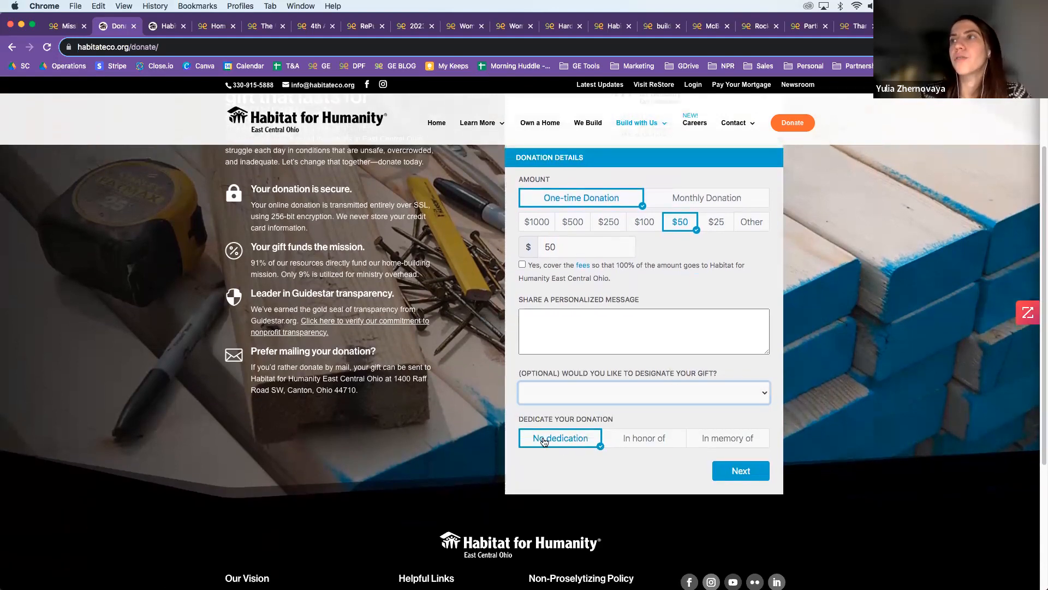
pyautogui.click(643, 441)
pyautogui.click(722, 442)
pyautogui.scroll(3, 650, 437)
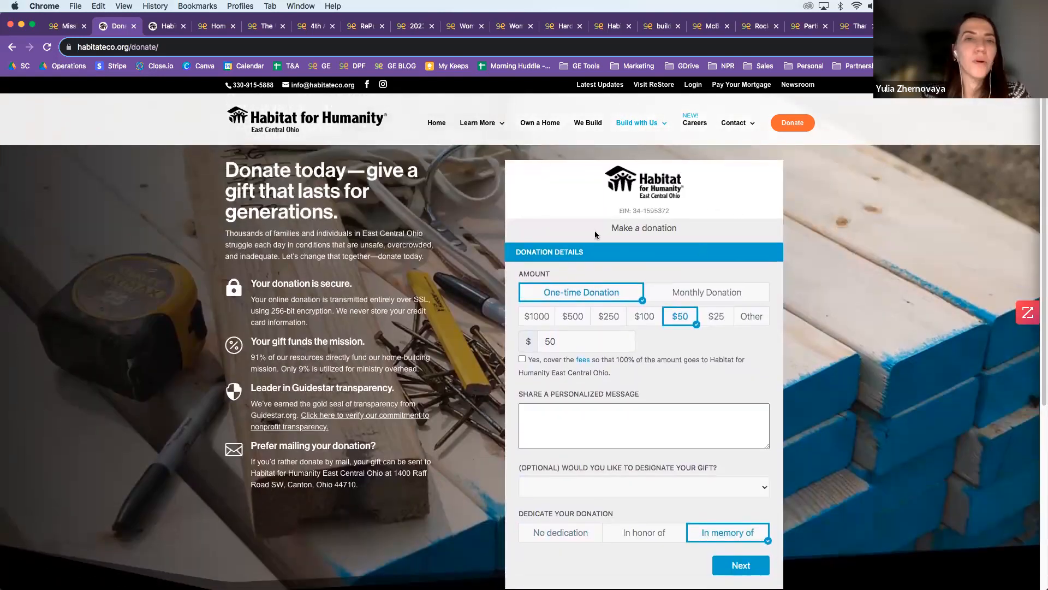
# Step: Go to the already open Habitat homepage and select the $25 gift that provides 50 lbs. of nails
pyautogui.click(166, 27)
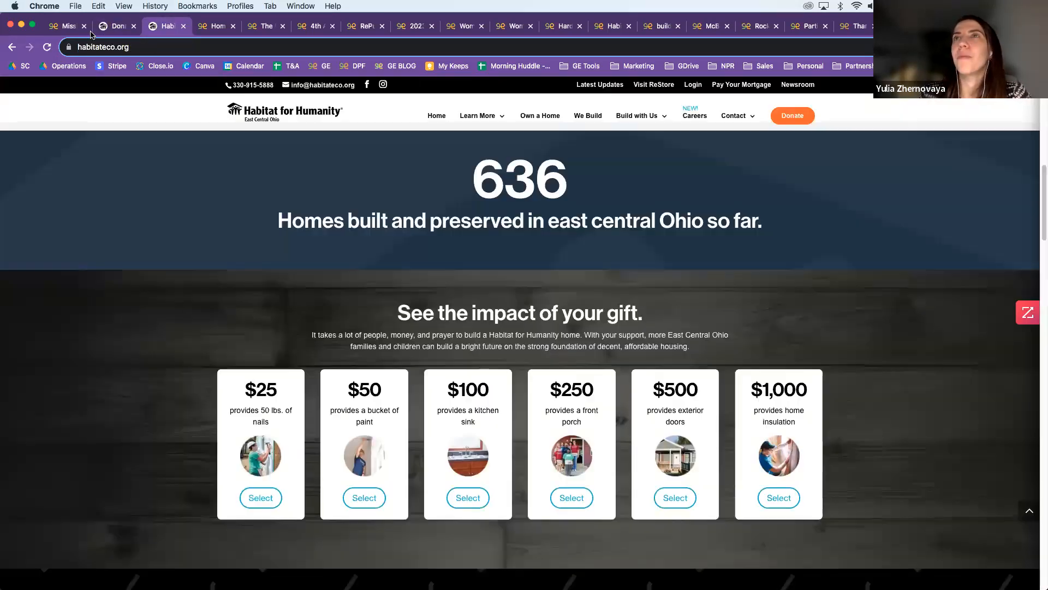
pyautogui.scroll(10, 520, 236)
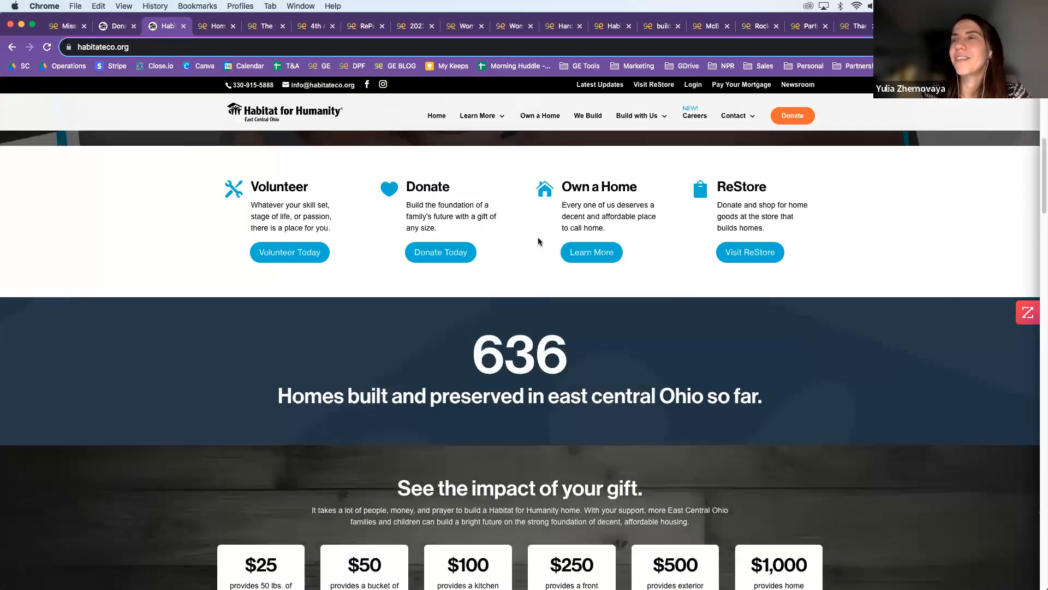
pyautogui.scroll(-10, 655, 316)
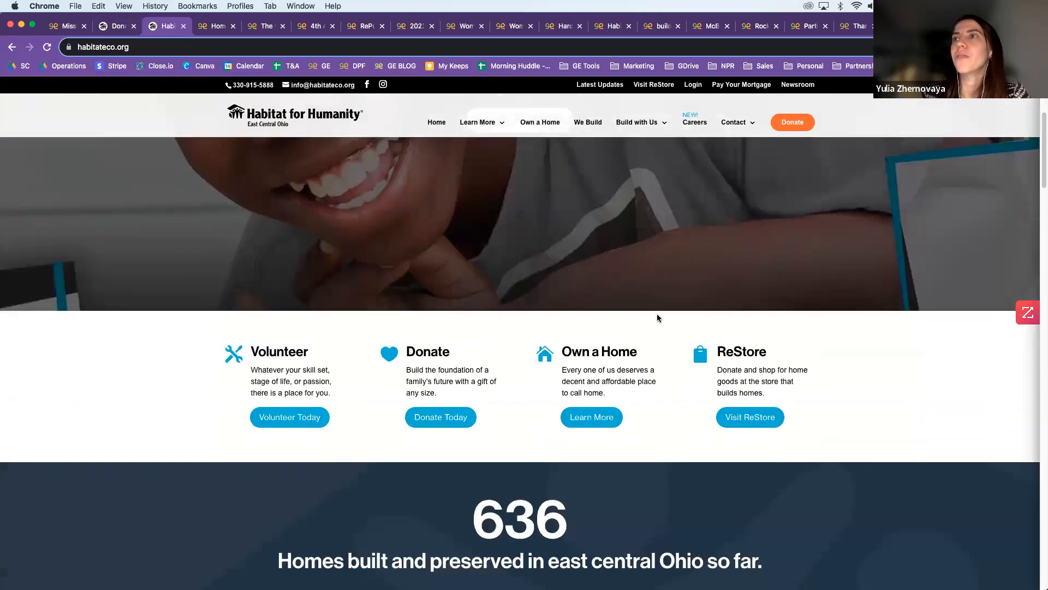
pyautogui.scroll(-6, 657, 317)
pyautogui.scroll(3, 693, 297)
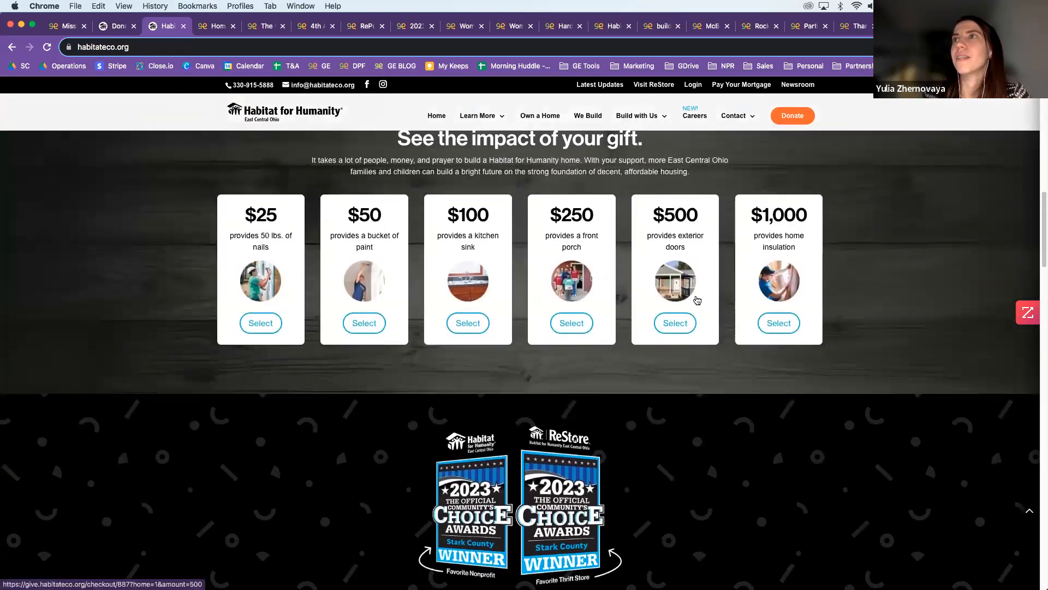
pyautogui.scroll(2, 697, 300)
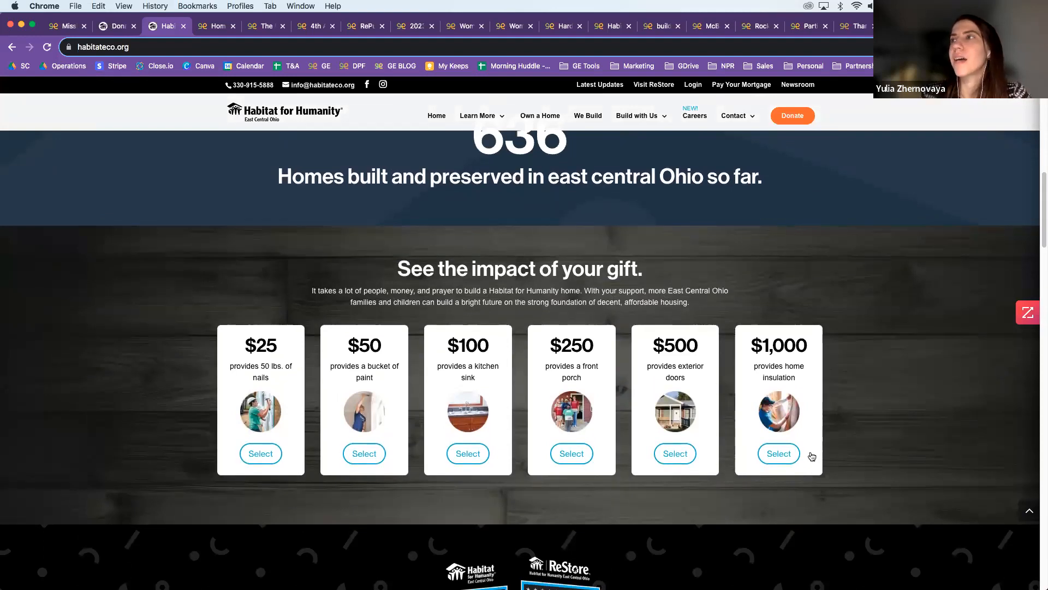
pyautogui.click(264, 451)
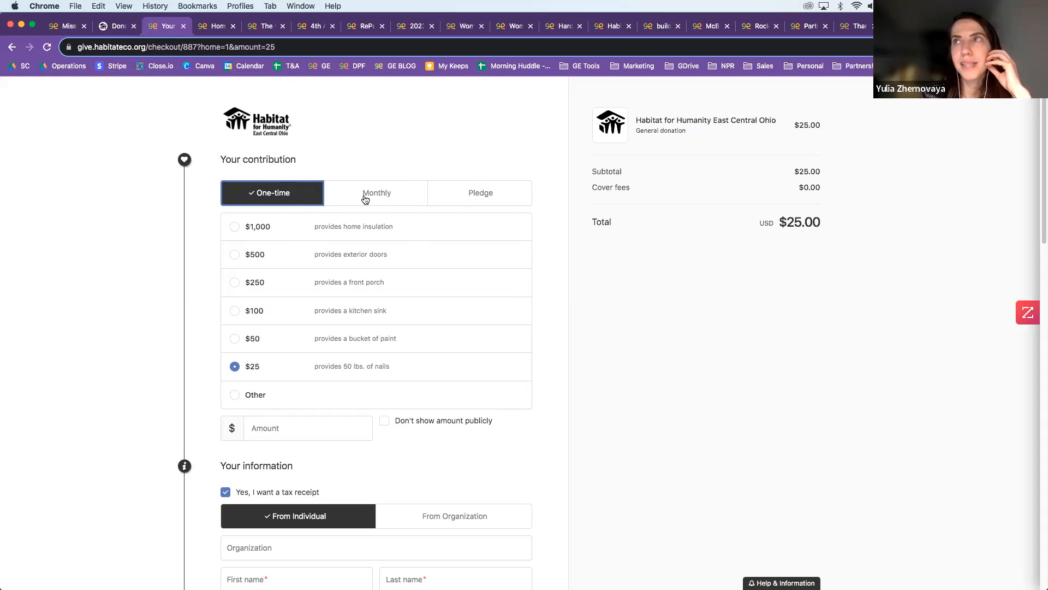
# Step: Make the contribution a $1,000 pledge split into 10 monthly installments
pyautogui.click(479, 197)
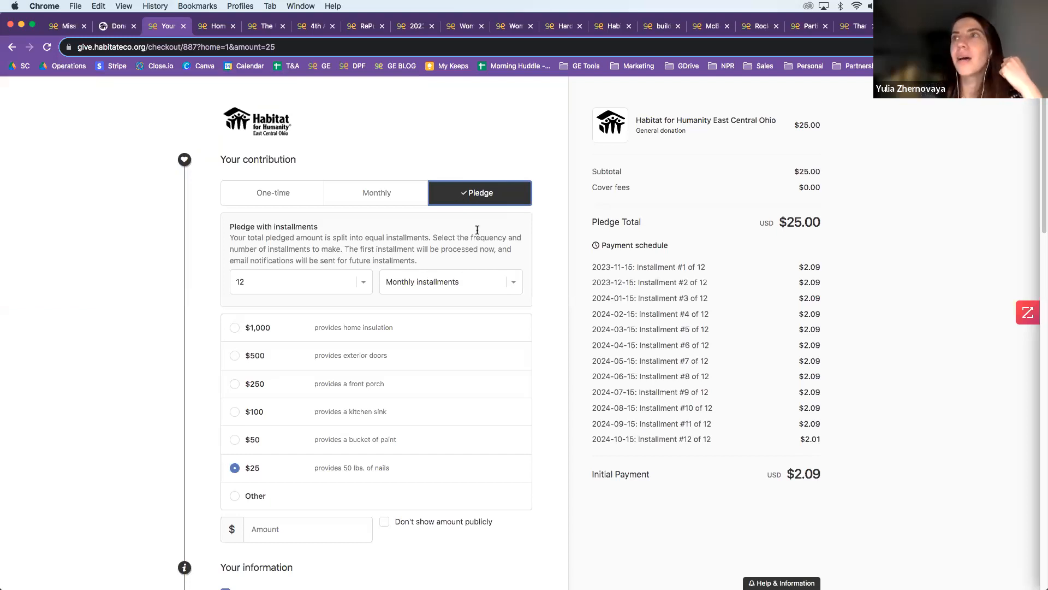
pyautogui.scroll(-1, 543, 230)
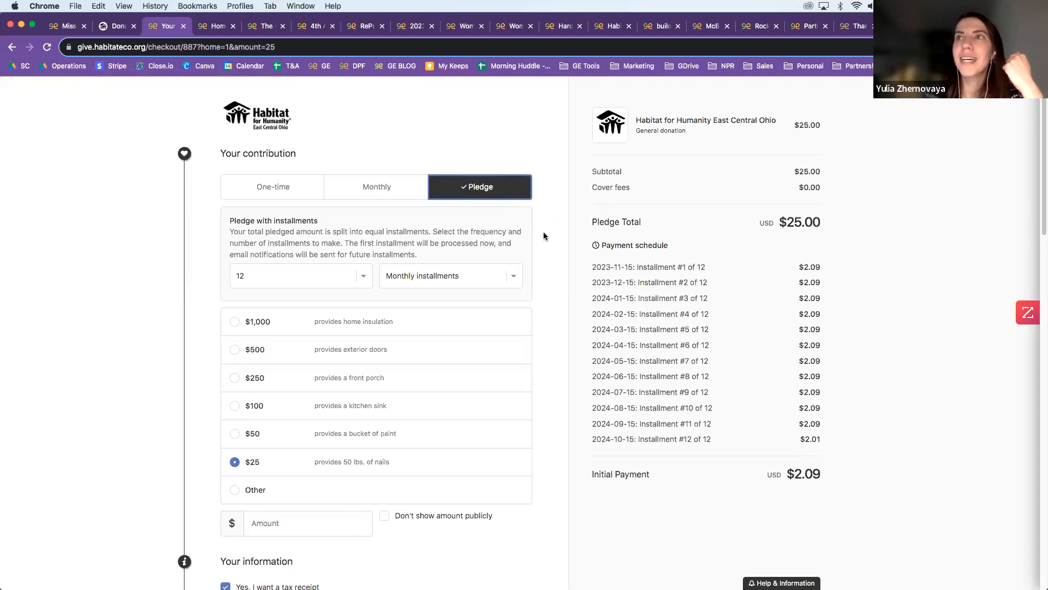
pyautogui.click(236, 309)
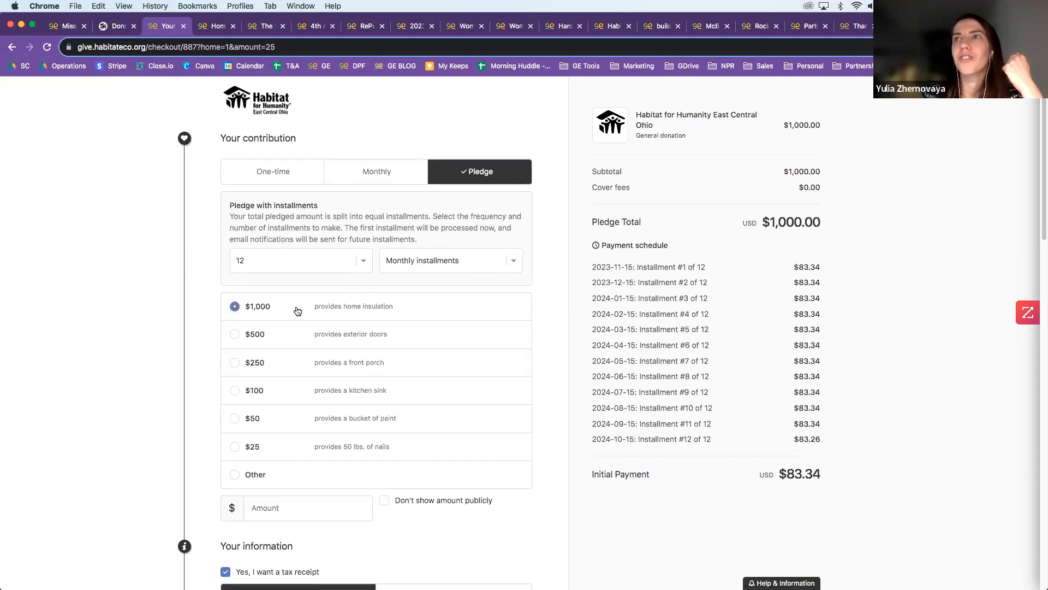
pyautogui.click(263, 270)
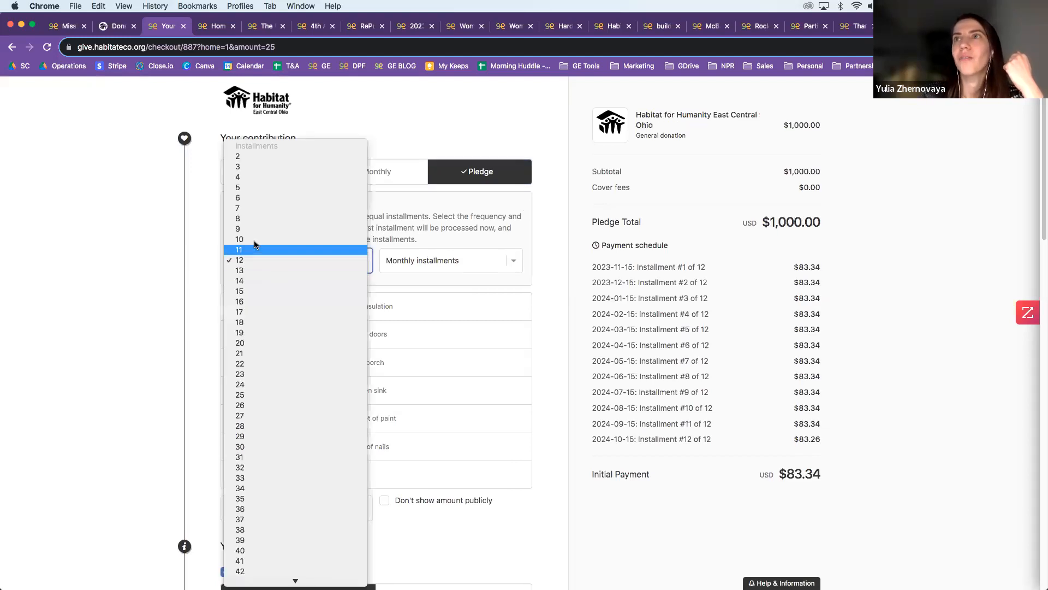
pyautogui.press('Return')
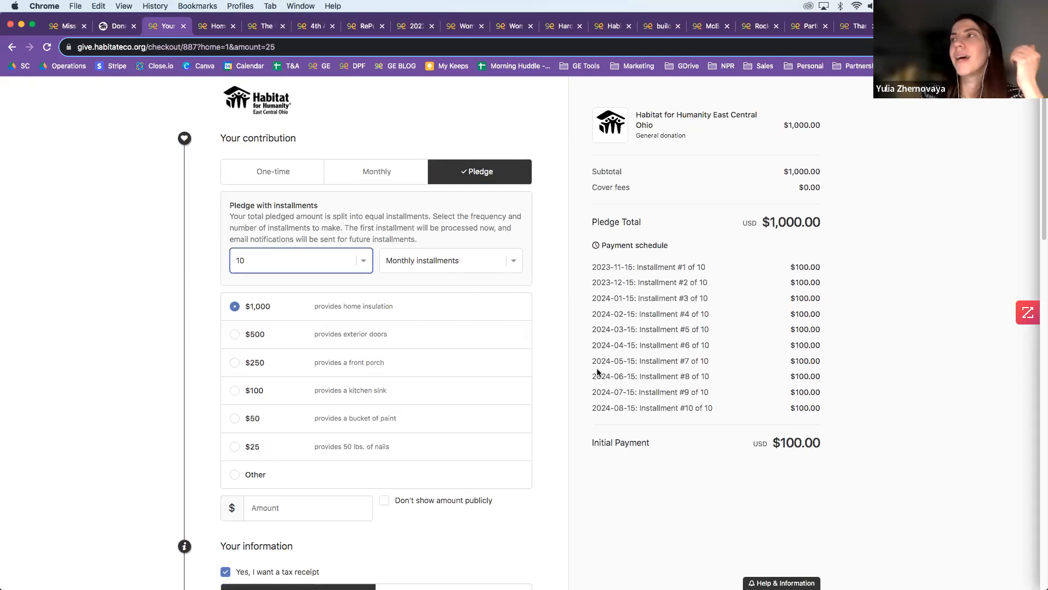
# Step: Change the contribution to One-time with the $50 amount that provides a bucket of paint
pyautogui.scroll(-1, 636, 220)
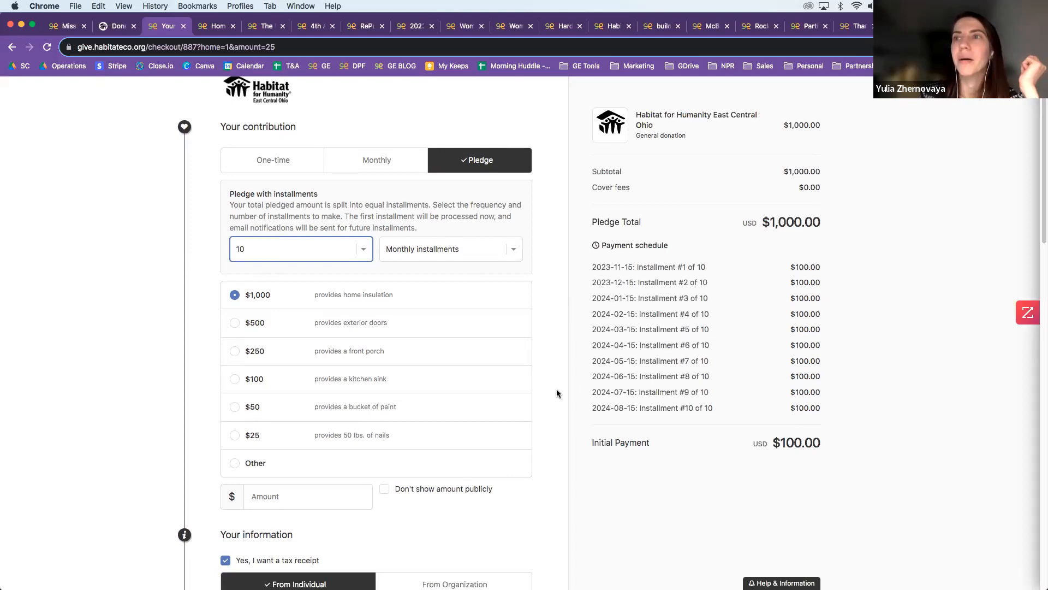
pyautogui.scroll(-5, 557, 393)
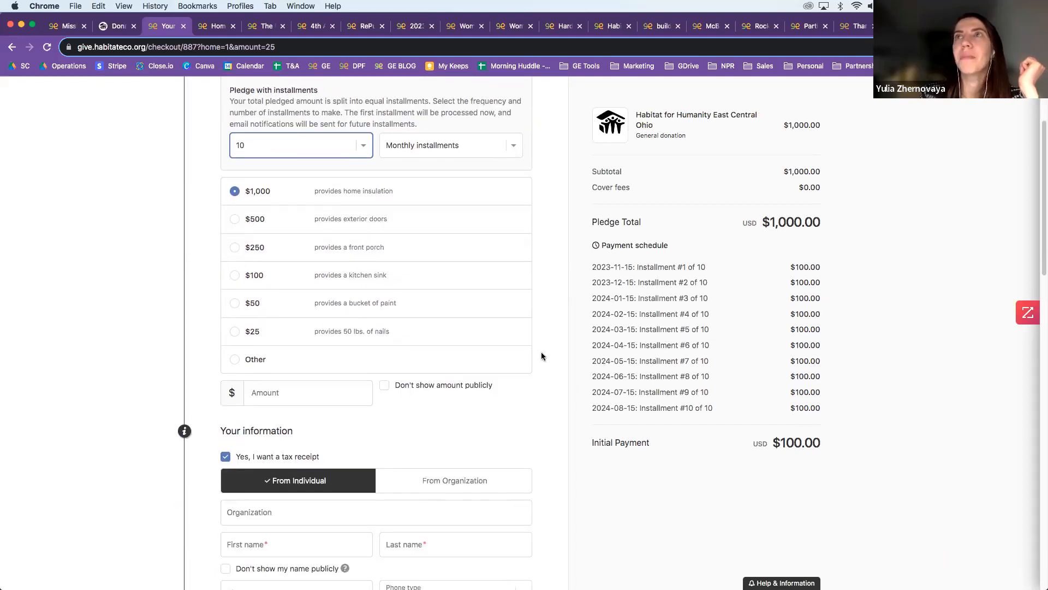
pyautogui.scroll(5, 541, 356)
pyautogui.click(271, 164)
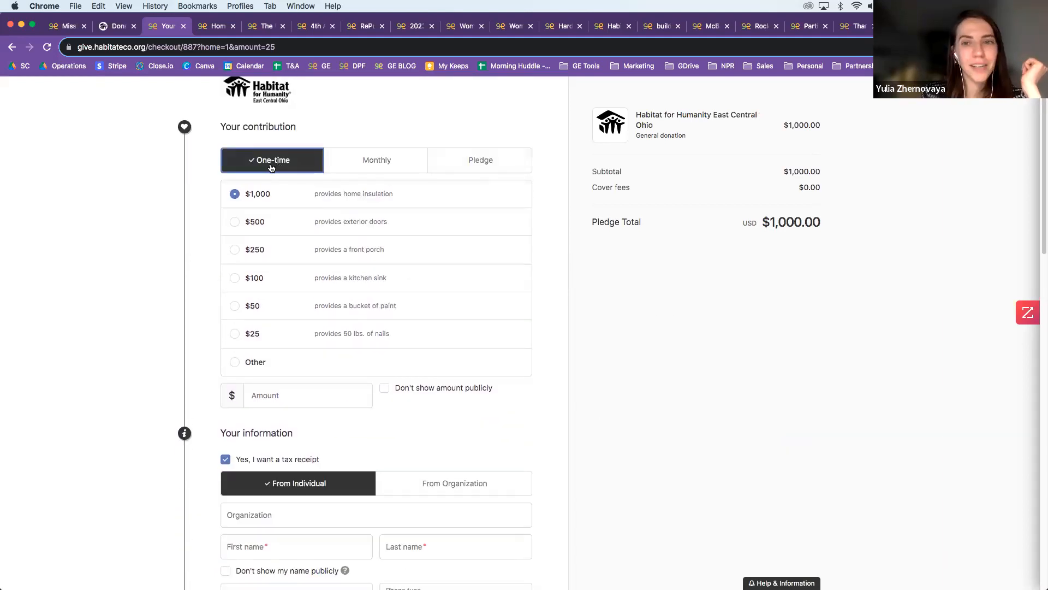
pyautogui.scroll(-1, 382, 284)
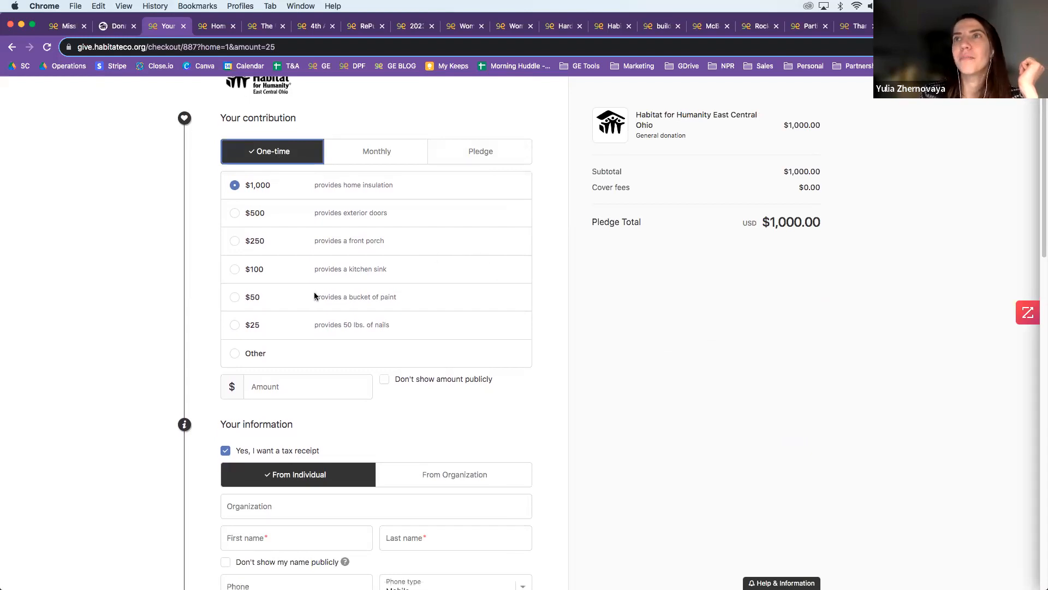
pyautogui.click(377, 297)
# Step: Examine the checkout's donor information, contact preferences and address fields, then the gift designation choices
pyautogui.scroll(-5, 550, 311)
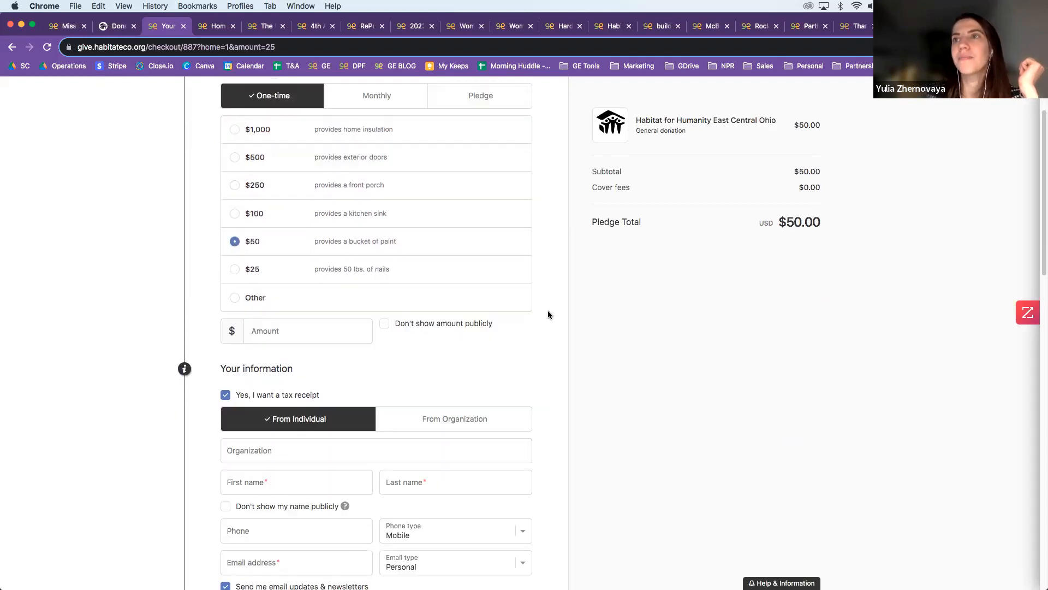
pyautogui.scroll(-3, 283, 225)
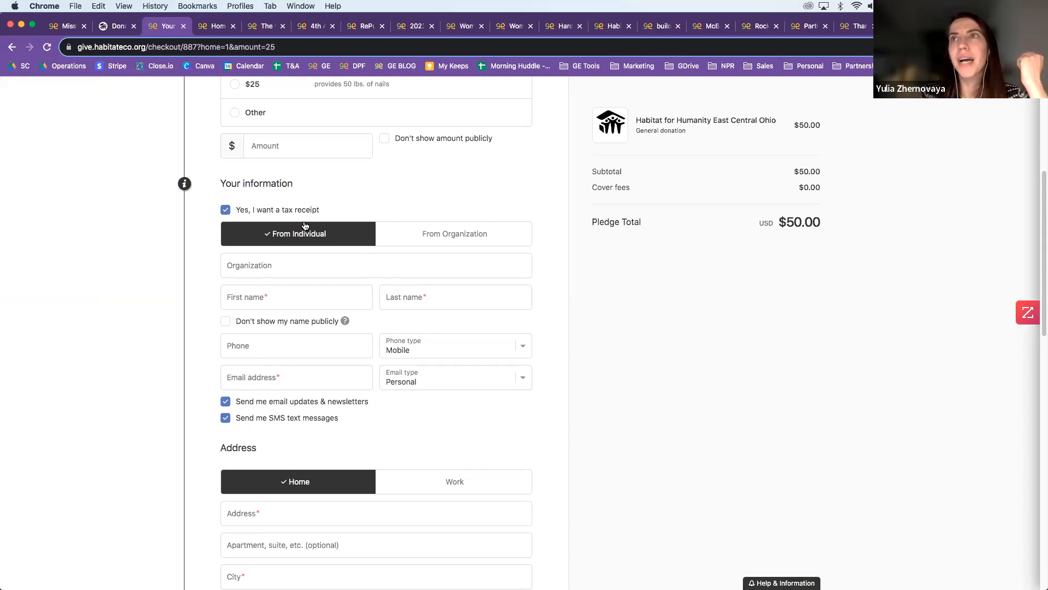
pyautogui.scroll(-2, 527, 272)
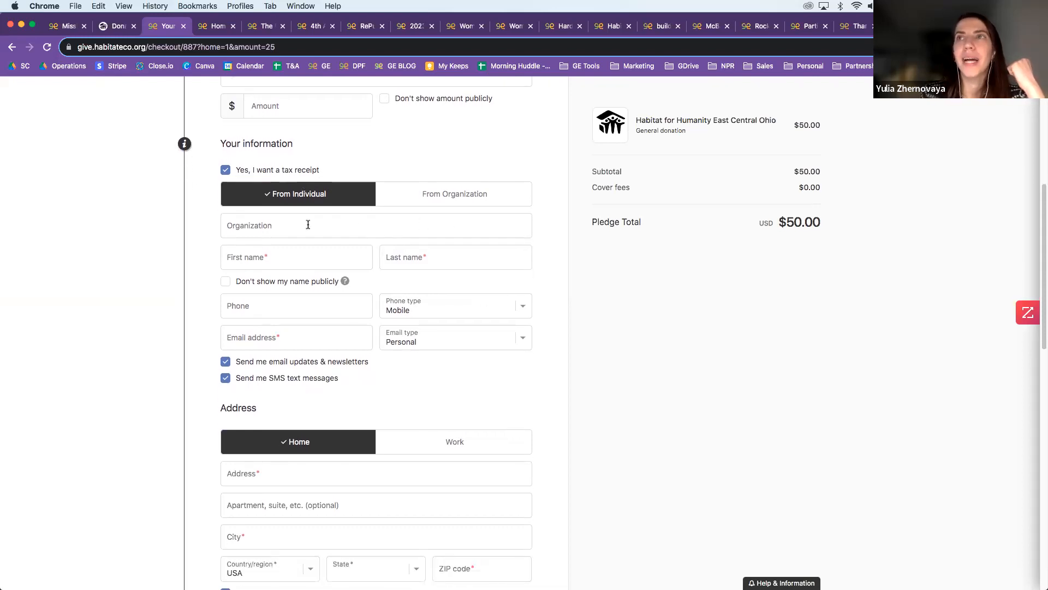
pyautogui.scroll(-5, 372, 193)
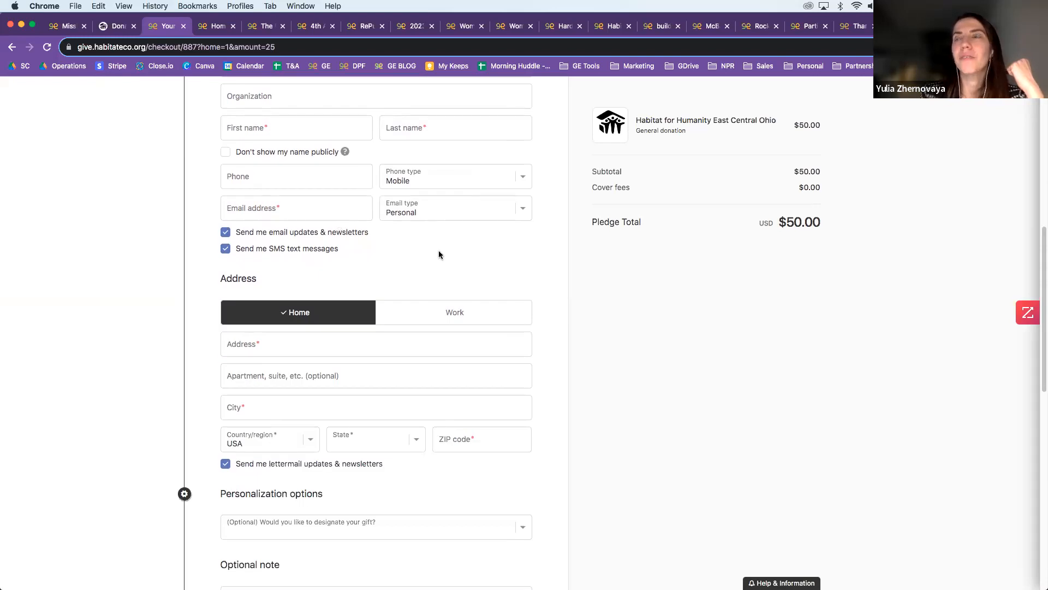
pyautogui.scroll(1, 246, 258)
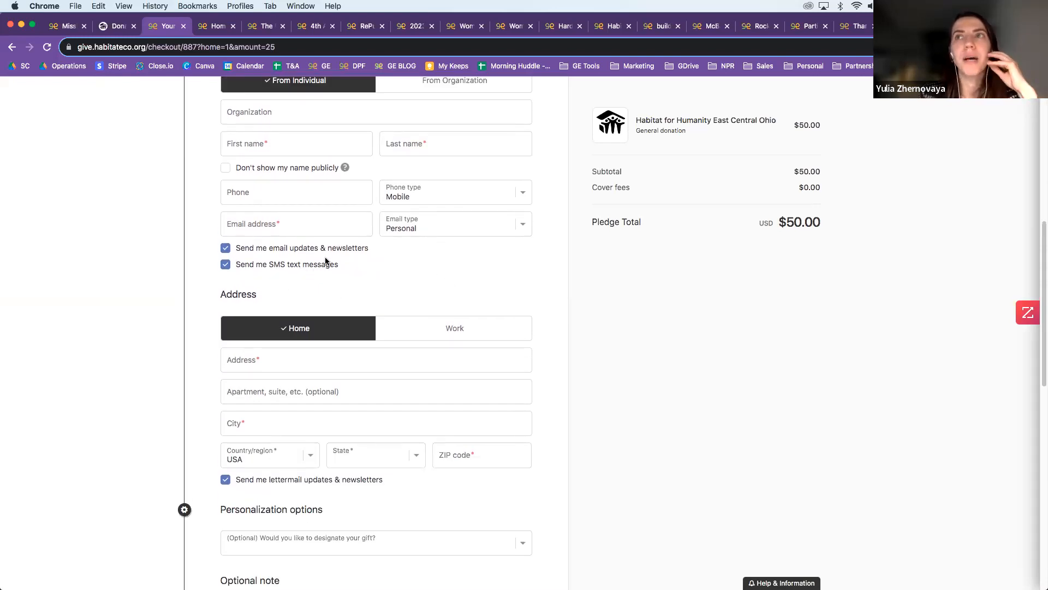
pyautogui.scroll(-1, 383, 279)
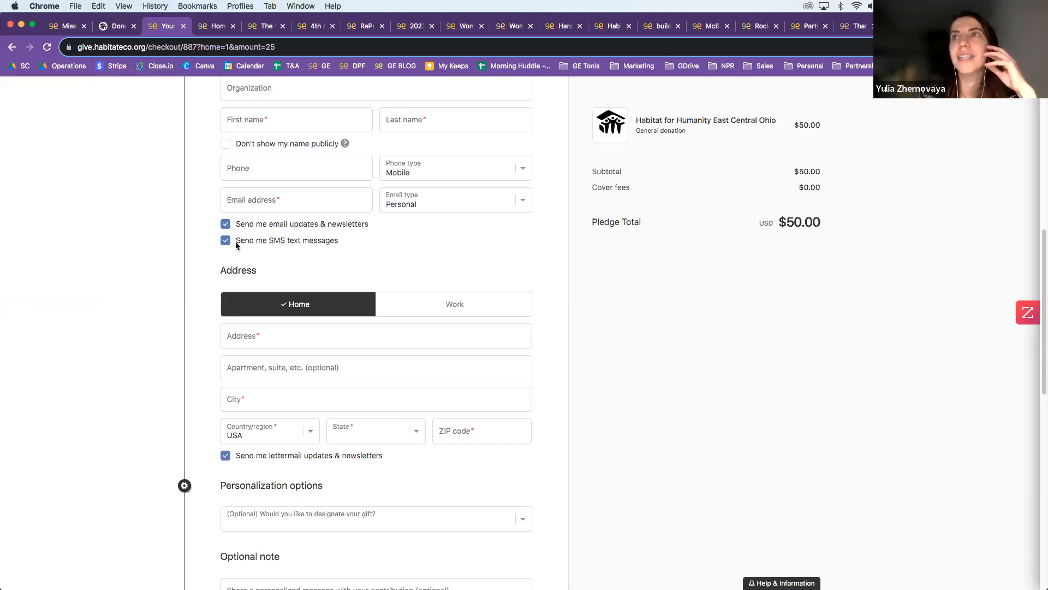
pyautogui.scroll(-5, 535, 275)
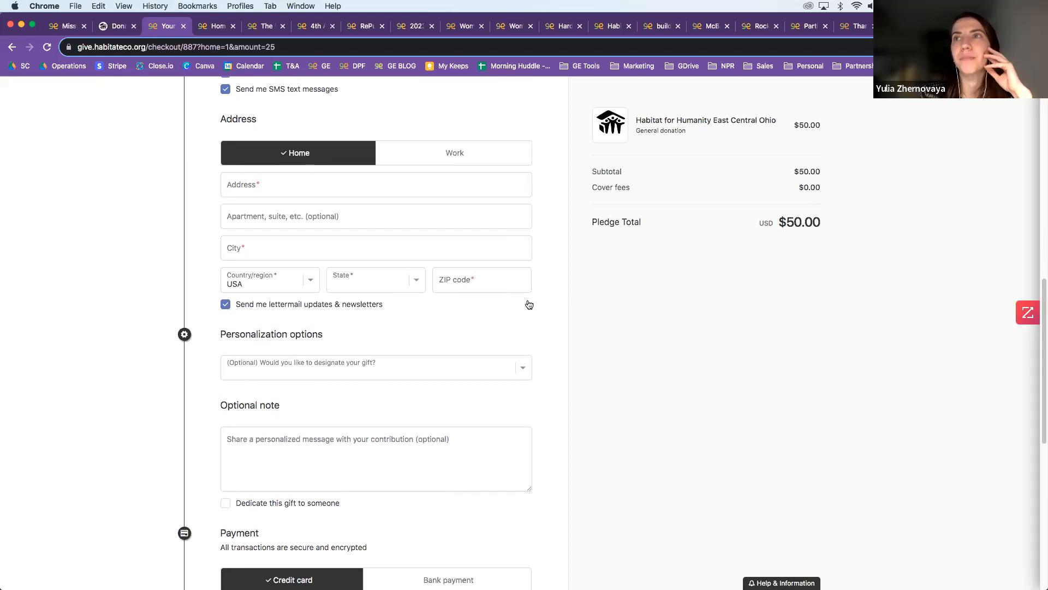
pyautogui.scroll(-4, 526, 300)
pyautogui.click(315, 258)
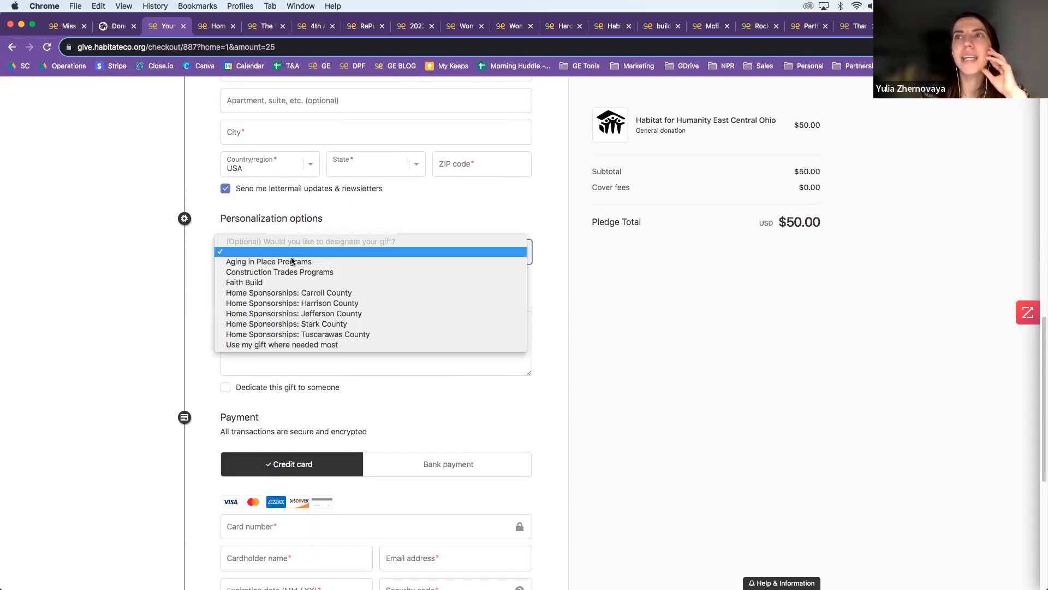
pyautogui.click(557, 267)
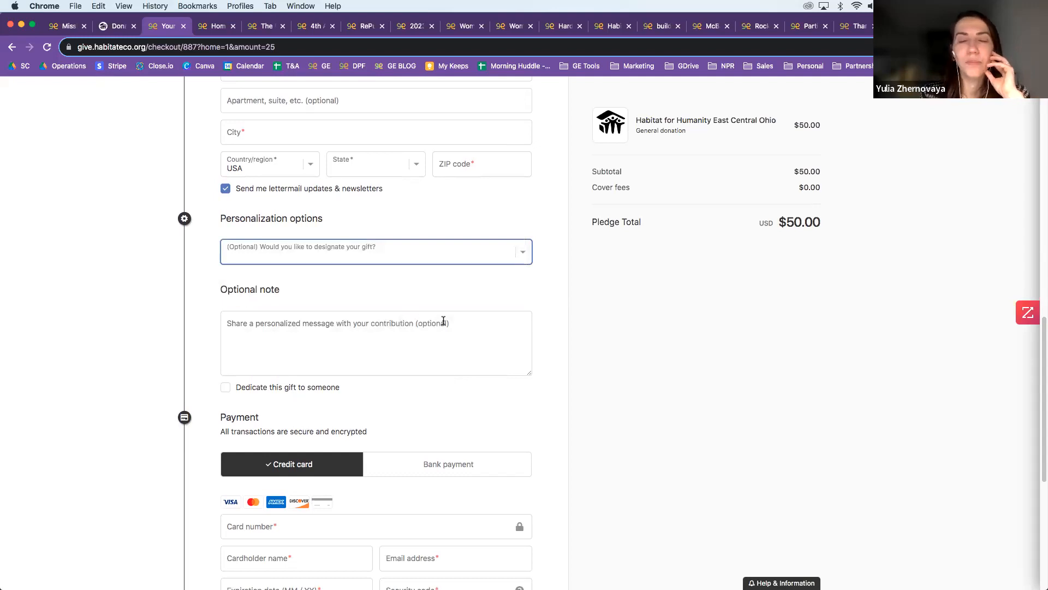
# Step: Dedicate the gift to someone and have the email acknowledgement sent as an eCard
pyautogui.scroll(-4, 490, 330)
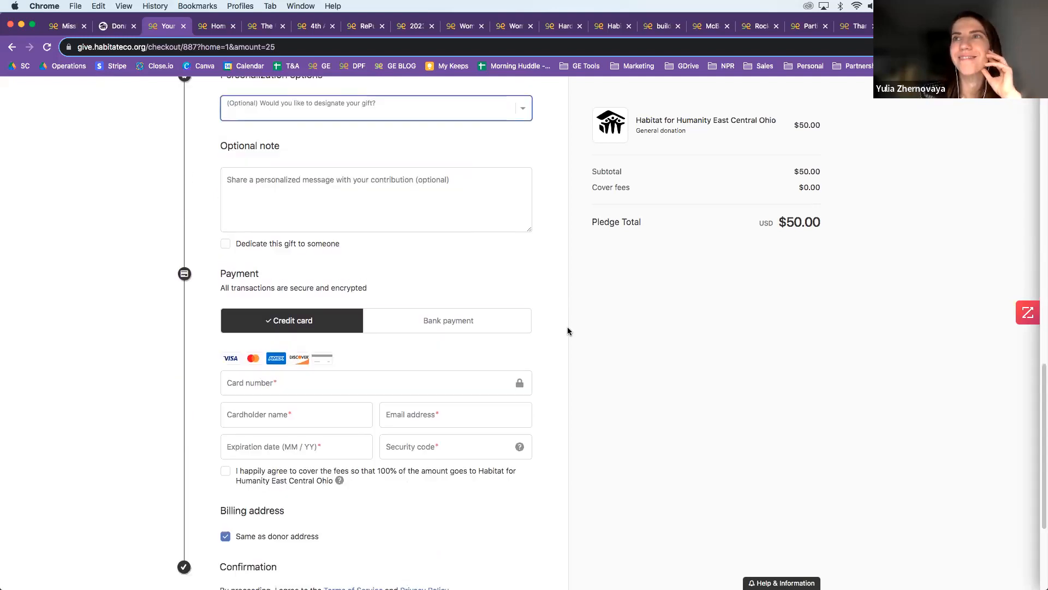
pyautogui.click(228, 198)
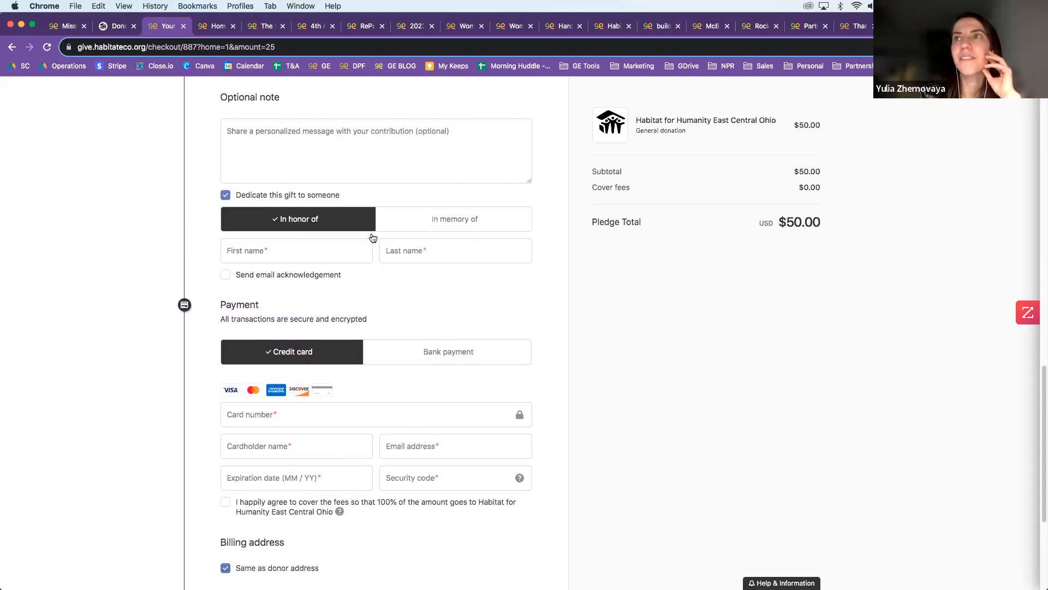
pyautogui.click(257, 277)
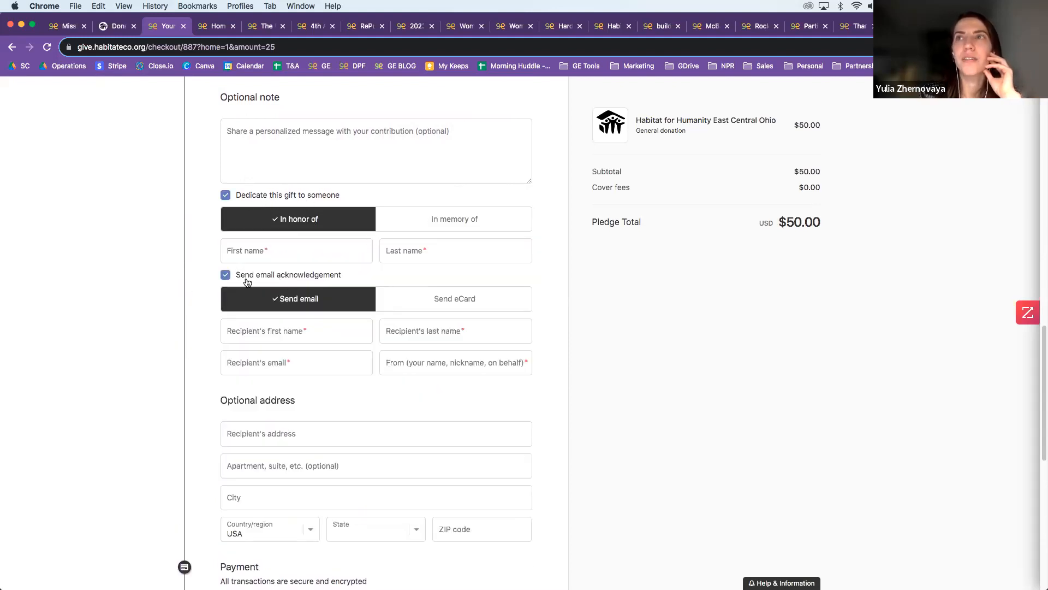
pyautogui.scroll(-1, 460, 276)
pyautogui.click(437, 285)
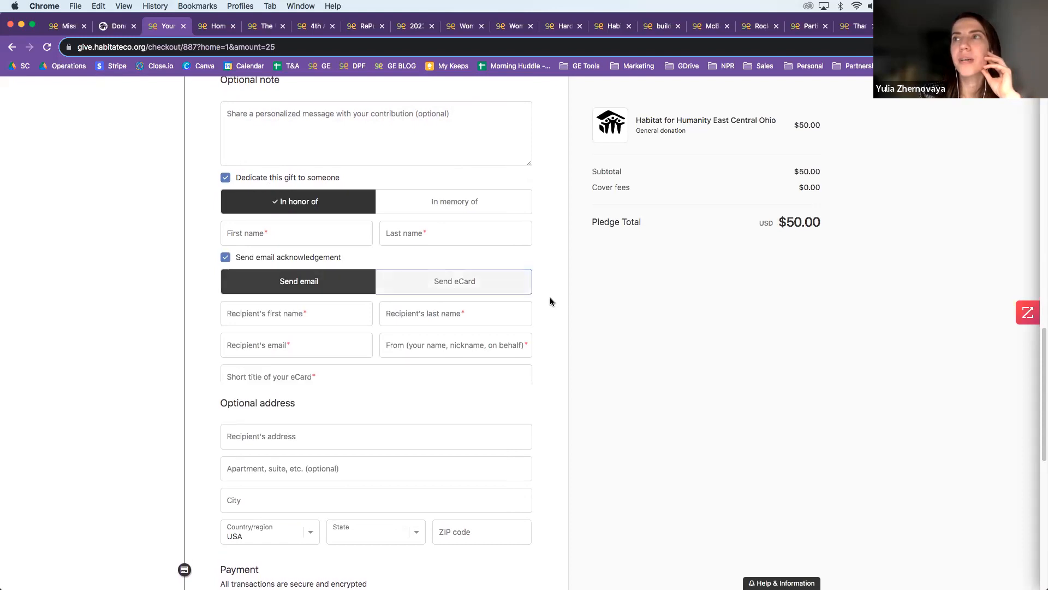
# Step: Review the checkout's eCard designs, recipient address fields, payment methods, fee coverage option and billing address section
pyautogui.scroll(-3, 391, 241)
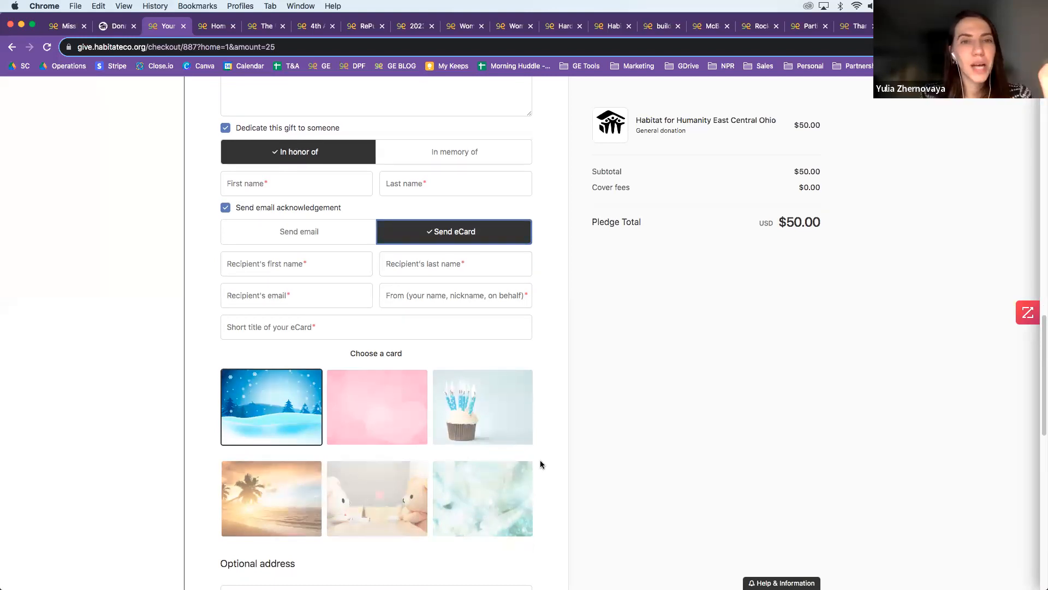
pyautogui.scroll(-2, 541, 459)
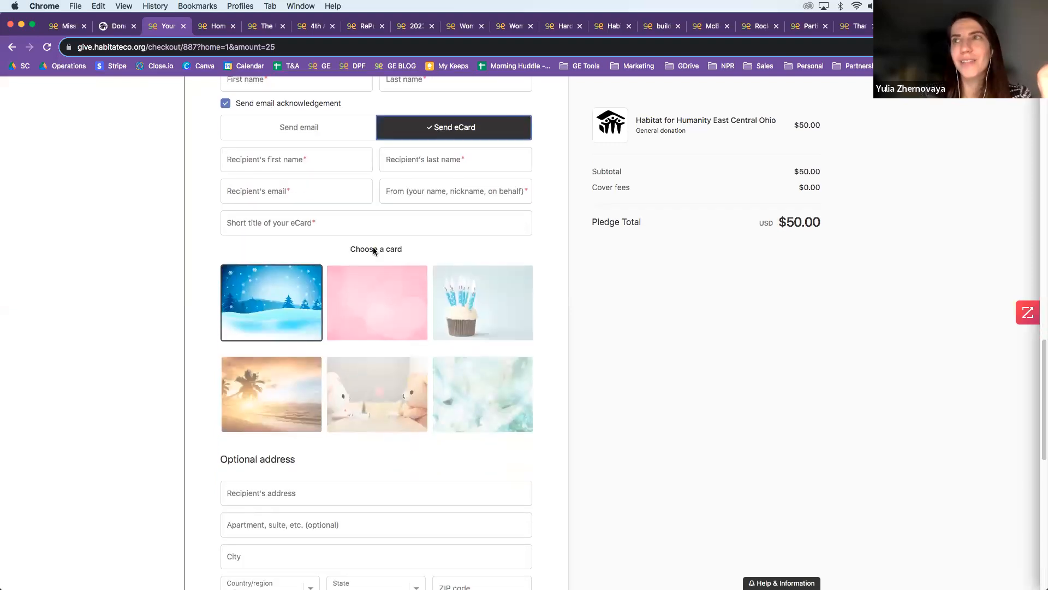
pyautogui.scroll(-15, 558, 382)
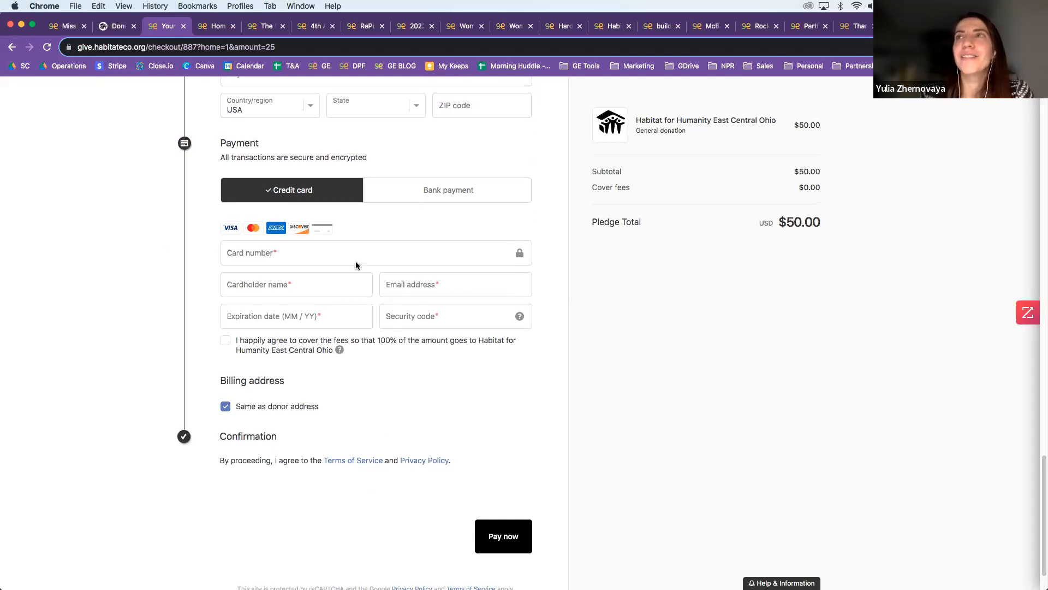
pyautogui.scroll(2, 360, 271)
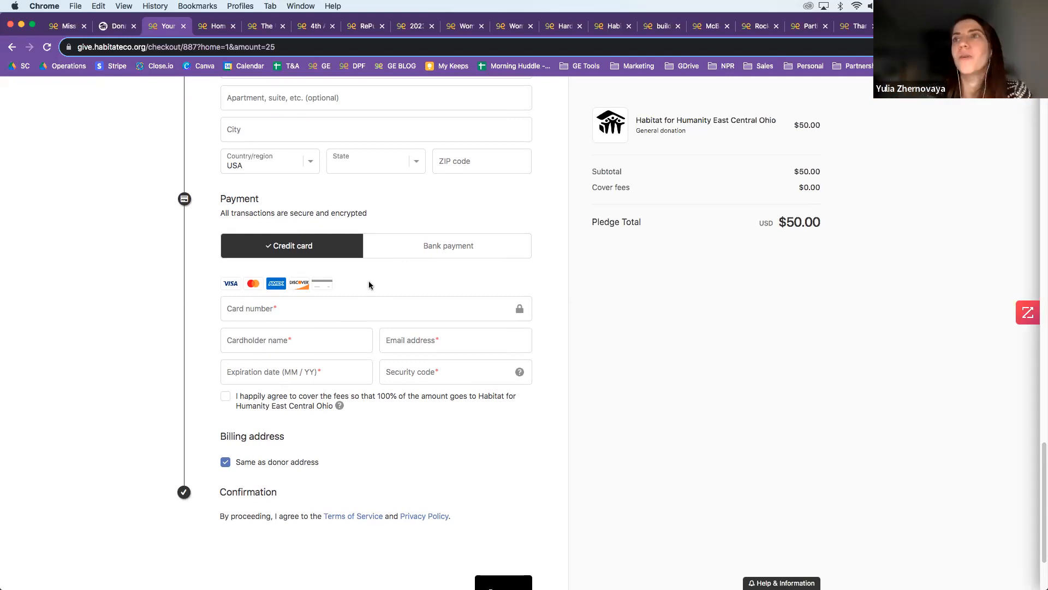
pyautogui.scroll(-3, 369, 282)
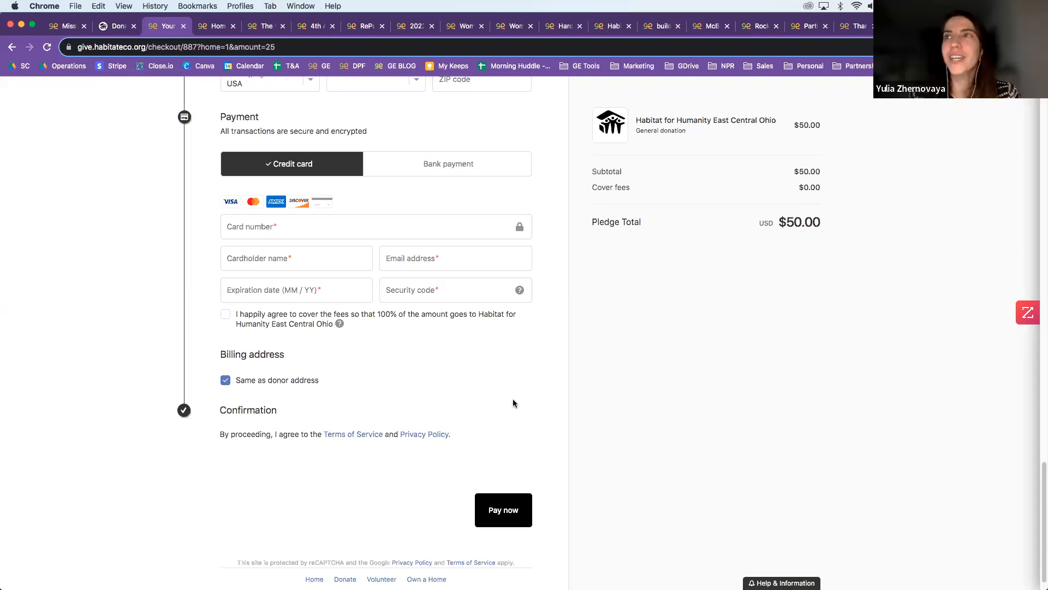
pyautogui.scroll(15, 513, 366)
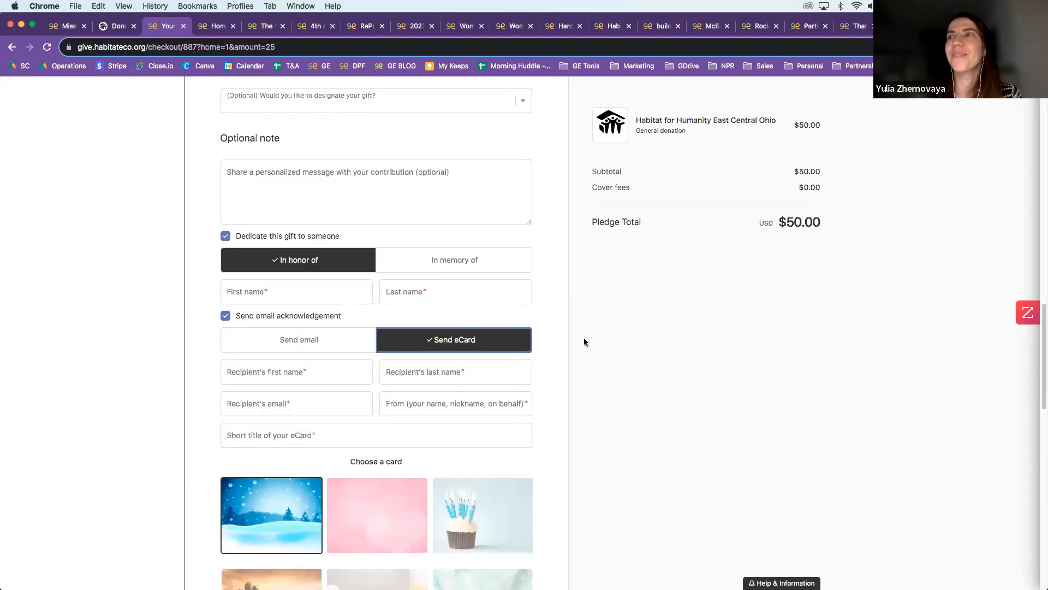
pyautogui.scroll(2, 573, 338)
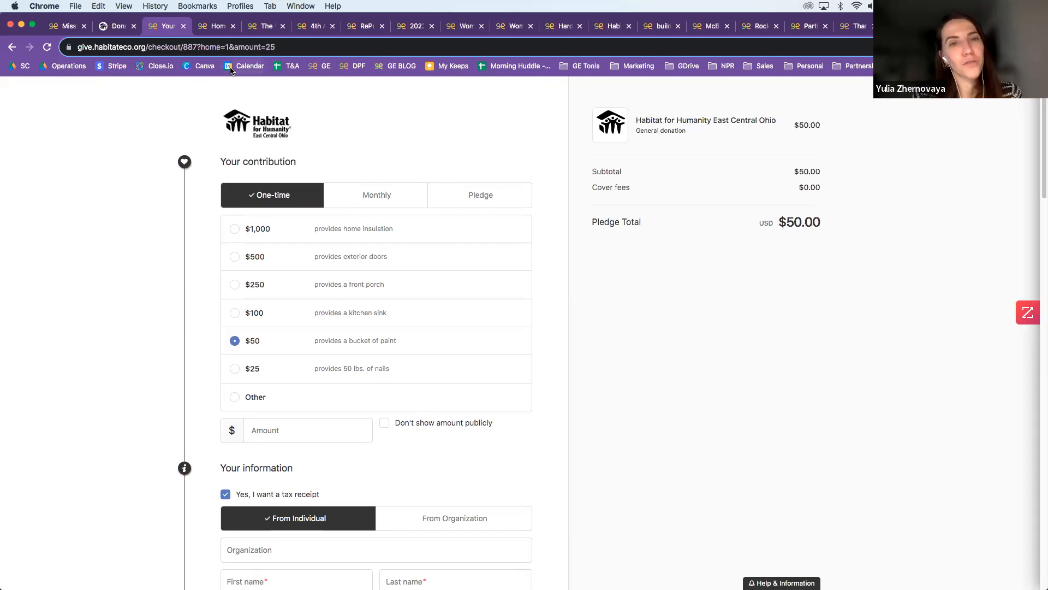
# Step: Open the Home for the Holidays campaign page of Habitat Greater Palm Beach County and examine its banner, family story and donation appeal
pyautogui.click(218, 27)
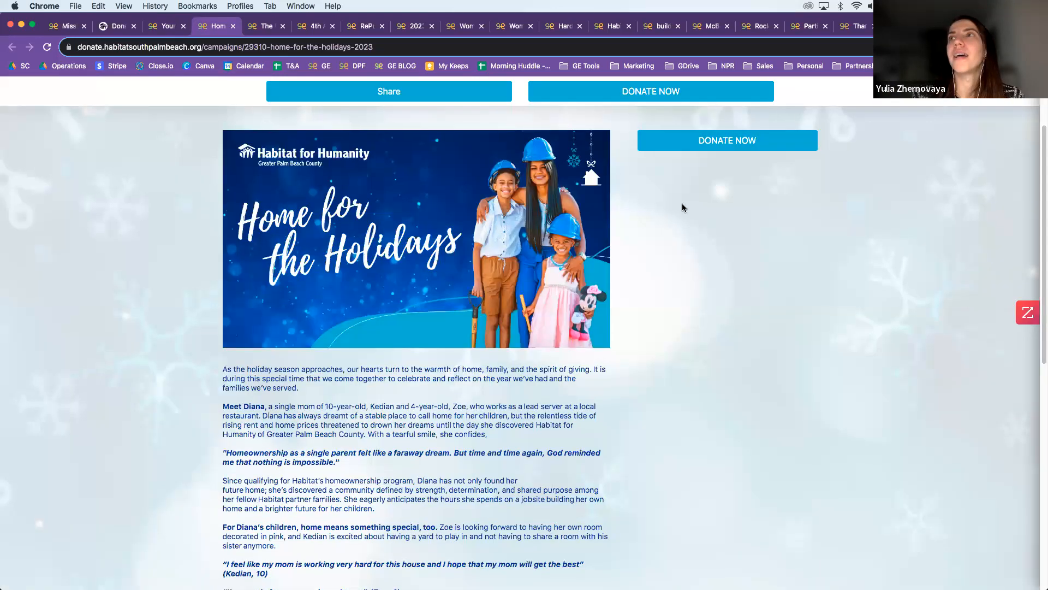
pyautogui.scroll(1, 667, 218)
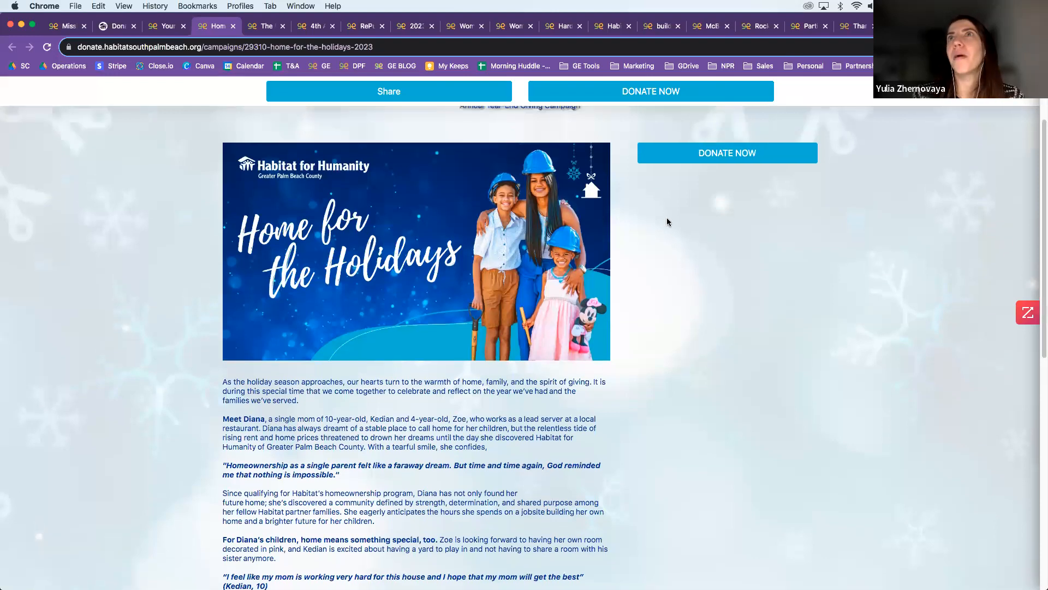
pyautogui.scroll(-1, 667, 218)
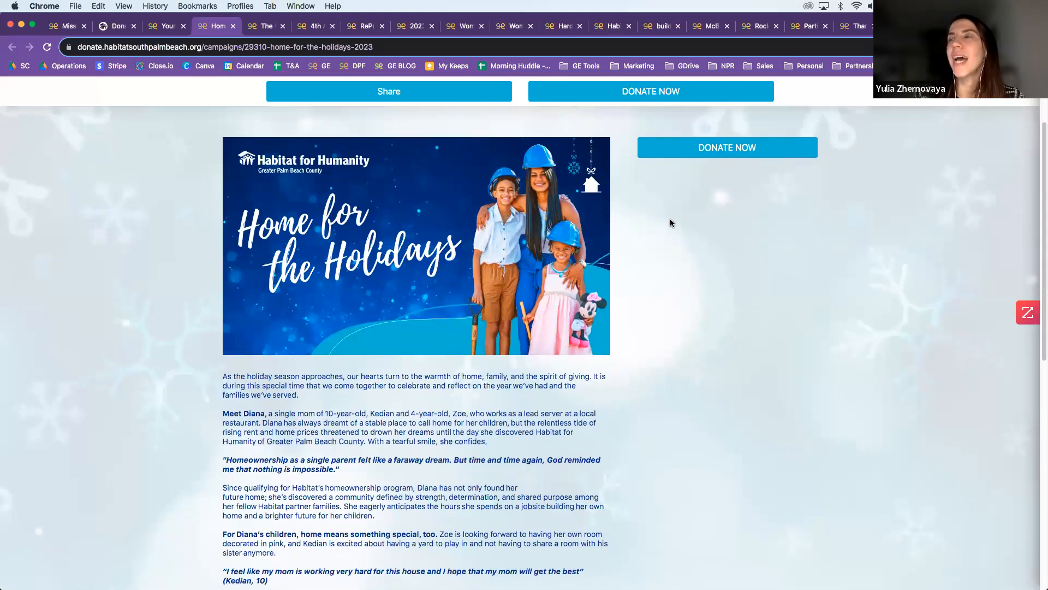
pyautogui.scroll(3, 669, 221)
pyautogui.scroll(-3, 669, 223)
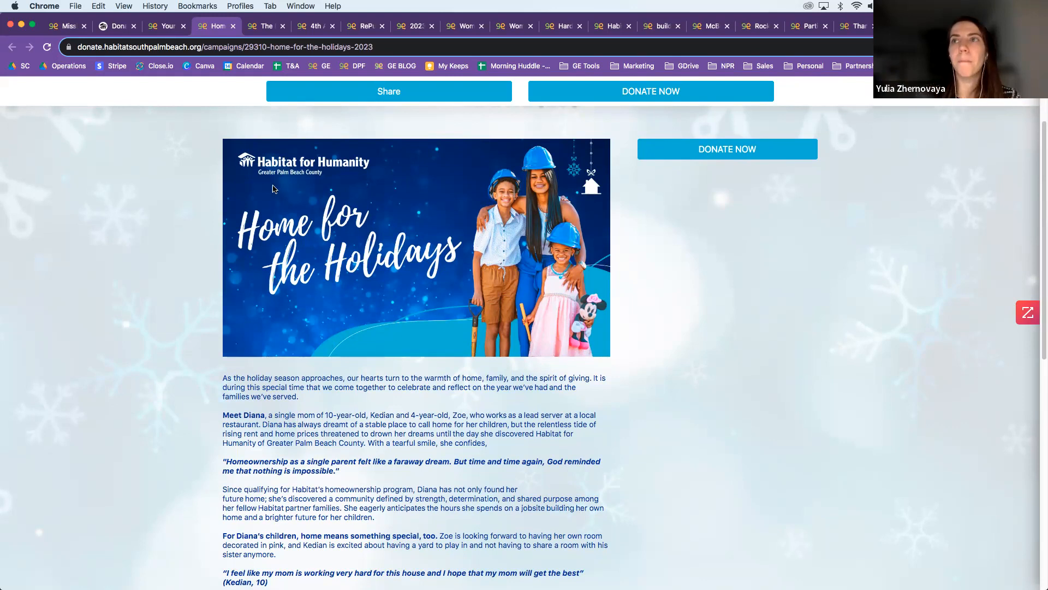
pyautogui.scroll(-3, 432, 284)
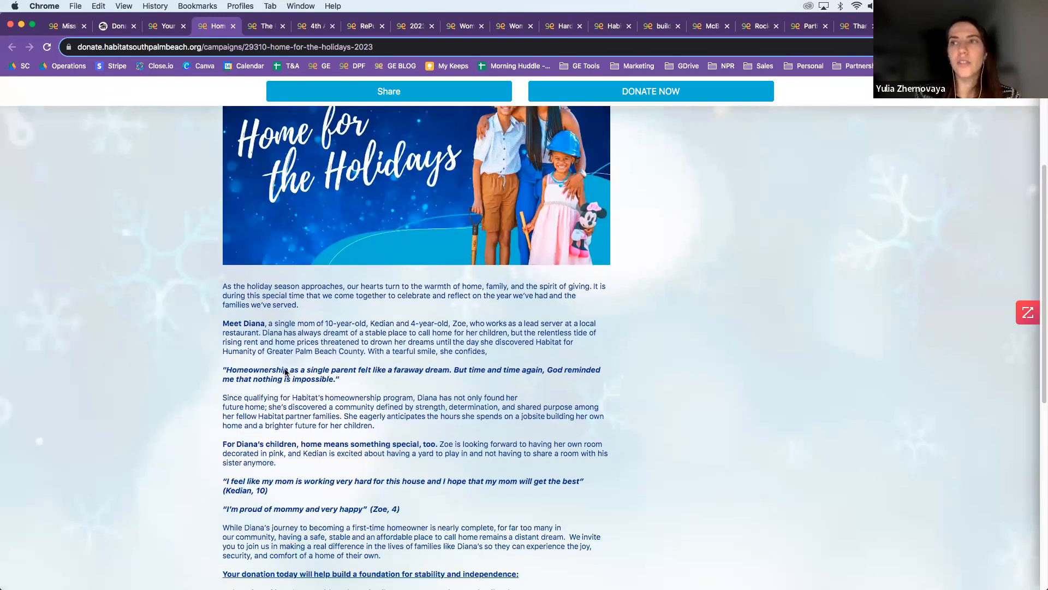
pyautogui.scroll(-5, 549, 416)
pyautogui.scroll(8, 536, 445)
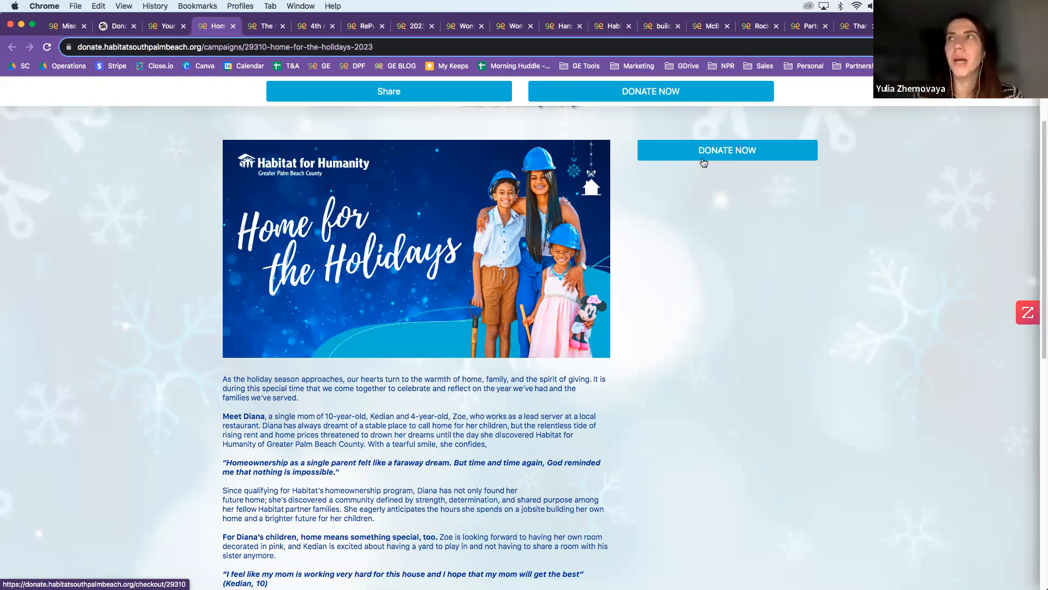
# Step: Open the Palm Beach Picnic event page and examine its ticket and sponsorship levels, event description and venue details
pyautogui.click(266, 30)
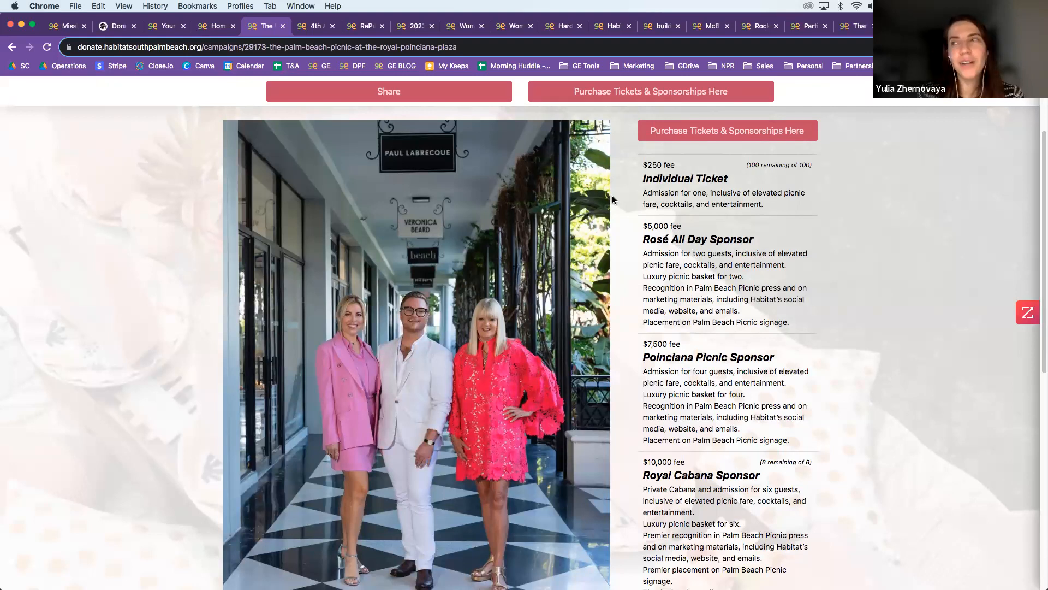
pyautogui.scroll(1, 627, 220)
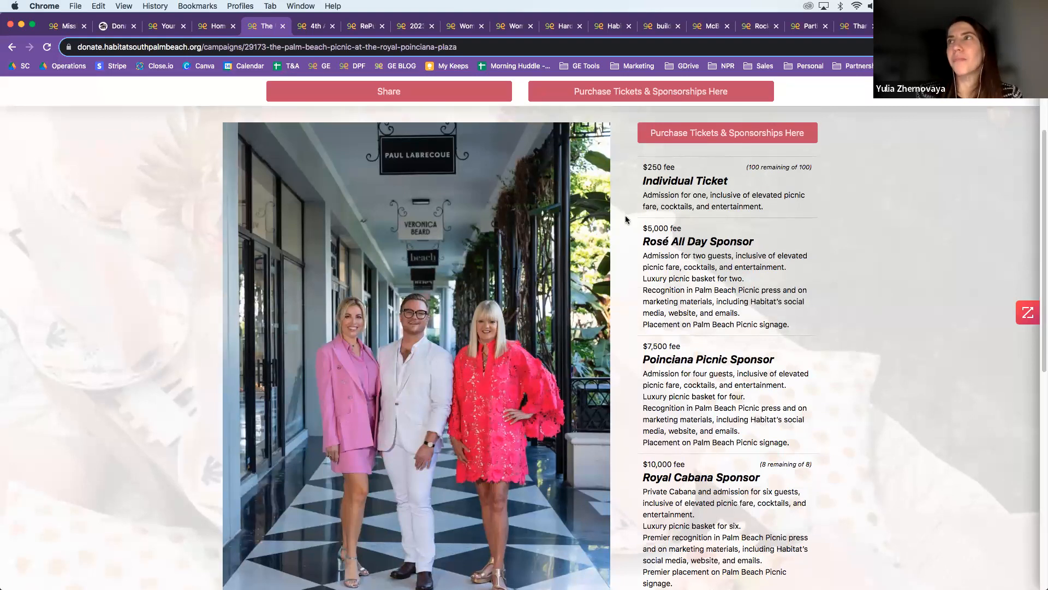
pyautogui.scroll(1, 627, 219)
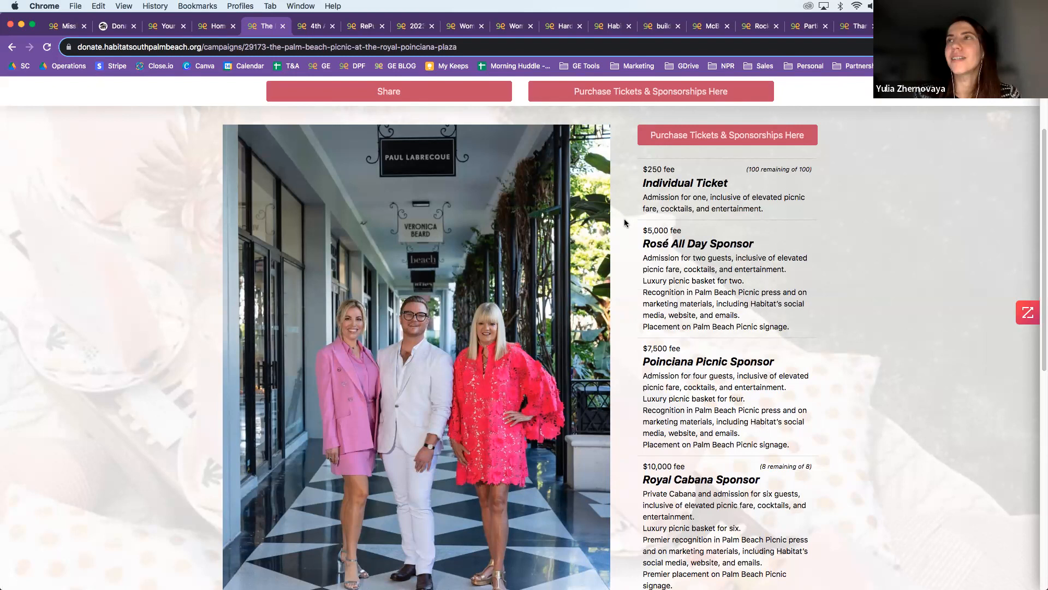
pyautogui.scroll(2, 624, 223)
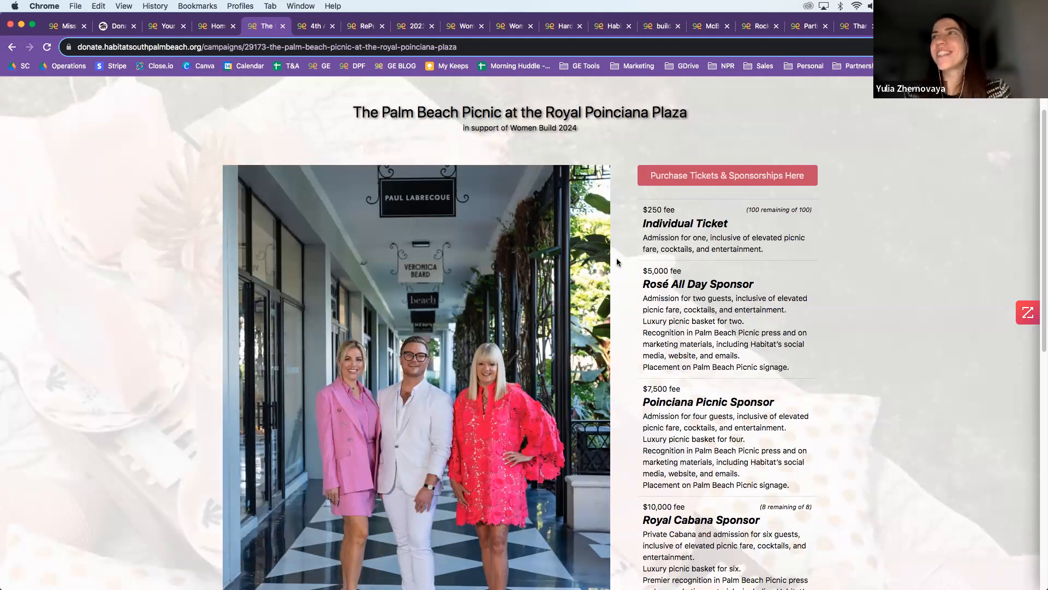
pyautogui.scroll(1, 518, 163)
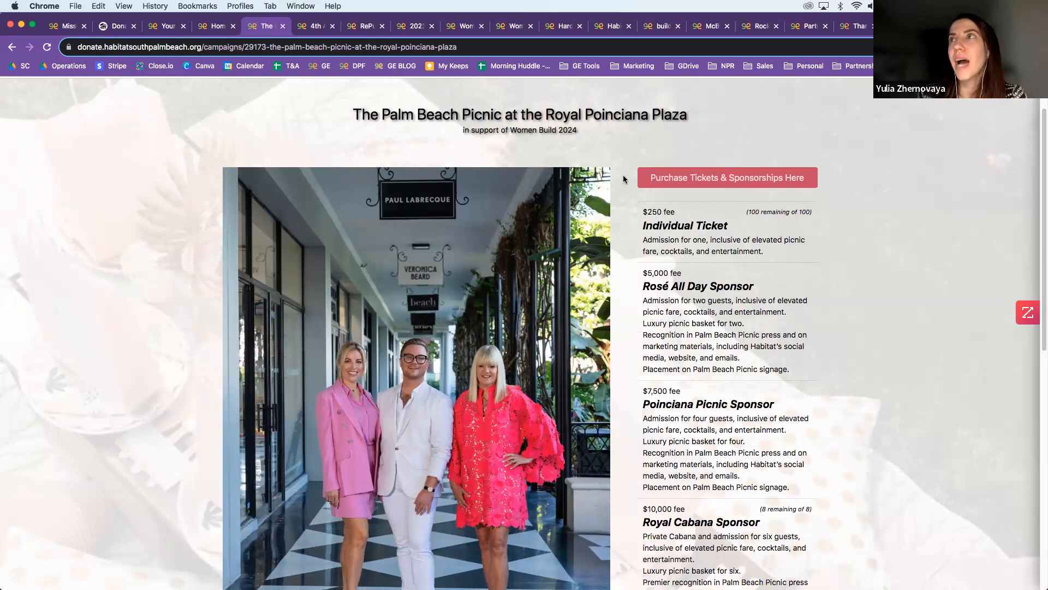
pyautogui.scroll(-1, 621, 223)
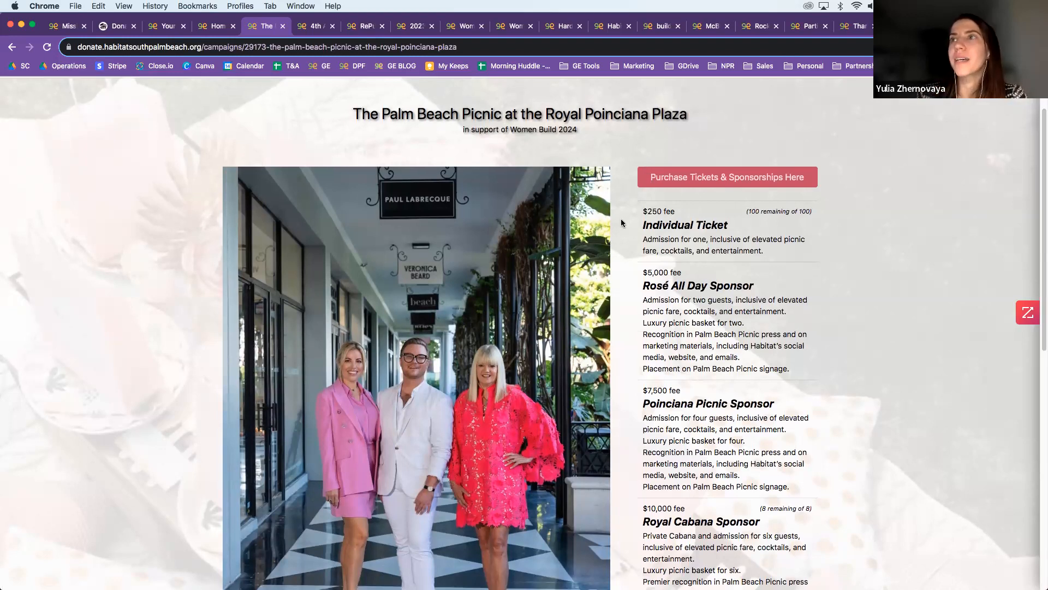
pyautogui.scroll(-2, 621, 215)
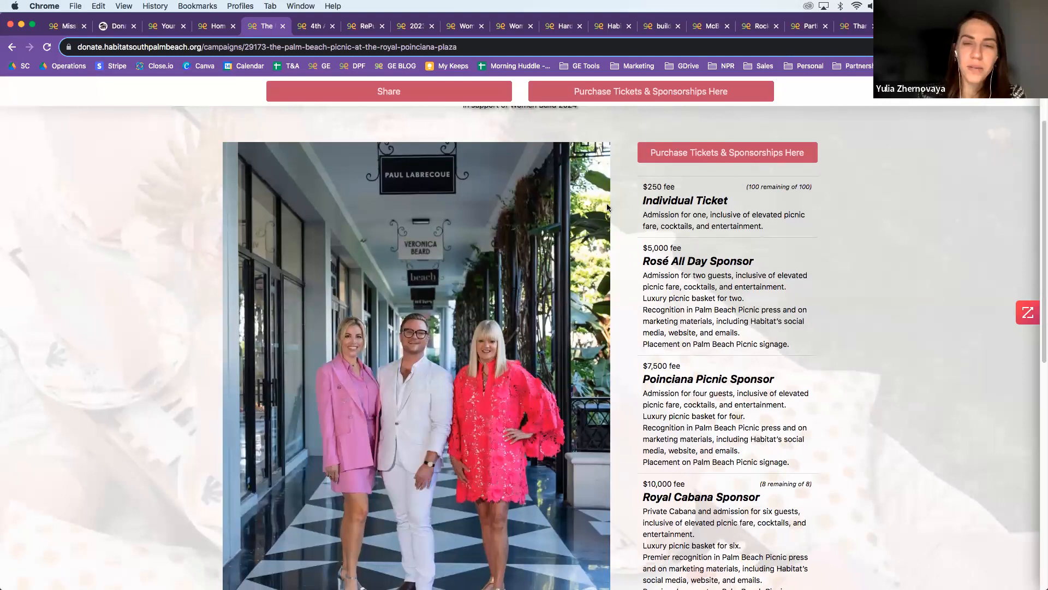
pyautogui.scroll(-1, 608, 207)
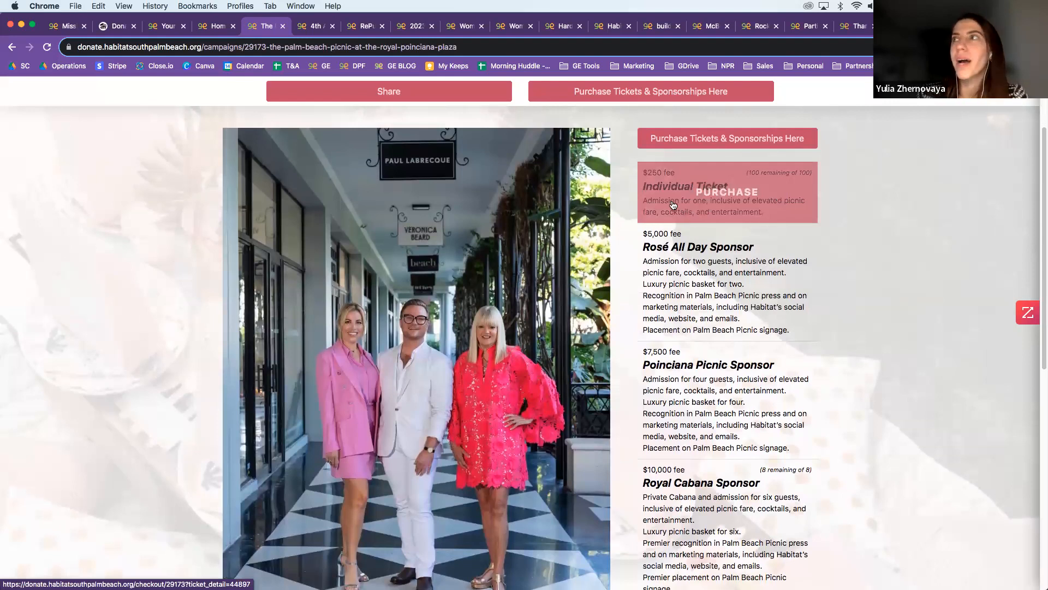
pyautogui.scroll(-2, 894, 236)
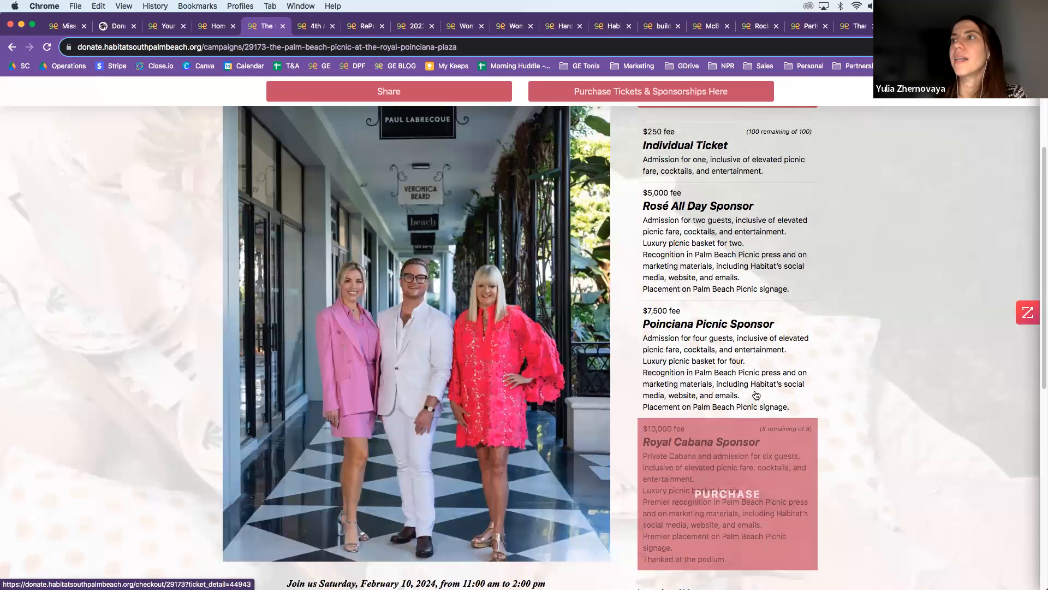
pyautogui.scroll(-3, 734, 328)
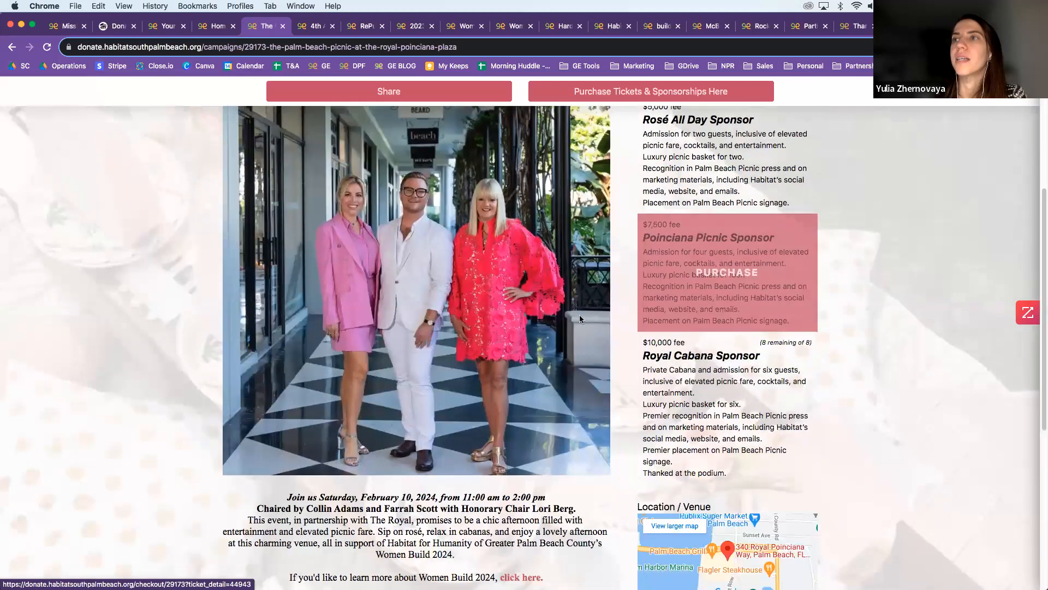
pyautogui.scroll(-10, 579, 315)
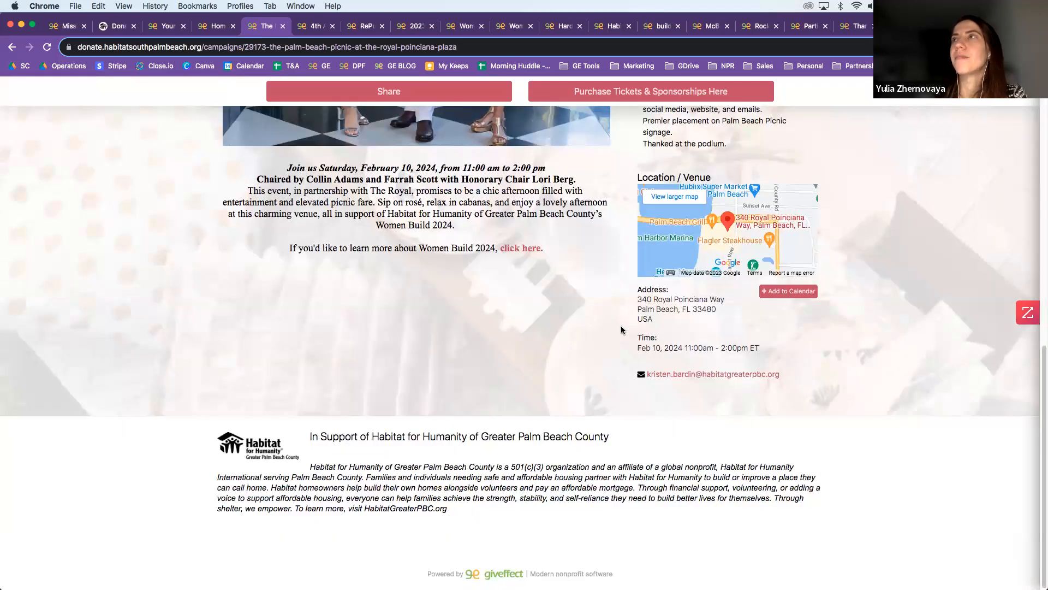
pyautogui.scroll(15, 590, 284)
# Step: Open the 4th Annual Night of Giving event page and bring up its sponsorship checkout in a separate tab
pyautogui.click(315, 27)
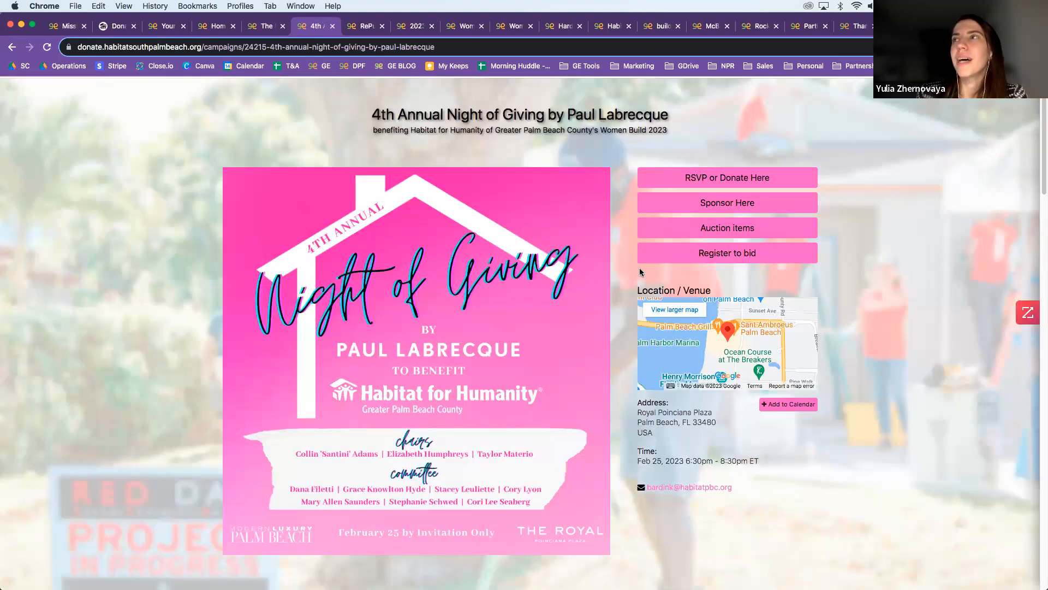
pyautogui.scroll(-1, 638, 269)
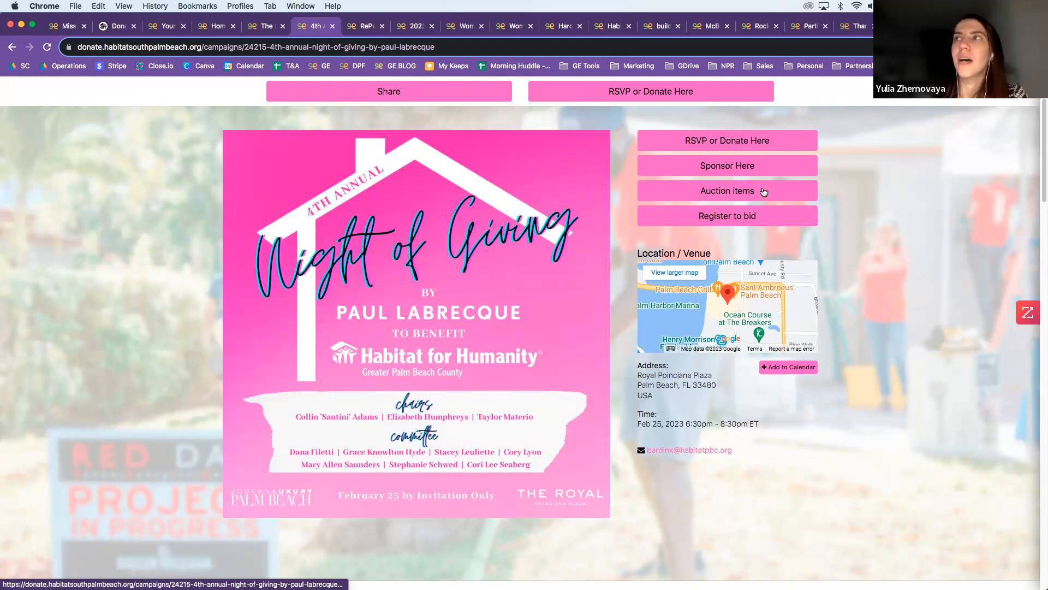
pyautogui.rightClick(718, 167)
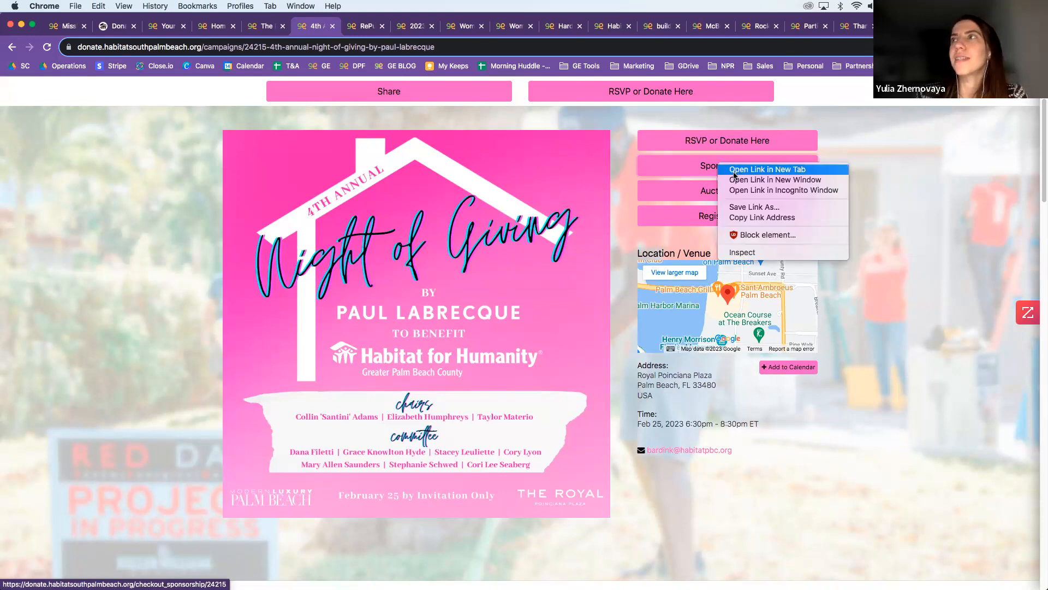
pyautogui.click(734, 170)
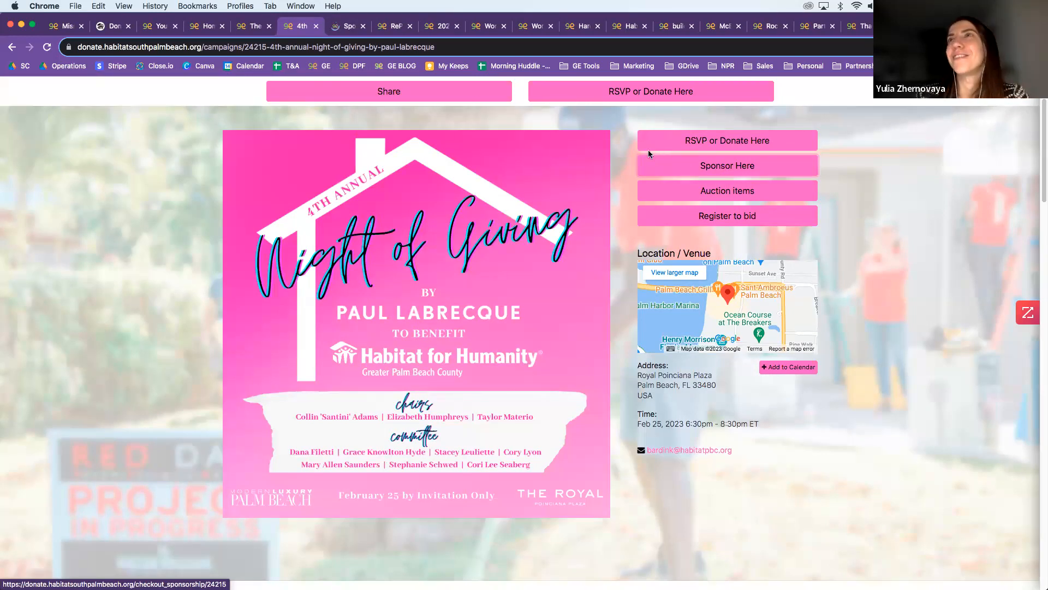
pyautogui.click(351, 32)
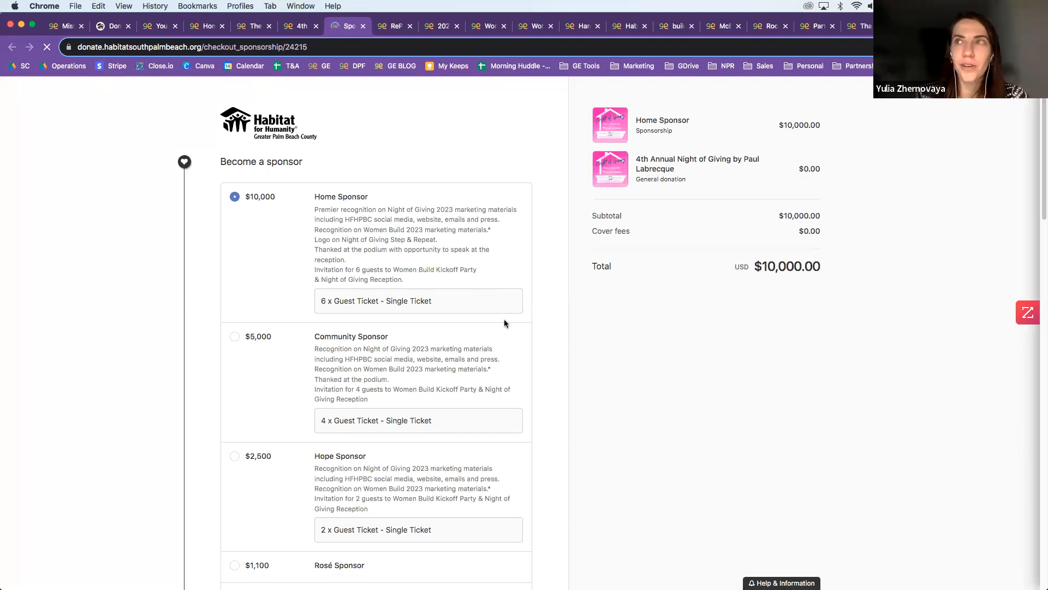
# Step: Compare the sponsorship levels with their included guest tickets and choose the $2,500 Hope Sponsor level
pyautogui.scroll(-1, 538, 310)
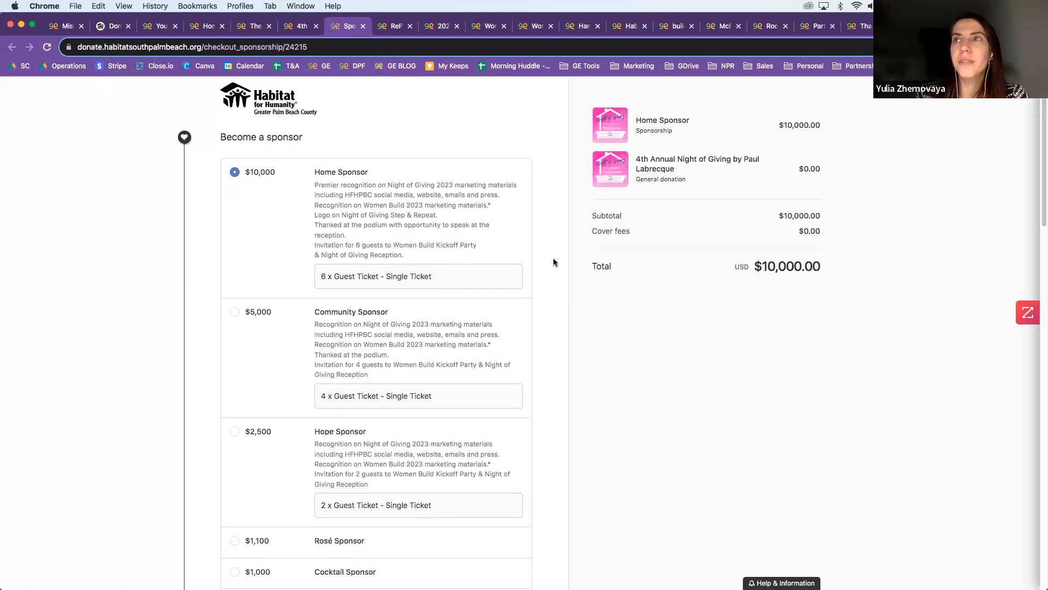
pyautogui.scroll(-1, 548, 256)
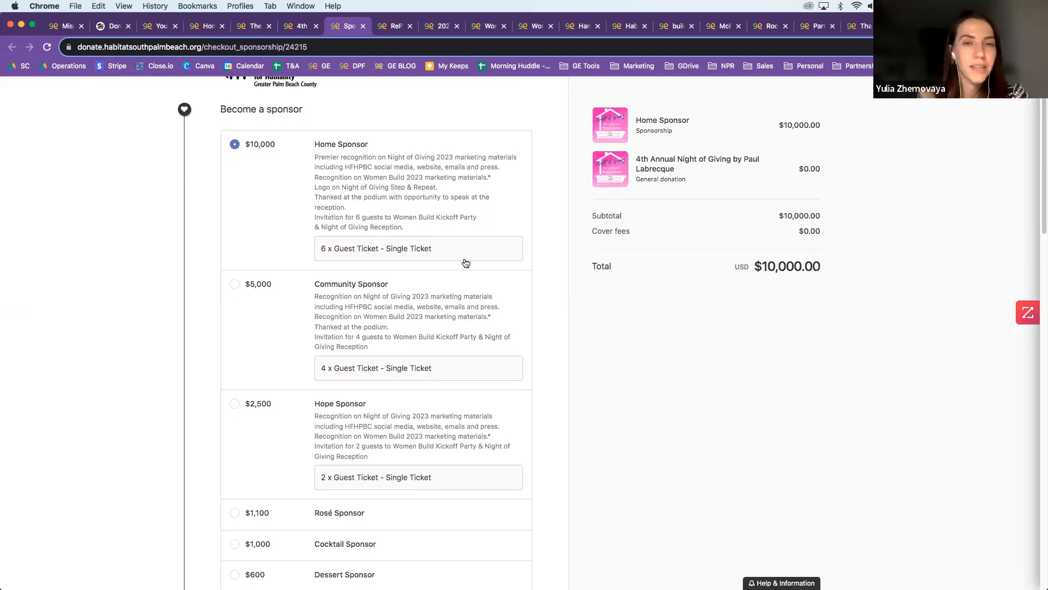
pyautogui.scroll(-1, 502, 273)
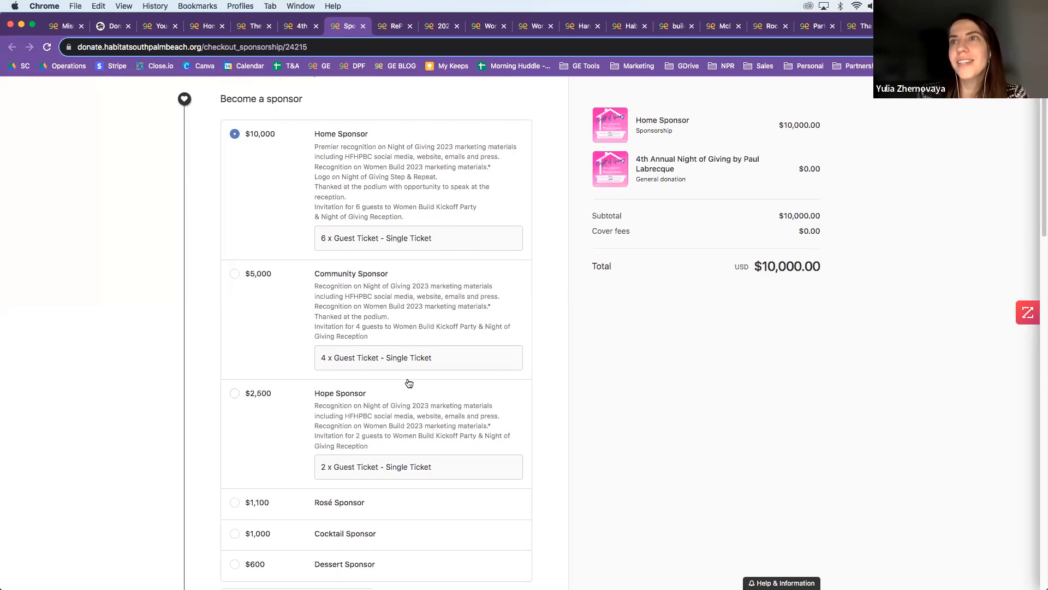
pyautogui.scroll(-1, 327, 380)
pyautogui.click(235, 378)
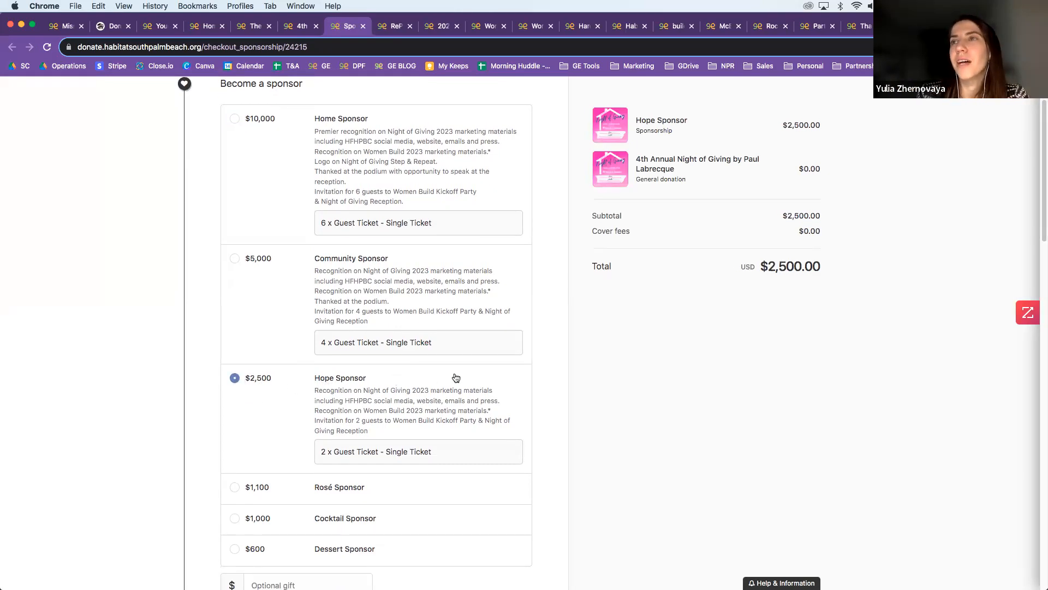
# Step: View the optional gift field and the Sponsor details section with logo, sponsor name and URL
pyautogui.scroll(-3, 436, 349)
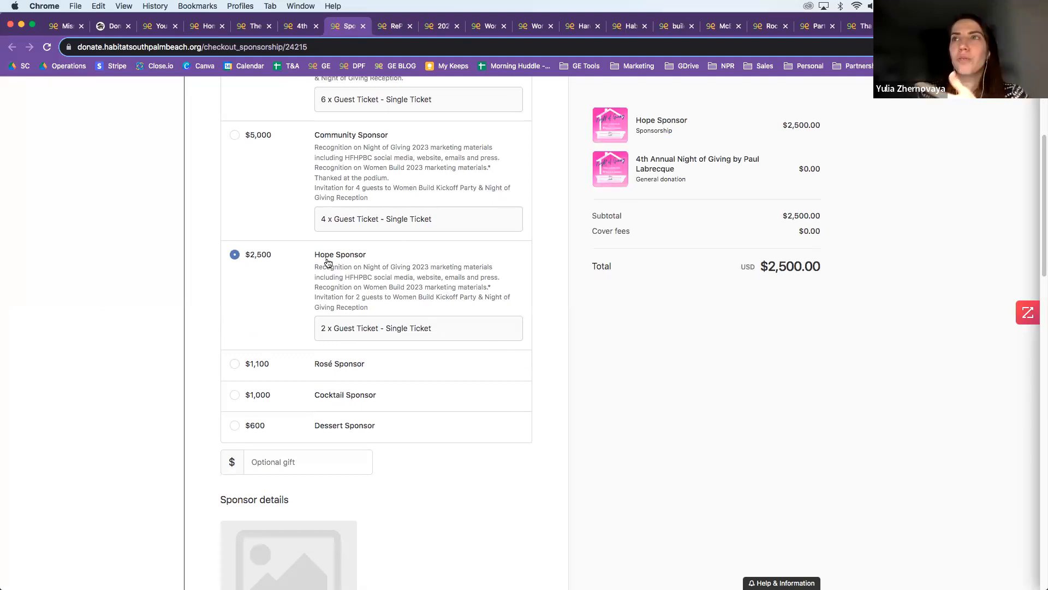
pyautogui.scroll(-2, 557, 346)
pyautogui.scroll(-2, 557, 346)
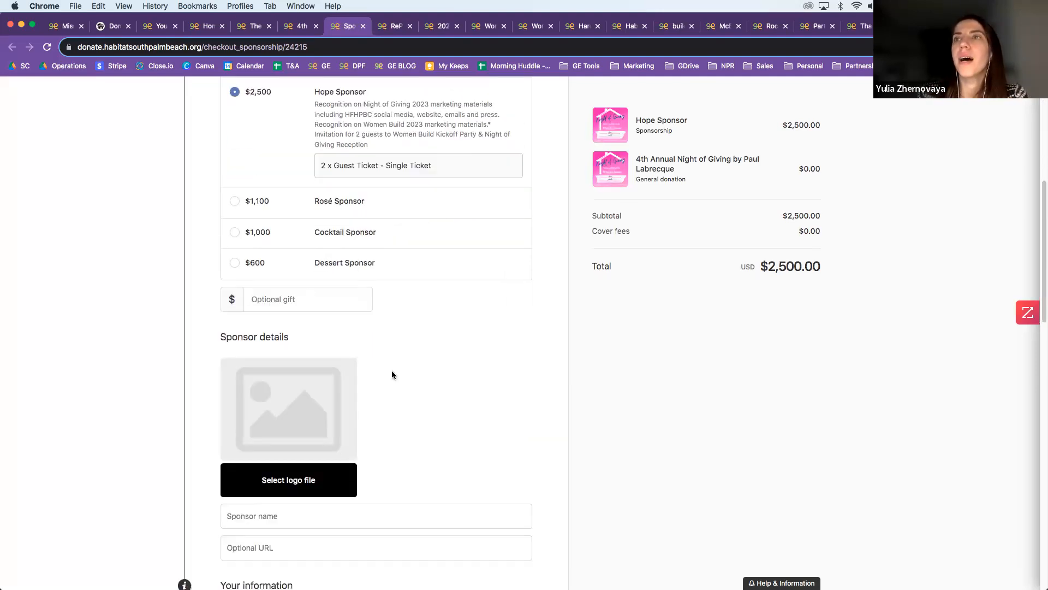
# Step: Review the sponsorship checkout's tax receipt, contact information, address and payment sections through to the final confirmation
pyautogui.scroll(-2, 393, 361)
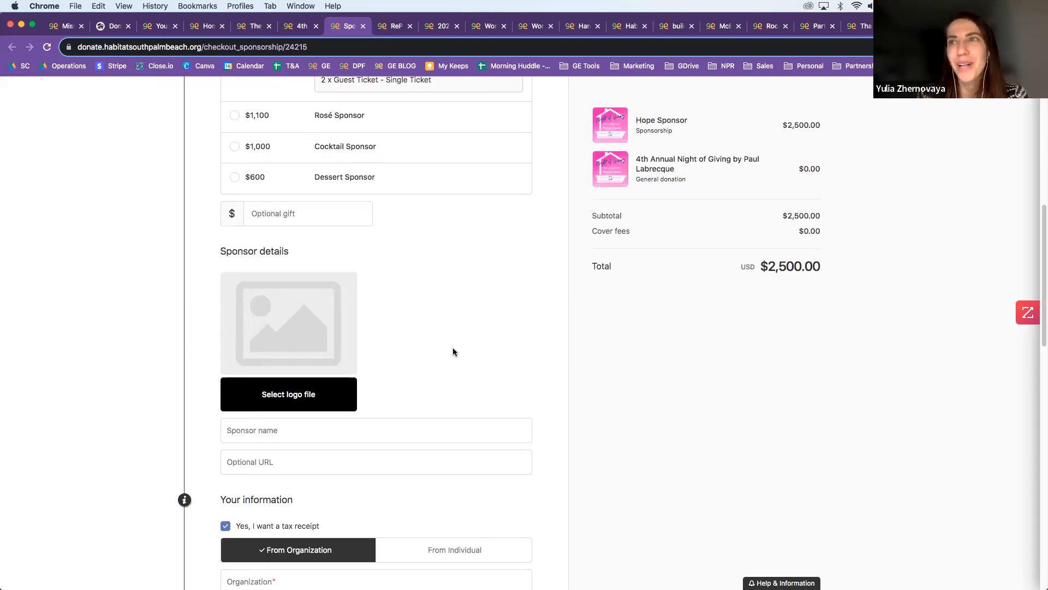
pyautogui.scroll(-2, 453, 352)
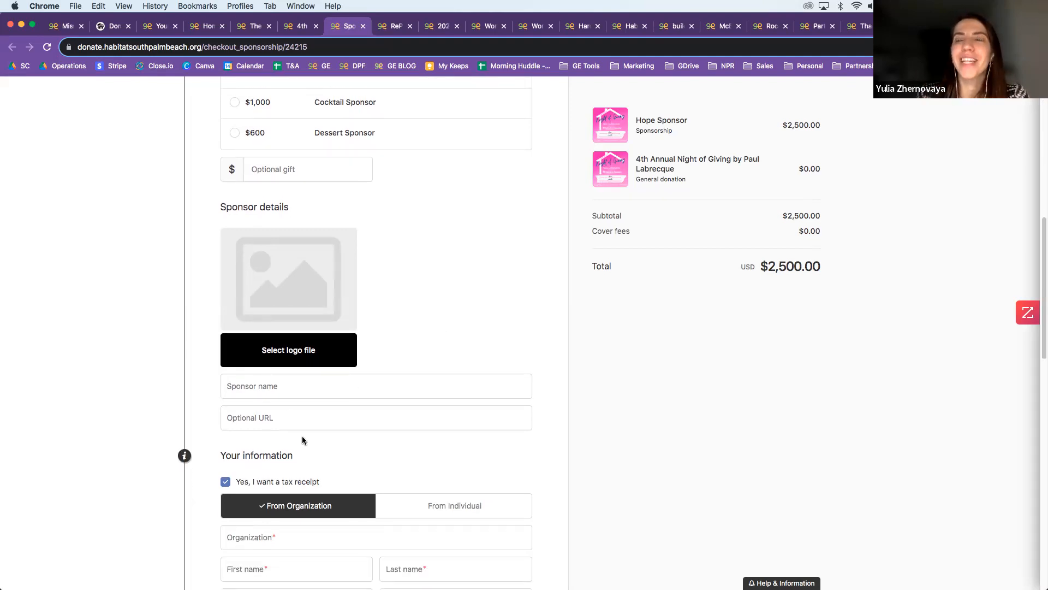
pyautogui.scroll(-5, 470, 415)
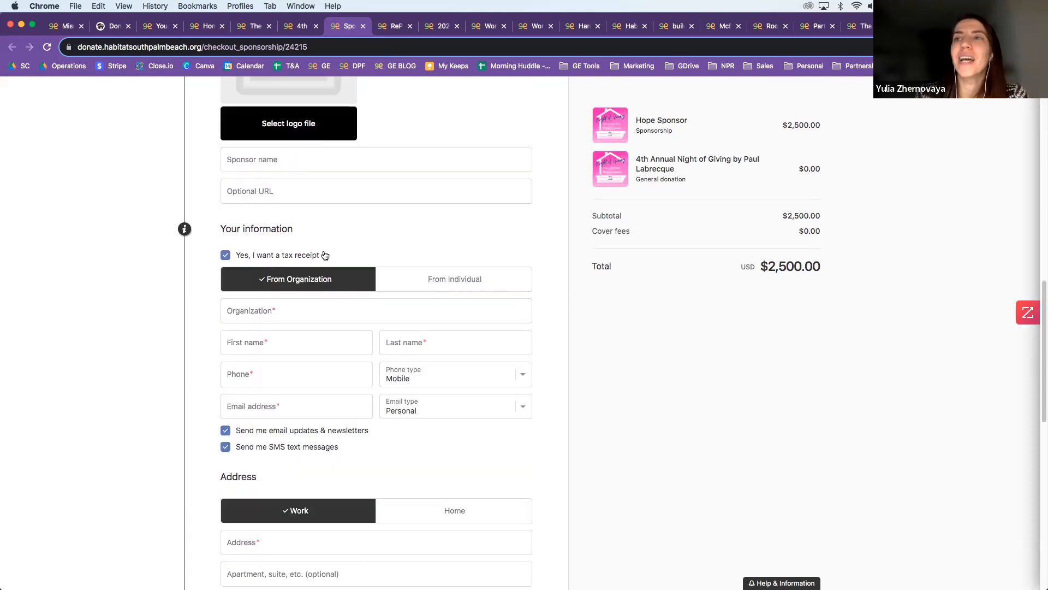
pyautogui.scroll(-6, 424, 412)
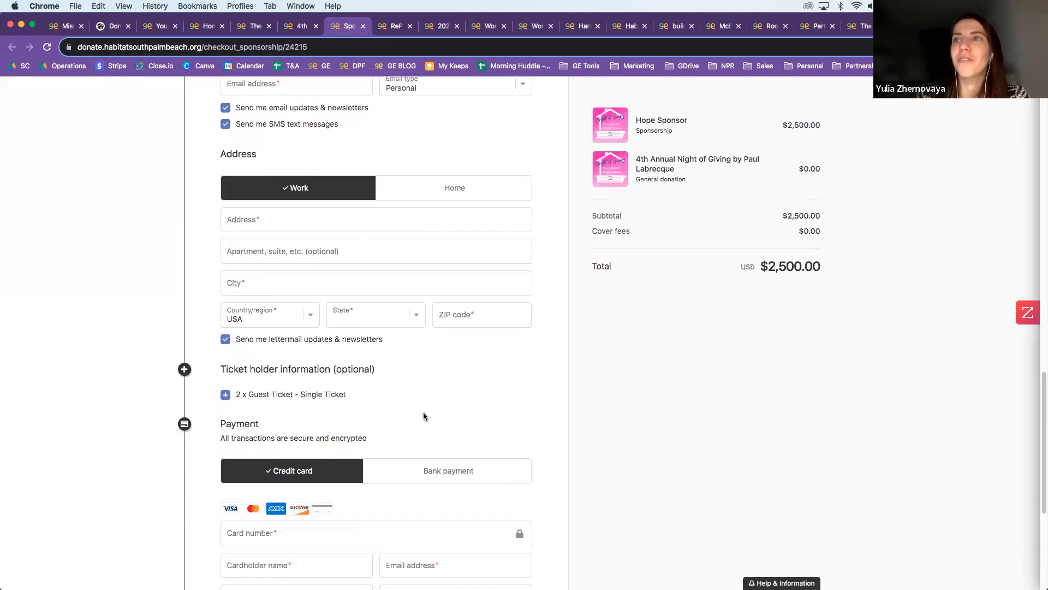
pyautogui.scroll(-5, 423, 416)
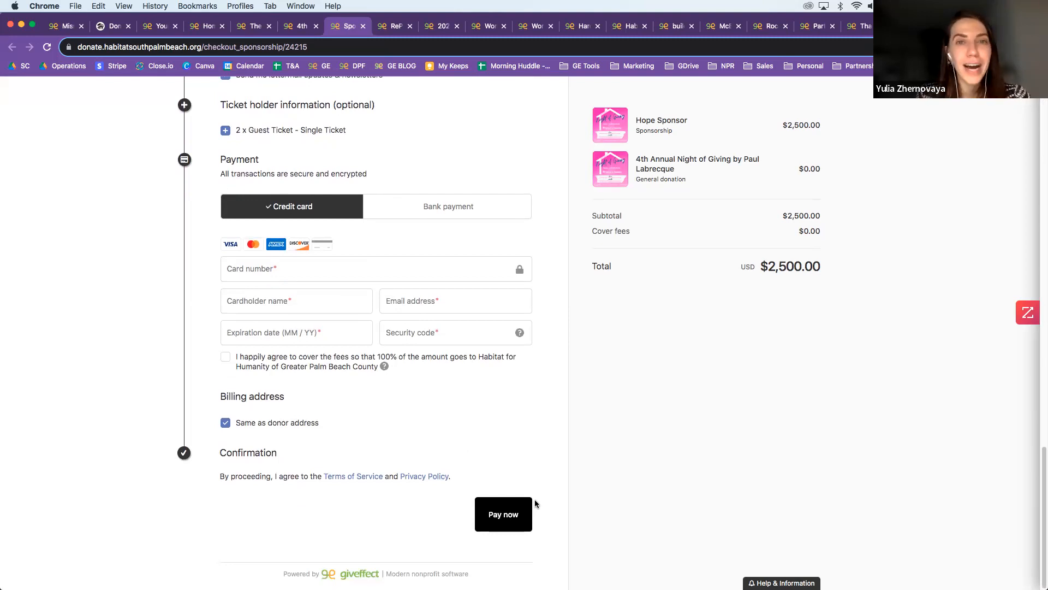
# Step: Expand the optional ticket holder information for the 2 x Guest Ticket entry and view each guest's name and email fields
pyautogui.scroll(4, 480, 382)
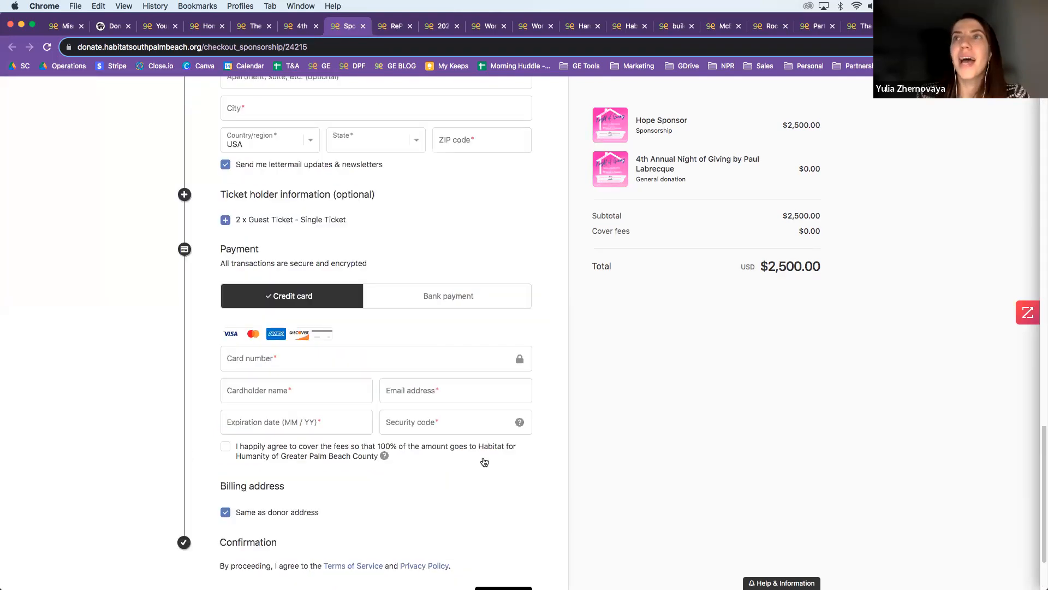
pyautogui.scroll(1, 484, 268)
pyautogui.scroll(-2, 372, 313)
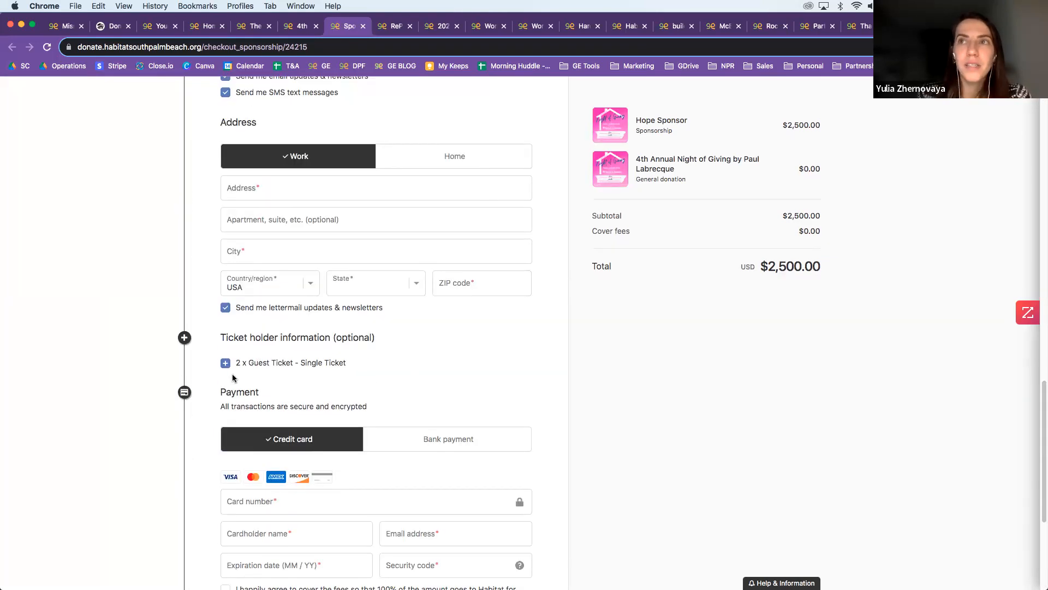
pyautogui.click(312, 363)
pyautogui.scroll(-2, 382, 316)
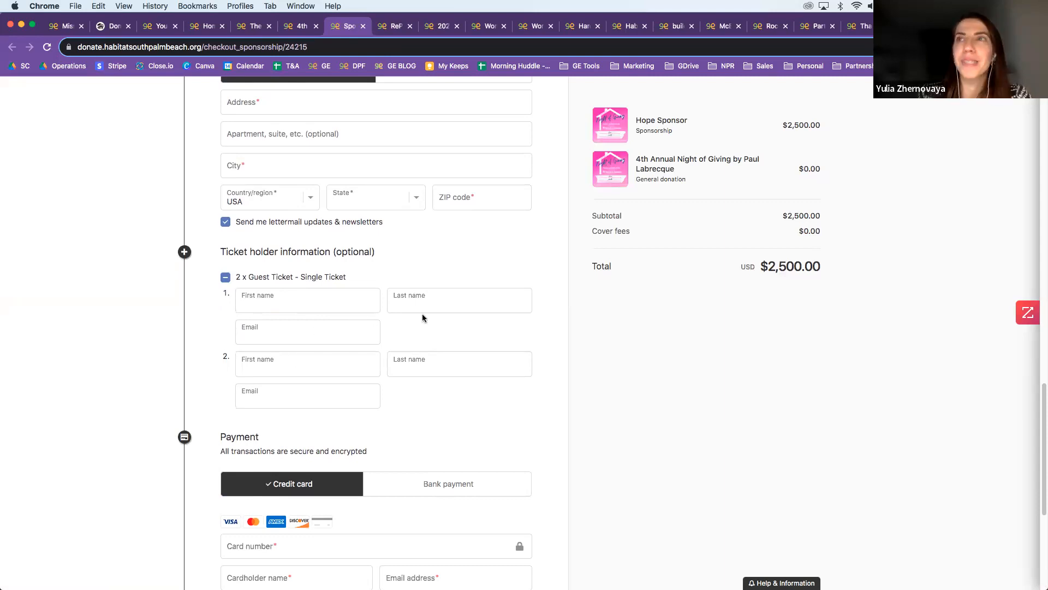
pyautogui.scroll(1, 478, 401)
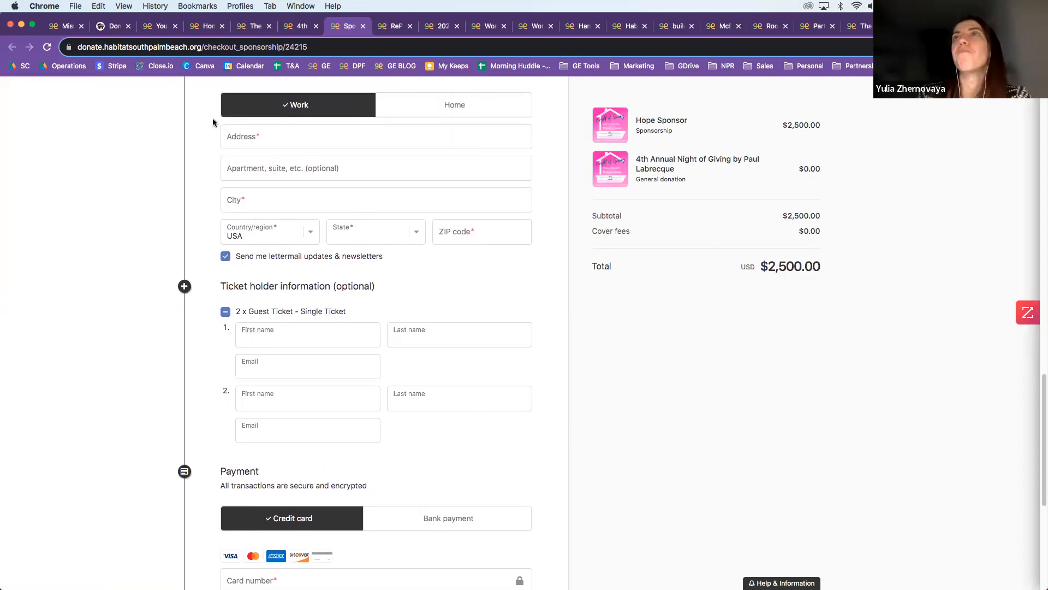
pyautogui.scroll(3, 474, 186)
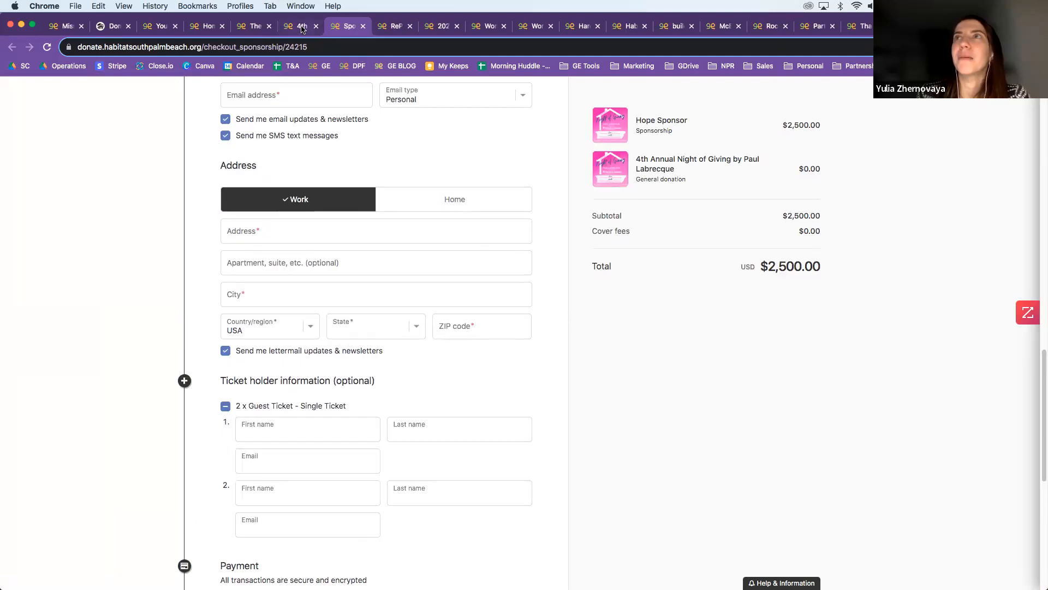
# Step: Return to the 4th Annual Night of Giving event page and view the Home, Community and Hope sponsor logos
pyautogui.hotkey('ctrl', 'shift', 'Tab')
pyautogui.scroll(-5, 496, 272)
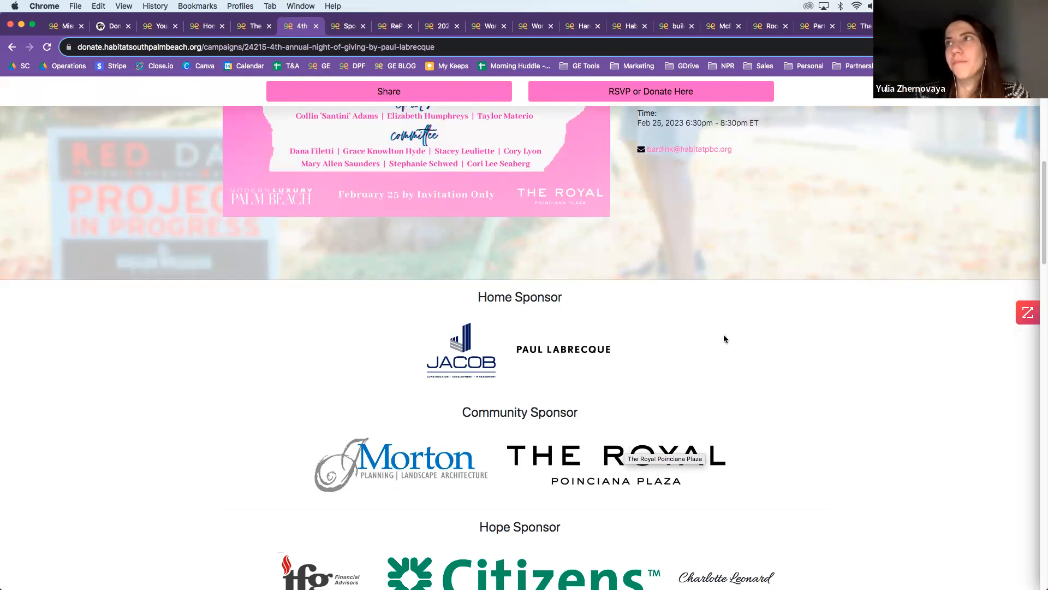
pyautogui.scroll(5, 722, 341)
pyautogui.scroll(2, 843, 346)
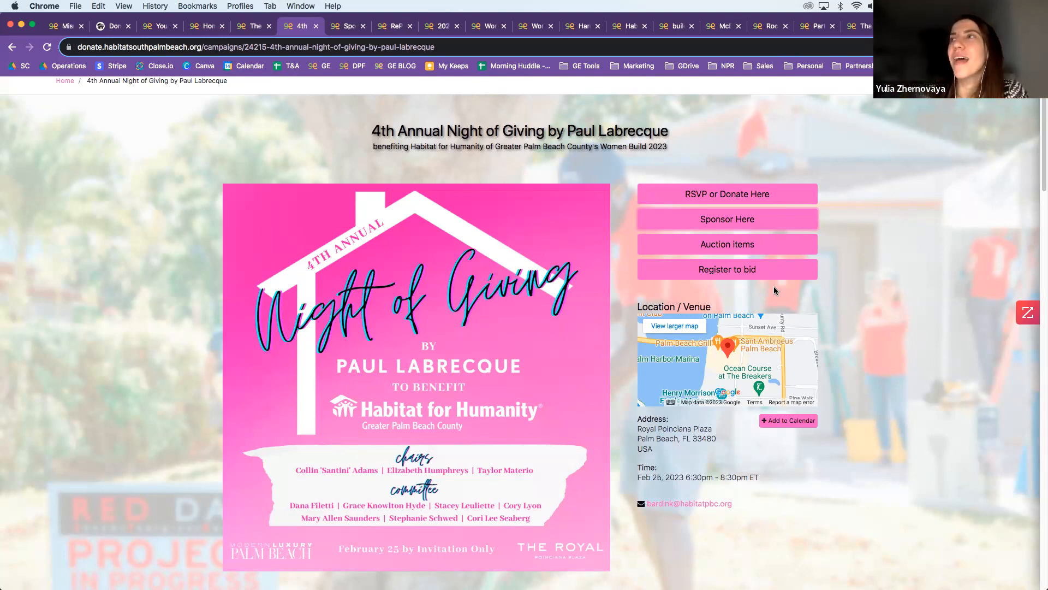
# Step: Open the Night of Giving auction items and look through the listed lots with their descriptions, bids and status
pyautogui.click(712, 250)
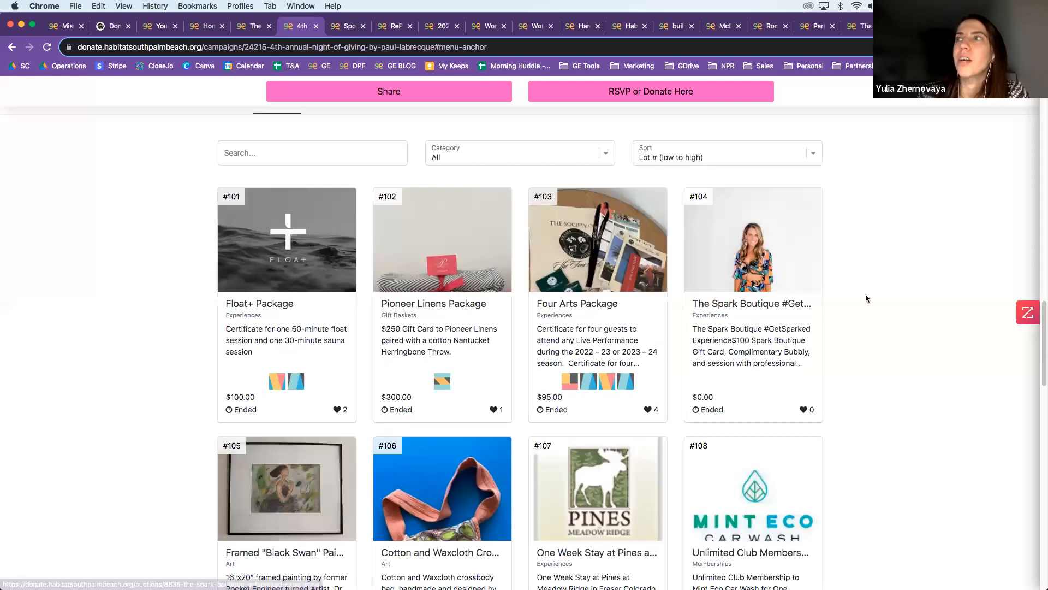
pyautogui.scroll(-1, 860, 299)
pyautogui.scroll(-1, 853, 297)
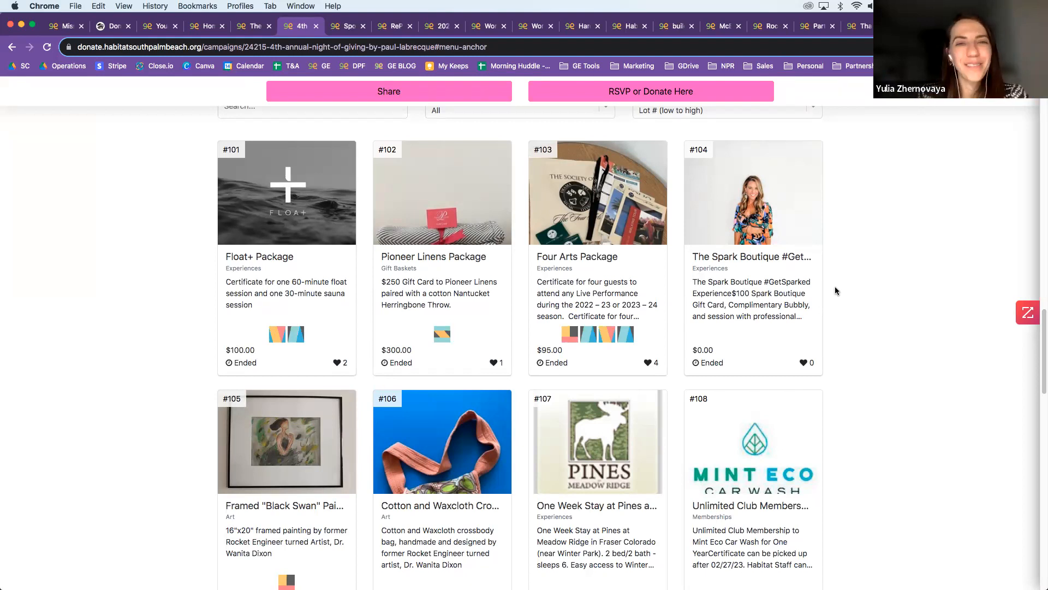
pyautogui.scroll(15, 835, 290)
pyautogui.scroll(7, 824, 278)
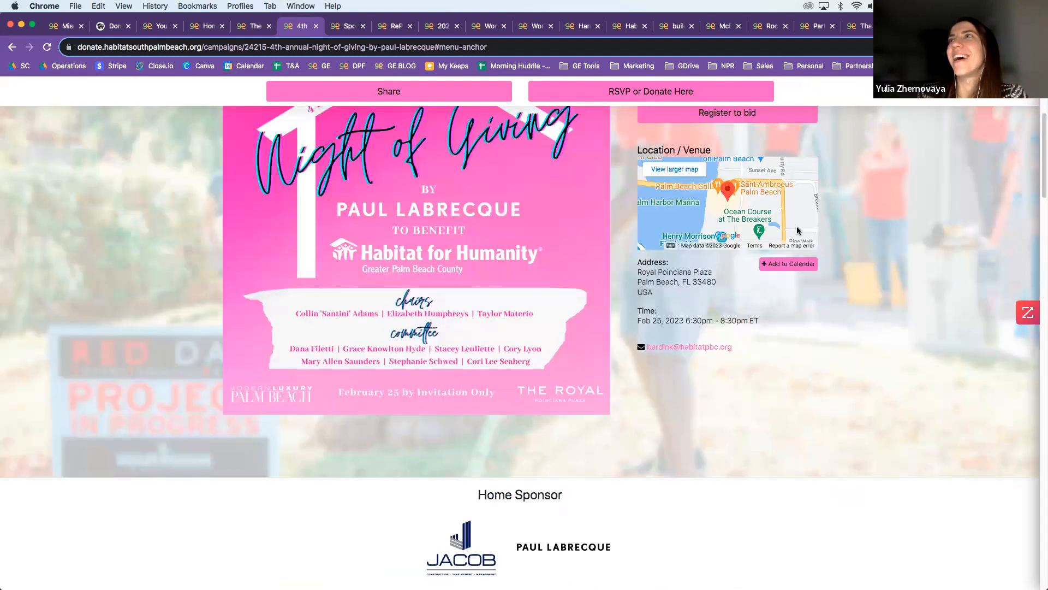
# Step: Switch to the RePurpose for a Reason 2023 event page and examine its fundraising progress, description, venue details and partner logos
pyautogui.click(348, 26)
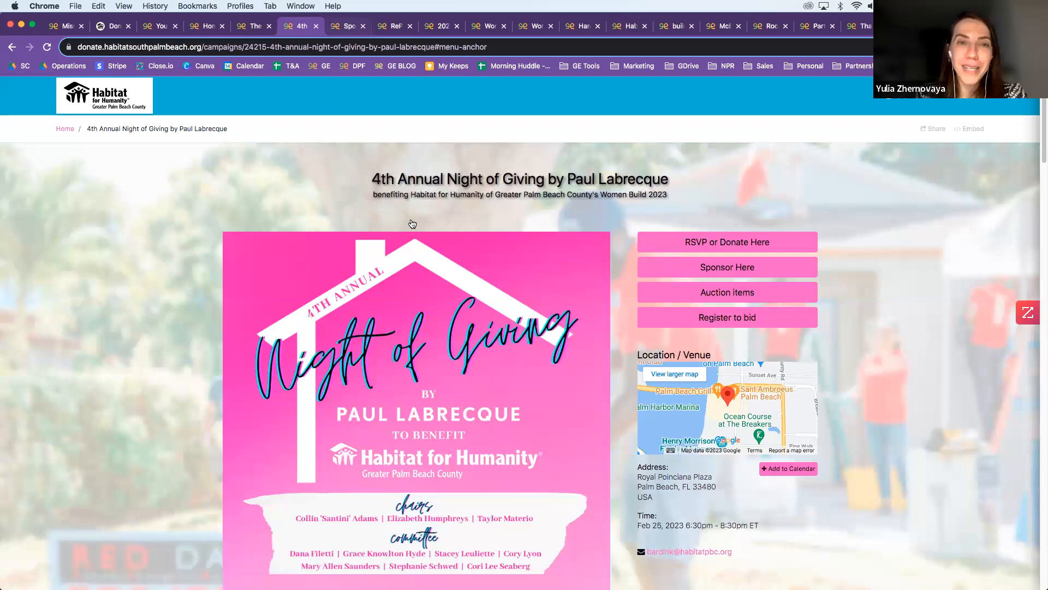
pyautogui.scroll(3, 388, 77)
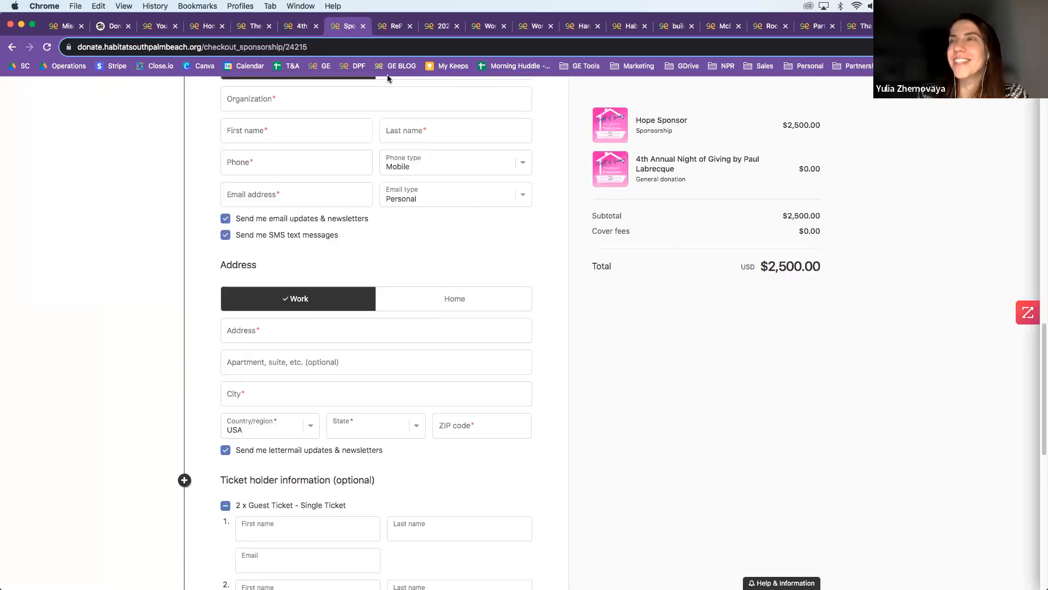
pyautogui.click(394, 26)
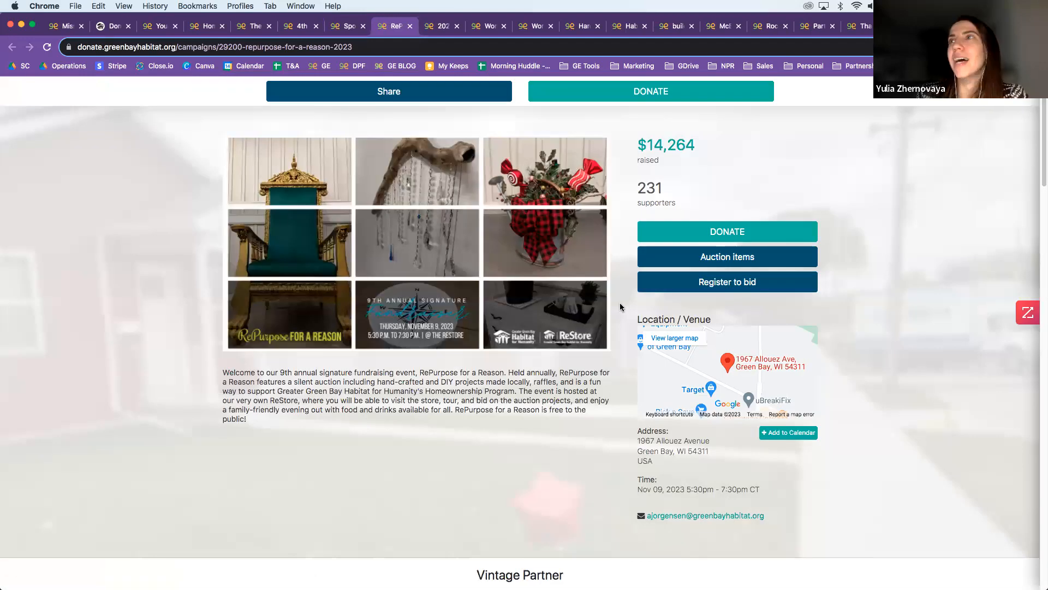
pyautogui.scroll(1, 620, 304)
pyautogui.scroll(1, 621, 307)
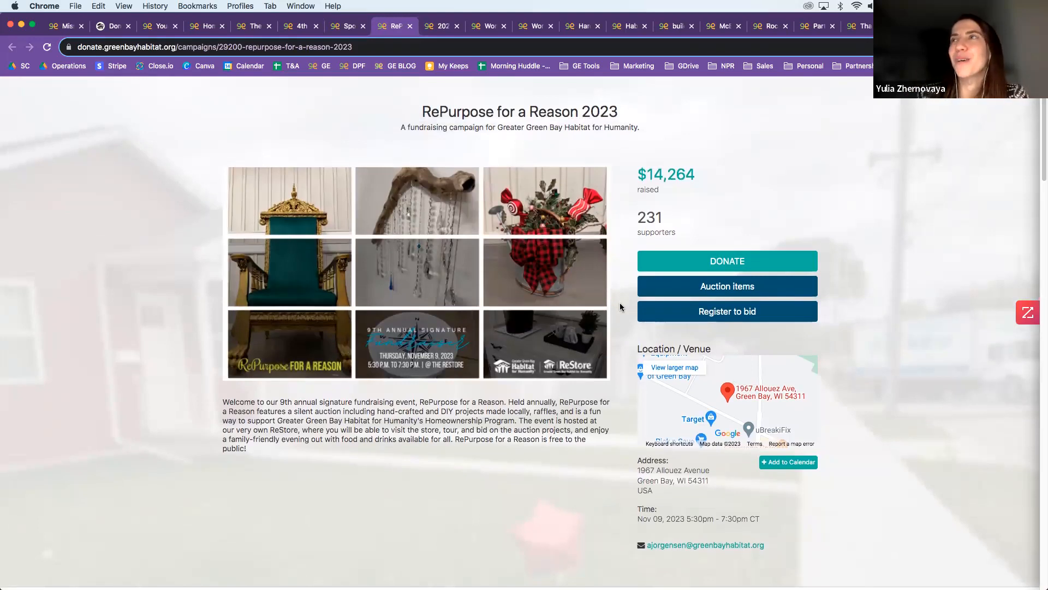
pyautogui.scroll(-1, 621, 307)
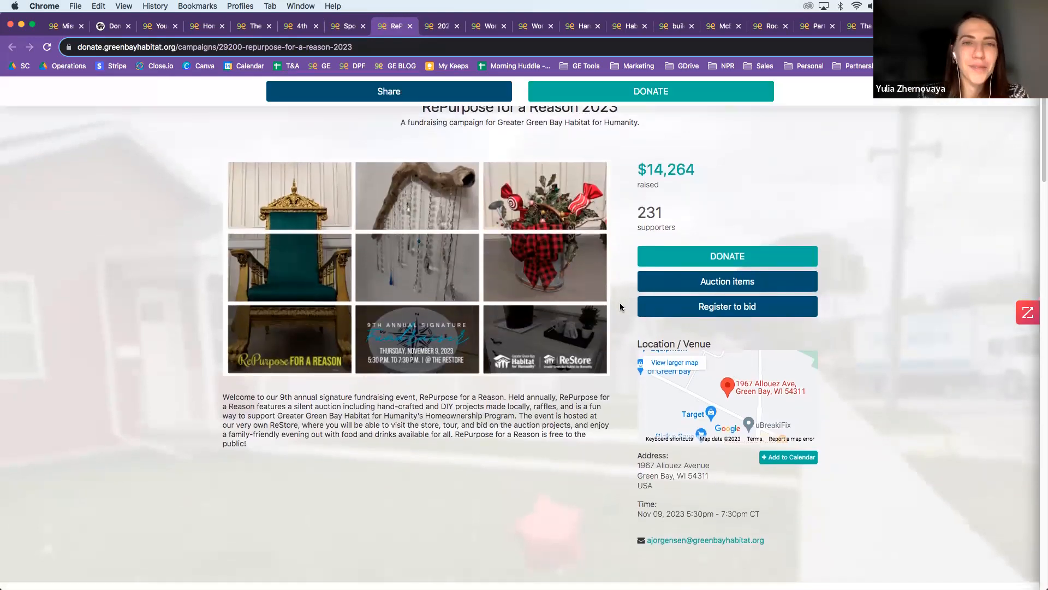
pyautogui.scroll(1, 620, 307)
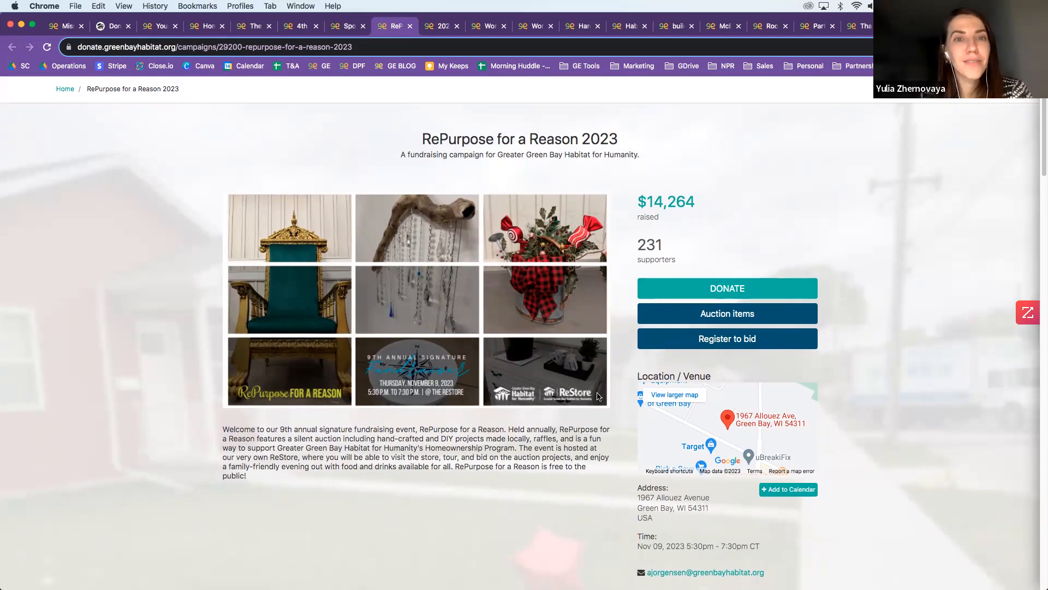
pyautogui.scroll(-1, 508, 372)
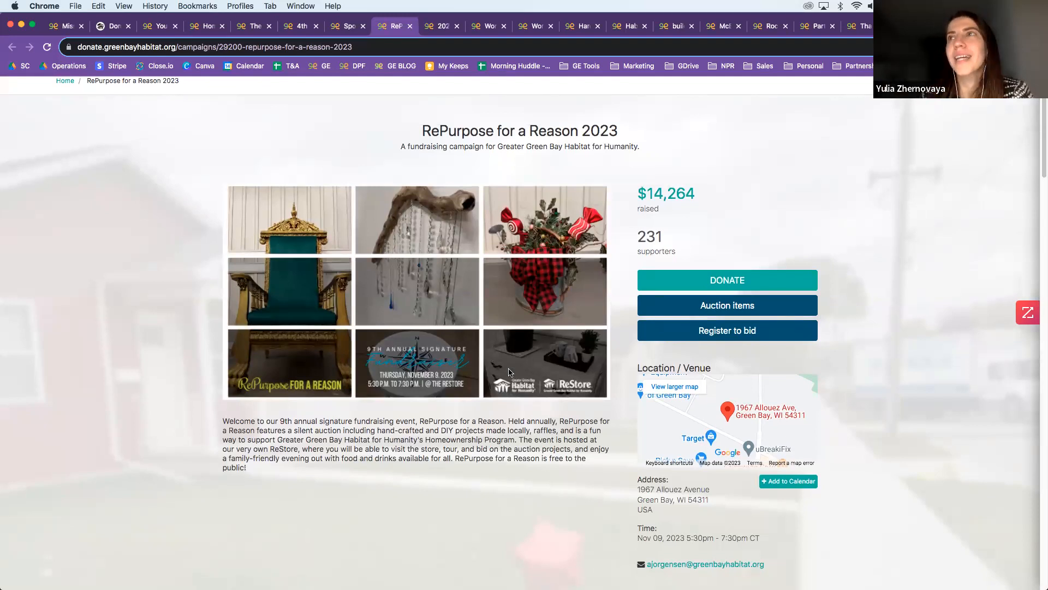
pyautogui.scroll(-6, 533, 367)
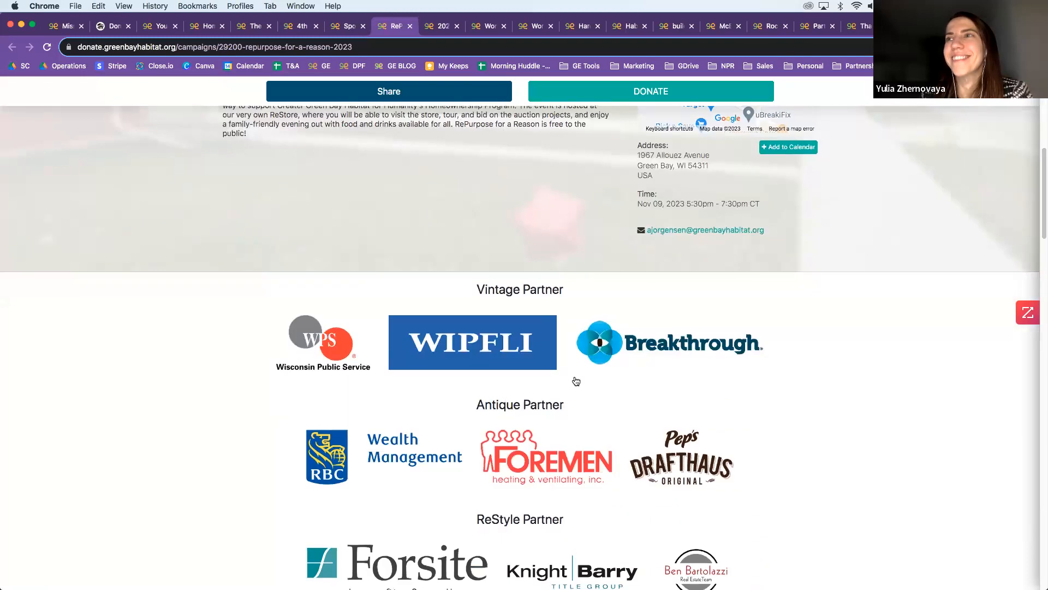
pyautogui.scroll(10, 576, 380)
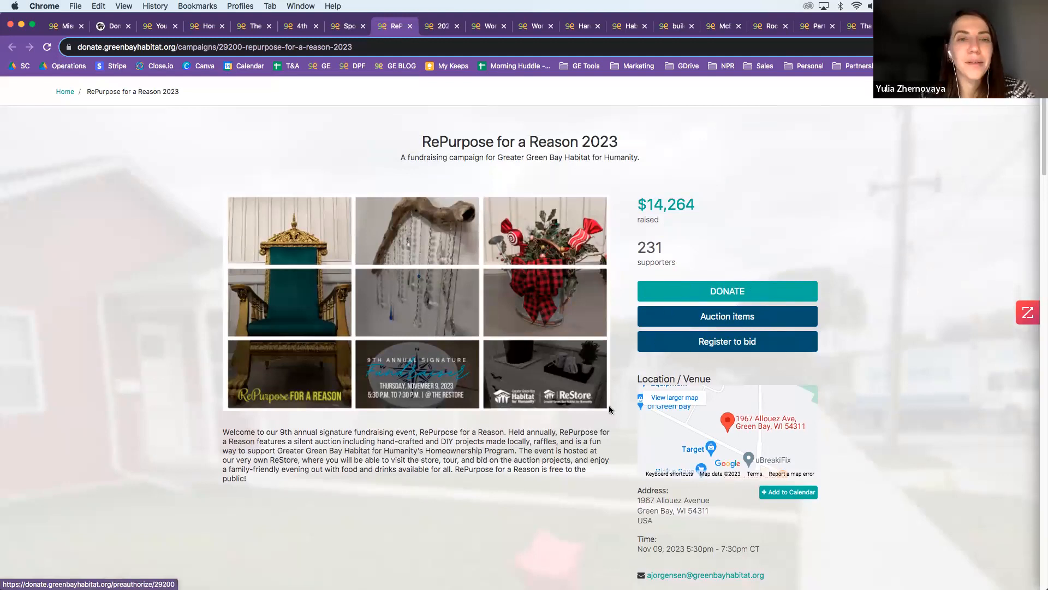
# Step: Browse the RePurpose for a Reason auction listing, comparing the lots' photos, descriptions, bids and status
pyautogui.scroll(-15, 587, 401)
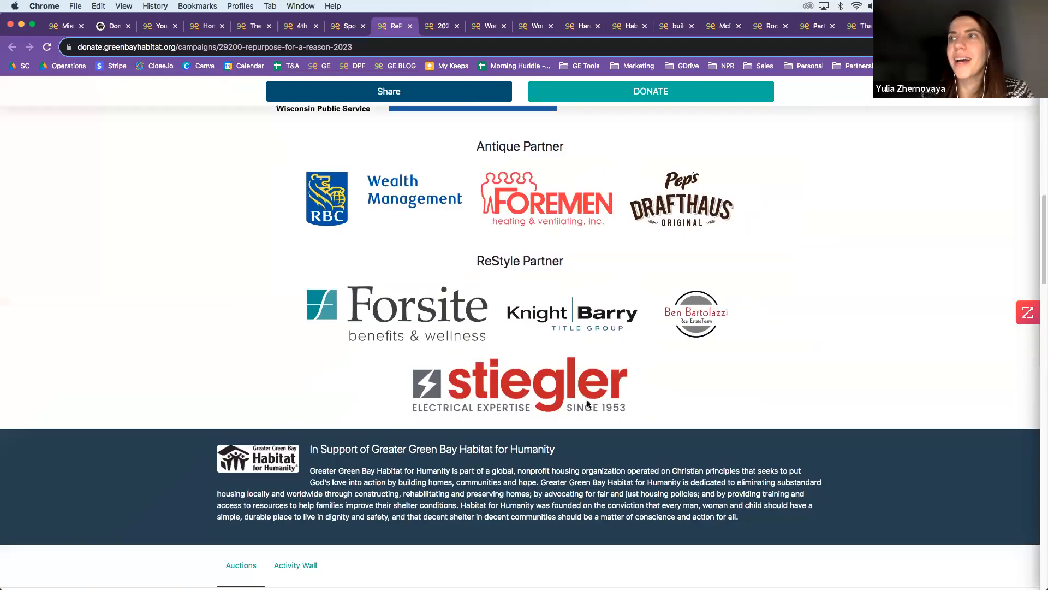
pyautogui.scroll(-10, 587, 399)
pyautogui.scroll(-1, 847, 343)
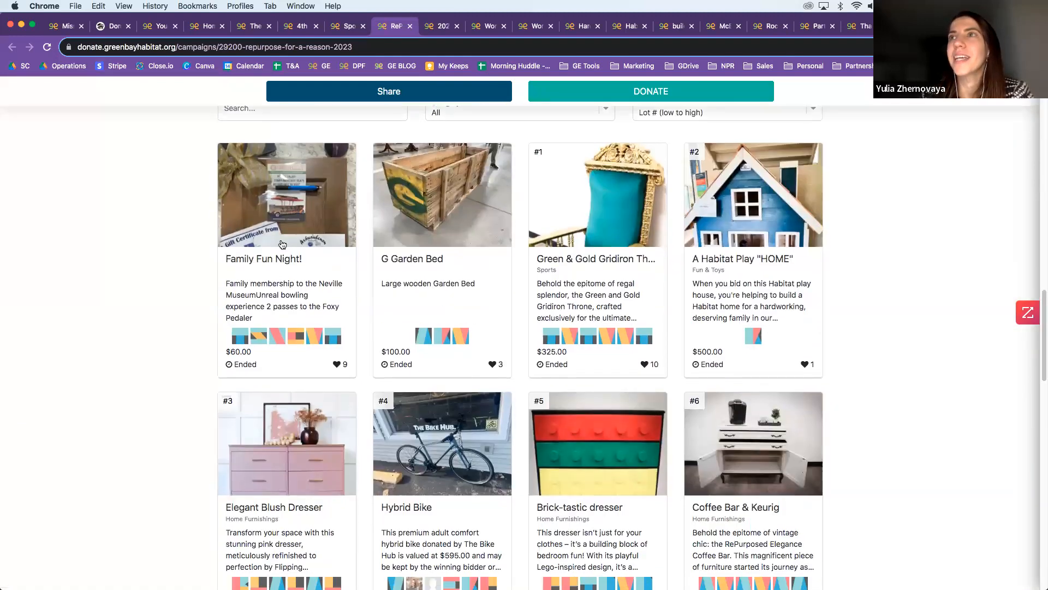
pyautogui.scroll(-3, 281, 325)
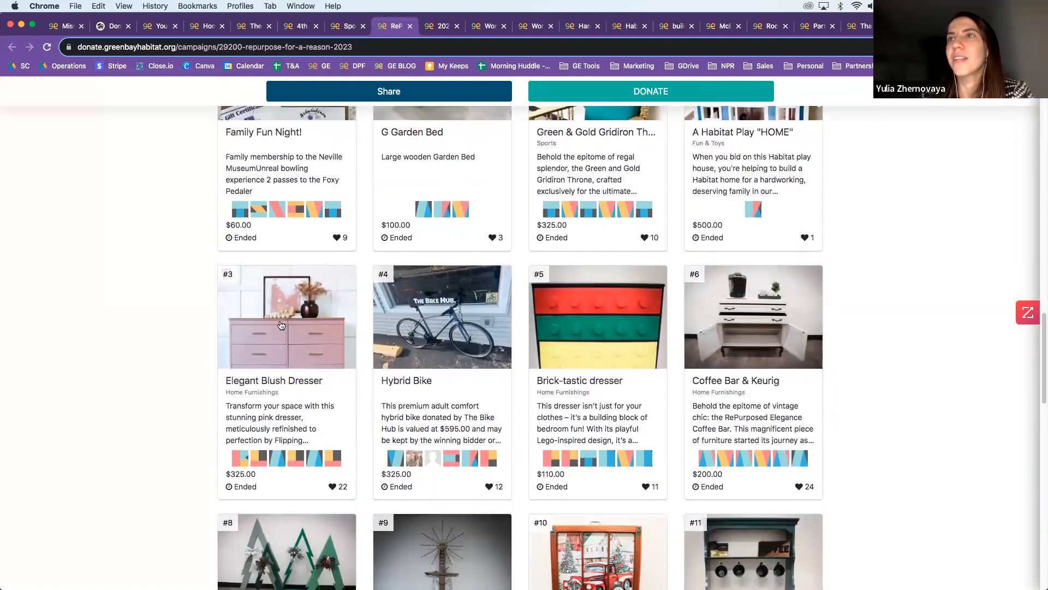
# Step: Open the Elegant Blush Dresser auction lot, enlarge its second photo and review the lot's bid and description details
pyautogui.click(718, 324)
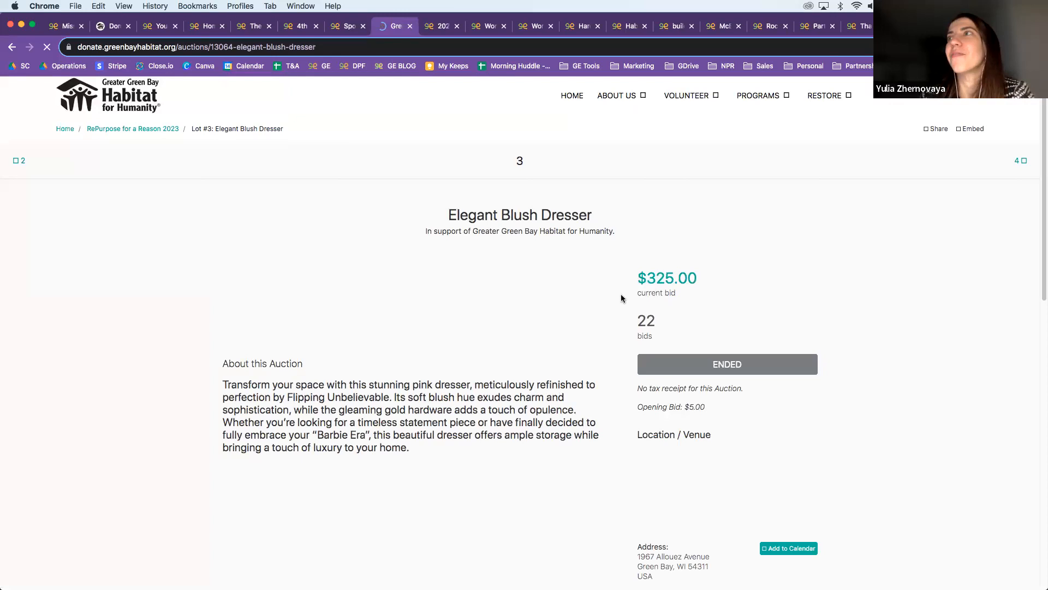
pyautogui.scroll(-3, 622, 295)
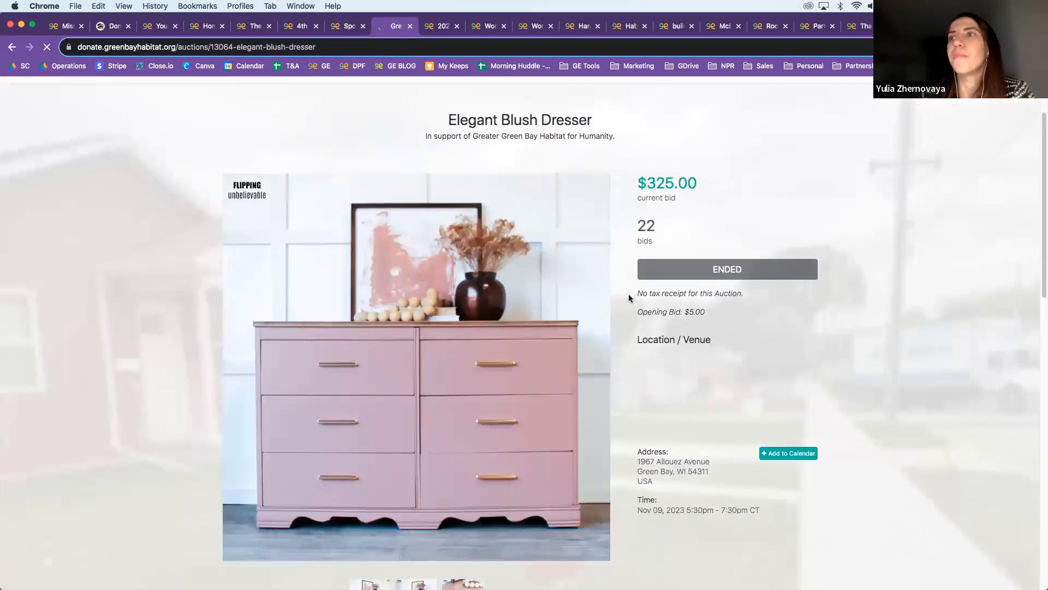
pyautogui.scroll(-5, 627, 294)
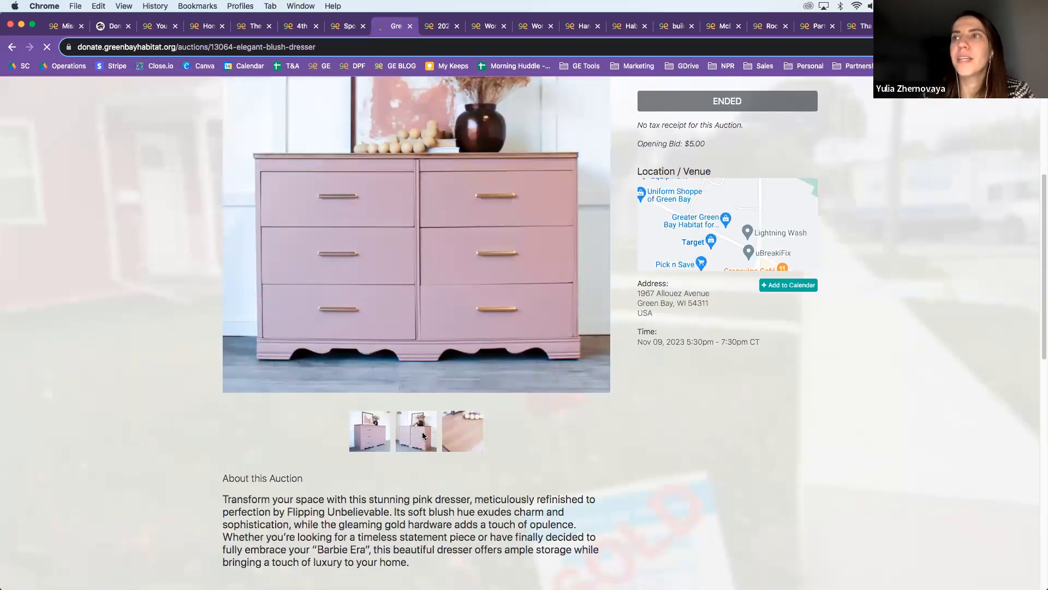
pyautogui.click(485, 436)
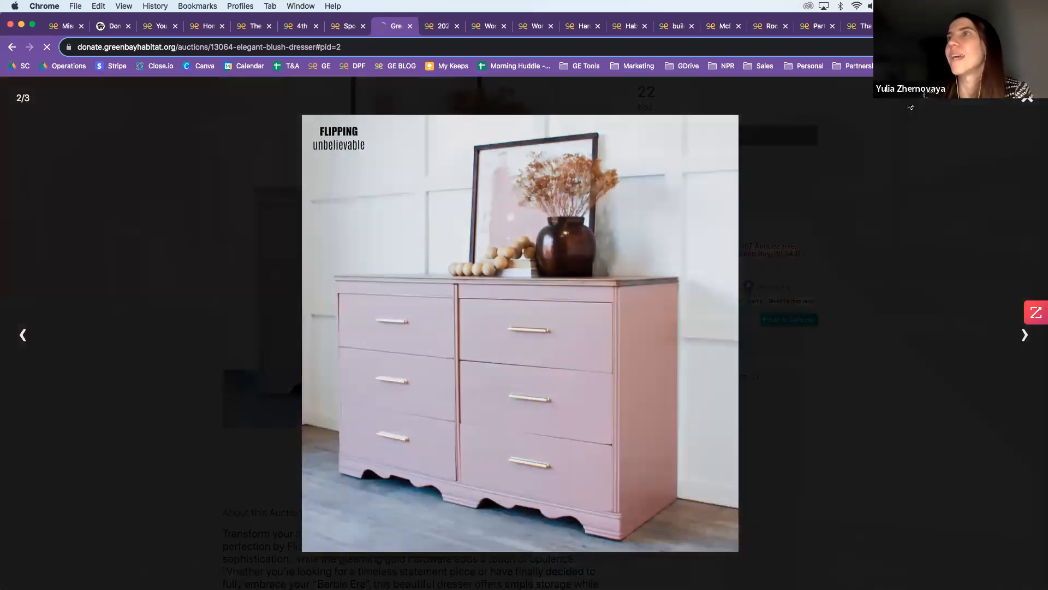
pyautogui.click(611, 297)
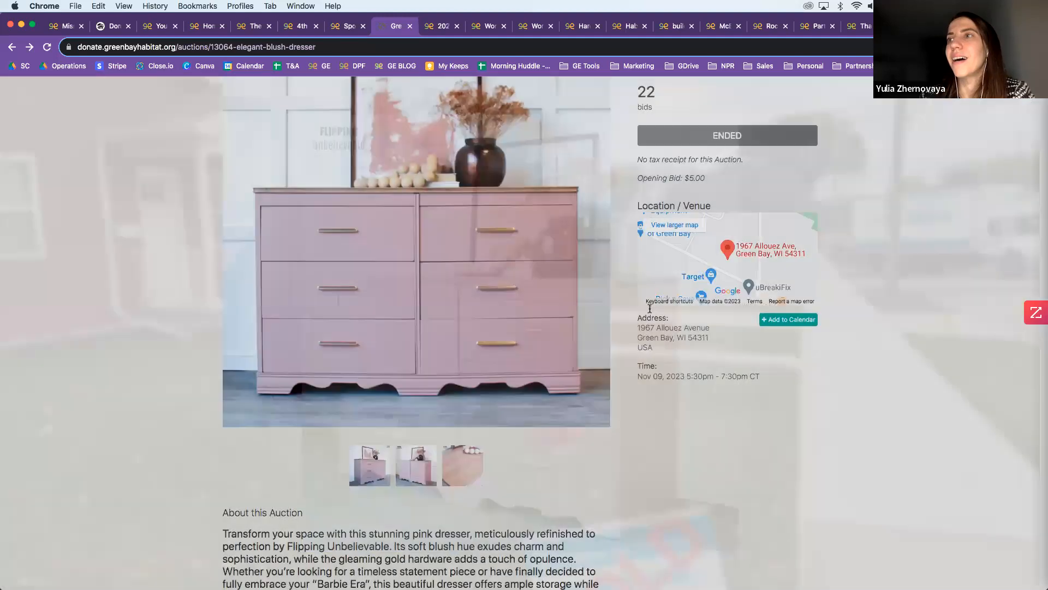
pyautogui.scroll(-5, 622, 311)
pyautogui.scroll(10, 624, 308)
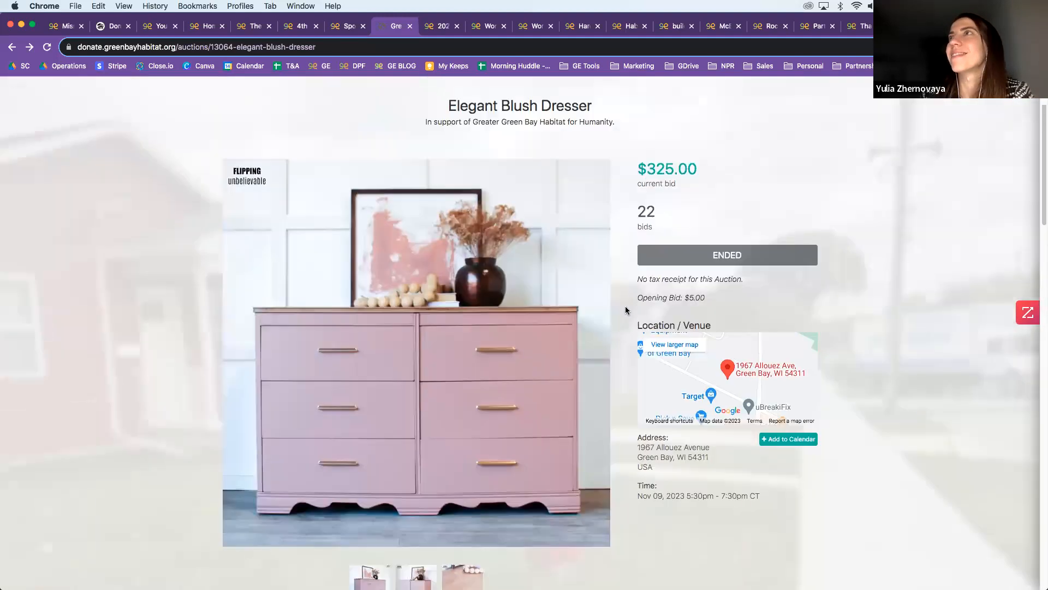
# Step: Switch to the DuPage Habitat 2023 Women Build campaign page and review its fundraising progress, description and tiered sponsor logos
pyautogui.click(434, 27)
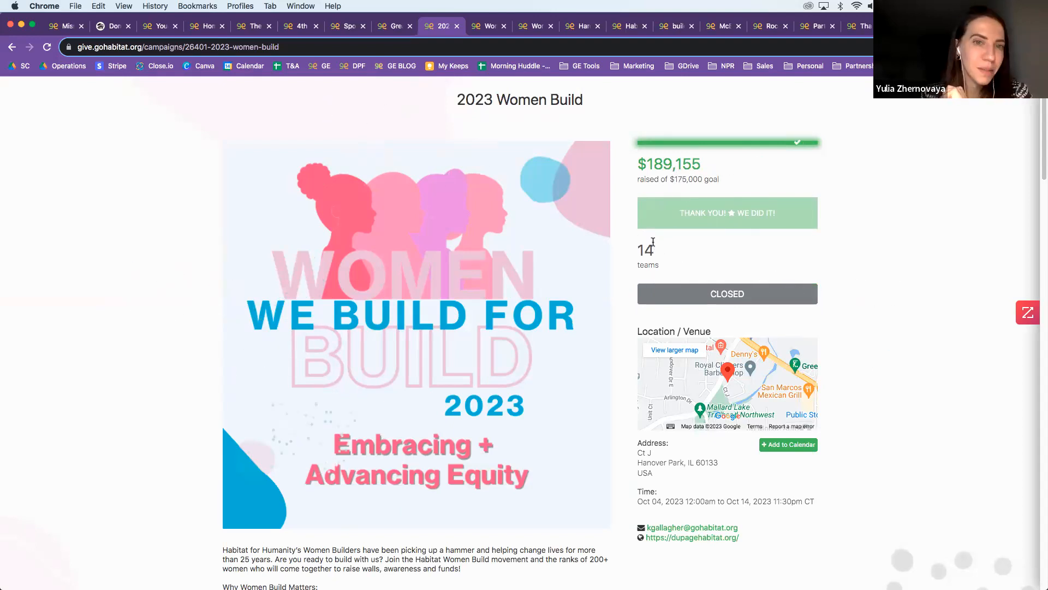
pyautogui.scroll(-2, 606, 265)
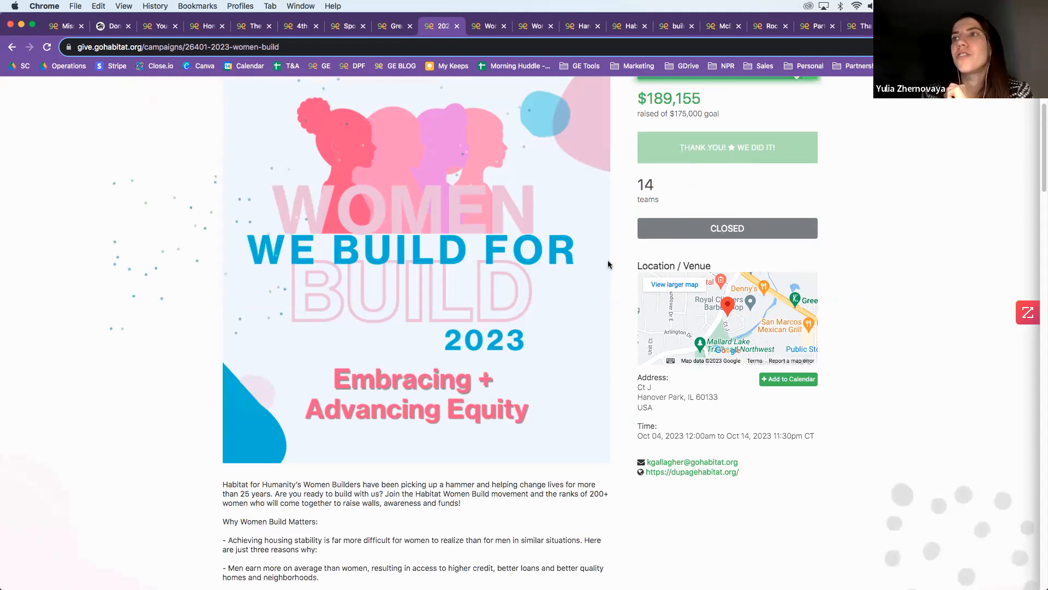
pyautogui.scroll(-8, 589, 256)
pyautogui.scroll(-3, 732, 289)
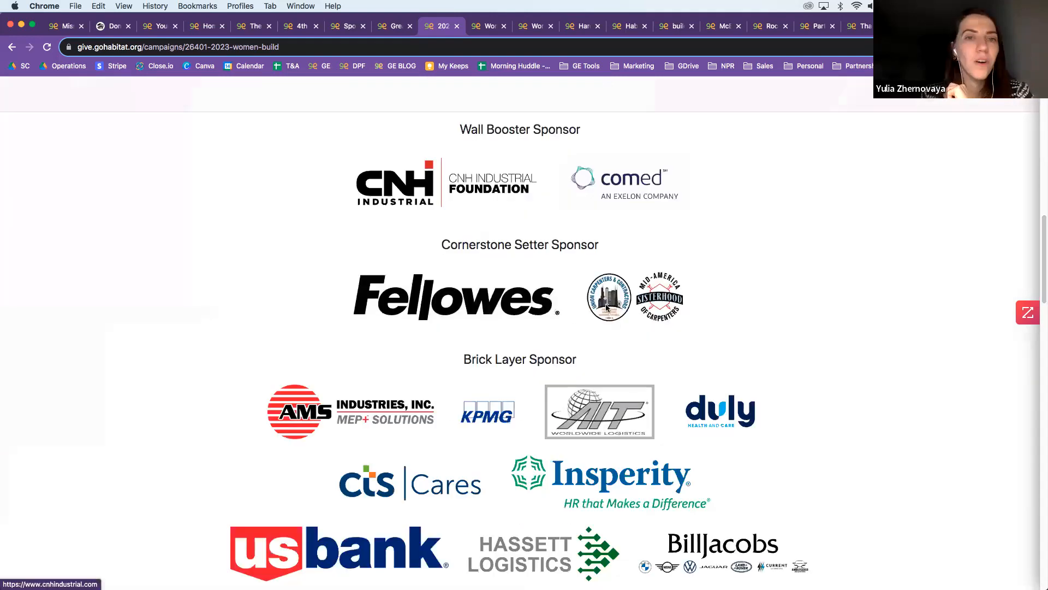
pyautogui.scroll(-3, 574, 316)
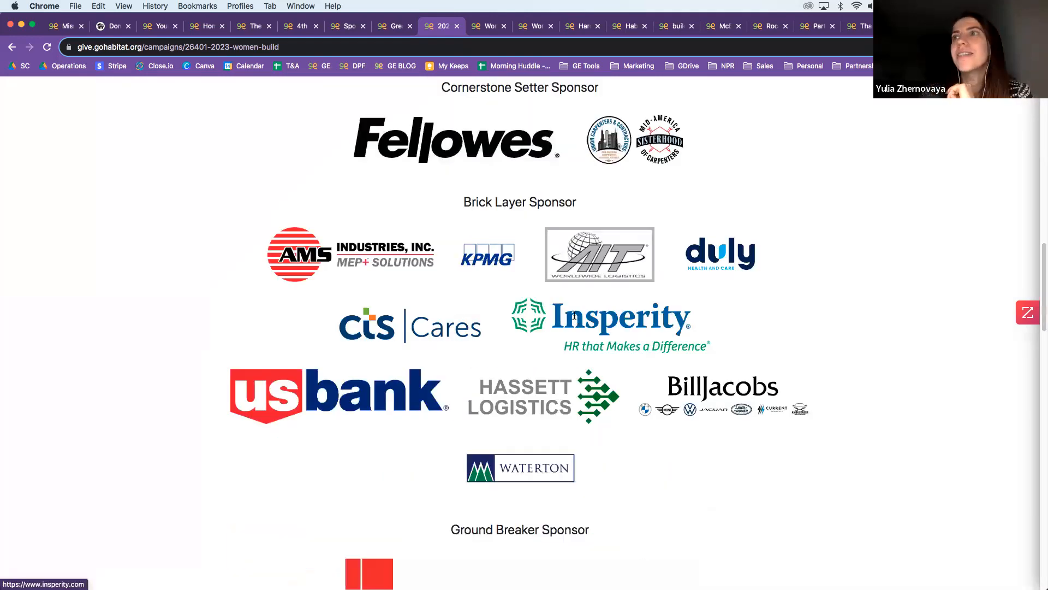
pyautogui.scroll(-4, 574, 315)
pyautogui.scroll(-9, 576, 320)
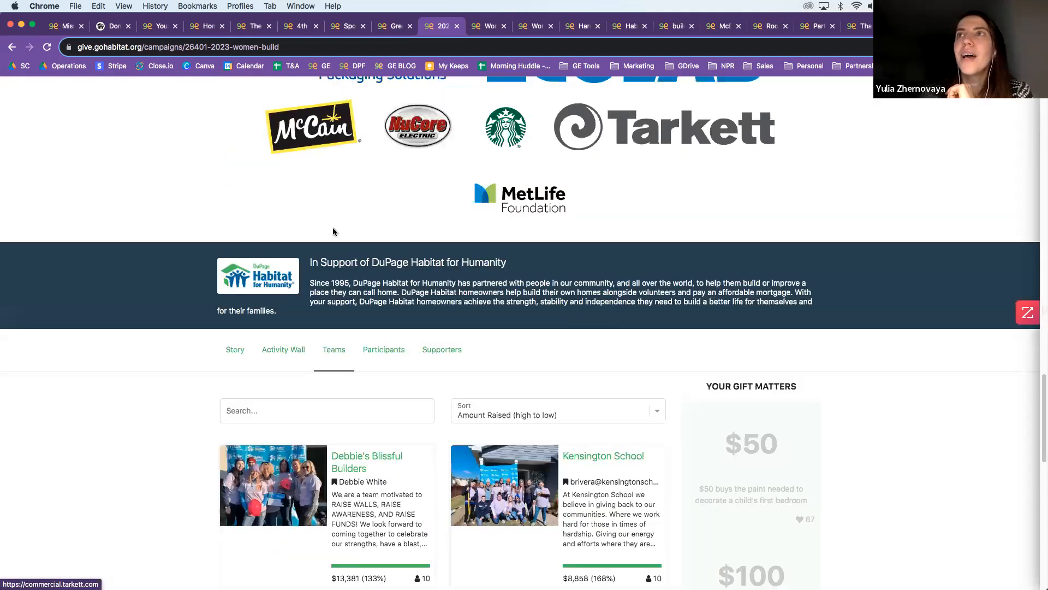
# Step: Browse the 2023 Women Build campaign's team list, comparing team photos, descriptions, amounts raised and member counts
pyautogui.scroll(-3, 333, 232)
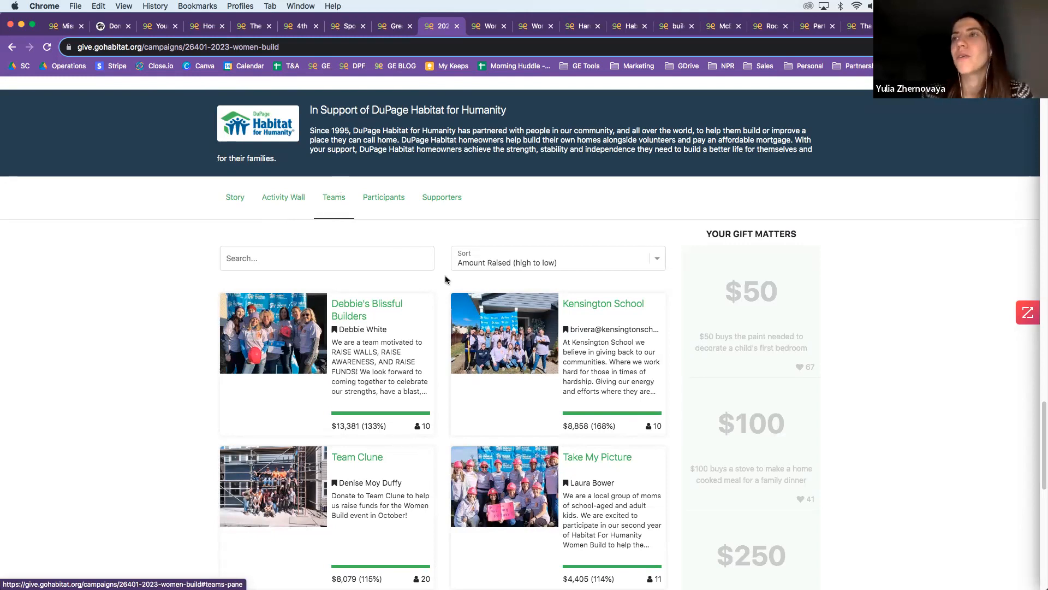
pyautogui.scroll(-2, 446, 280)
pyautogui.scroll(-2, 367, 294)
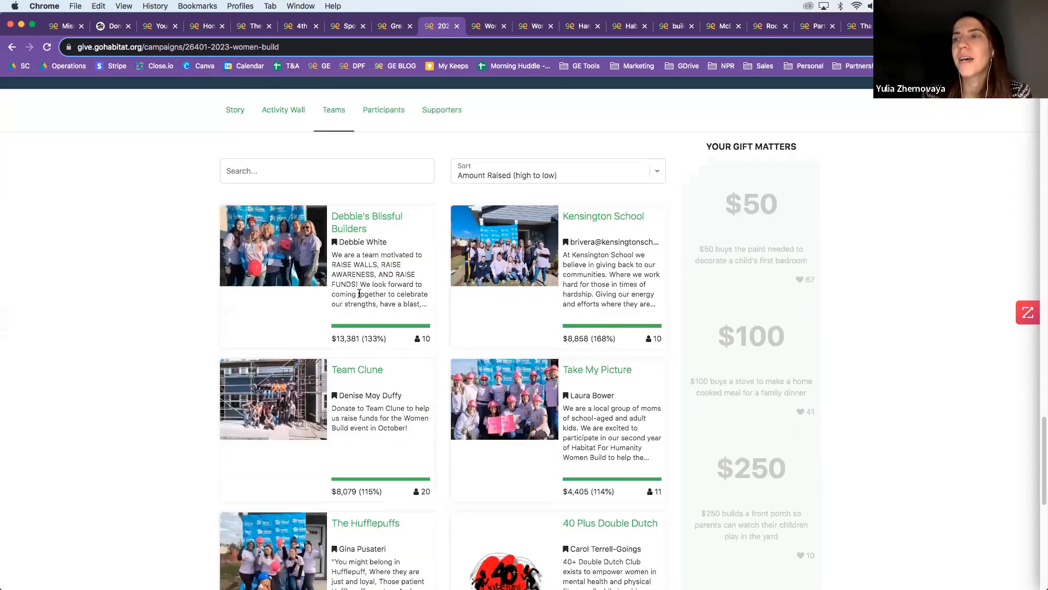
pyautogui.scroll(-7, 393, 300)
pyautogui.scroll(6, 395, 301)
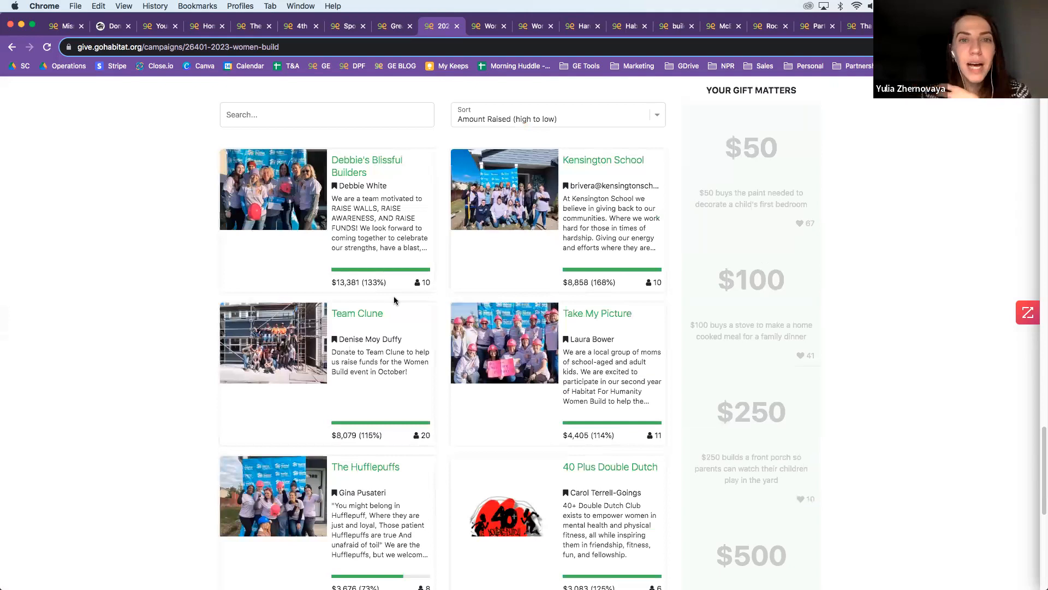
pyautogui.scroll(1, 396, 300)
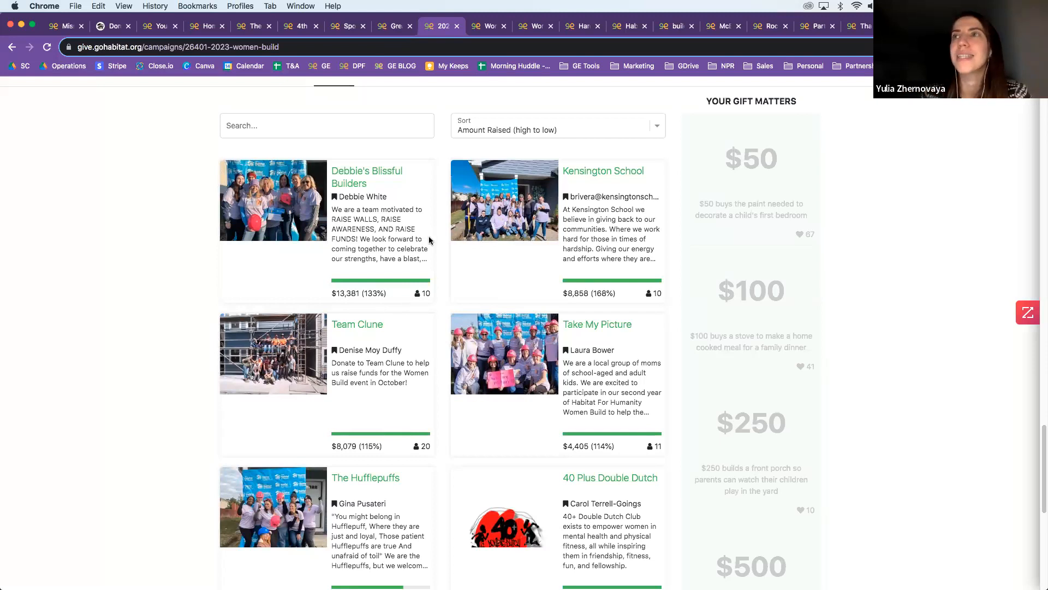
pyautogui.scroll(1, 431, 240)
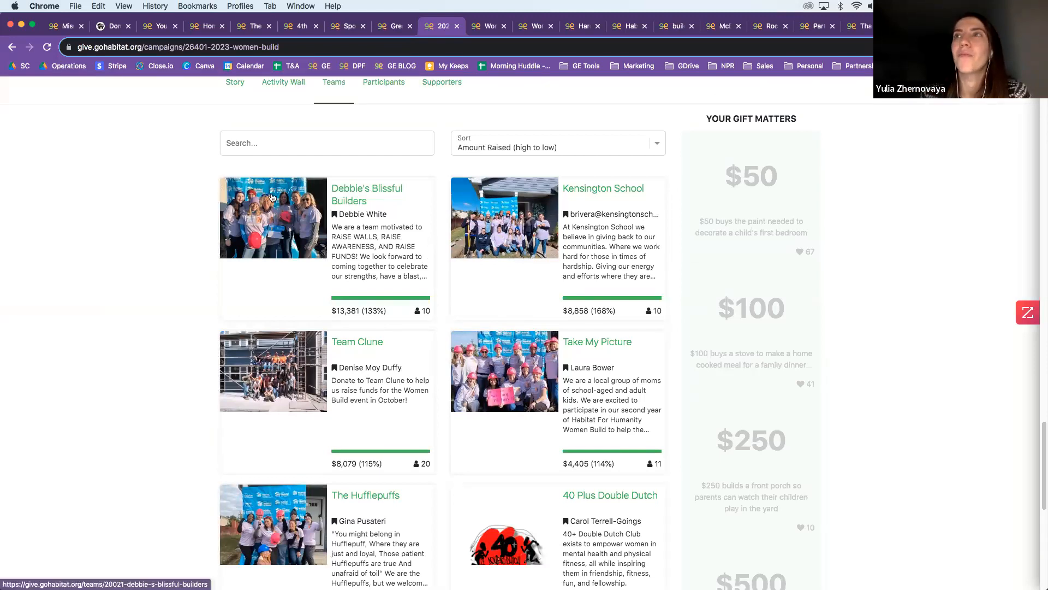
# Step: Open the fundraising page of the first team listed and review its progress, team message and event details
pyautogui.click(359, 194)
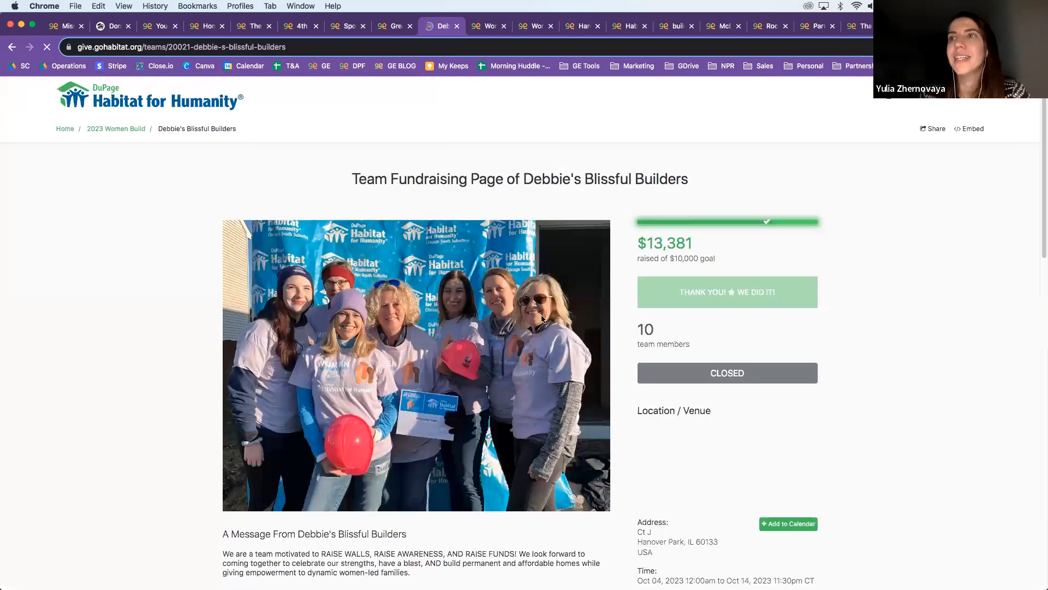
pyautogui.scroll(-2, 532, 326)
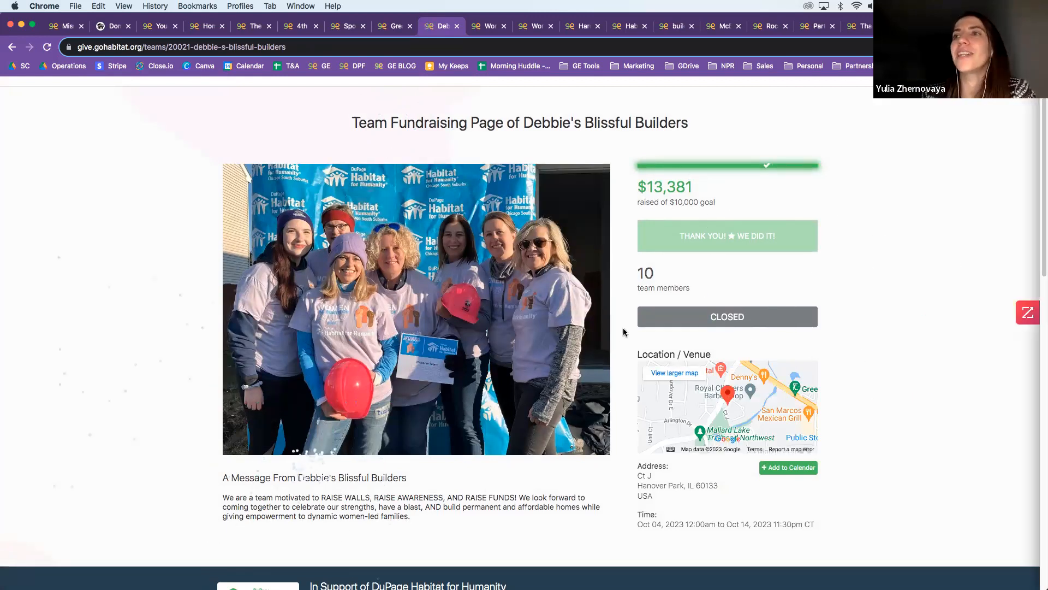
pyautogui.scroll(-3, 457, 431)
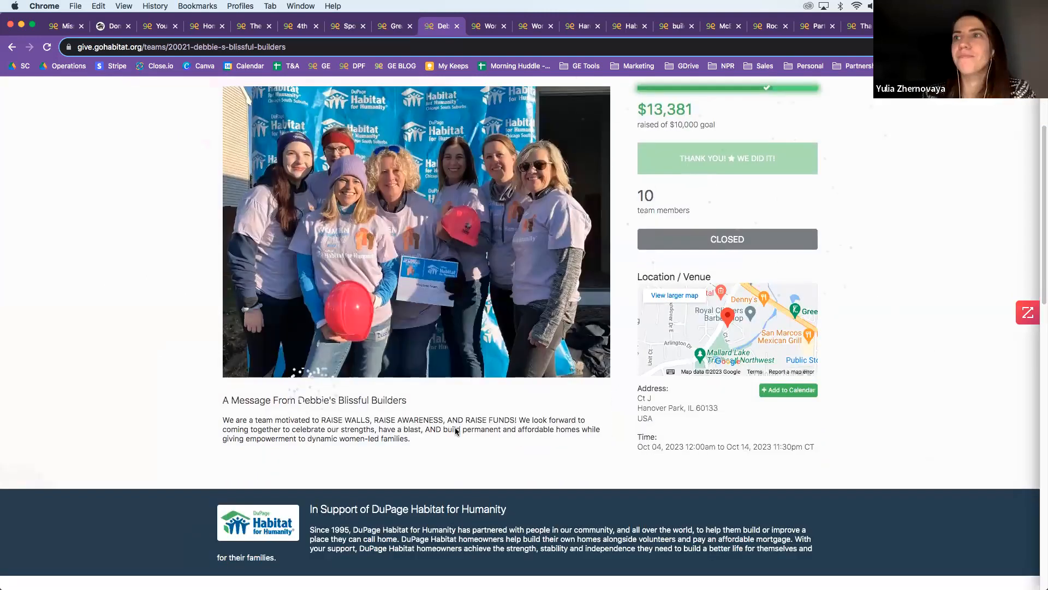
pyautogui.scroll(-3, 456, 430)
pyautogui.scroll(-2, 394, 398)
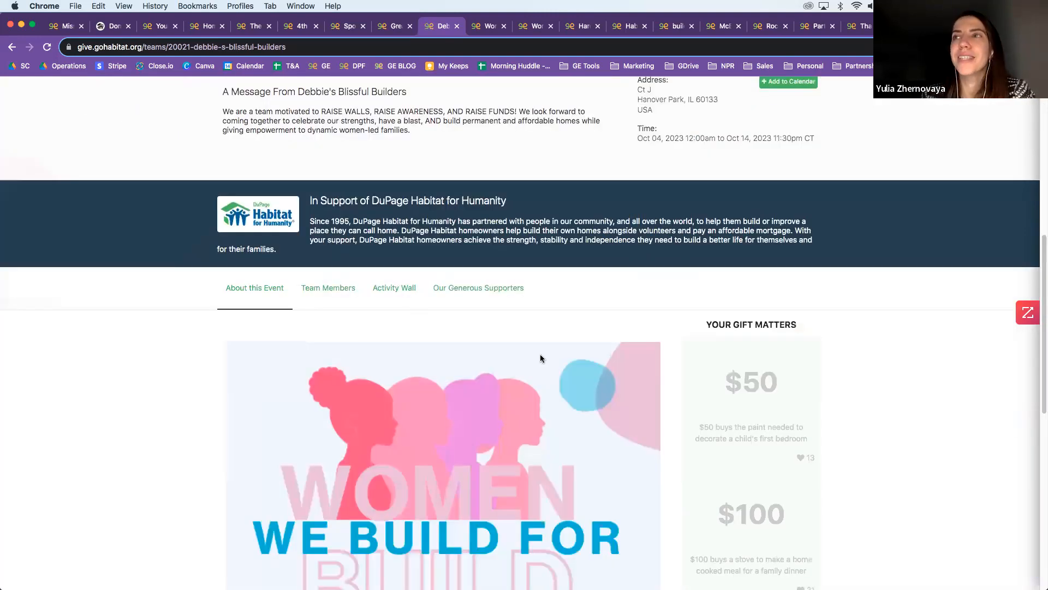
# Step: Show the team's member list and compare each participant's personal goal and amount raised
pyautogui.click(328, 288)
pyautogui.scroll(-3, 516, 356)
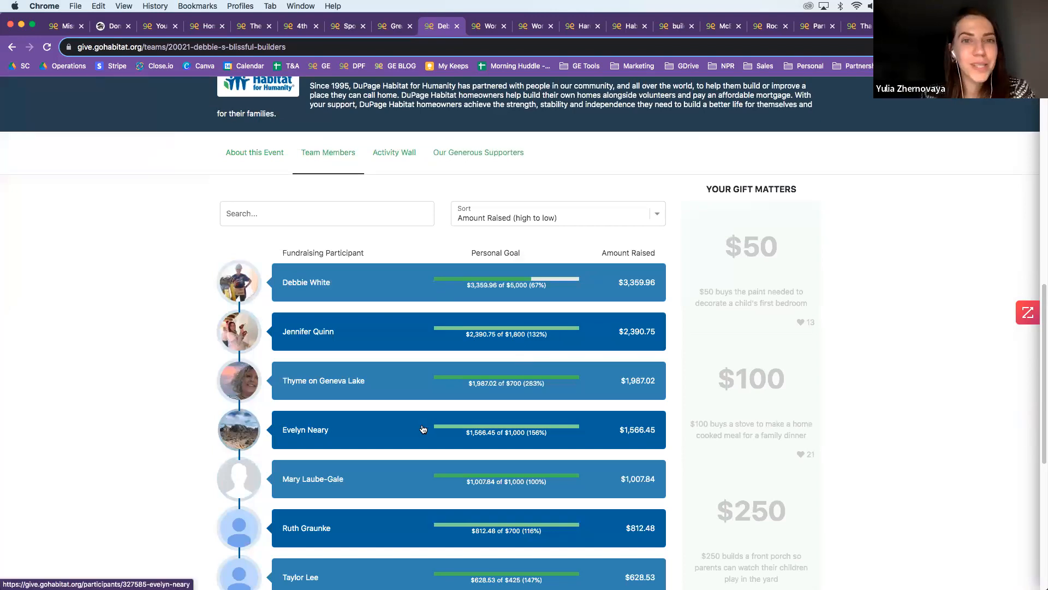
pyautogui.scroll(-1, 424, 429)
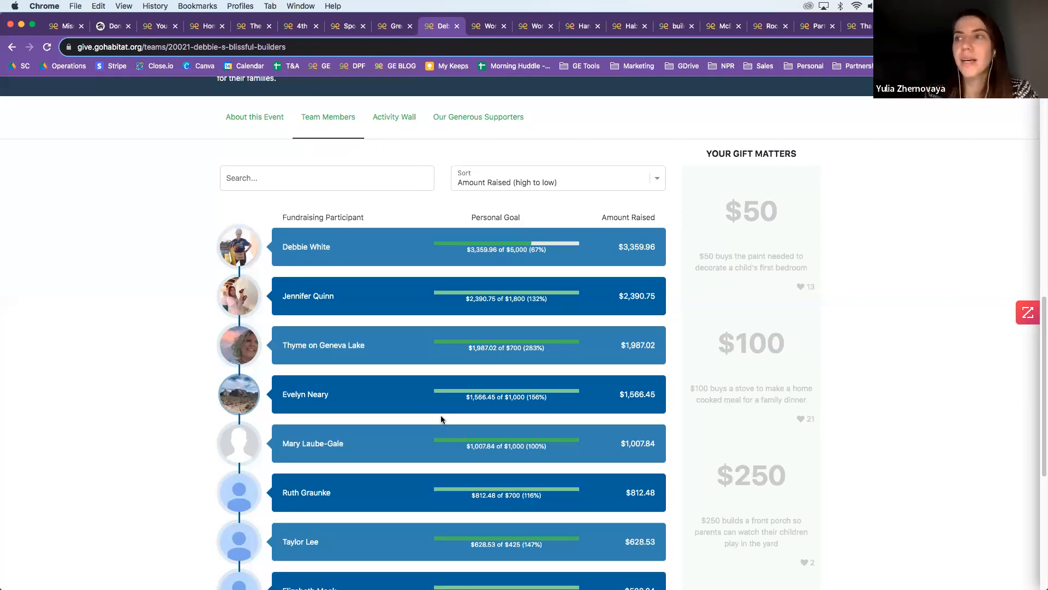
pyautogui.scroll(-3, 453, 418)
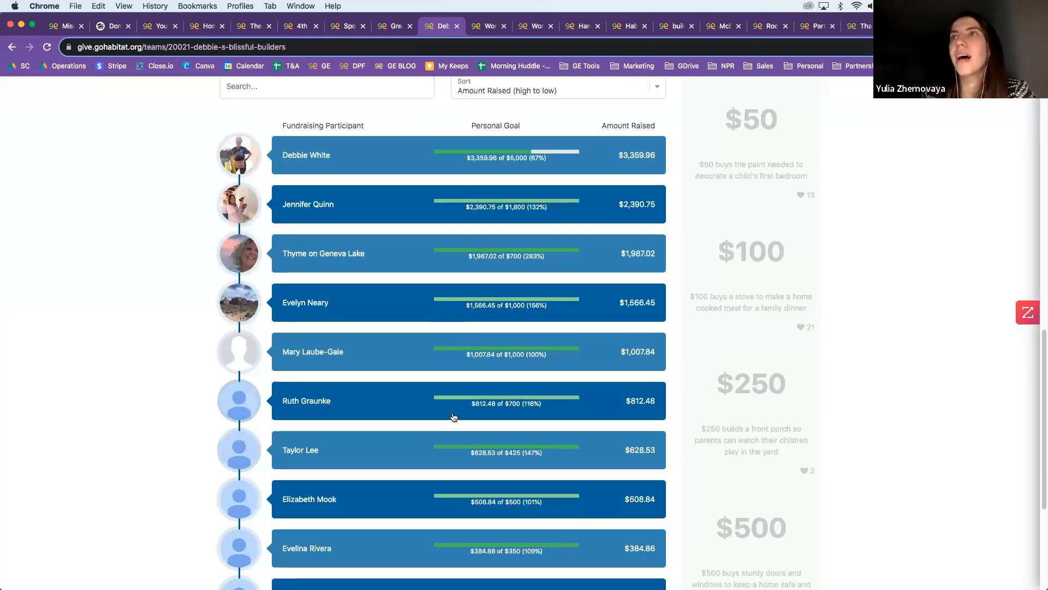
pyautogui.scroll(-2, 453, 418)
pyautogui.scroll(5, 318, 300)
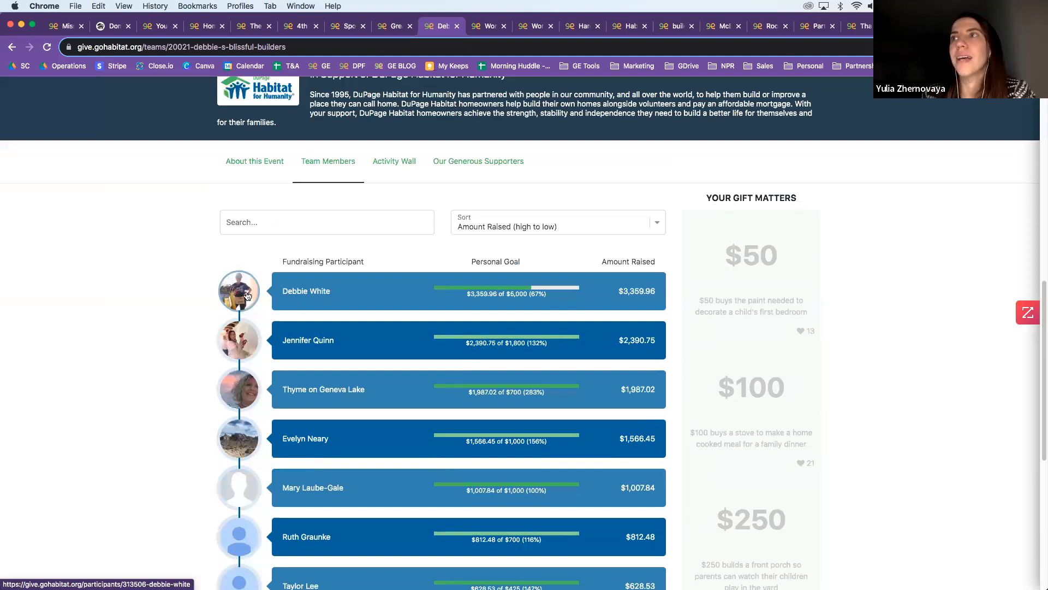
# Step: Open the first listed team member's personal fundraising page and examine the progress, photo and personal message
pyautogui.click(299, 296)
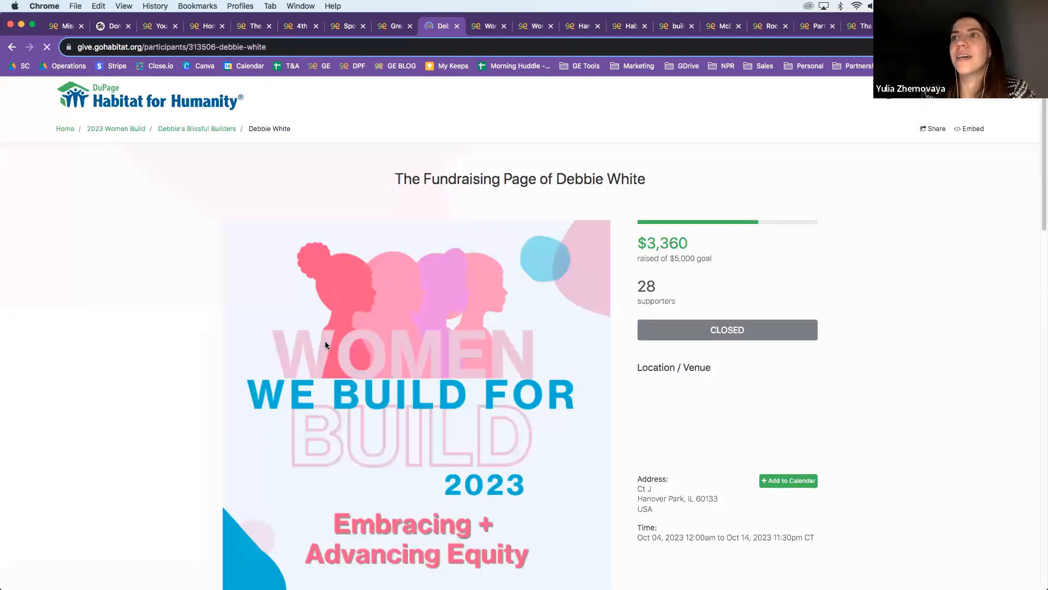
pyautogui.scroll(-7, 325, 344)
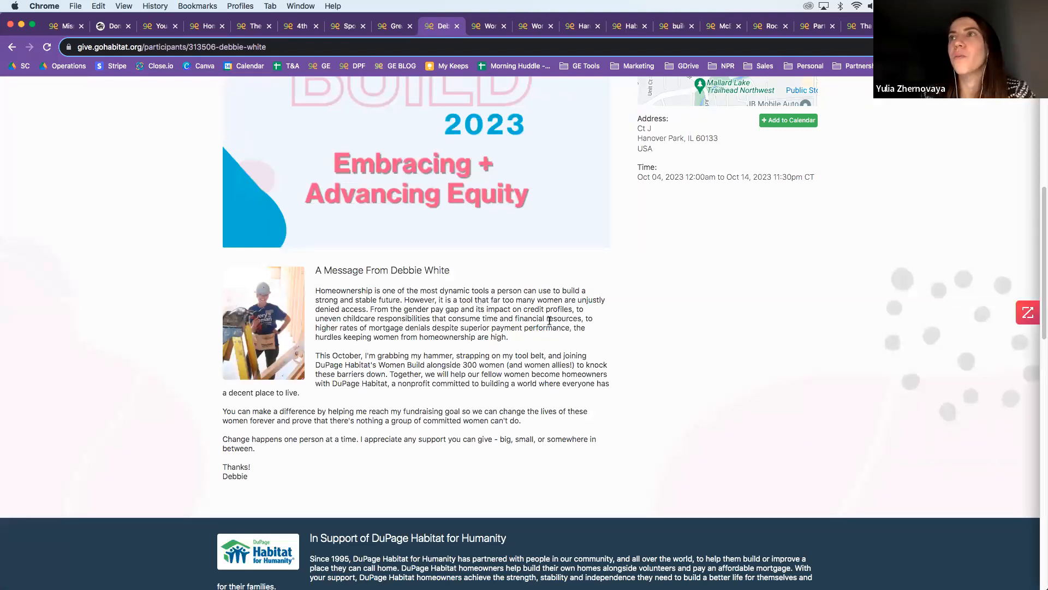
pyautogui.scroll(3, 476, 351)
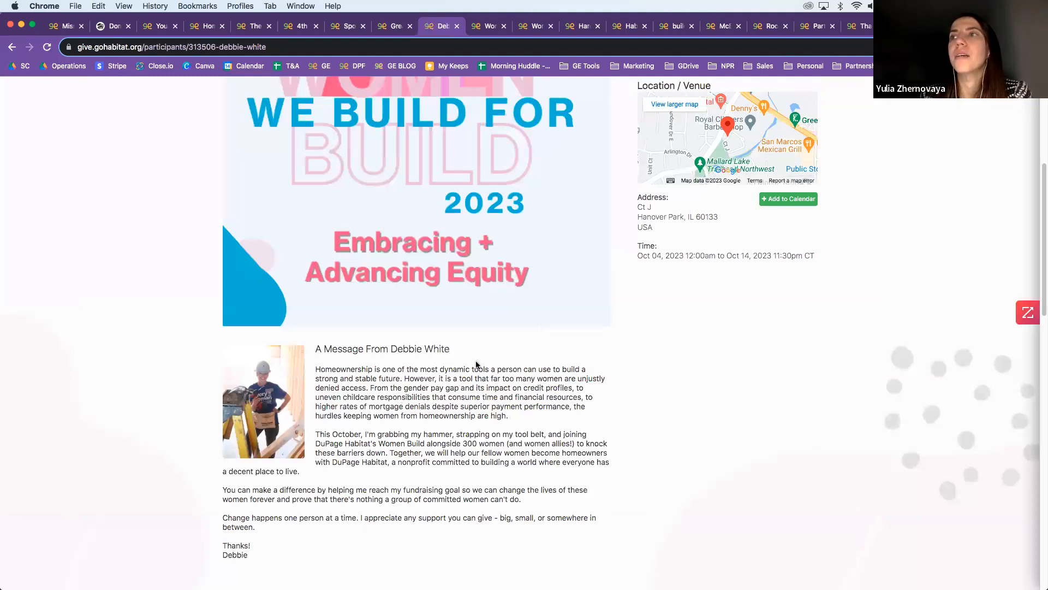
pyautogui.scroll(1, 483, 369)
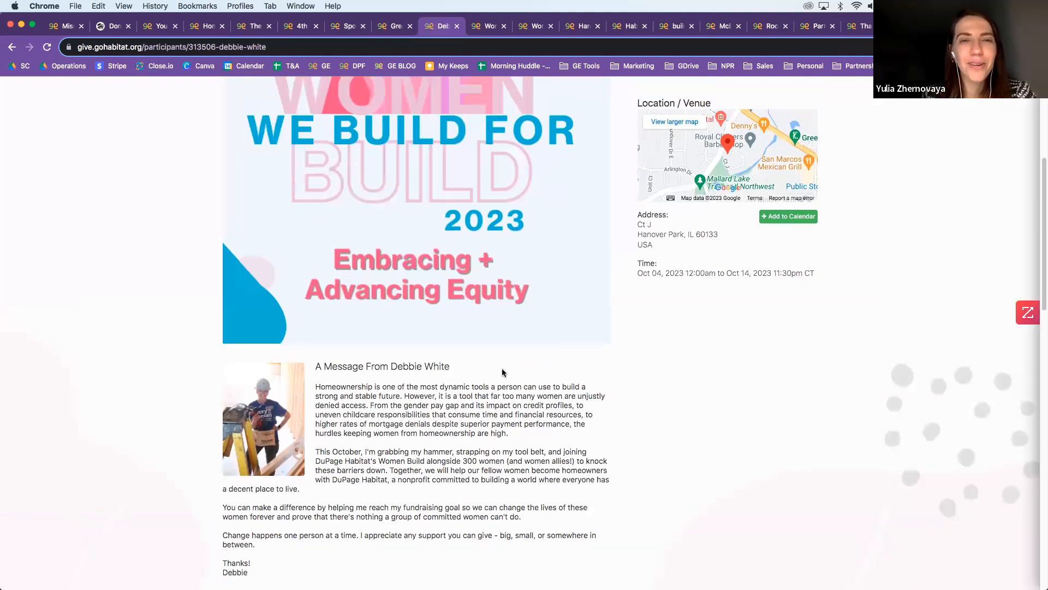
pyautogui.scroll(10, 567, 378)
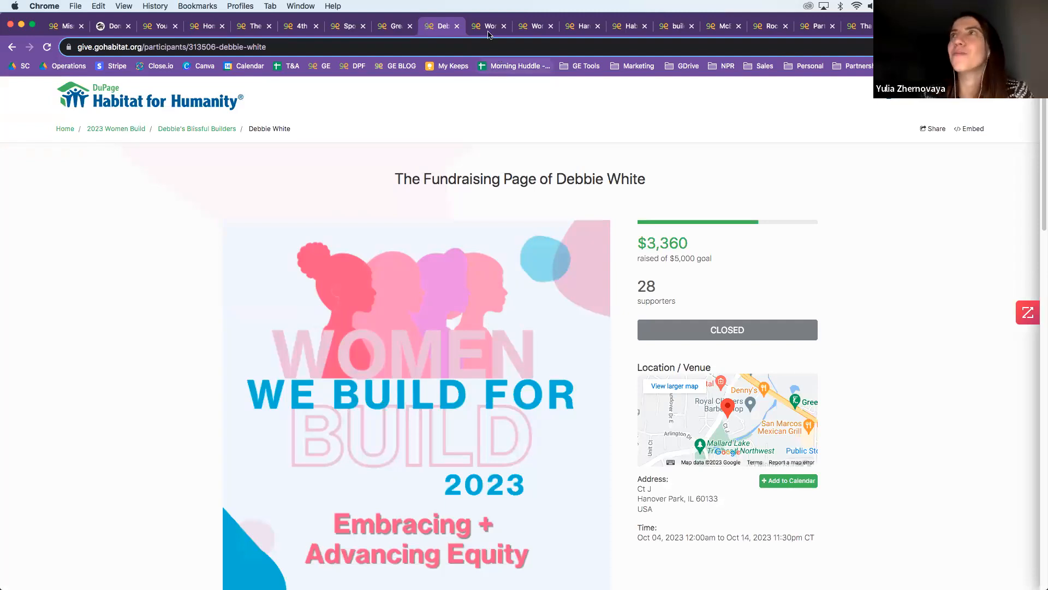
# Step: Switch to the Greater Palm Beach County Women Build 2024 page and review its description, venue details and donation, registration and sponsorship options
pyautogui.hotkey('ctrl', 'Tab')
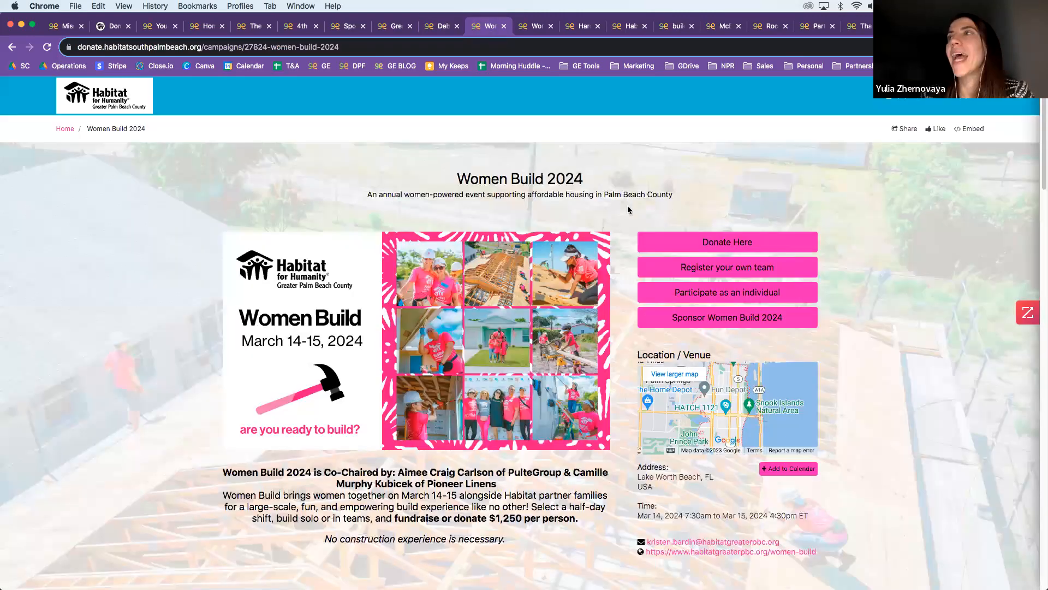
pyautogui.scroll(-1, 627, 221)
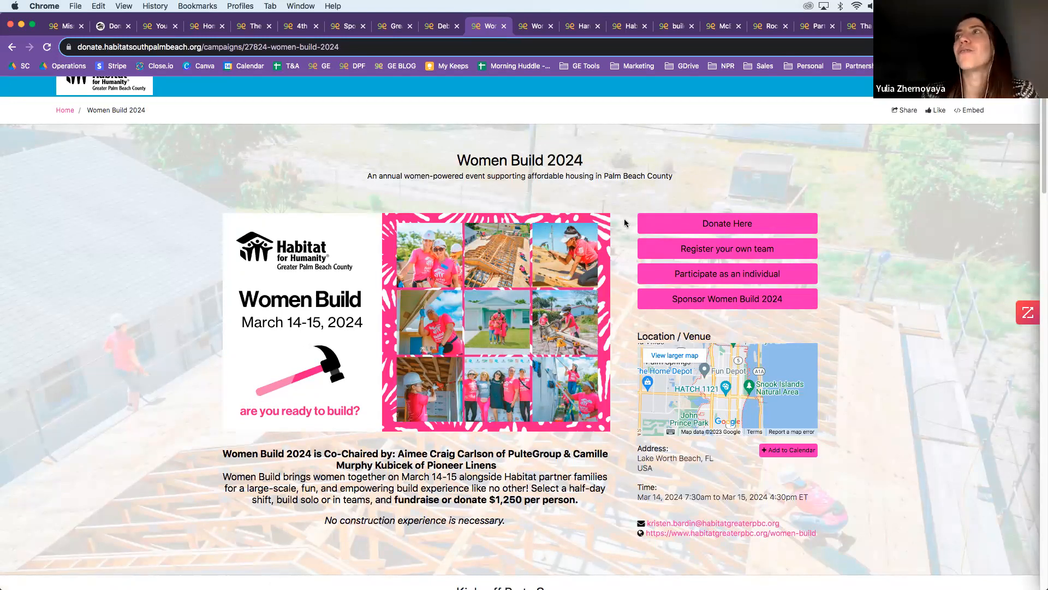
pyautogui.scroll(-1, 620, 221)
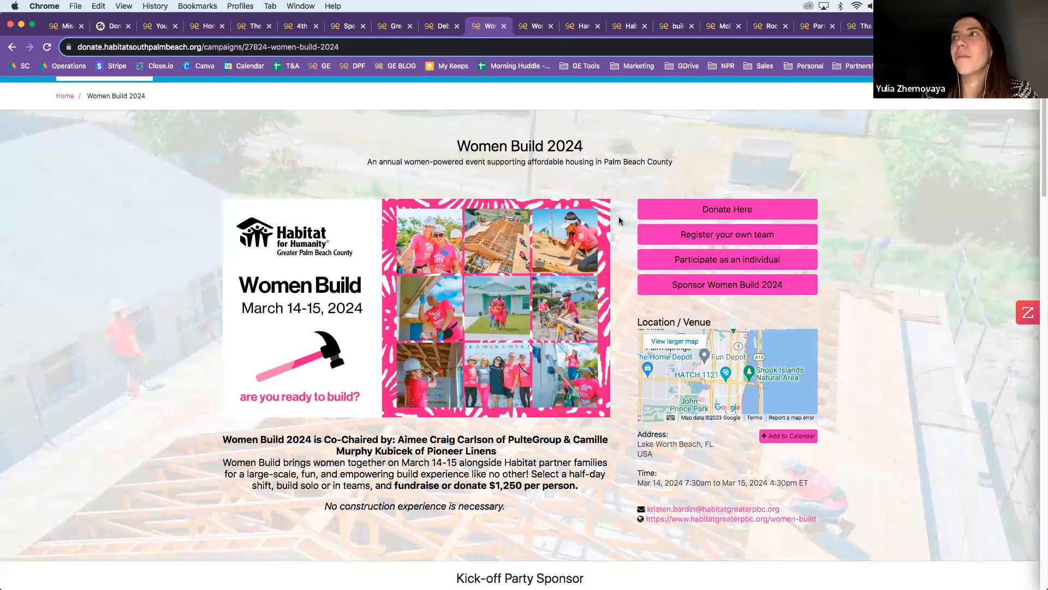
pyautogui.scroll(-1, 618, 216)
pyautogui.scroll(-2, 621, 218)
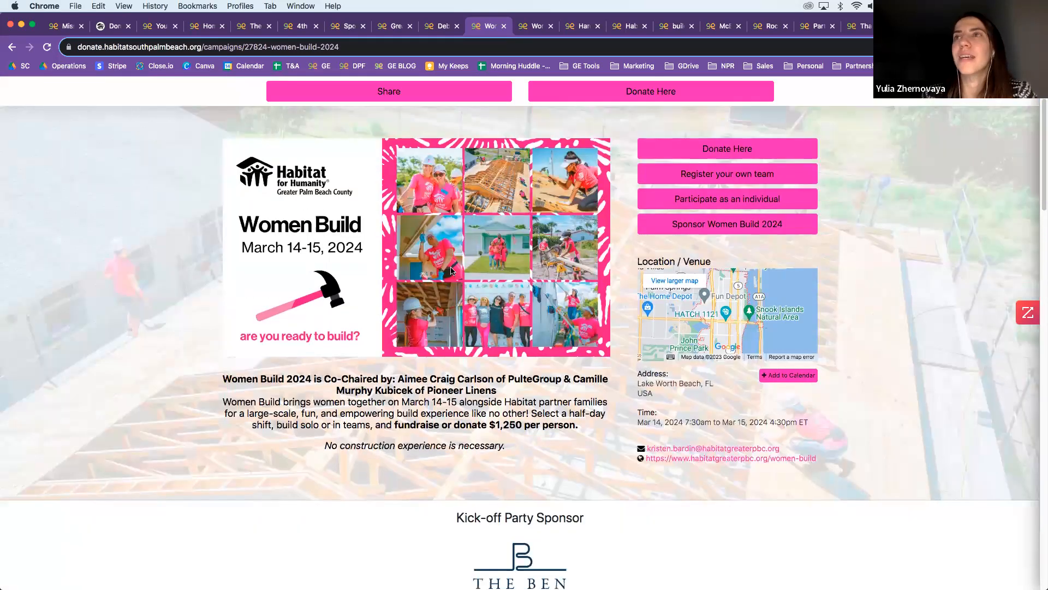
pyautogui.scroll(1, 451, 271)
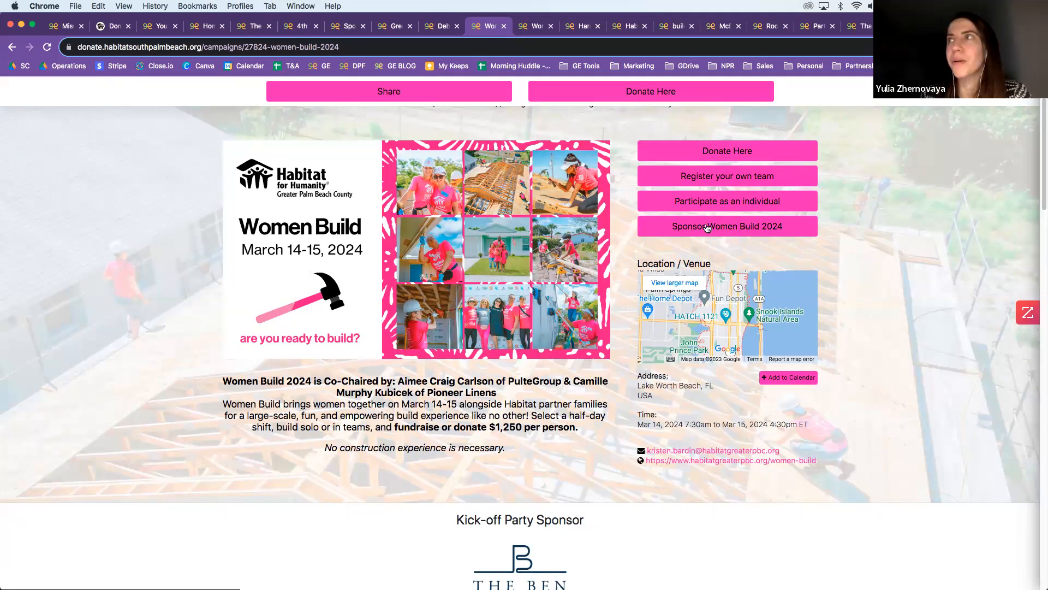
# Step: Look through the Women Build 2024 sponsor logos and the team list with its fundraising progress and join options
pyautogui.scroll(-5, 580, 328)
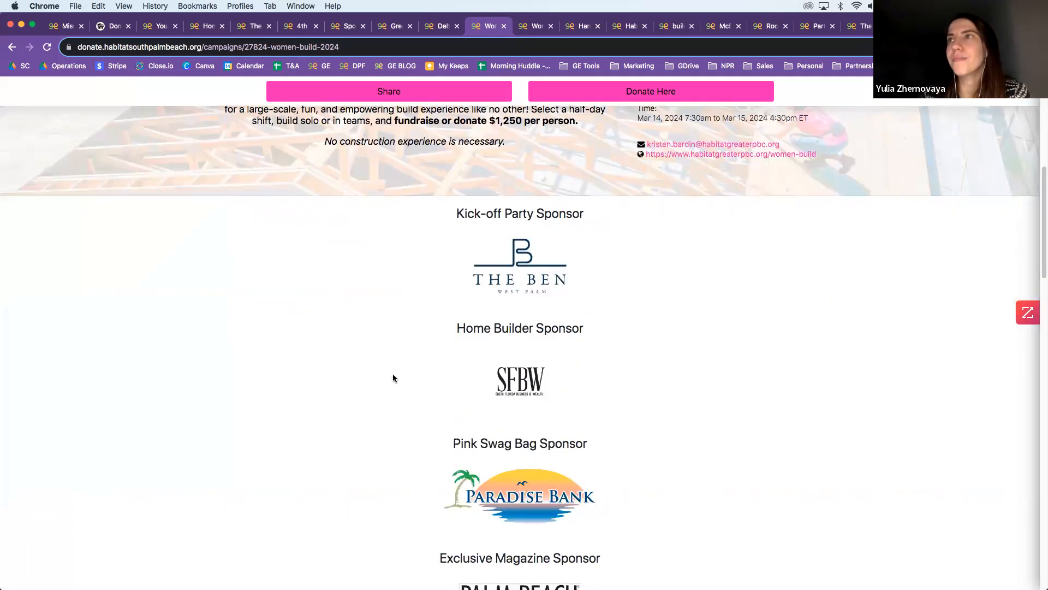
pyautogui.scroll(-9, 608, 399)
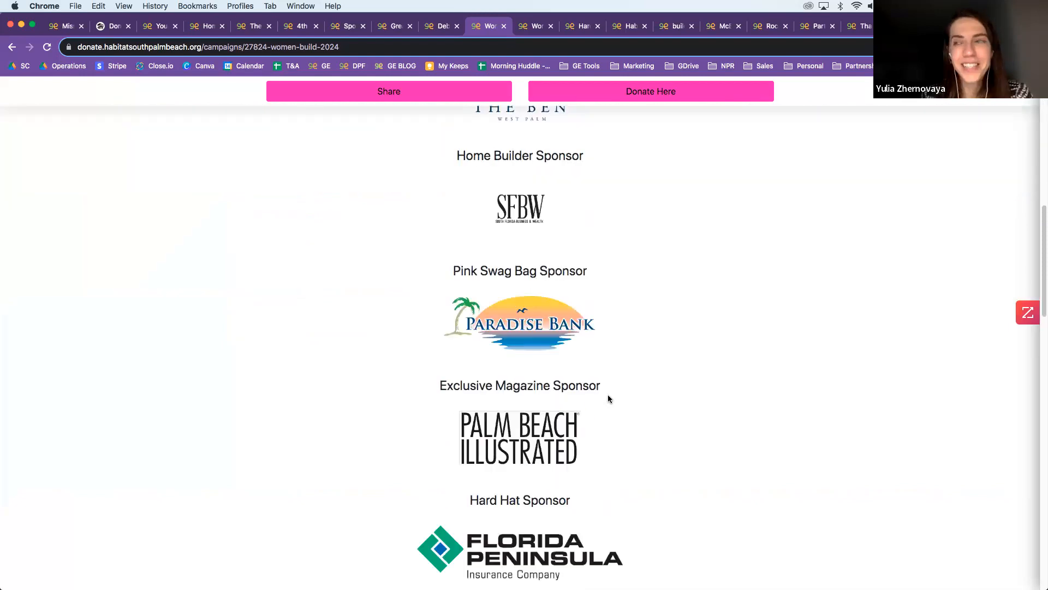
pyautogui.scroll(-14, 686, 405)
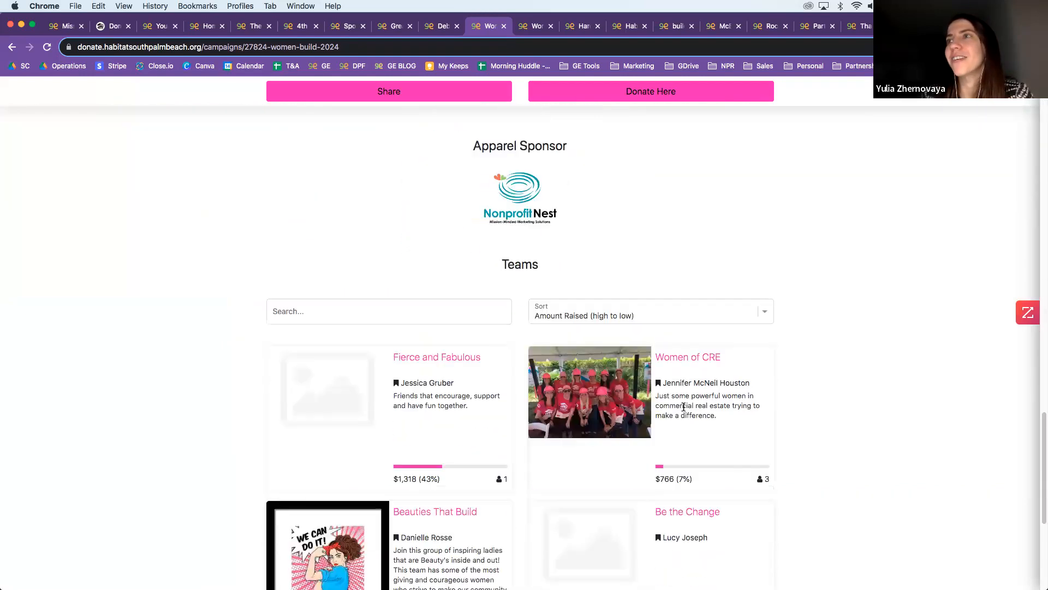
pyautogui.scroll(-2, 600, 355)
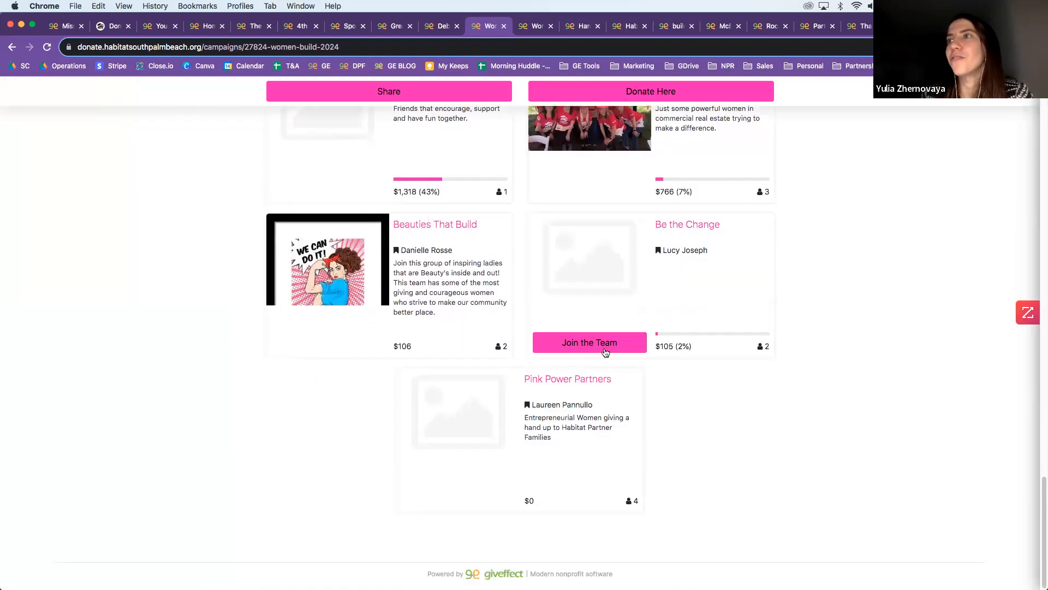
pyautogui.scroll(2, 660, 368)
pyautogui.scroll(1, 691, 350)
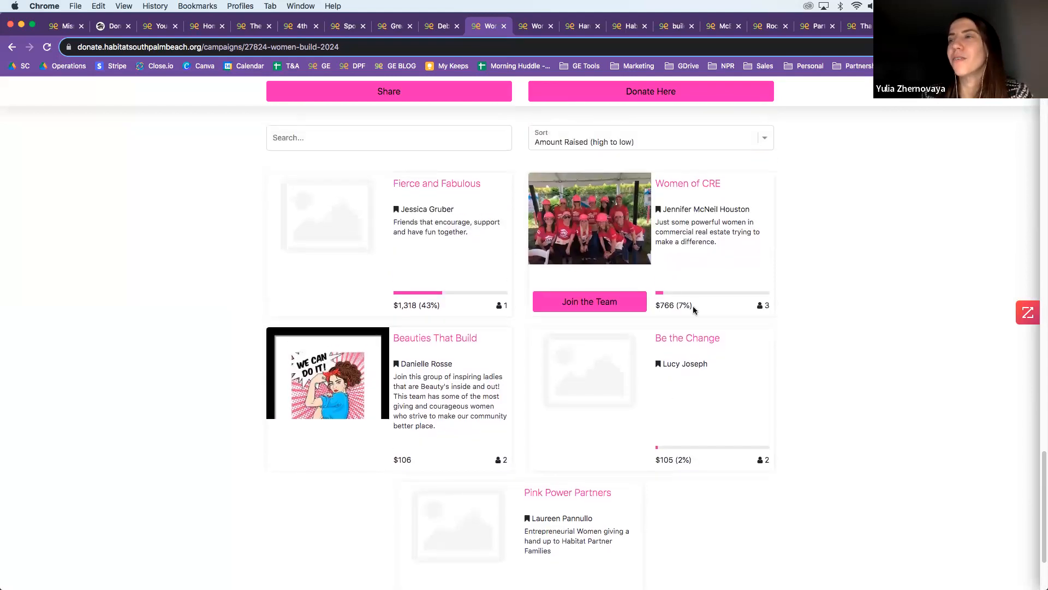
# Step: Return to the Women Build 2024 page header and revisit its participation options and event description
pyautogui.scroll(20, 605, 417)
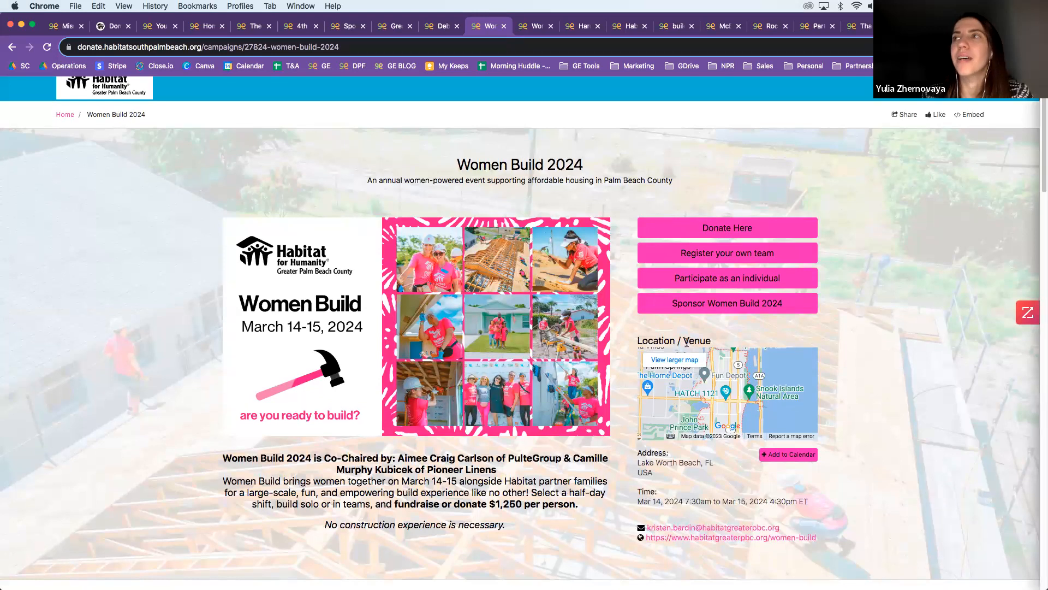
pyautogui.scroll(-2, 617, 344)
pyautogui.scroll(-1, 616, 340)
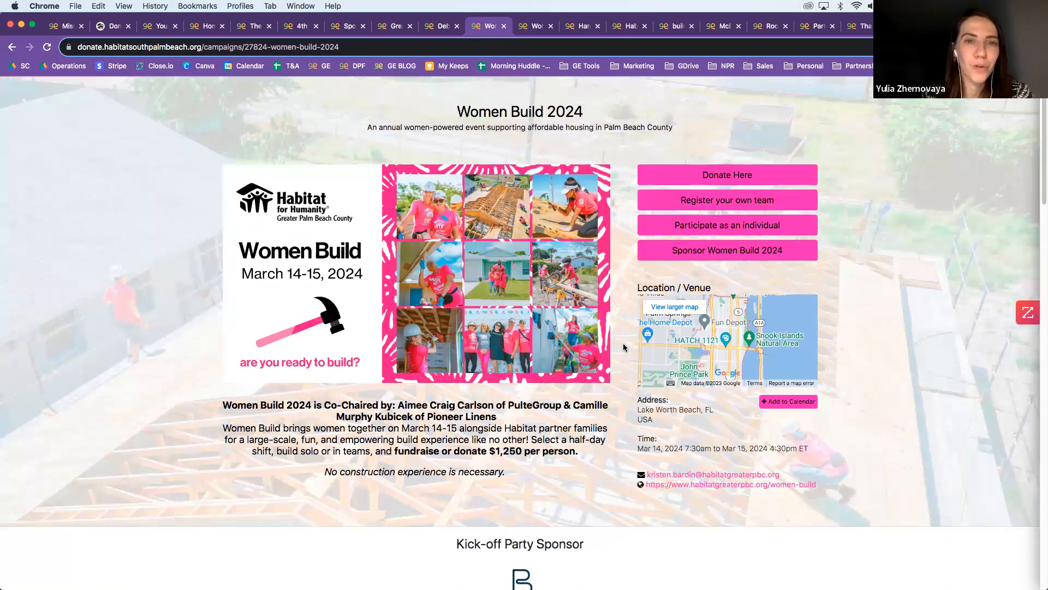
# Step: Switch to the Women Build 2024 Kick-off Party page and review its invitation, venue details, sponsor text and RSVP options
pyautogui.click(531, 28)
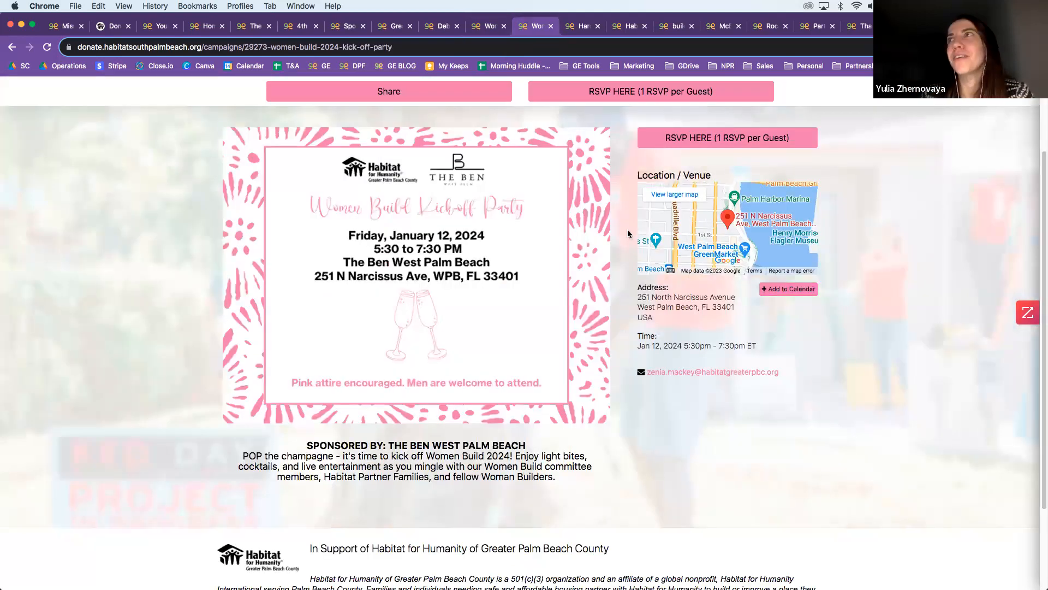
pyautogui.scroll(1, 628, 234)
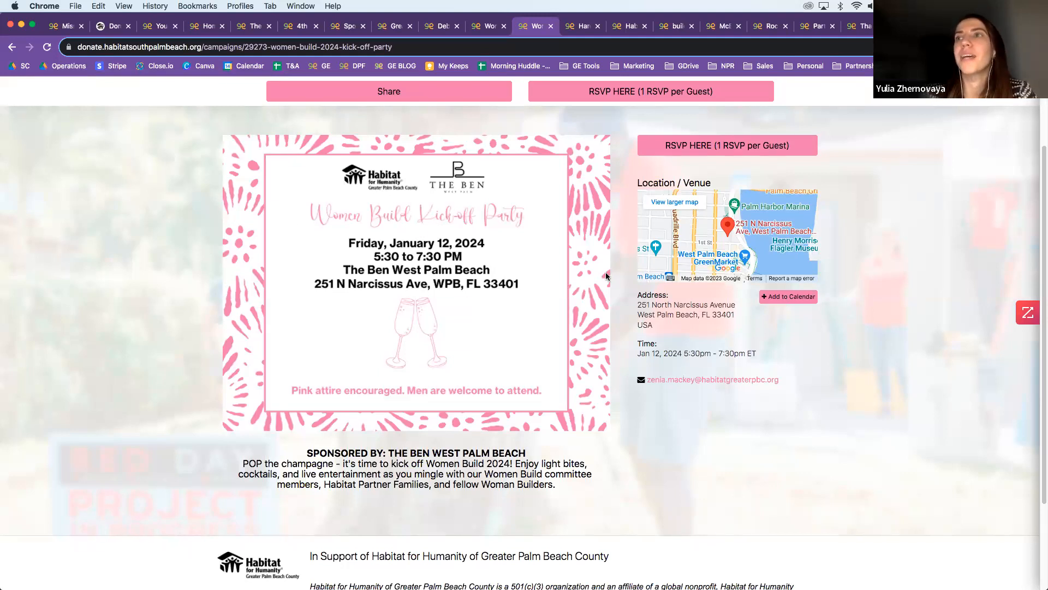
pyautogui.scroll(2, 607, 271)
pyautogui.scroll(-1, 607, 276)
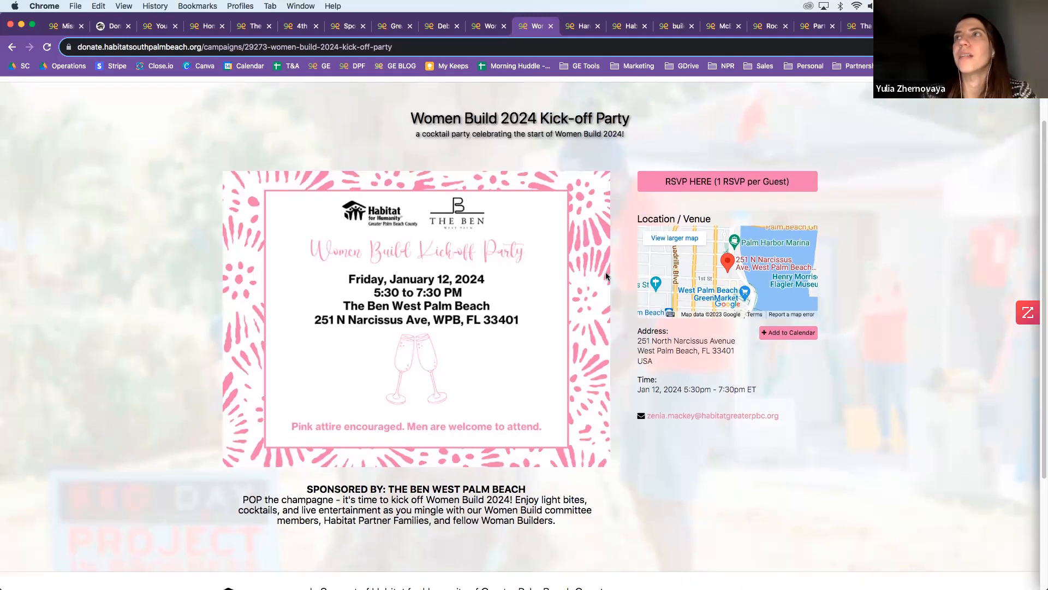
pyautogui.scroll(-1, 605, 273)
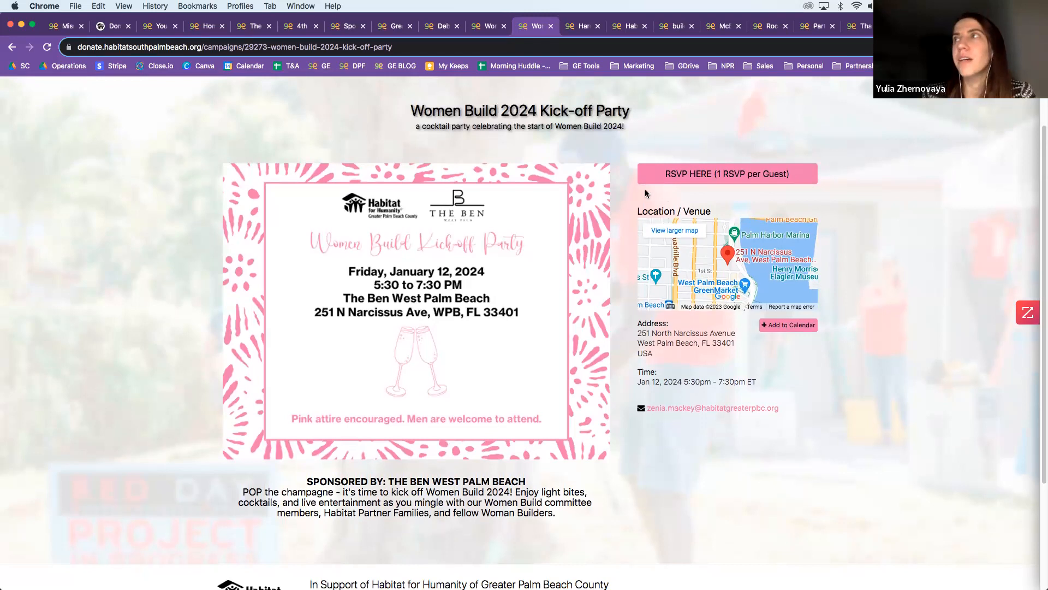
pyautogui.scroll(-1, 609, 247)
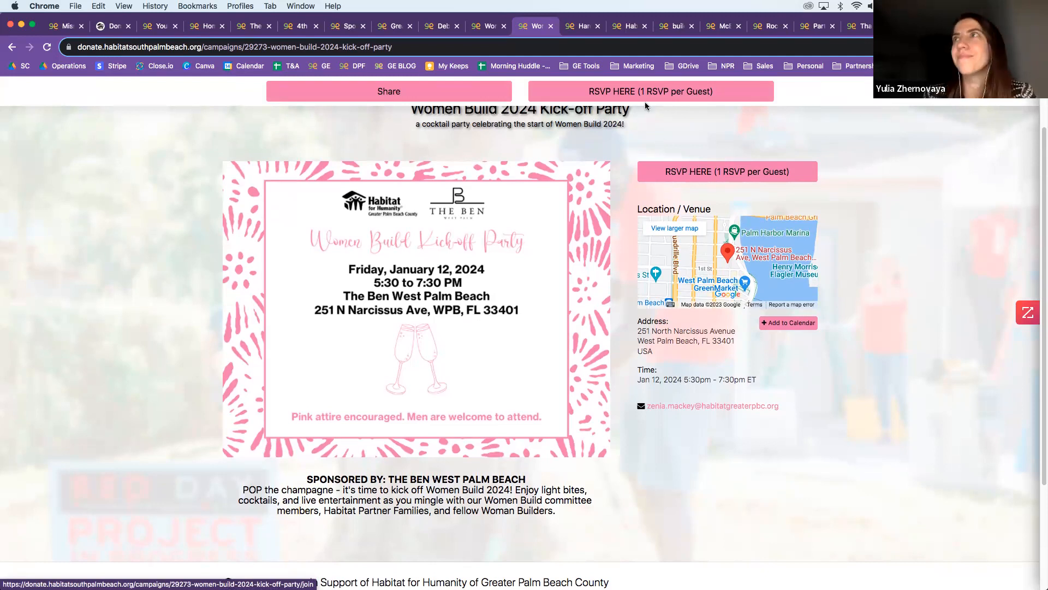
# Step: Review the Hard Hats & Hash Browns event page, with a brief look at the La Crosse volunteer application form
pyautogui.hotkey('ctrl', 'Tab')
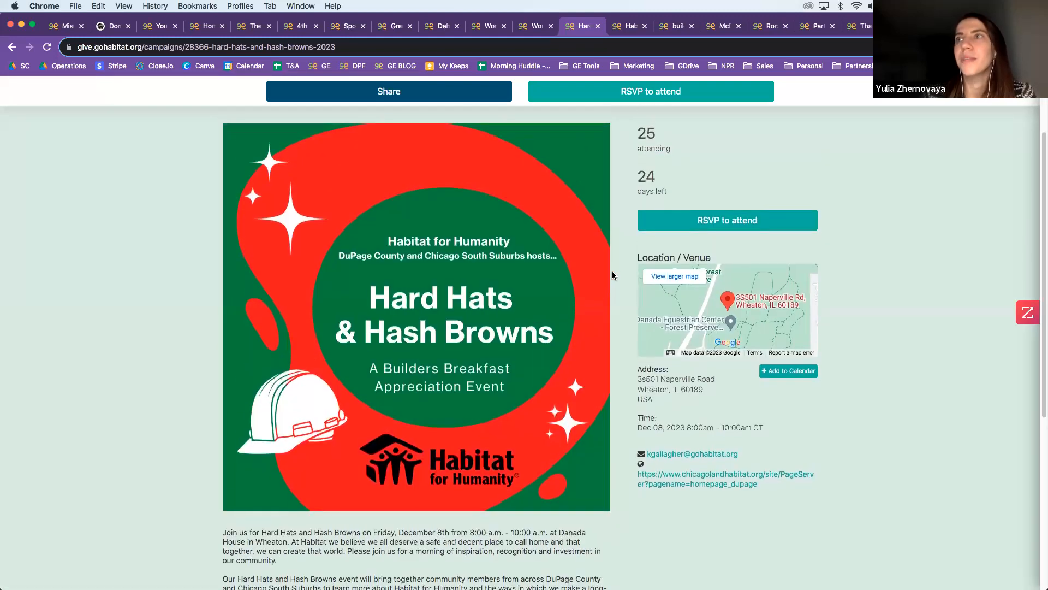
pyautogui.scroll(-1, 494, 348)
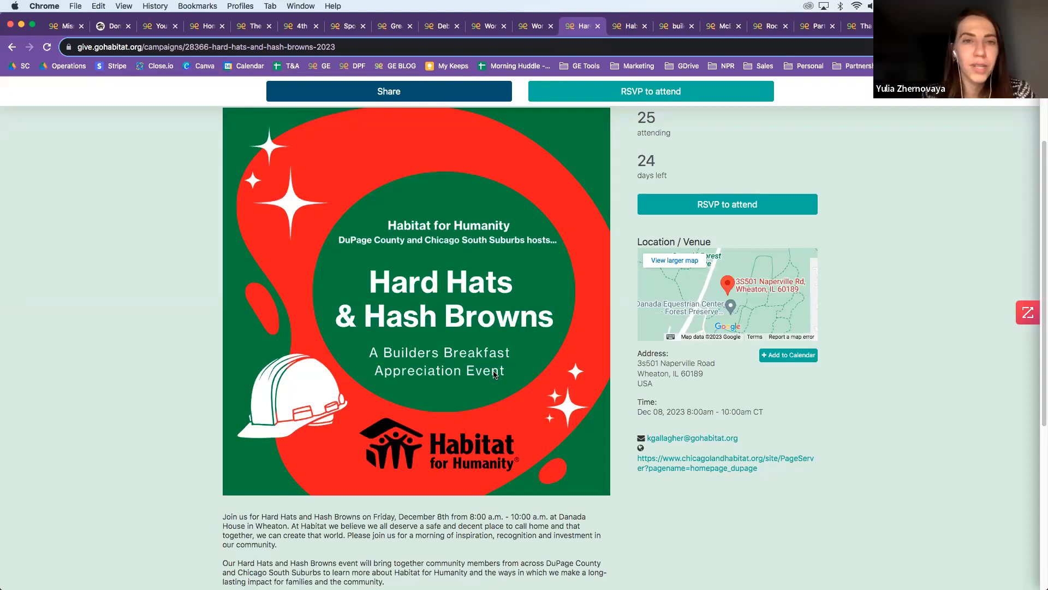
pyautogui.click(625, 26)
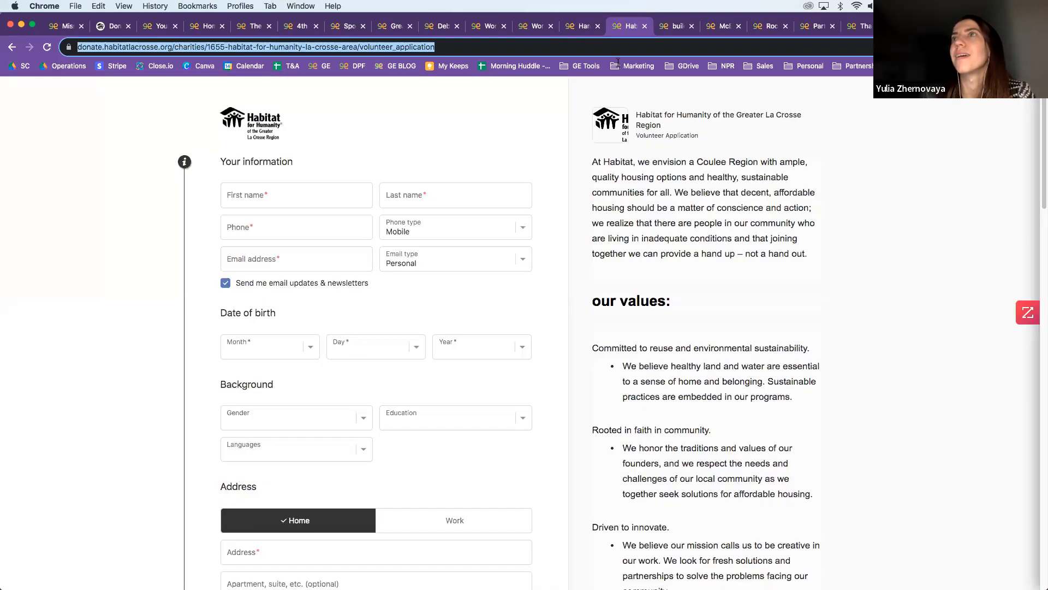
pyautogui.click(579, 28)
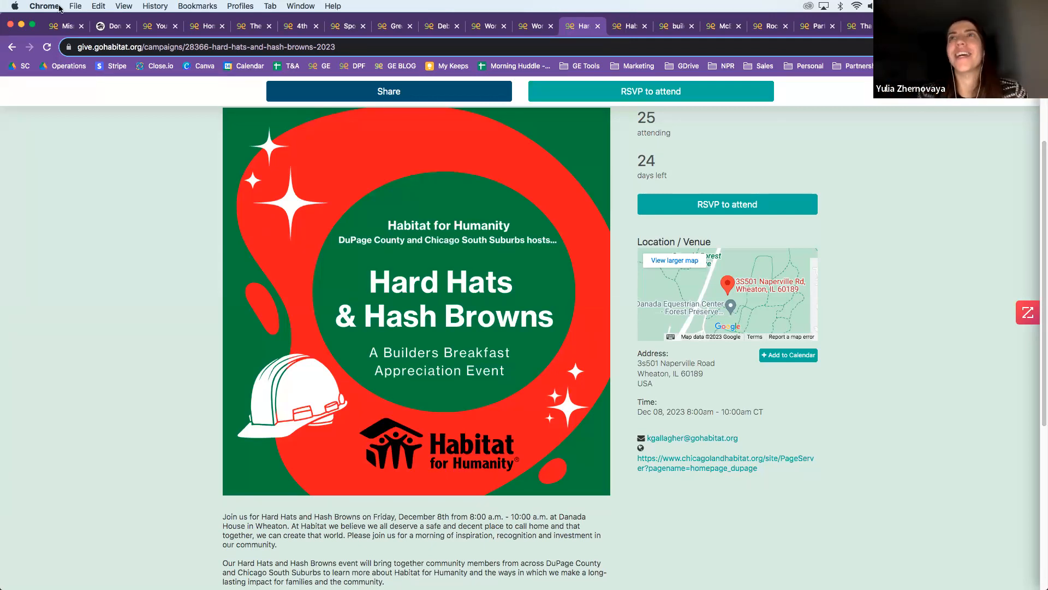
# Step: Revisit the East Central Ohio donation page, the Night of Giving event, the personal fundraising page and the Women Build 2024 campaign
pyautogui.click(101, 27)
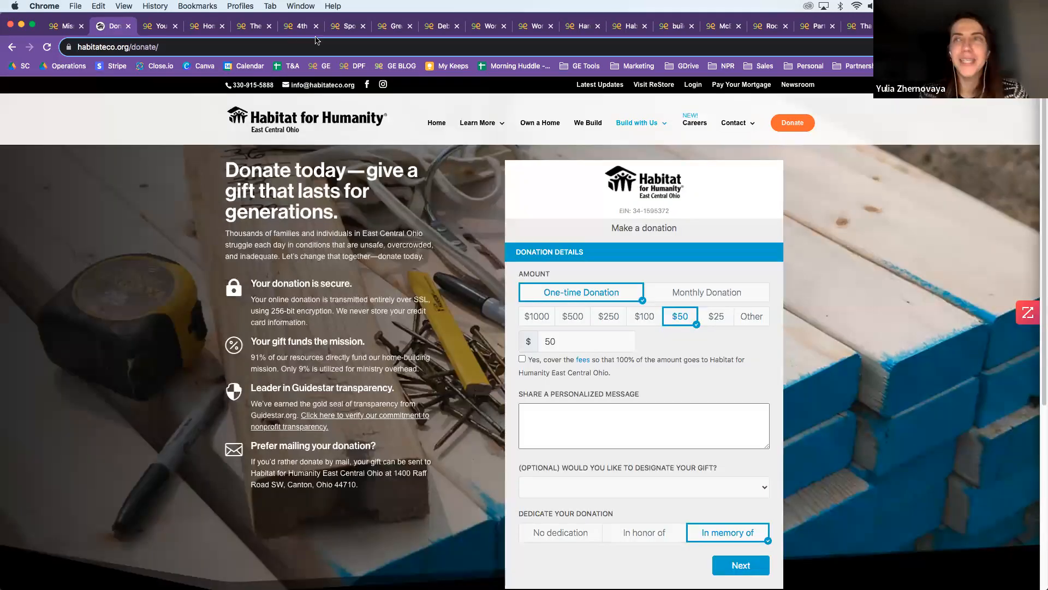
pyautogui.click(305, 28)
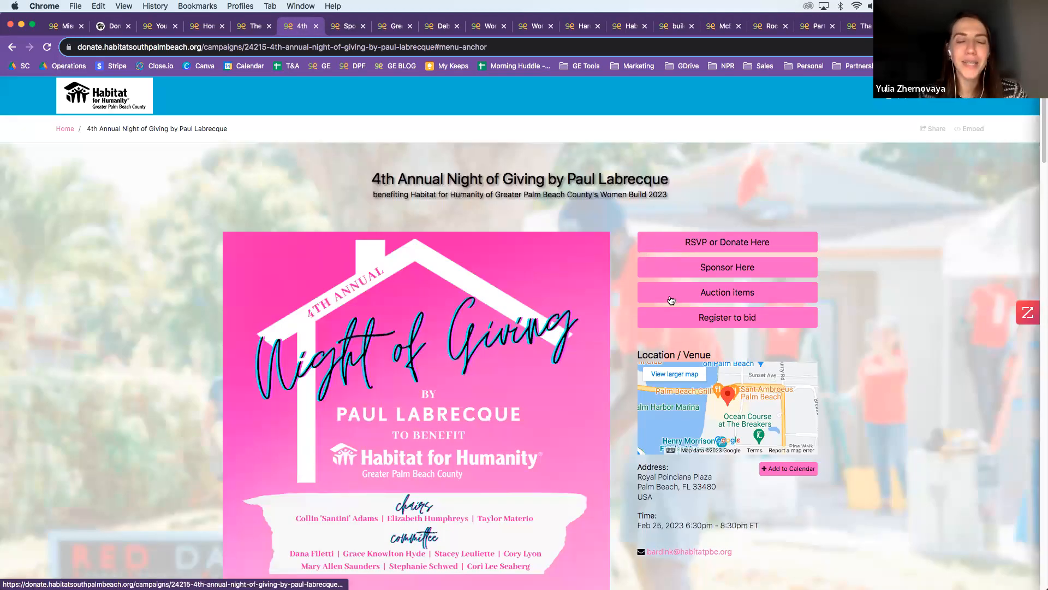
pyautogui.click(440, 28)
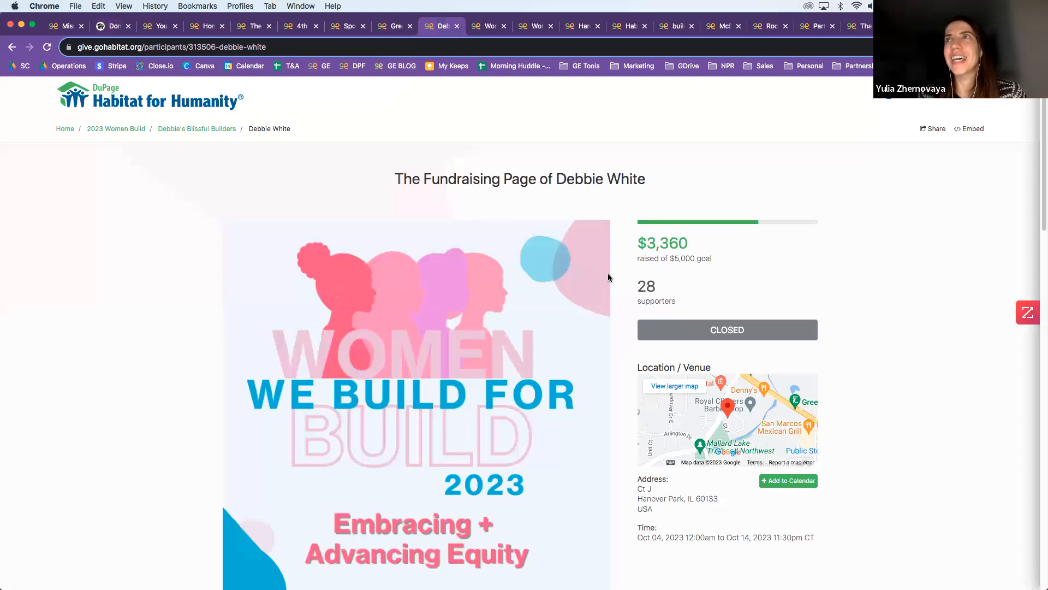
pyautogui.click(489, 29)
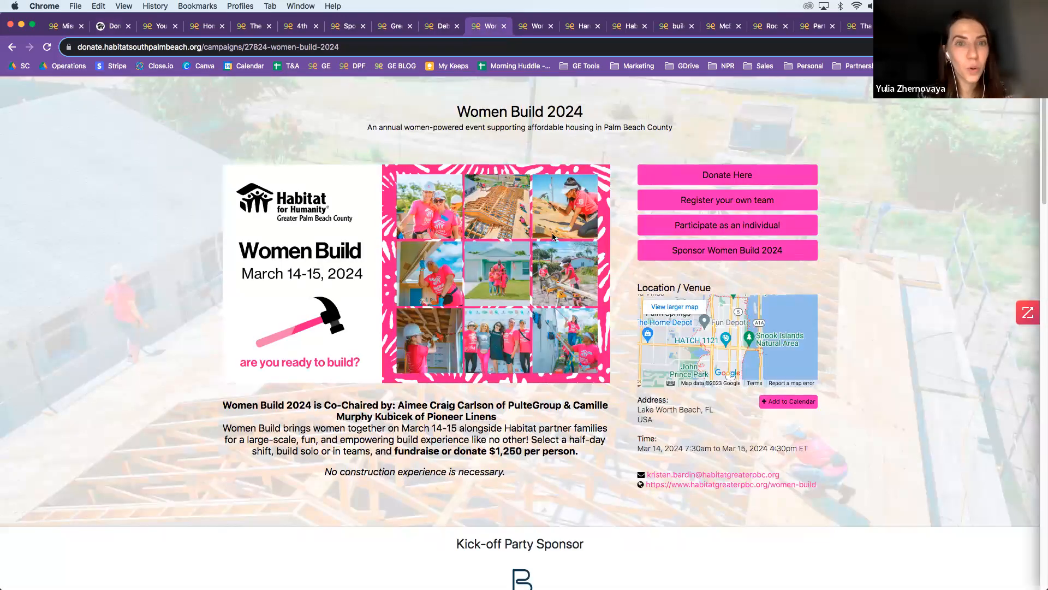
# Step: Switch to the Giveffect app, open Mission Control and examine the period giving totals, fiscal-year pace and Year-over-Year chart
pyautogui.click(64, 26)
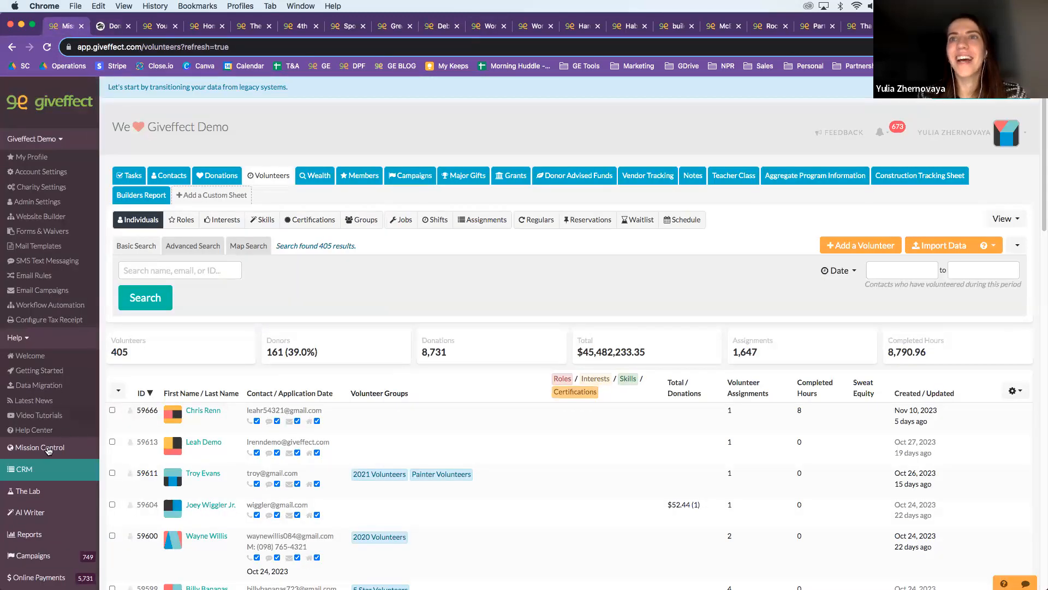
pyautogui.click(48, 448)
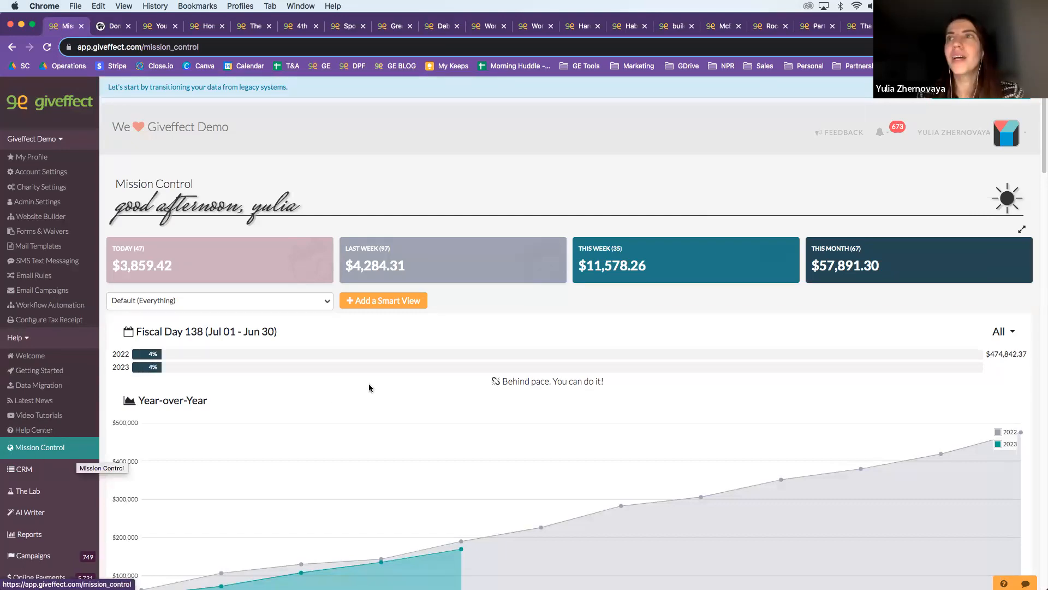
pyautogui.scroll(-3, 431, 366)
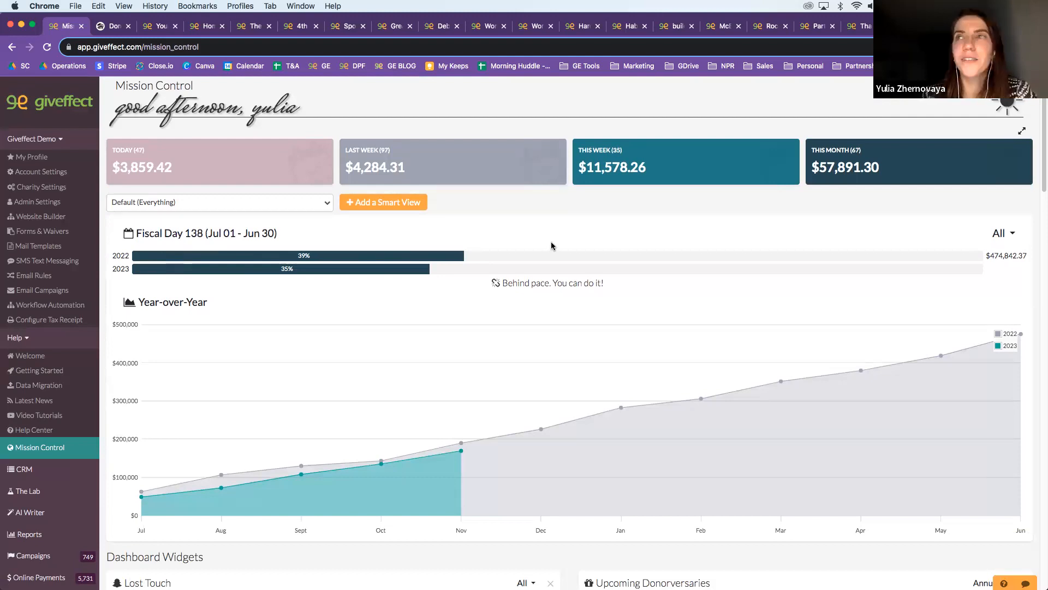
pyautogui.scroll(3, 552, 245)
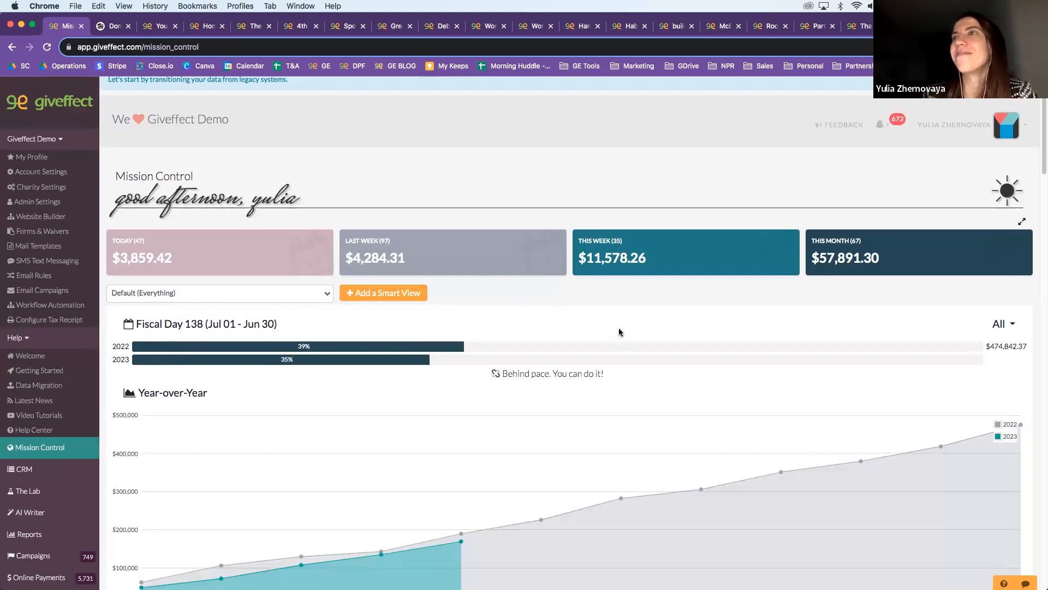
pyautogui.scroll(-1, 629, 328)
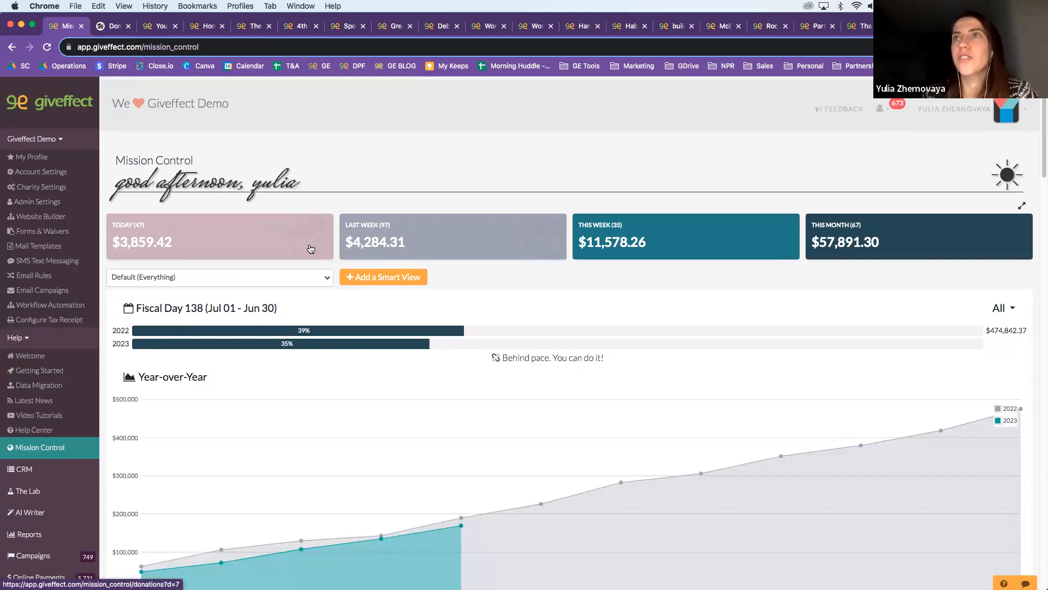
pyautogui.scroll(-2, 645, 254)
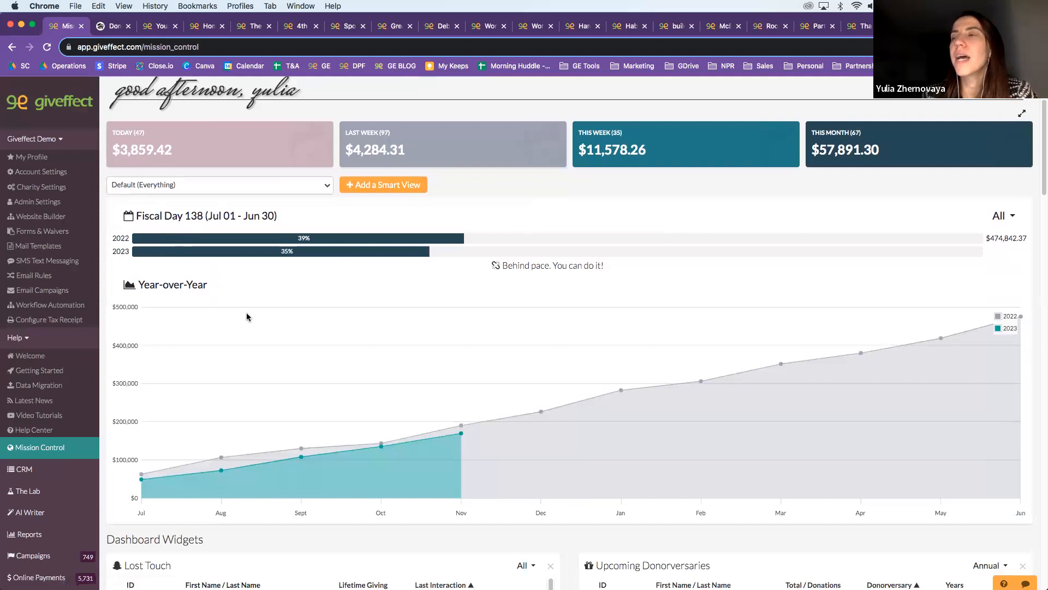
pyautogui.scroll(-3, 432, 354)
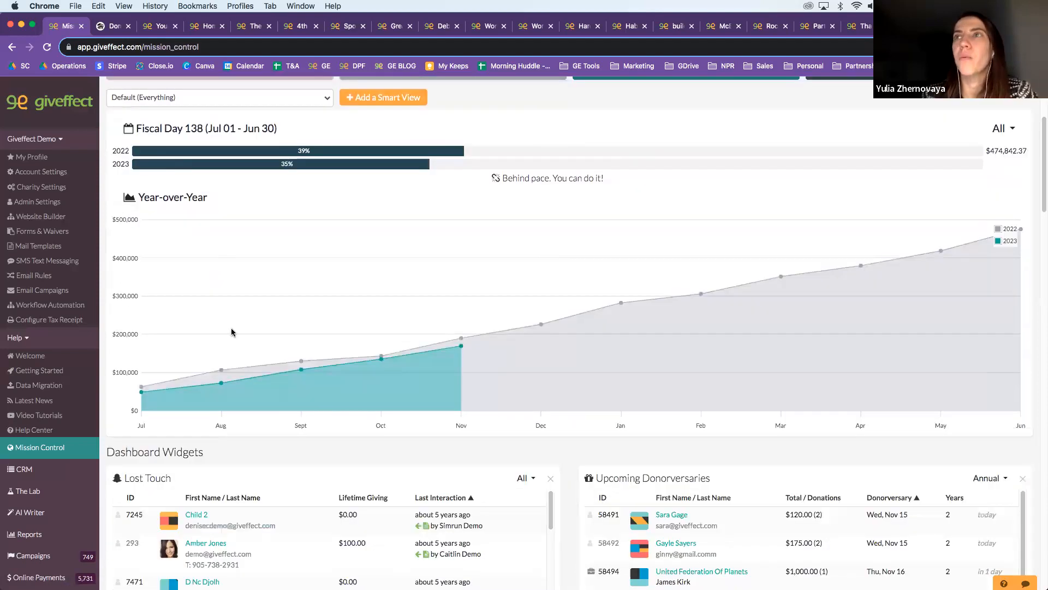
pyautogui.scroll(-2, 581, 330)
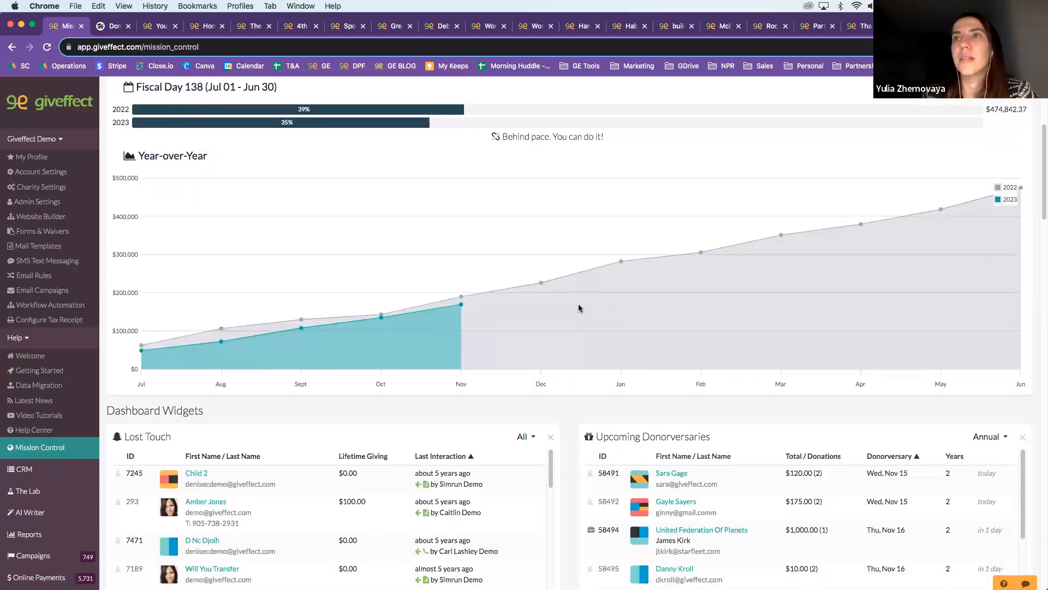
# Step: Open the second Lost Touch contact's profile, bring up a new email to that contact, and close both without sending
pyautogui.scroll(-8, 566, 310)
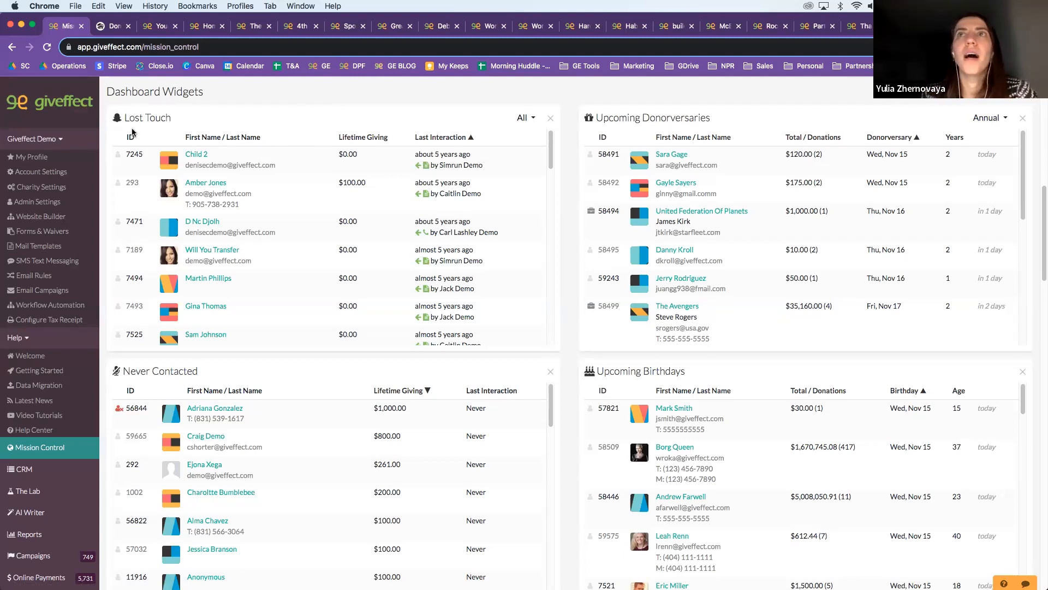
pyautogui.scroll(-10, 411, 195)
pyautogui.scroll(10, 395, 198)
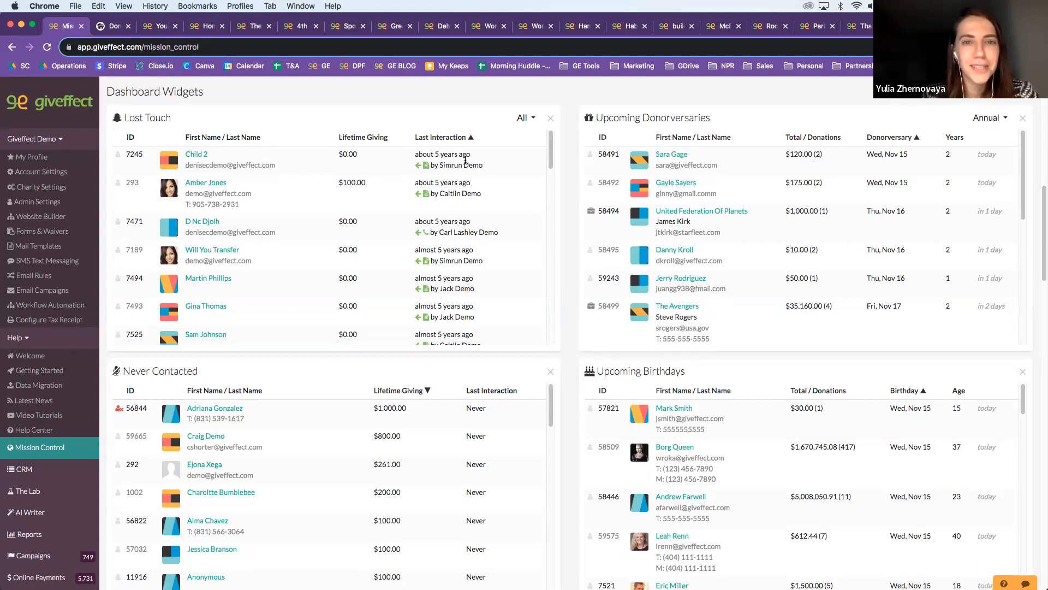
pyautogui.click(204, 187)
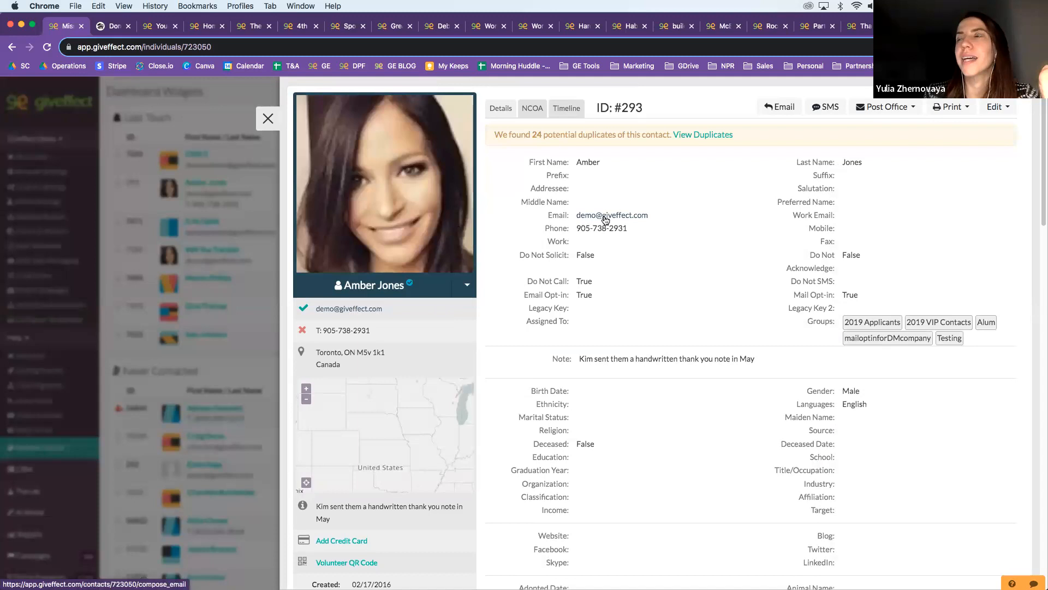
pyautogui.click(620, 216)
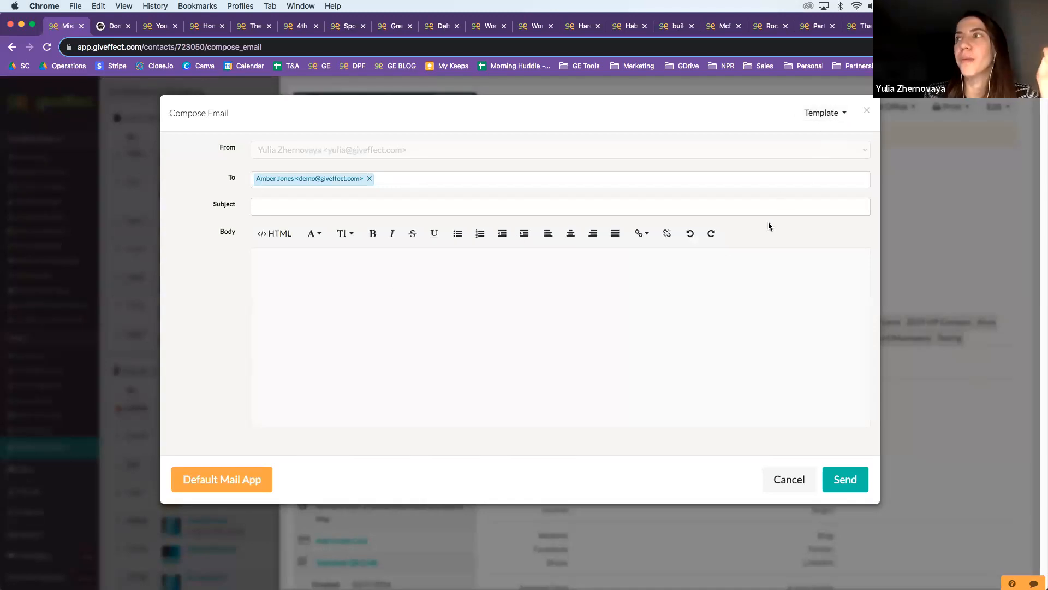
pyautogui.click(866, 111)
pyautogui.click(267, 119)
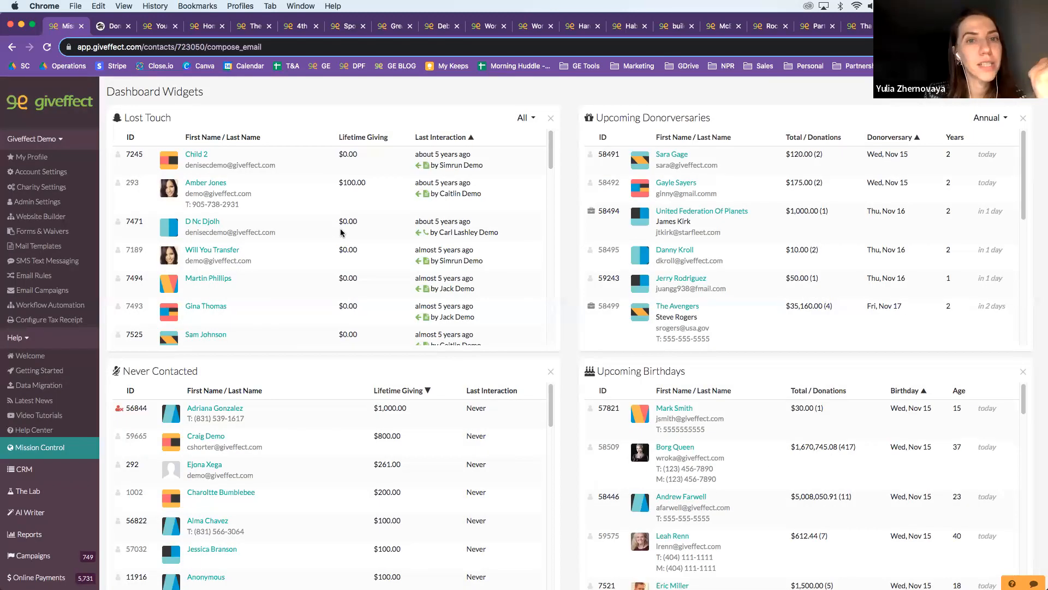
# Step: Look through the Upcoming Donorversaries, Never Contacted, Upcoming Birthdays, Donations and First-Time Donors widgets down to Giving Levels
pyautogui.scroll(1, 578, 164)
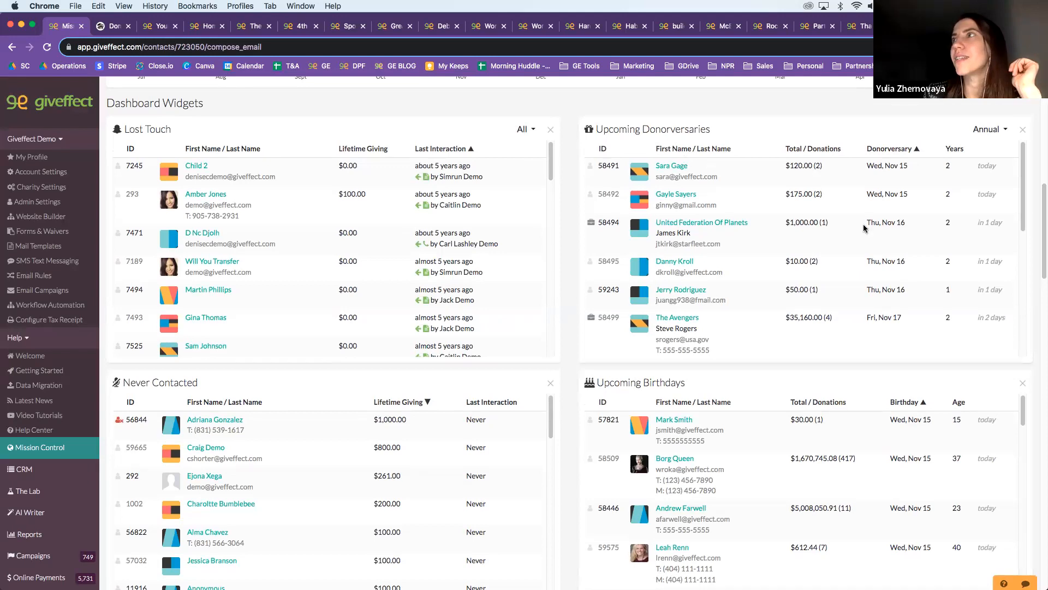
pyautogui.scroll(1, 864, 228)
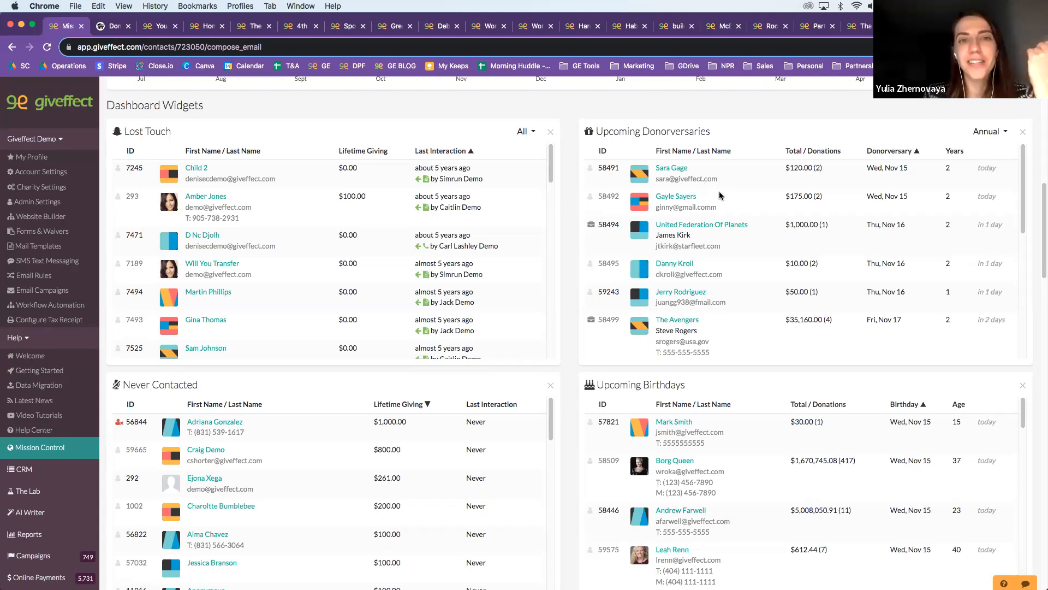
pyautogui.scroll(-3, 568, 266)
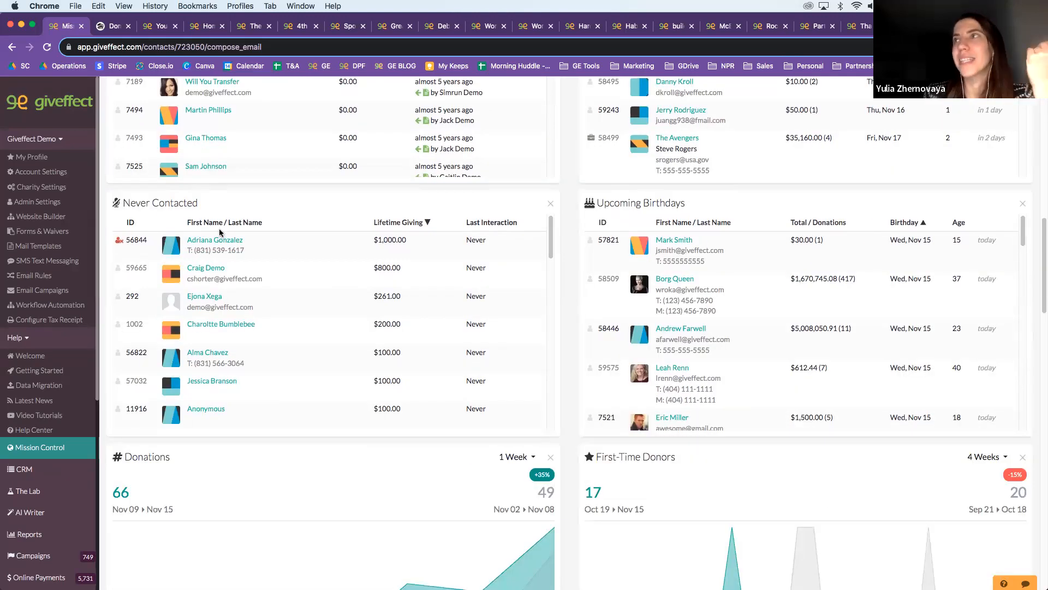
pyautogui.scroll(-4, 562, 248)
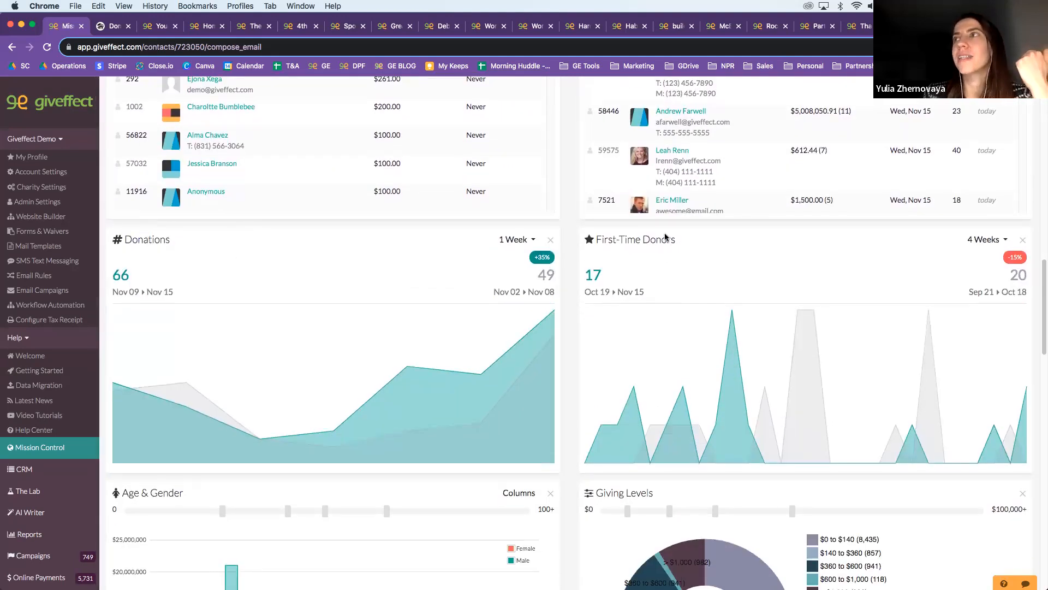
pyautogui.scroll(-4, 552, 323)
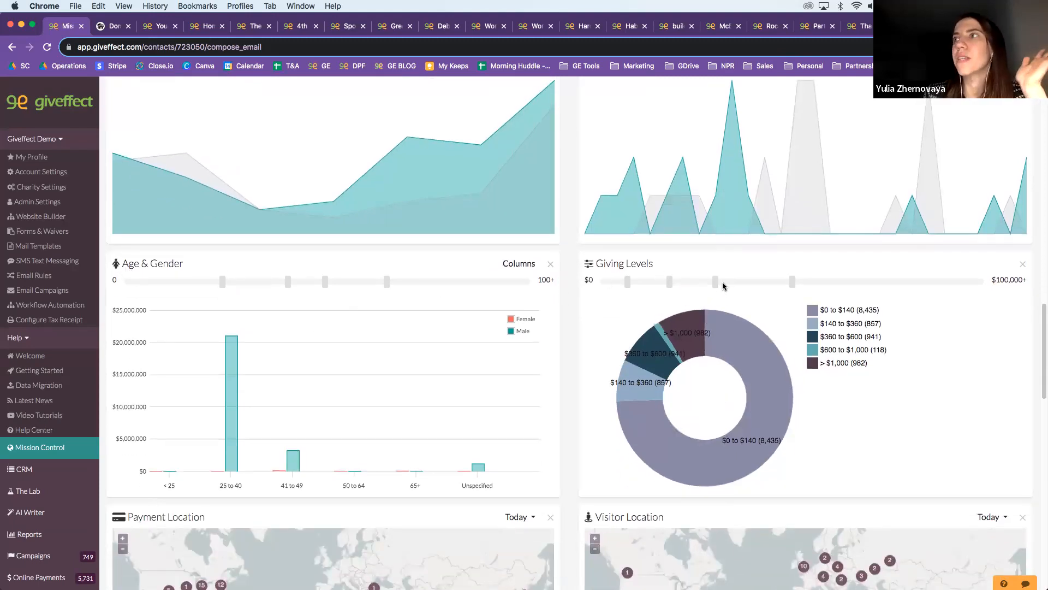
# Step: Adjust the Giving Levels ranges by moving the third threshold to $610 and raising the highest threshold
pyautogui.moveTo(758, 287); pyautogui.dragTo(877, 282)
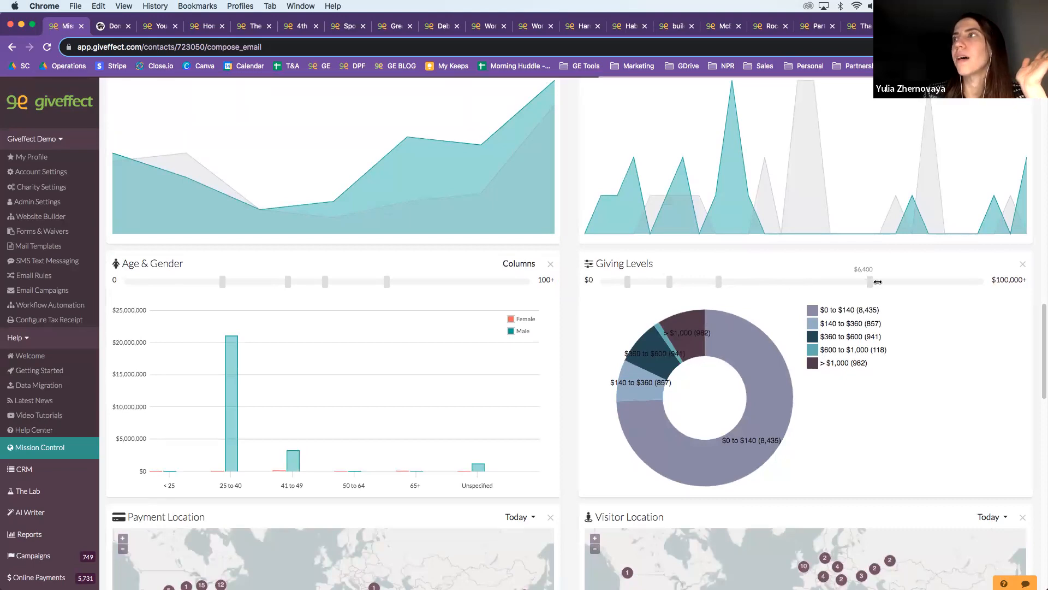
pyautogui.moveTo(762, 287); pyautogui.dragTo(841, 285)
pyautogui.scroll(-3, 560, 327)
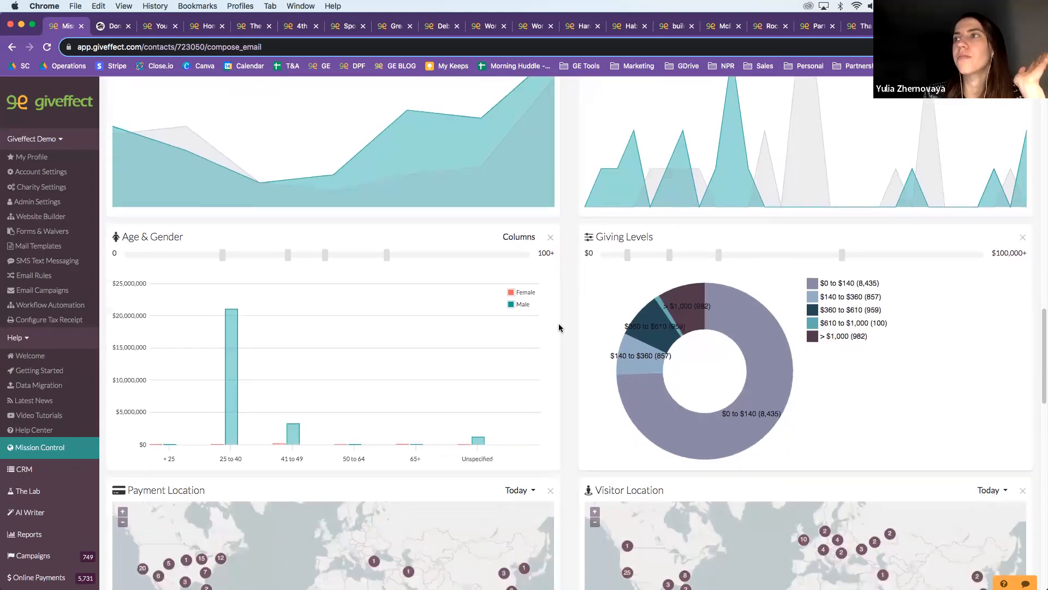
# Step: Inspect the Payment Location and Visitor Location maps, enlarging the visitor map around the southeastern United States
pyautogui.scroll(-4, 559, 327)
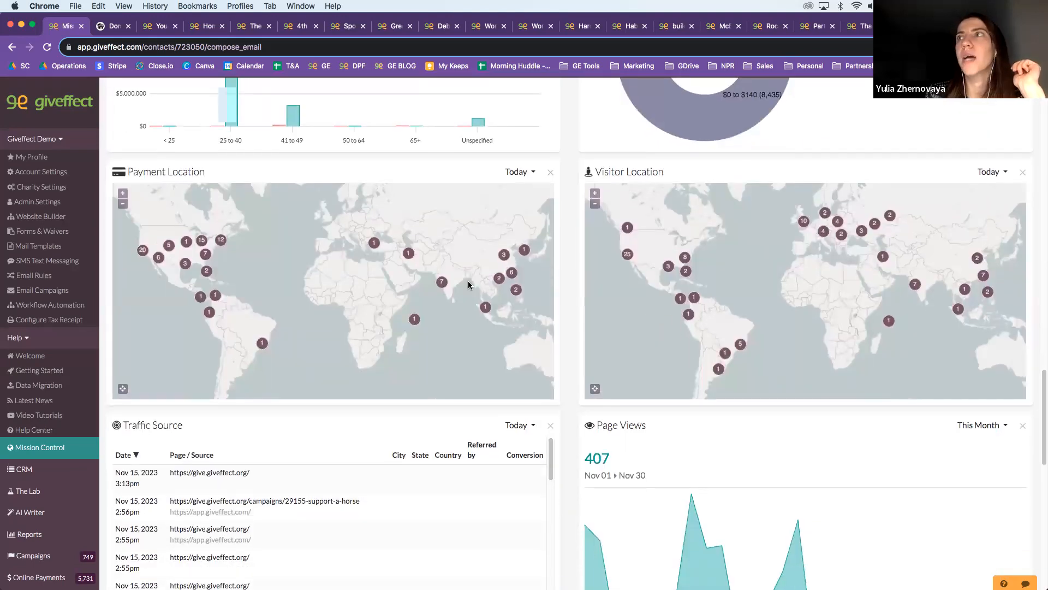
pyautogui.scroll(2, 683, 284)
pyautogui.scroll(3, 685, 280)
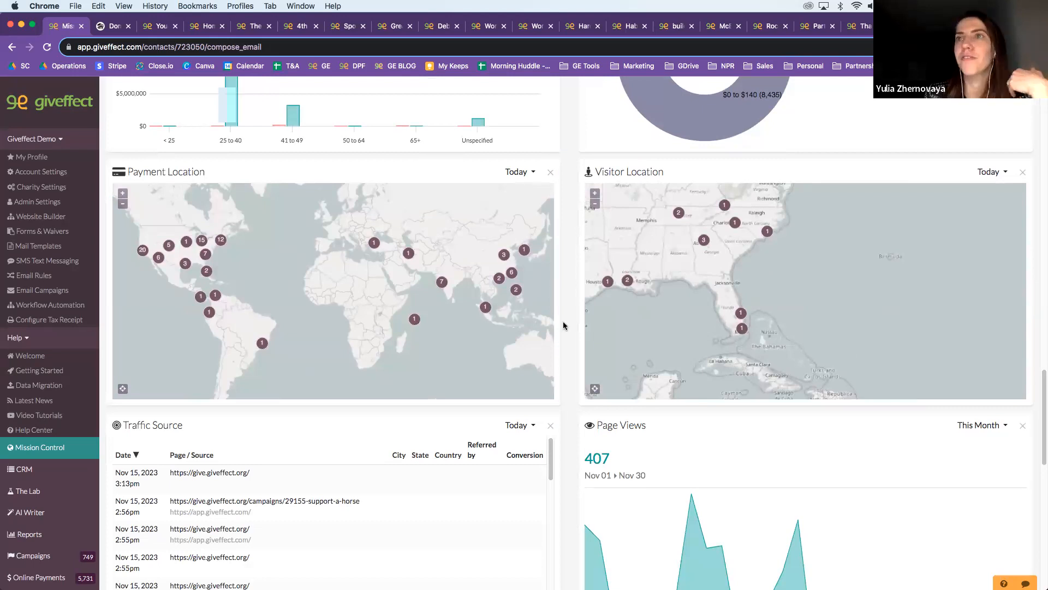
# Step: Swap the Traffic Source and Page Views widgets on the Mission Control dashboard
pyautogui.scroll(-3, 564, 325)
pyautogui.scroll(-5, 534, 309)
pyautogui.scroll(-1, 567, 333)
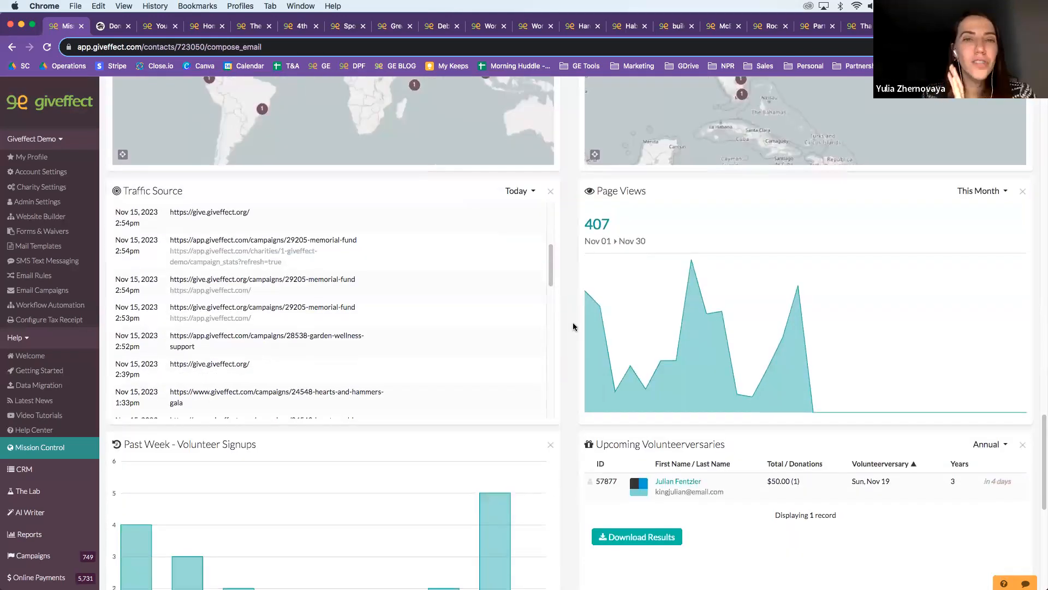
pyautogui.scroll(-1, 573, 326)
pyautogui.moveTo(428, 314); pyautogui.dragTo(644, 130)
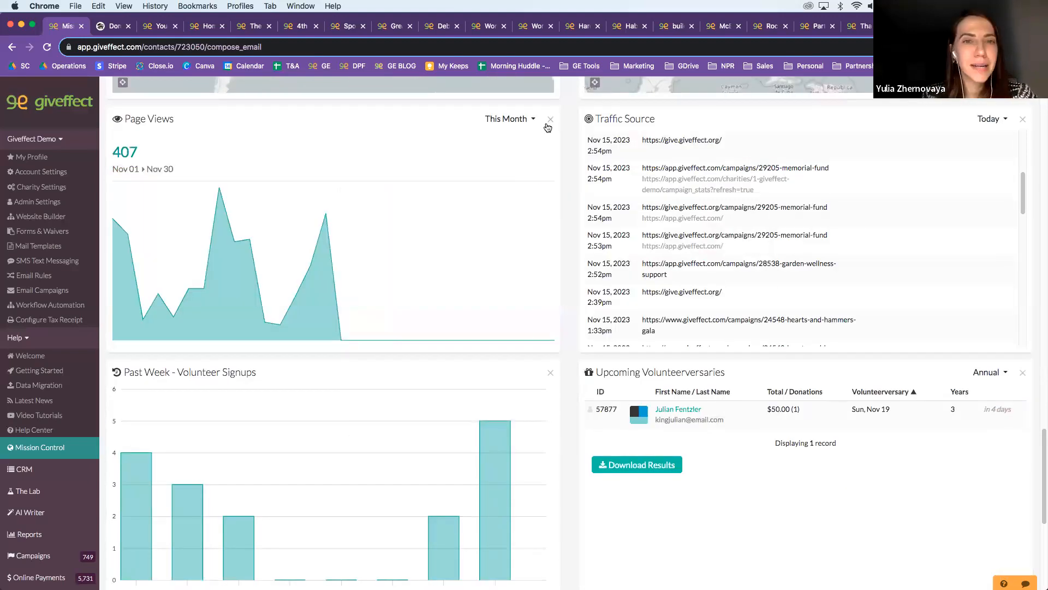
# Step: Open the CRM and reorder its sheets so Wealth sits between Donations and Volunteers
pyautogui.scroll(20, 571, 247)
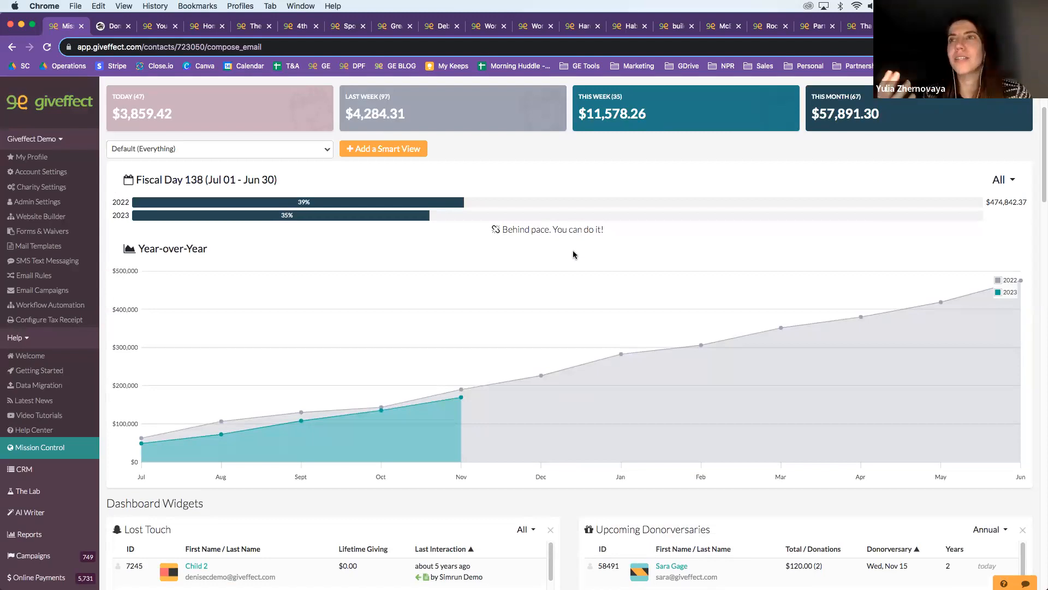
pyautogui.scroll(3, 495, 295)
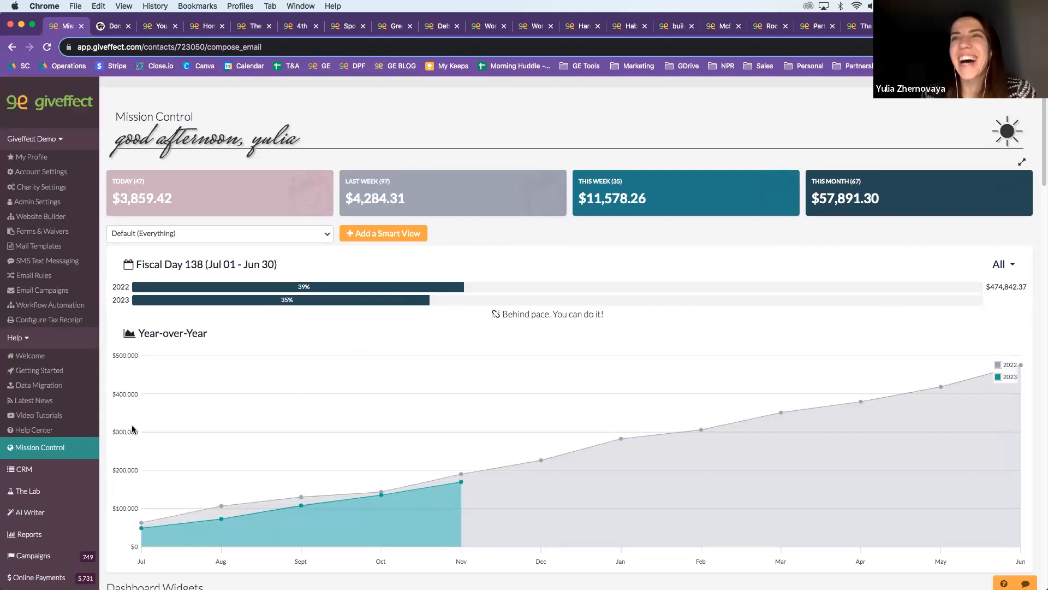
pyautogui.click(63, 471)
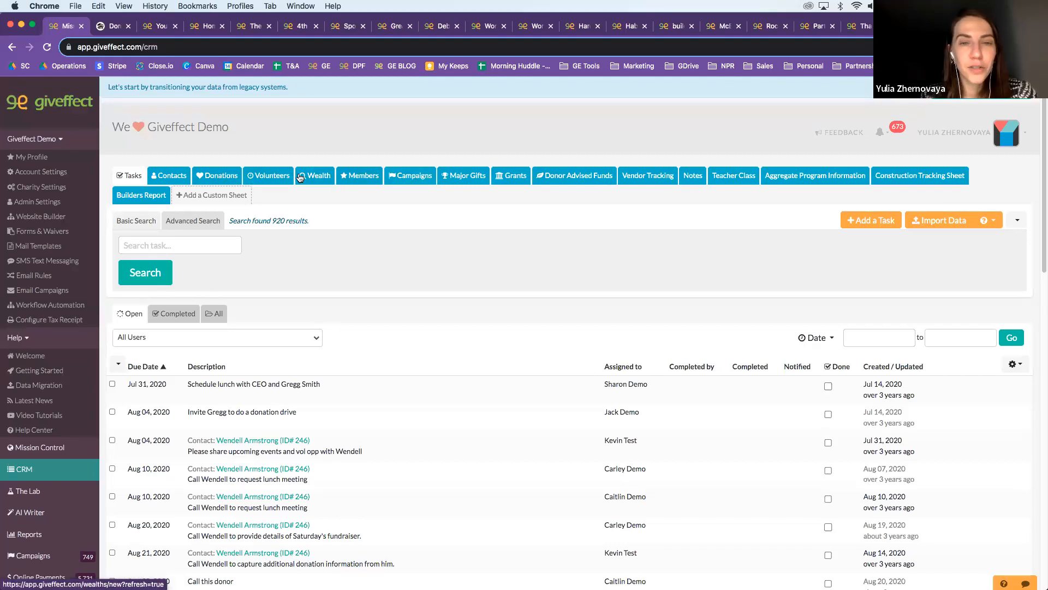
pyautogui.moveTo(239, 178); pyautogui.dragTo(294, 183)
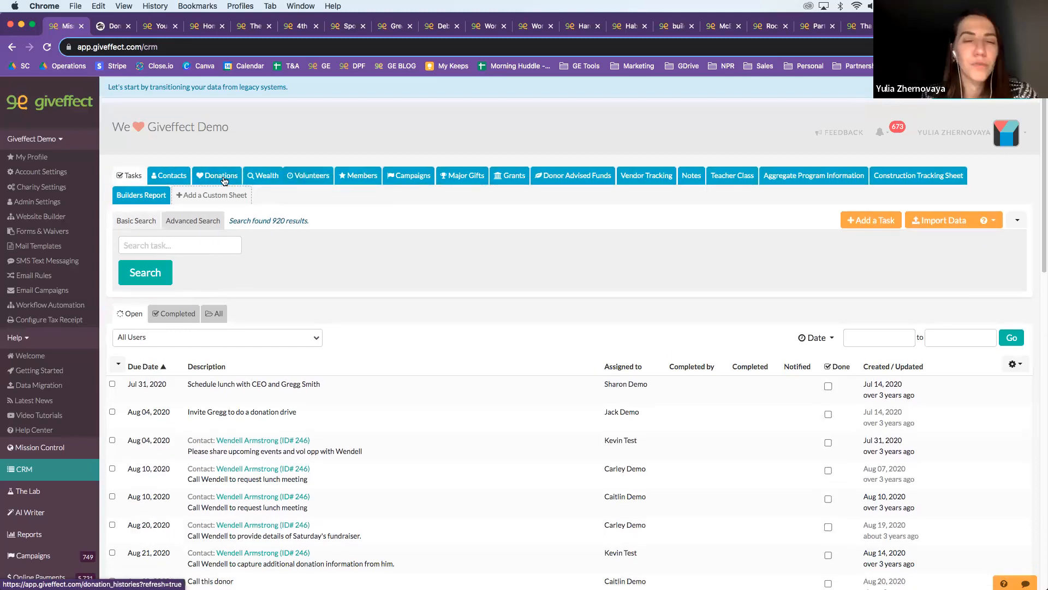
# Step: Open the CRM's Donations sheet and review its summary figures, donation records, fund and designation tags, and tax receipts
pyautogui.click(219, 180)
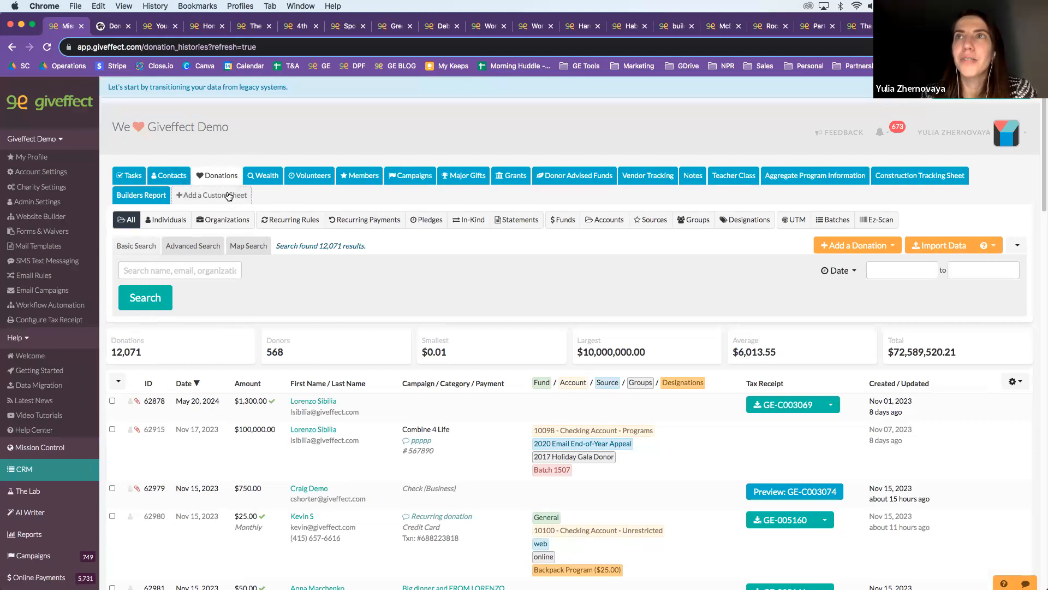
pyautogui.scroll(-2, 430, 246)
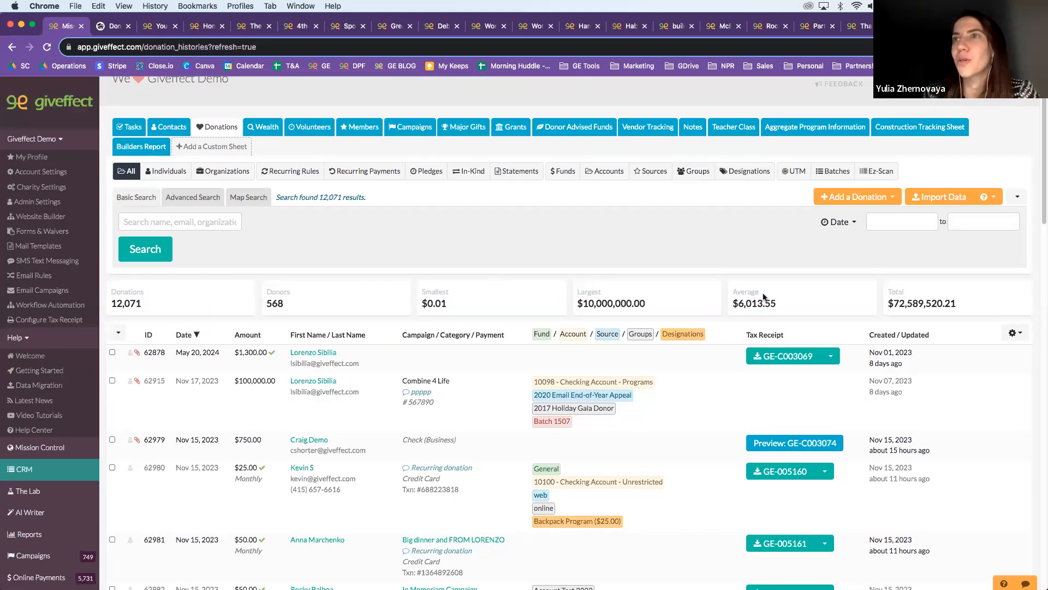
pyautogui.scroll(-3, 766, 302)
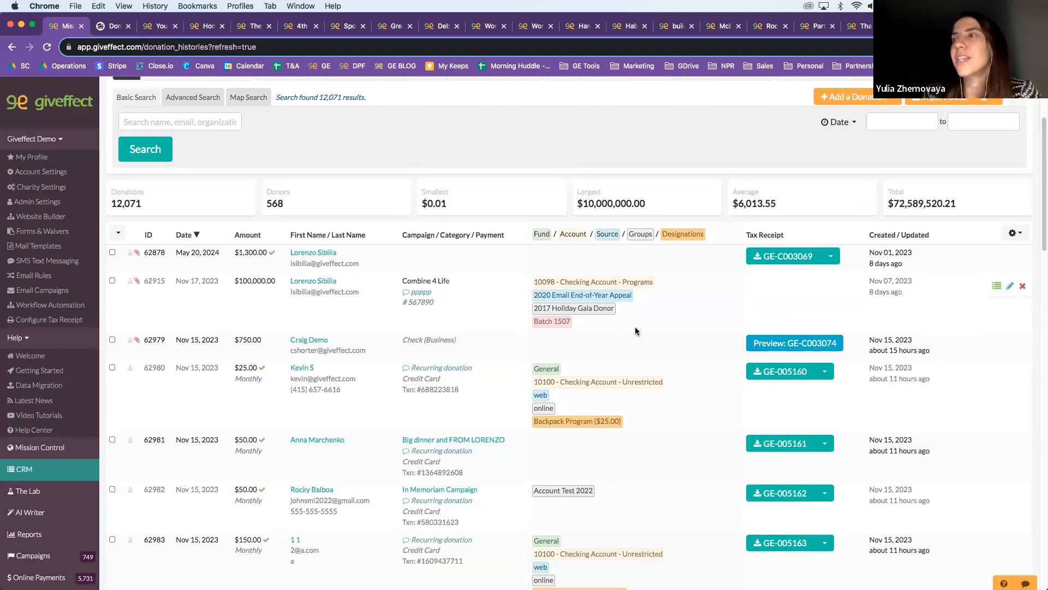
pyautogui.scroll(-2, 635, 331)
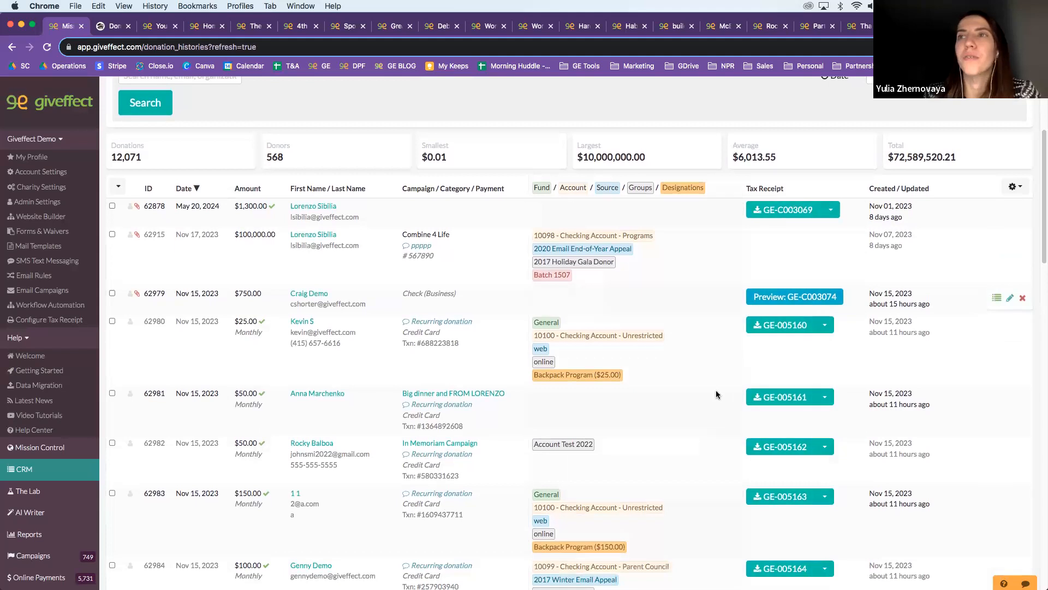
pyautogui.scroll(-5, 721, 382)
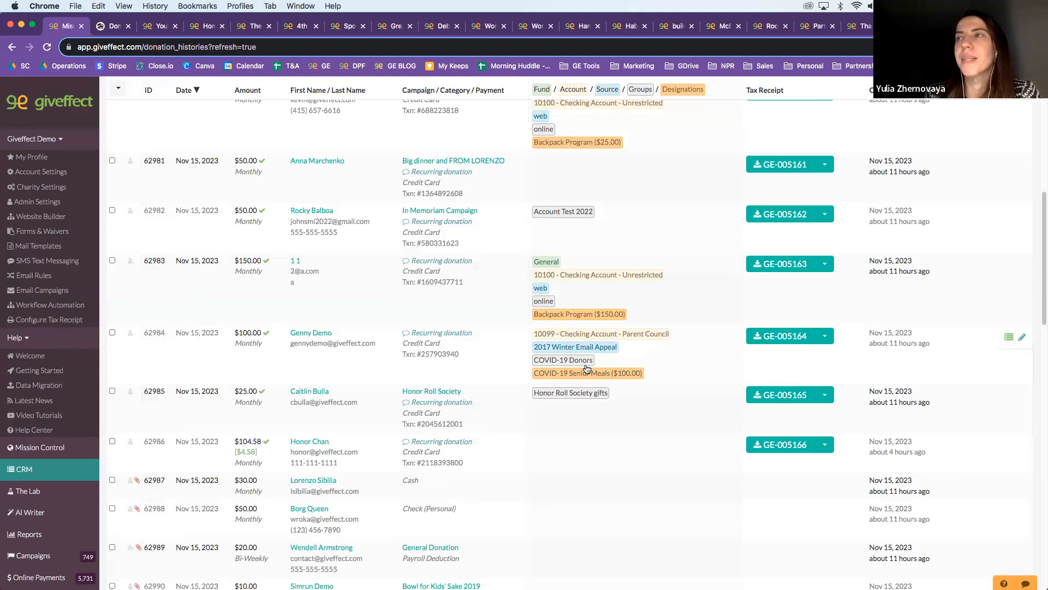
pyautogui.scroll(6, 587, 369)
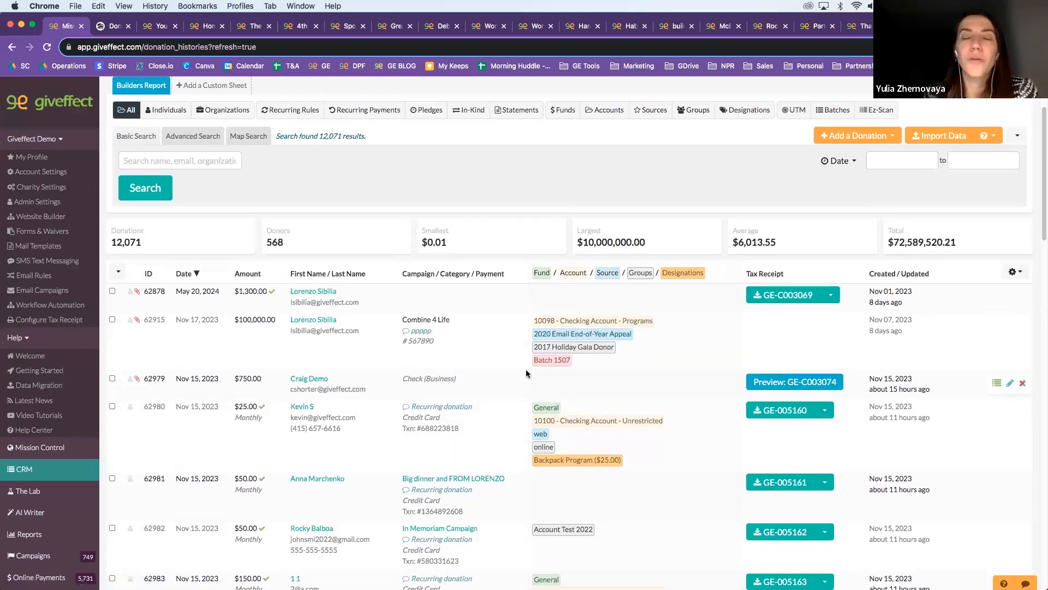
pyautogui.scroll(3, 491, 363)
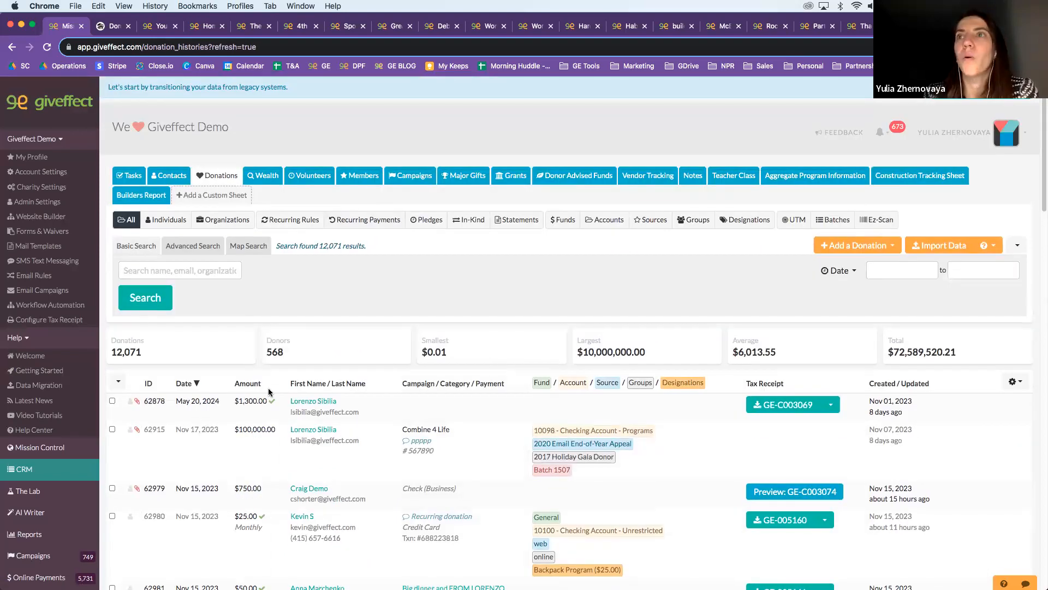
pyautogui.scroll(-2, 377, 432)
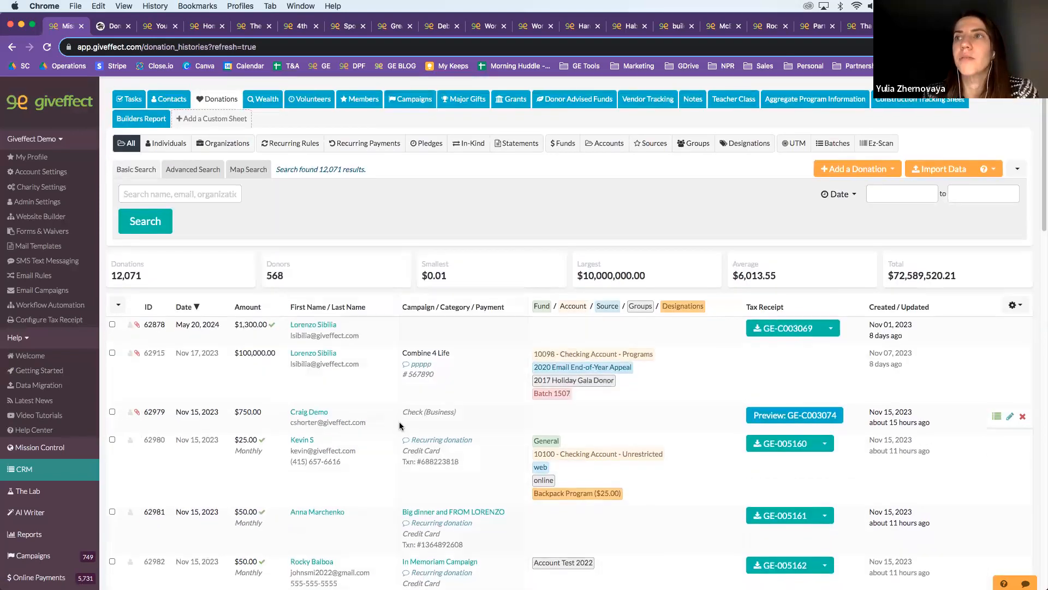
pyautogui.scroll(-10, 396, 420)
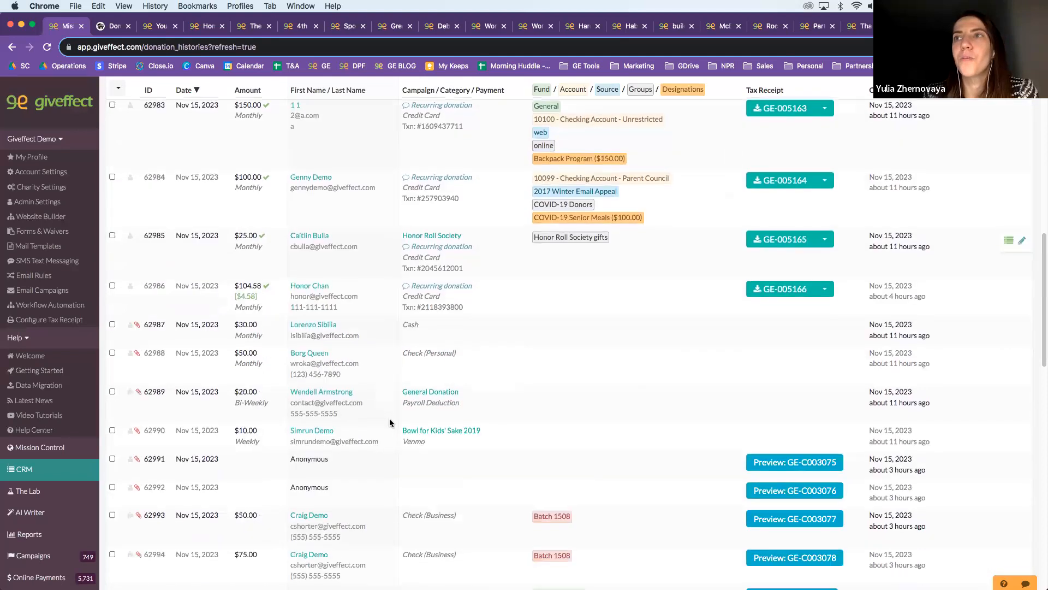
# Step: Open the profile of the donor with the $20.00 bi-weekly payroll deduction and review the contact details, highlighting the Groups label
pyautogui.click(315, 392)
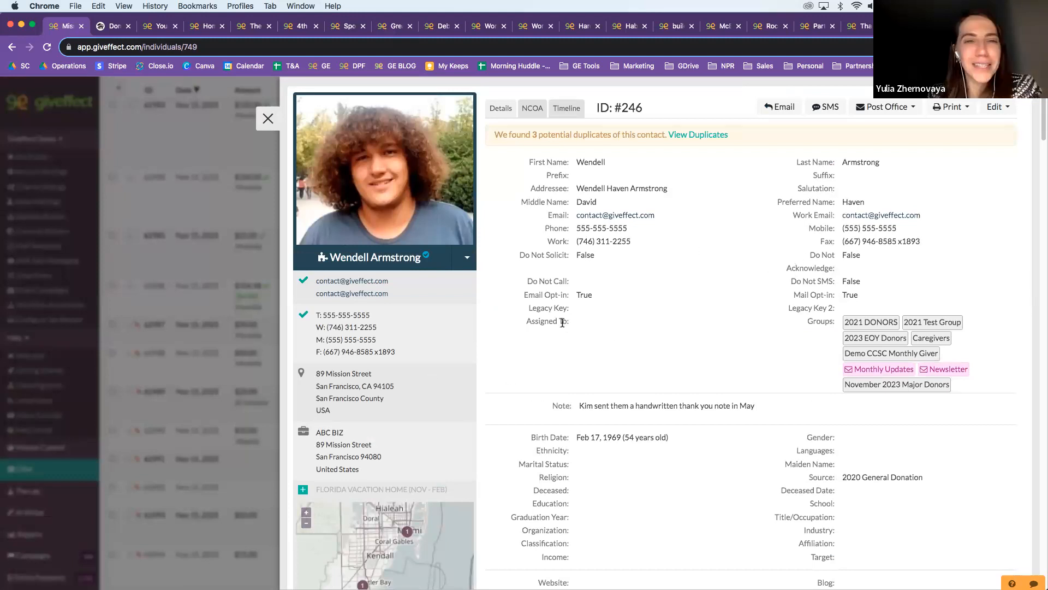
pyautogui.scroll(-1, 696, 283)
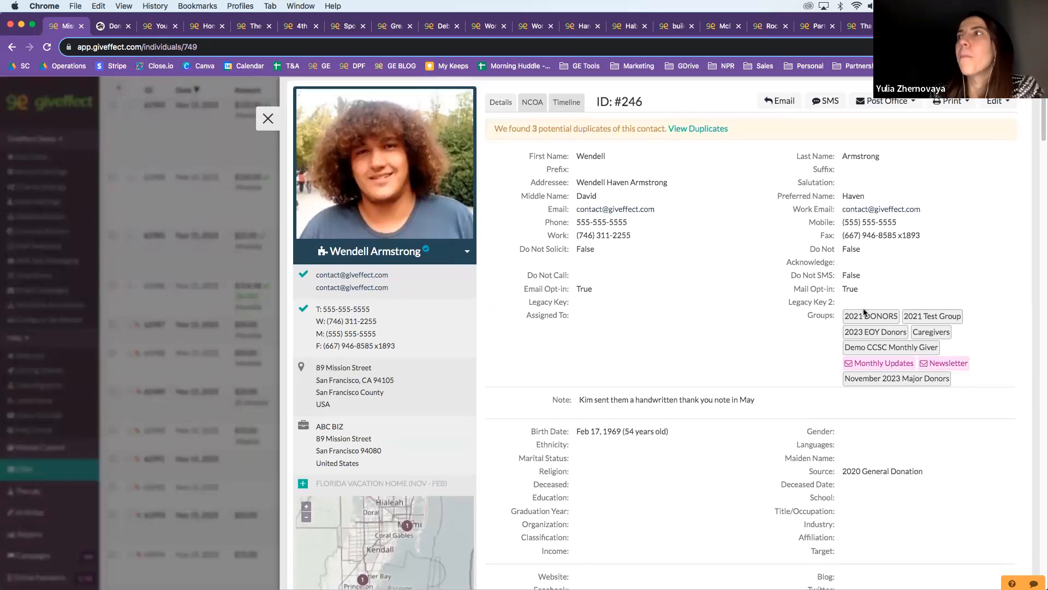
pyautogui.scroll(-2, 804, 275)
pyautogui.doubleClick(821, 269)
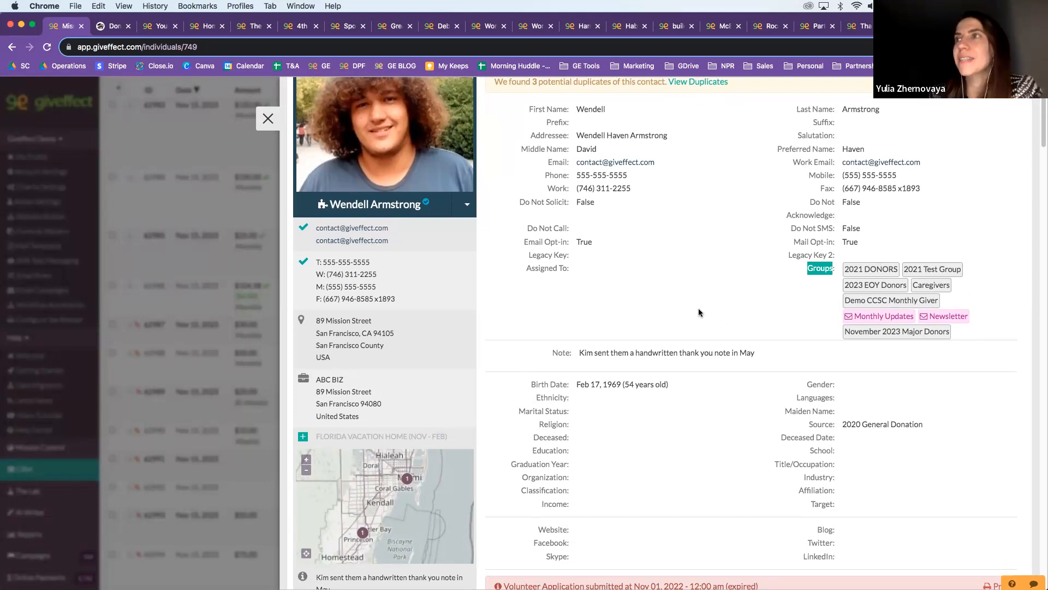
pyautogui.scroll(-5, 703, 312)
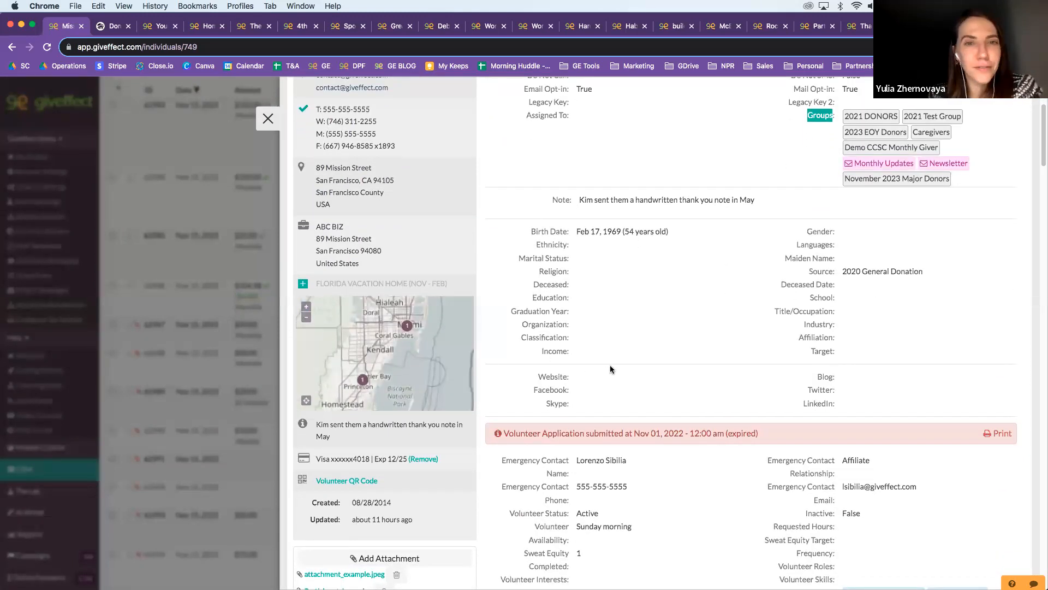
pyautogui.scroll(-5, 677, 347)
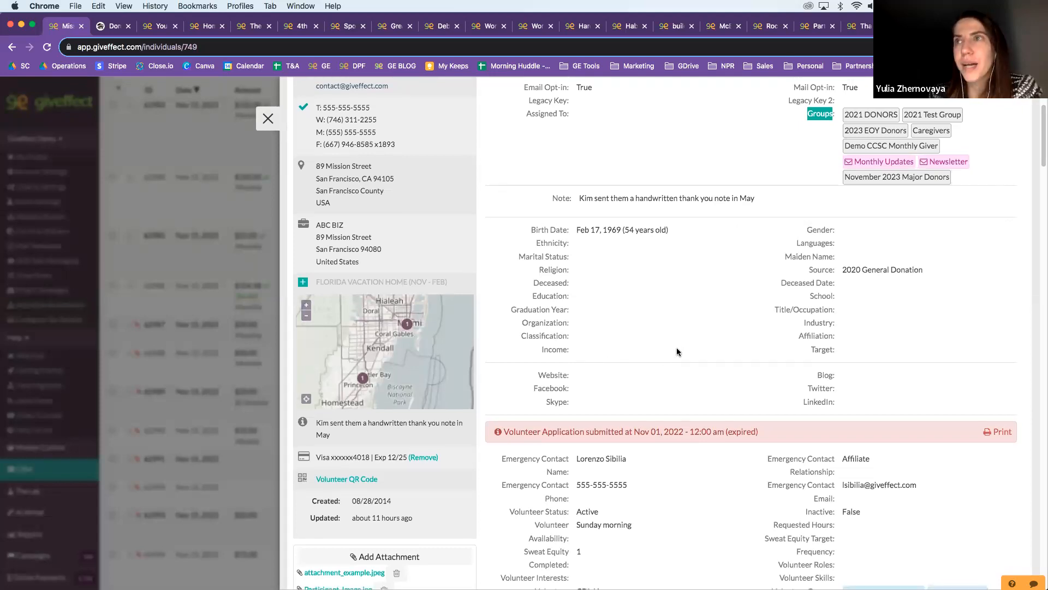
# Step: Examine the profile's attachments, relationships and volunteer details, highlighting the Volunteer Application submission notice
pyautogui.scroll(-1, 635, 289)
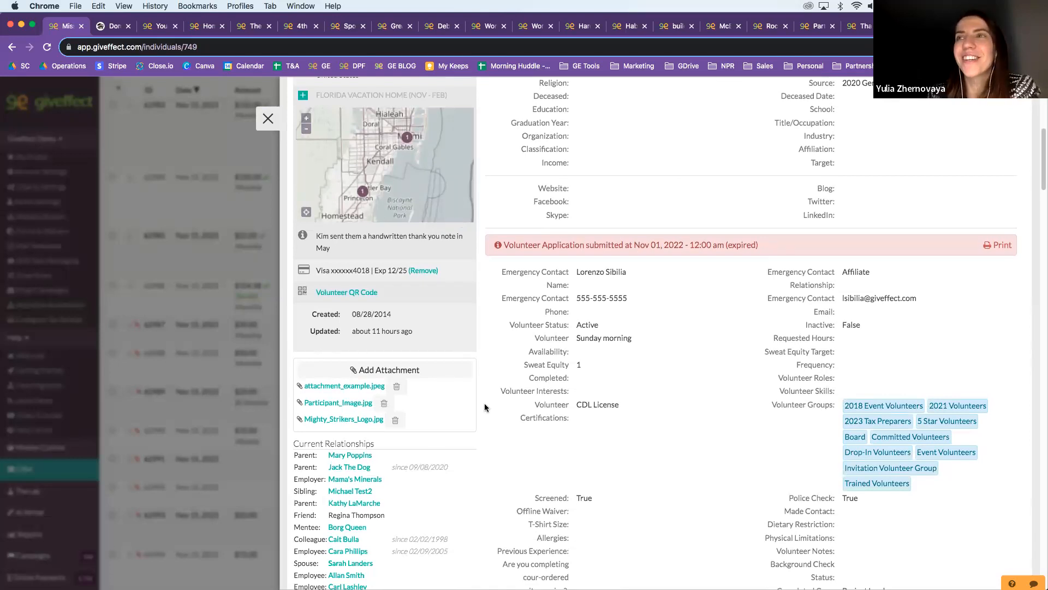
pyautogui.scroll(-3, 483, 396)
pyautogui.scroll(1, 478, 460)
pyautogui.moveTo(503, 145); pyautogui.dragTo(764, 145)
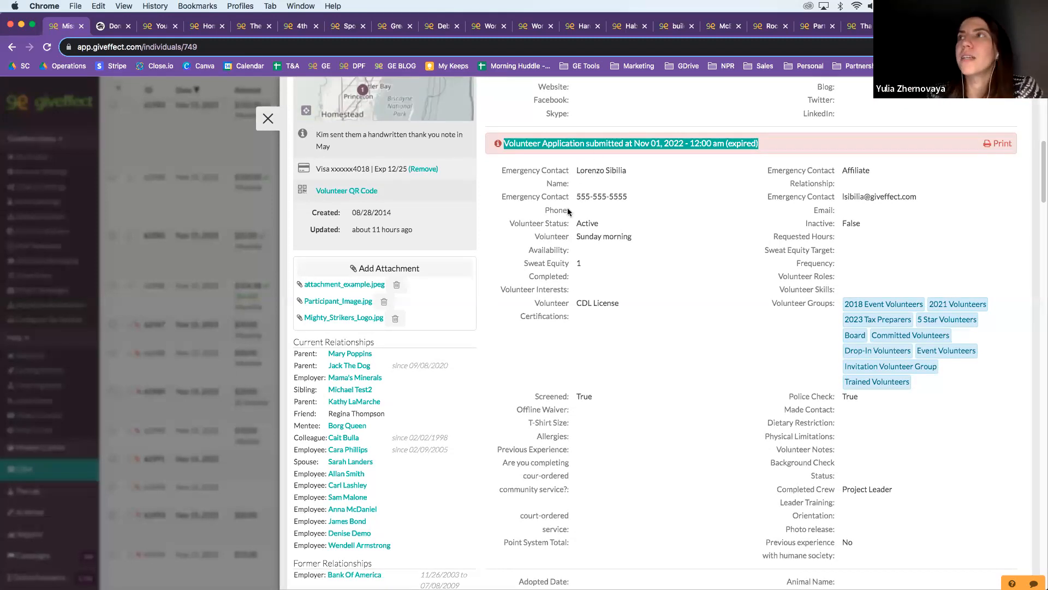
pyautogui.click(672, 444)
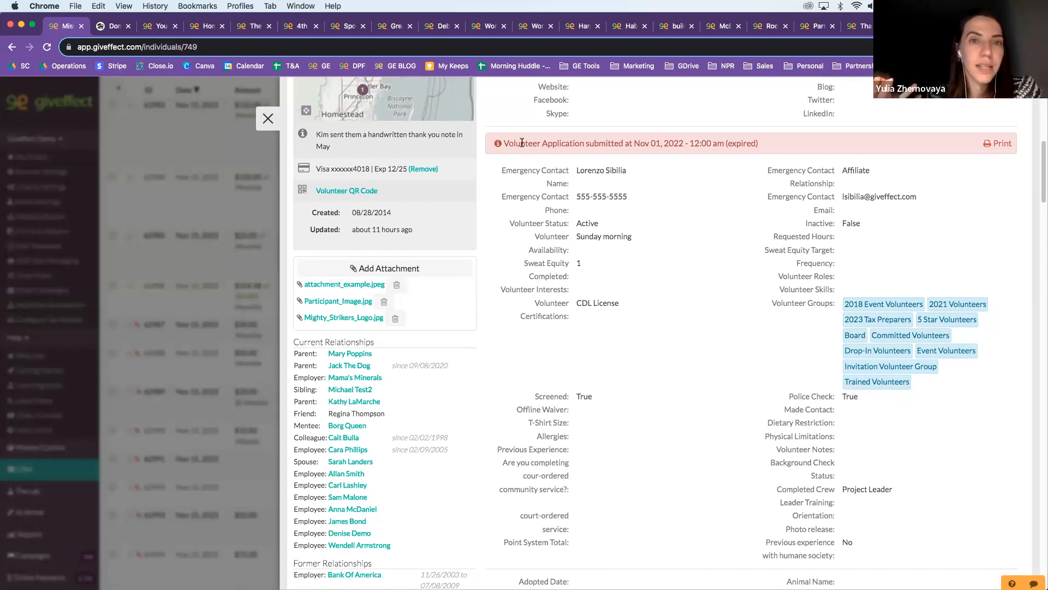
pyautogui.moveTo(764, 146); pyautogui.dragTo(513, 143)
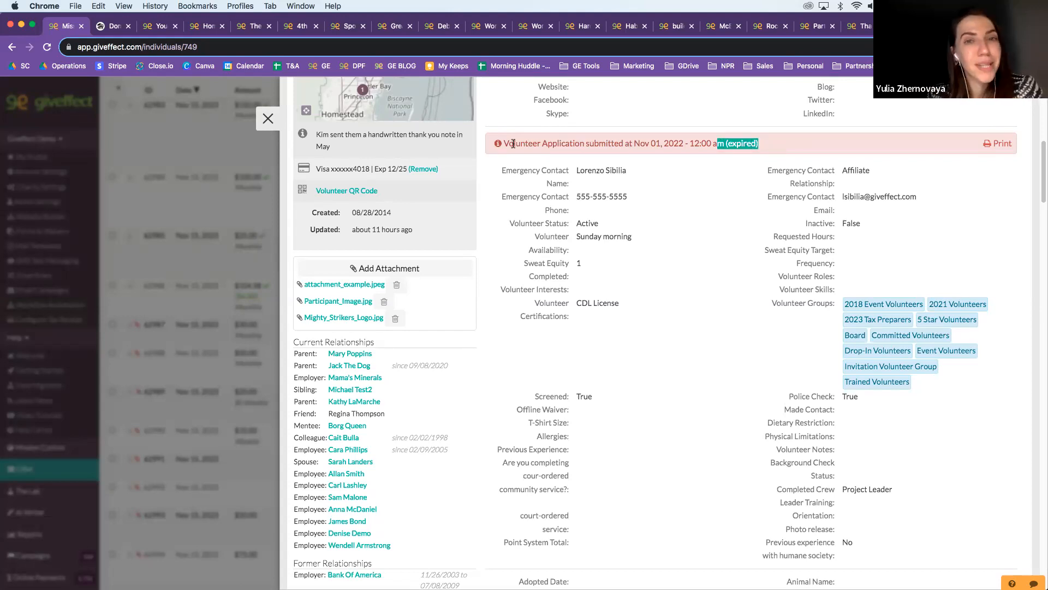
pyautogui.click(788, 152)
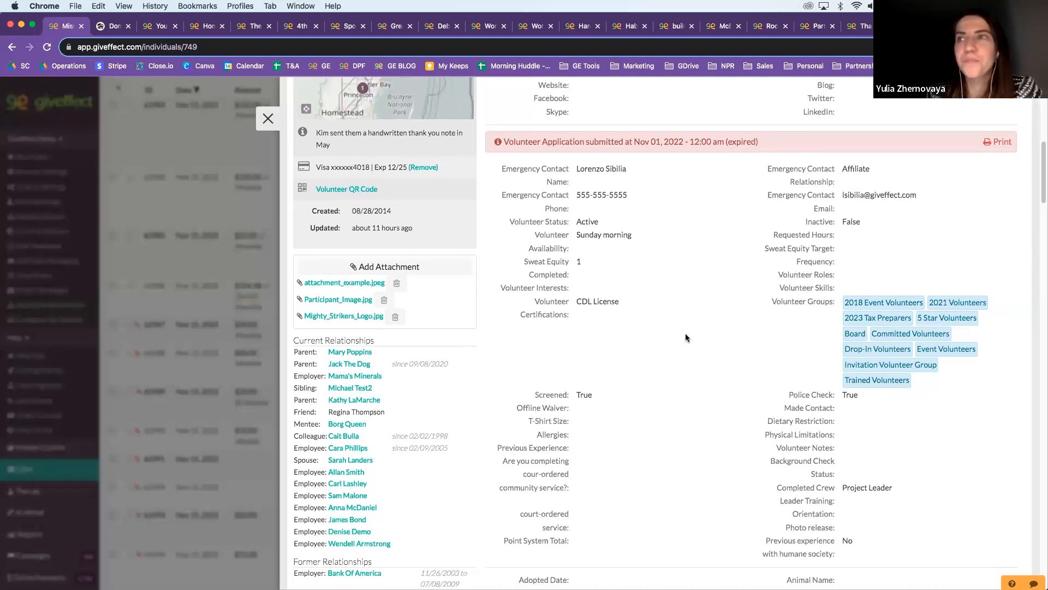
# Step: Review the contact's custom fields and Giving section, including the donation statistics, category chart and individual donation history
pyautogui.scroll(-5, 686, 333)
pyautogui.scroll(-5, 686, 335)
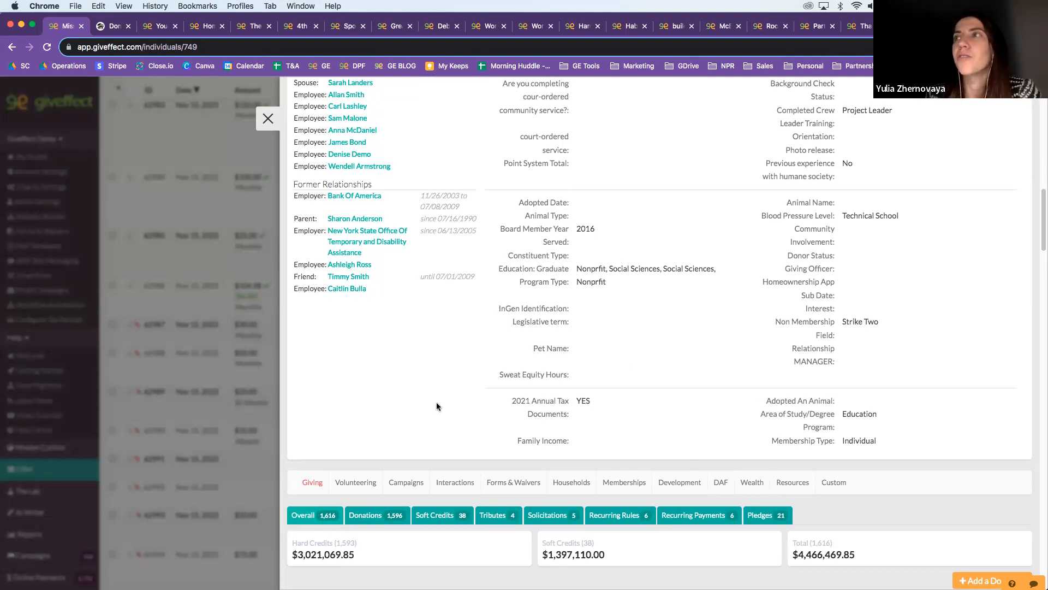
pyautogui.scroll(-8, 696, 419)
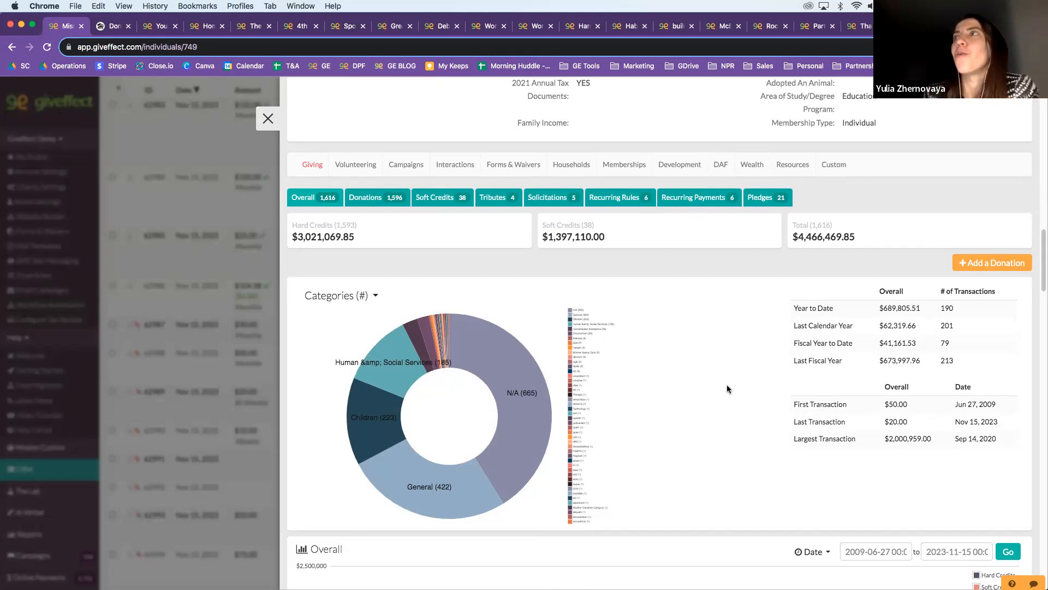
pyautogui.scroll(-1, 719, 380)
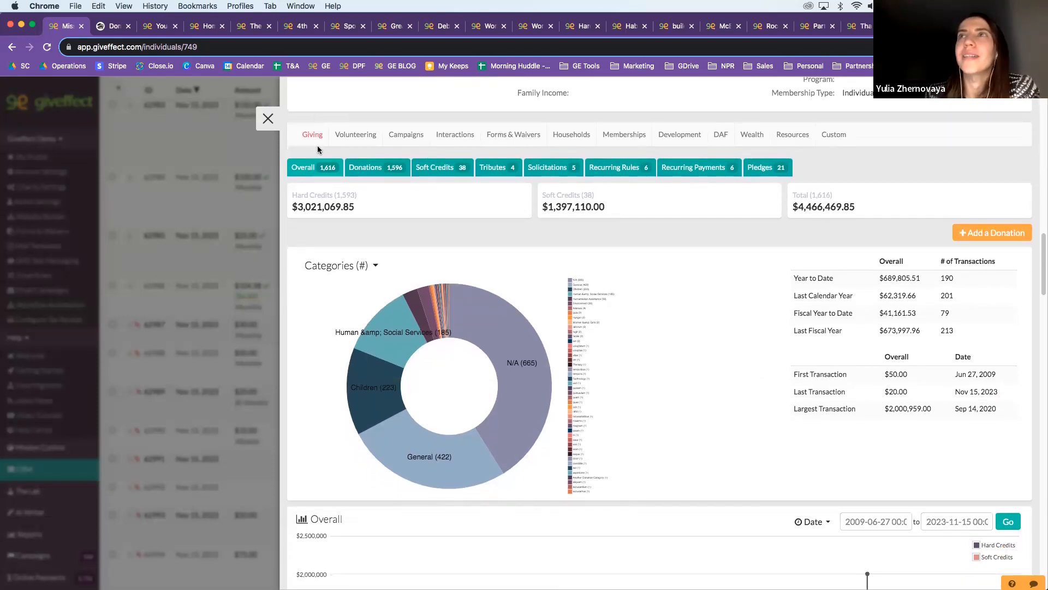
pyautogui.click(316, 136)
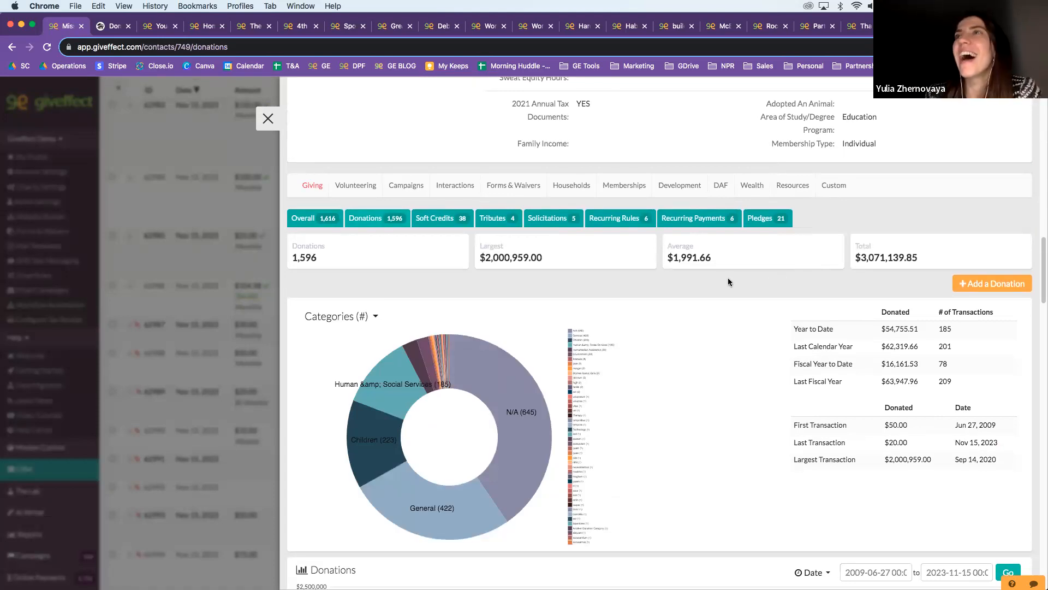
pyautogui.scroll(-1, 298, 237)
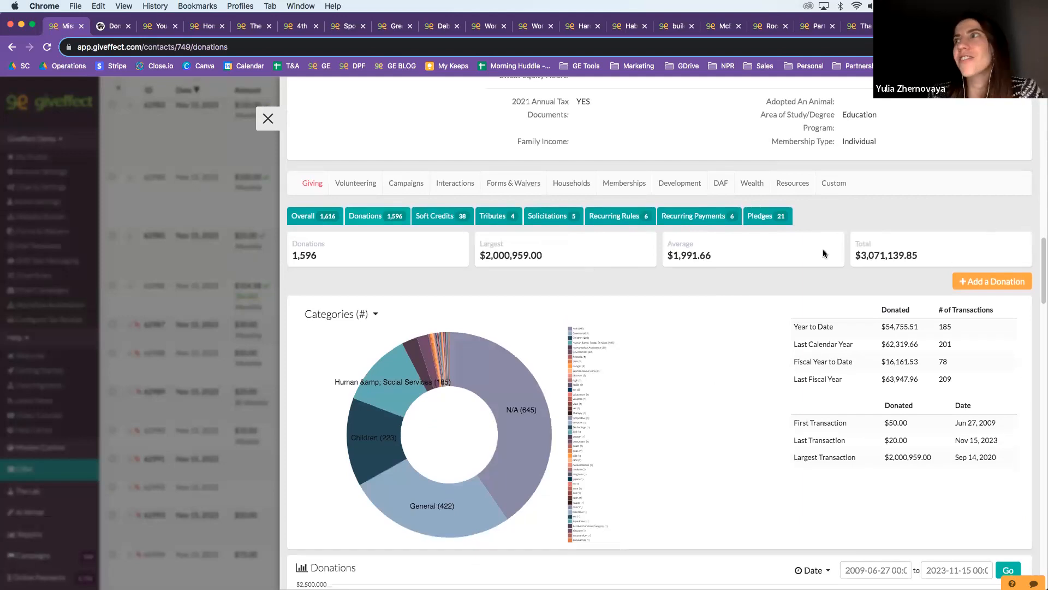
pyautogui.scroll(-1, 651, 274)
pyautogui.scroll(-9, 664, 272)
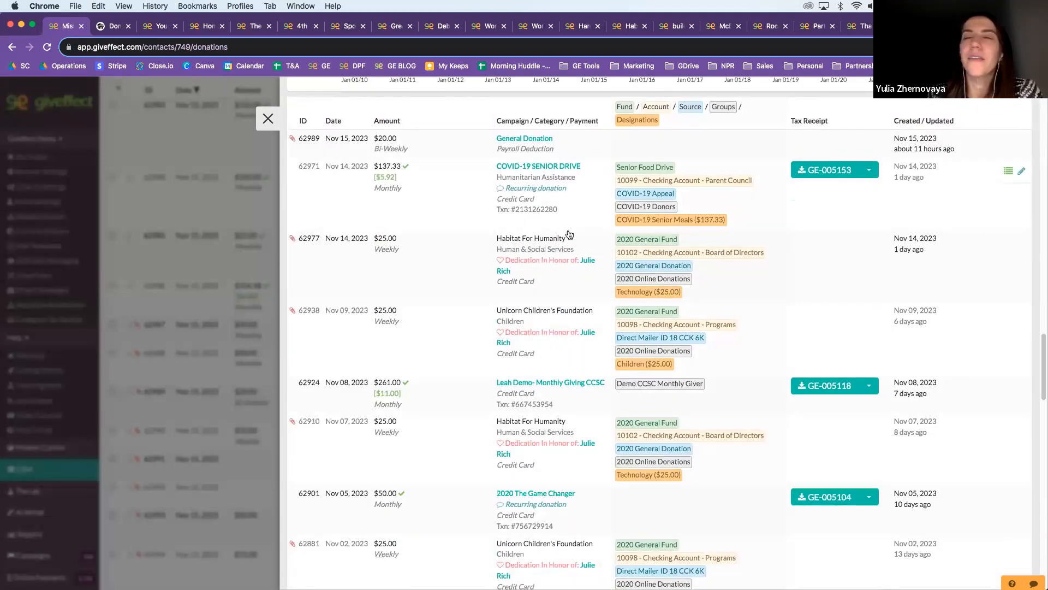
pyautogui.scroll(2, 554, 347)
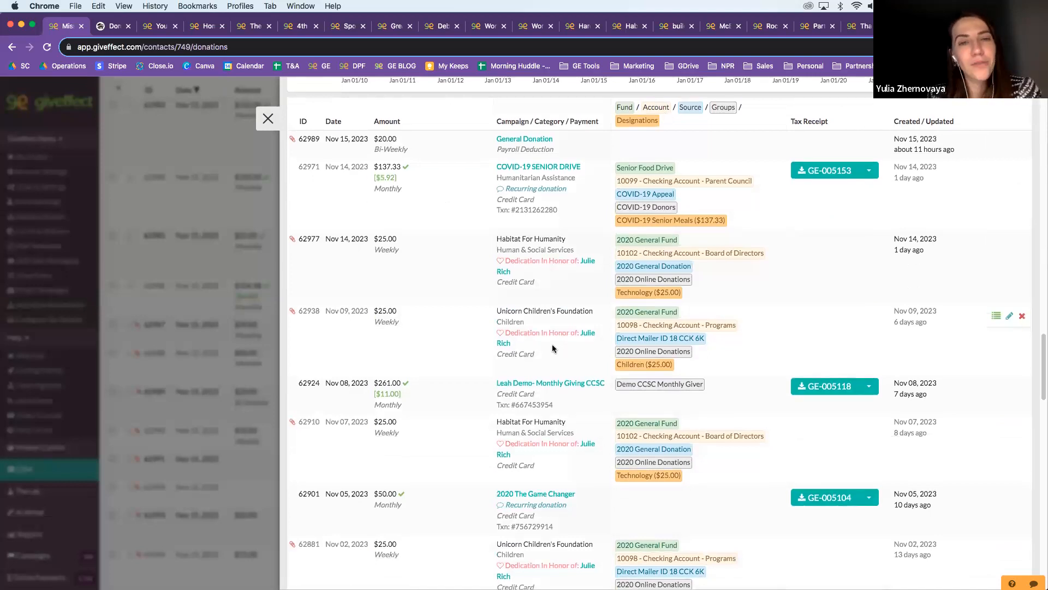
pyautogui.scroll(12, 551, 343)
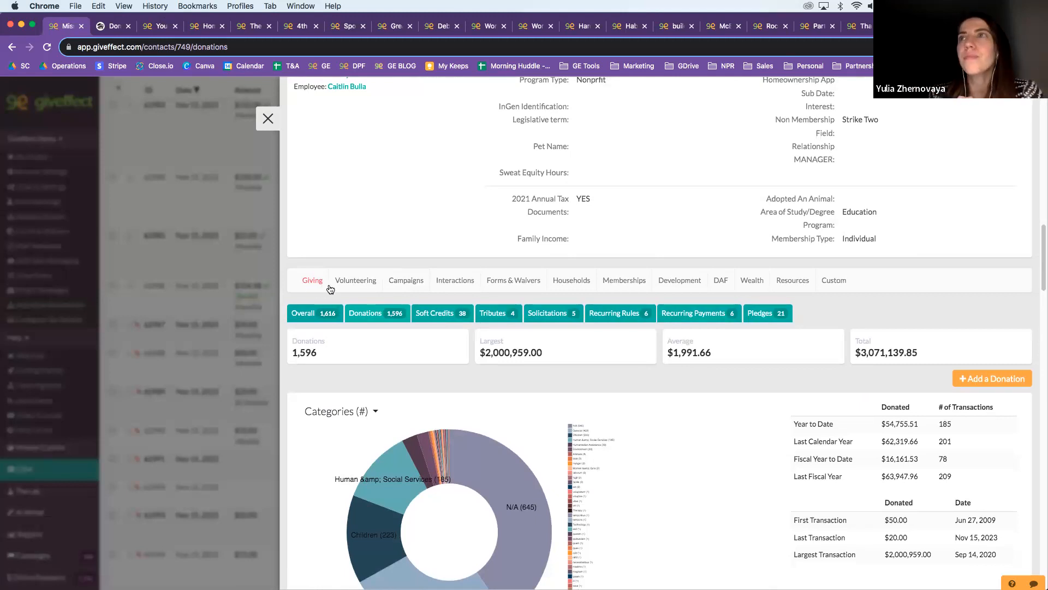
# Step: Show the contact's Volunteering records and look over the assignments, hours and check-ins
pyautogui.click(357, 280)
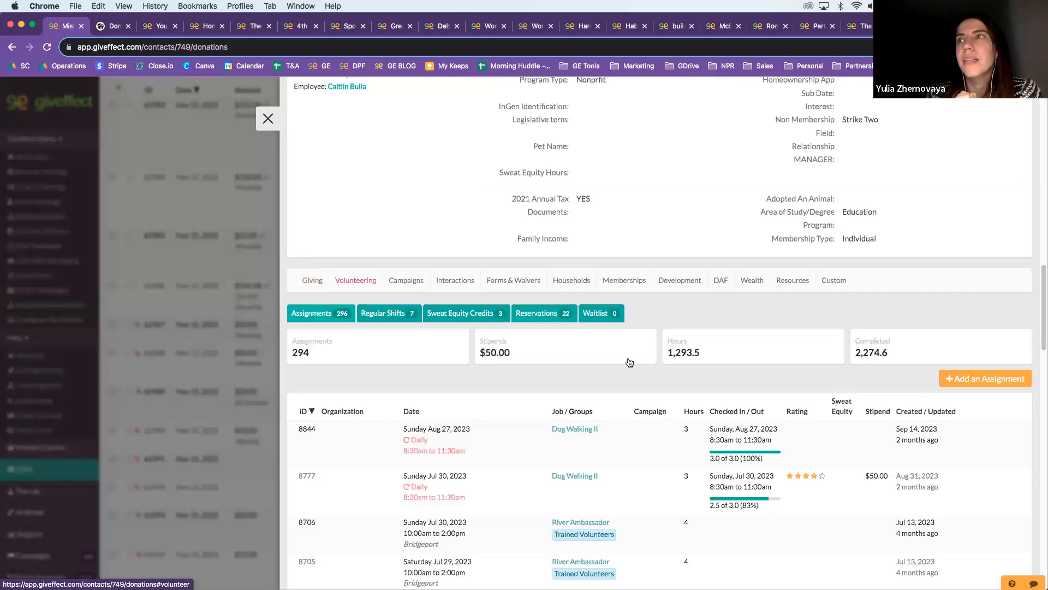
pyautogui.scroll(-1, 819, 336)
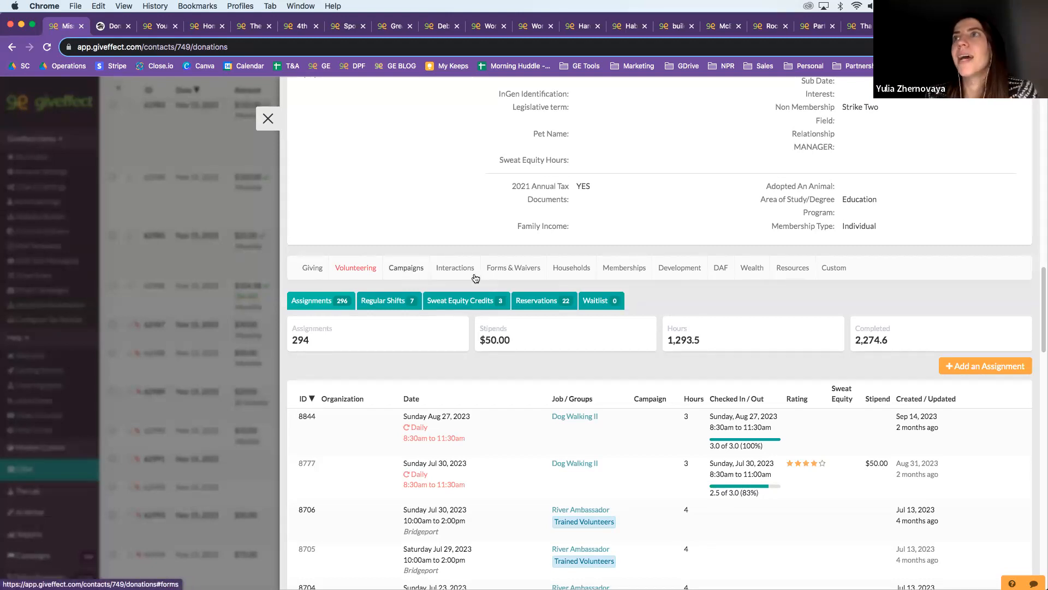
# Step: Show the contact's Campaigns records and look over the RSVP, Tickets and Bidder lists
pyautogui.click(405, 271)
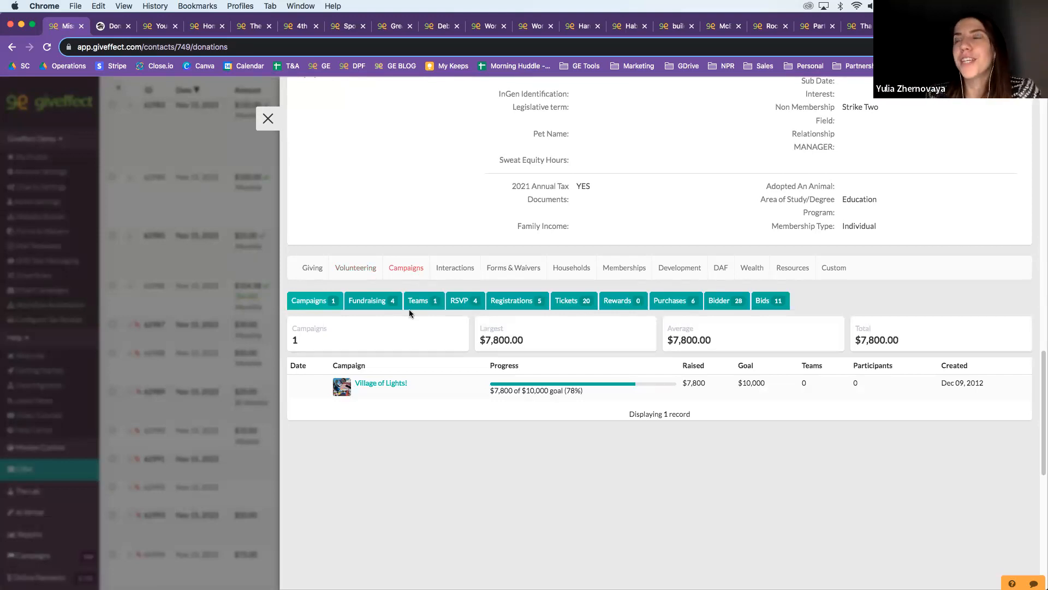
pyautogui.click(458, 302)
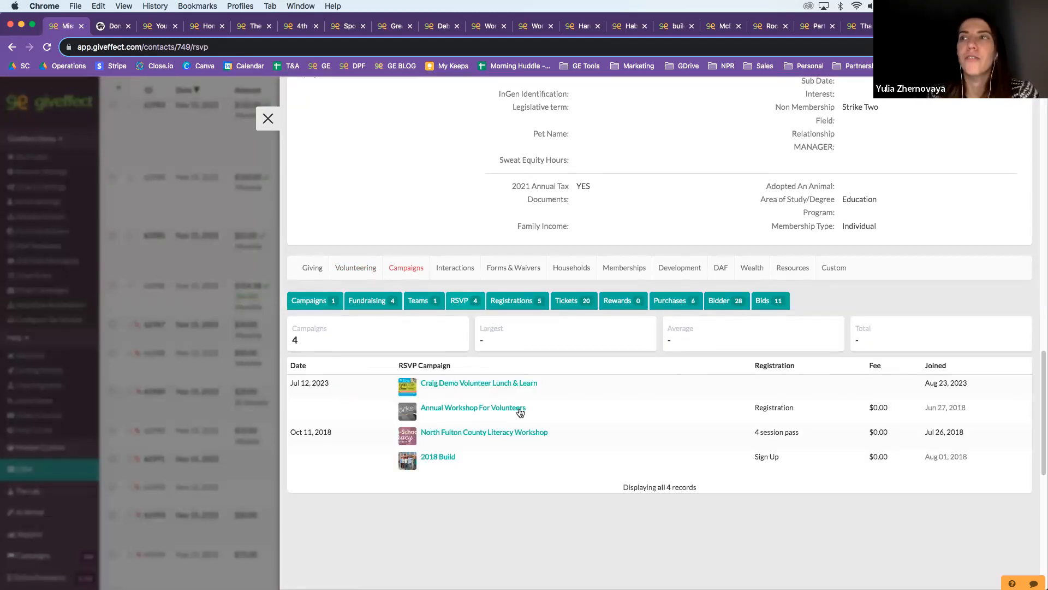
pyautogui.click(574, 303)
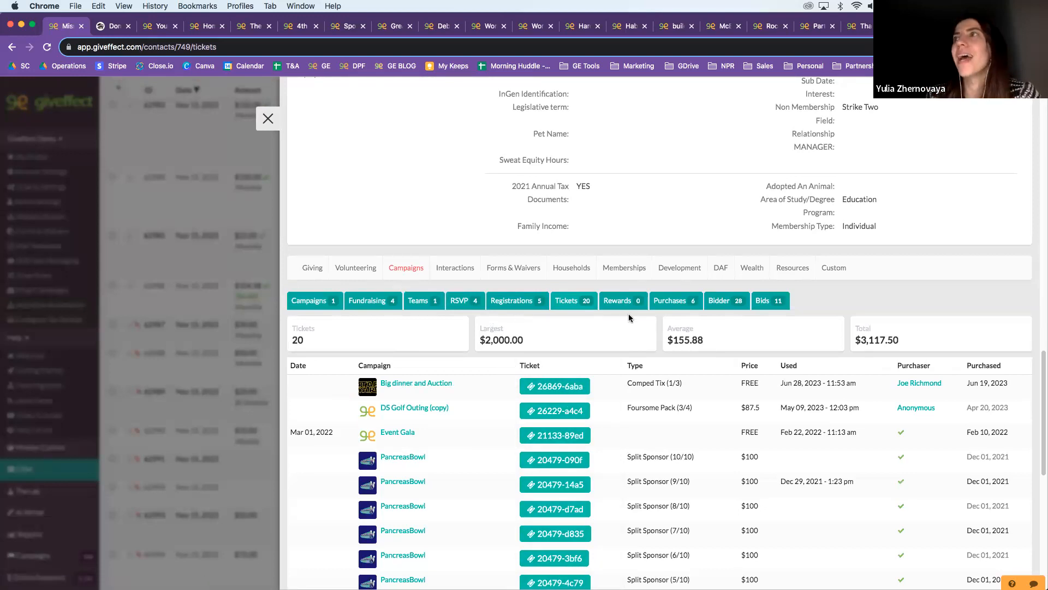
pyautogui.click(720, 308)
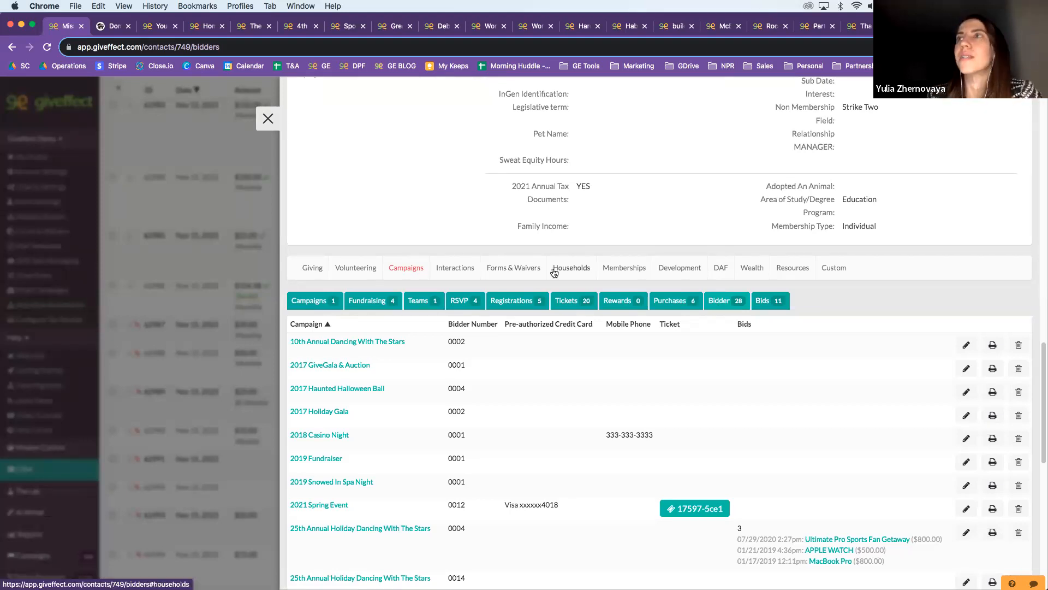
# Step: Review the contact's Interactions history, Forms & Waivers submissions and Development tasks
pyautogui.click(453, 272)
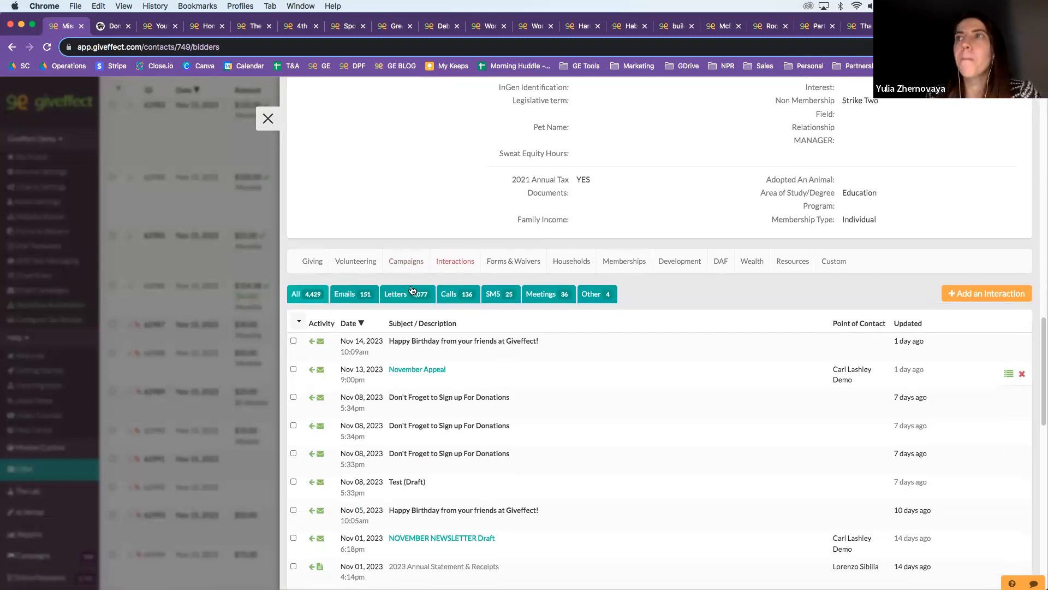
pyautogui.scroll(-1, 437, 338)
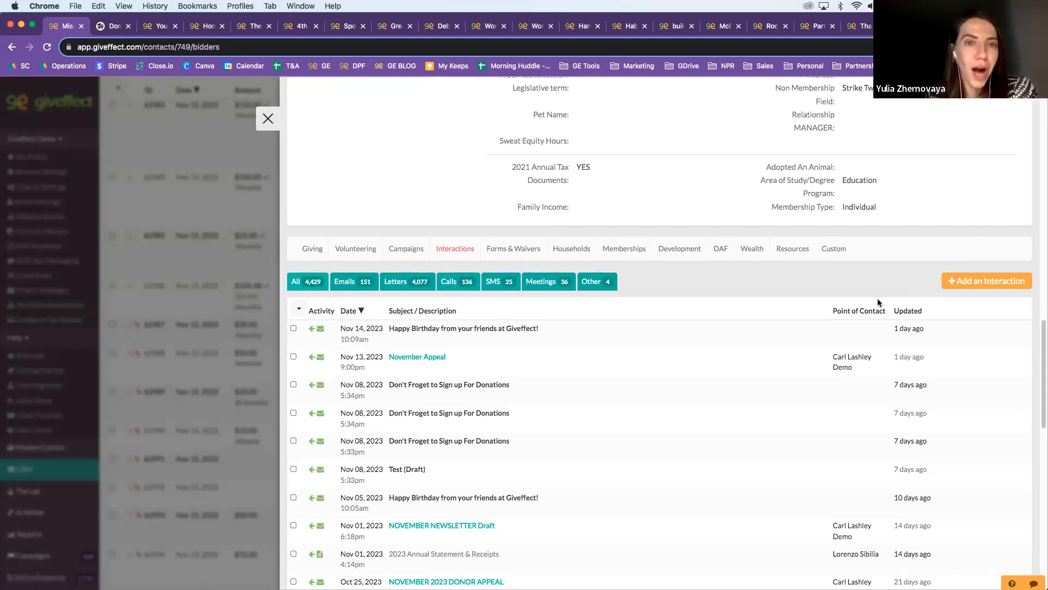
pyautogui.click(518, 252)
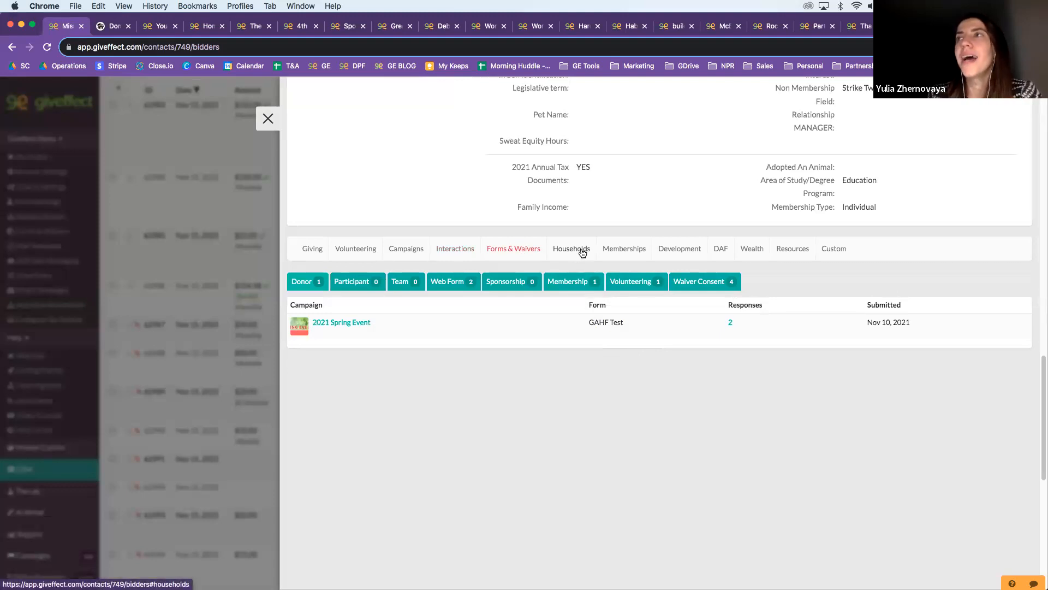
pyautogui.click(692, 251)
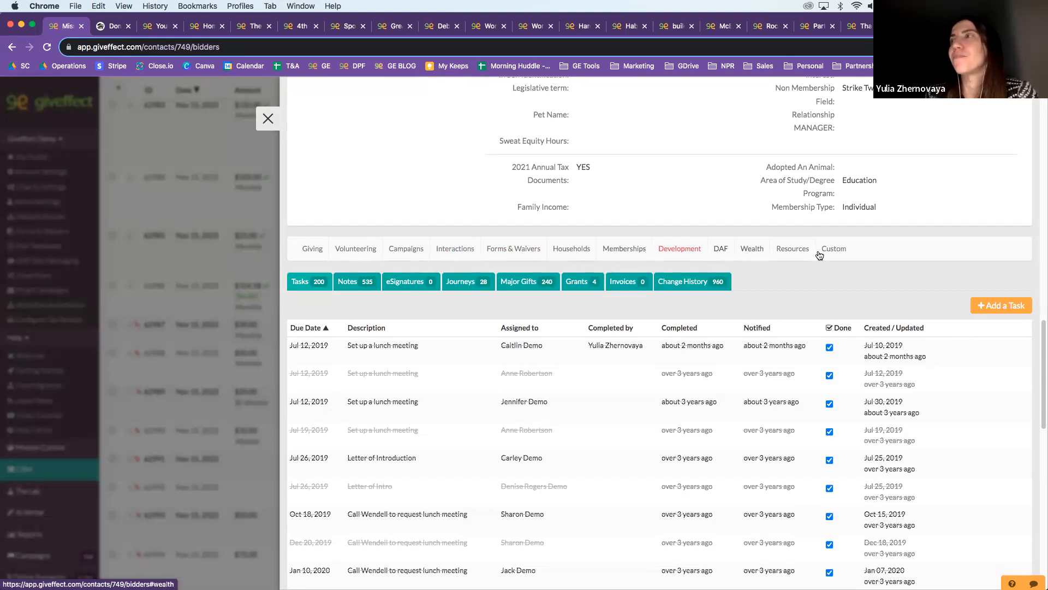
# Step: Examine the contact's Wealth summary, including the wealth profile ratings and likely gifts
pyautogui.click(746, 258)
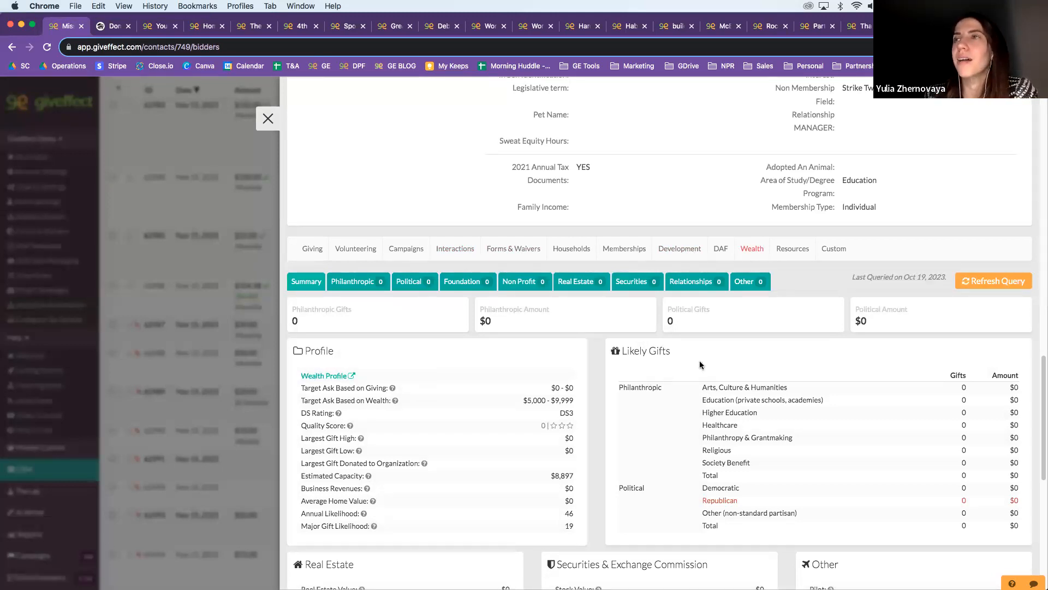
pyautogui.scroll(-1, 692, 359)
pyautogui.scroll(-2, 692, 360)
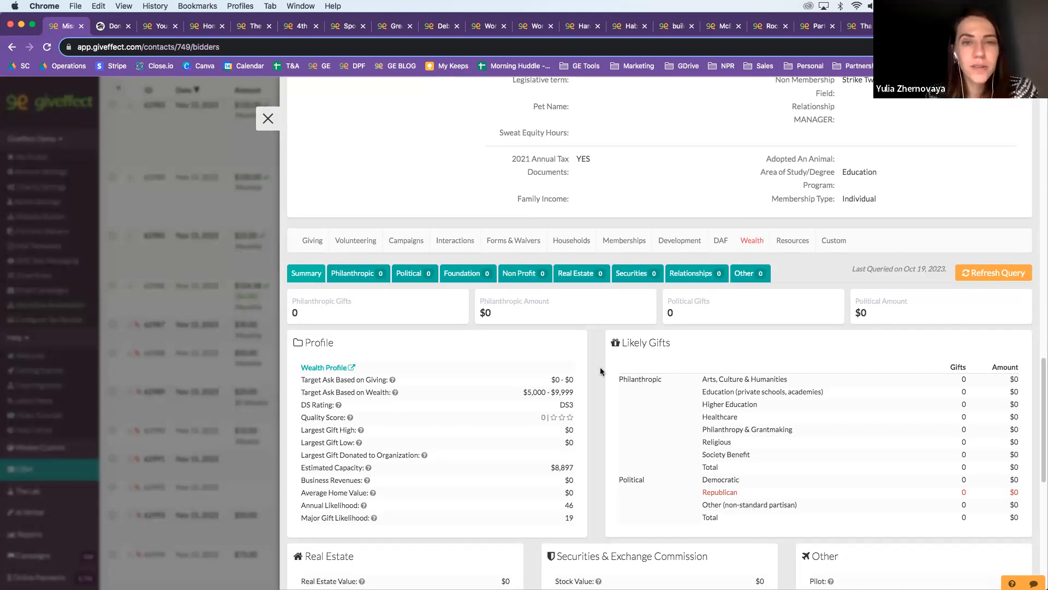
pyautogui.scroll(-1, 977, 263)
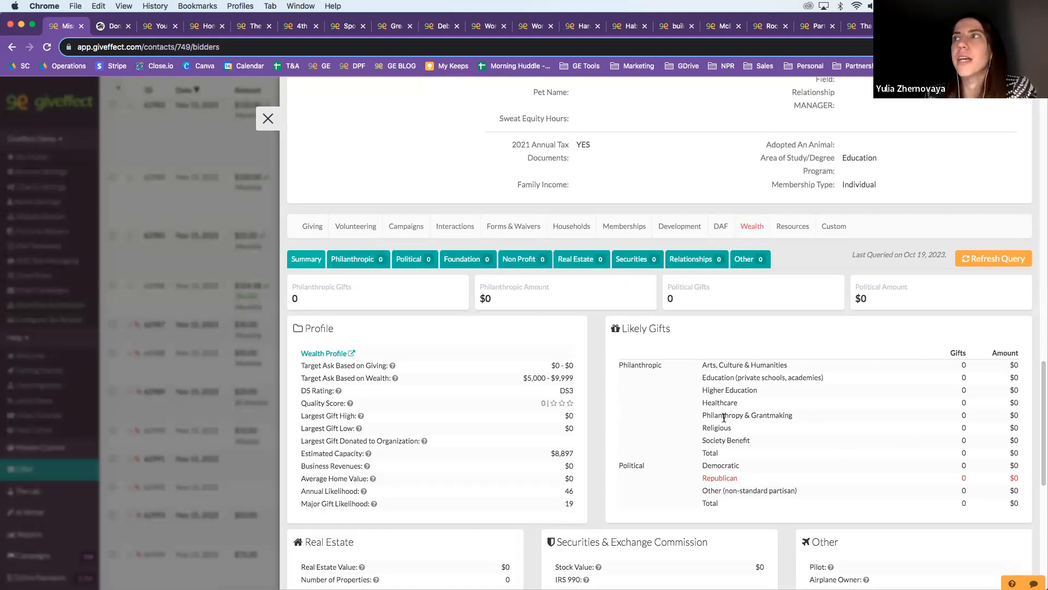
pyautogui.scroll(-1, 724, 417)
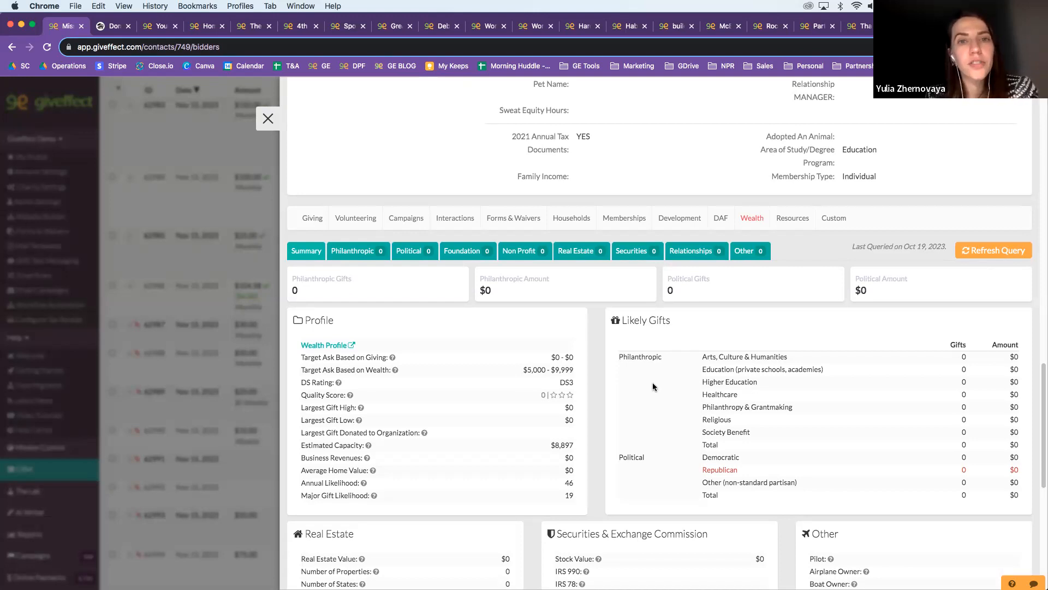
# Step: Close the contact's profile and return to the start of the CRM donations list
pyautogui.scroll(15, 777, 360)
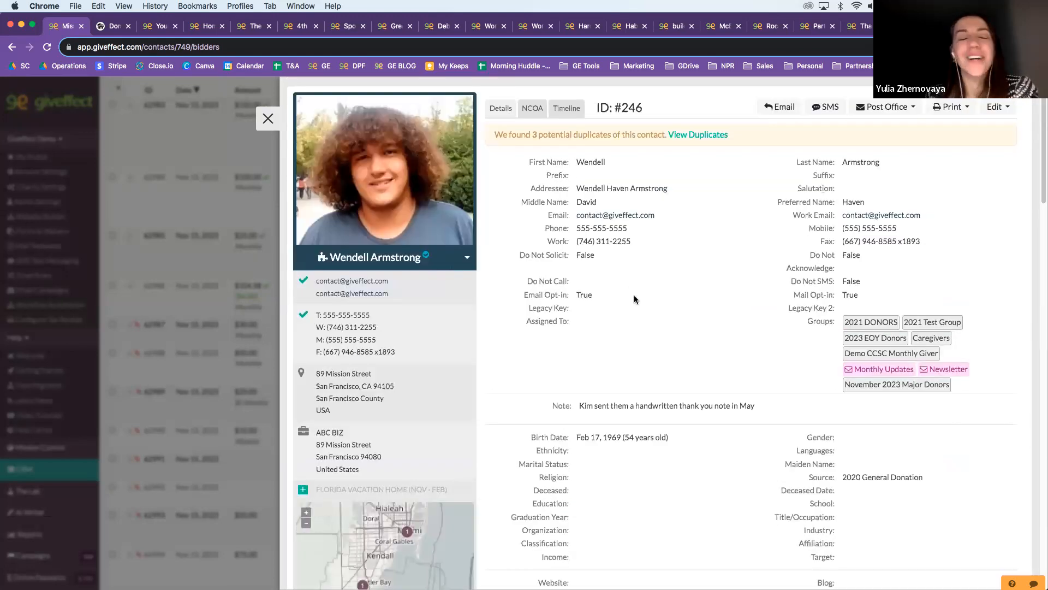
pyautogui.click(267, 119)
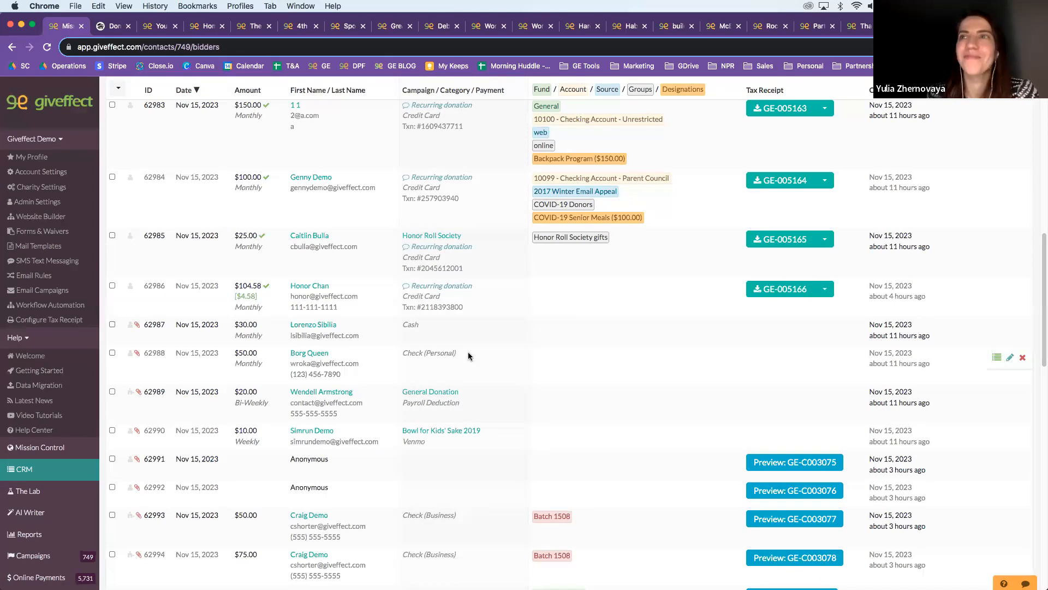
pyautogui.scroll(10, 468, 356)
pyautogui.scroll(2, 460, 356)
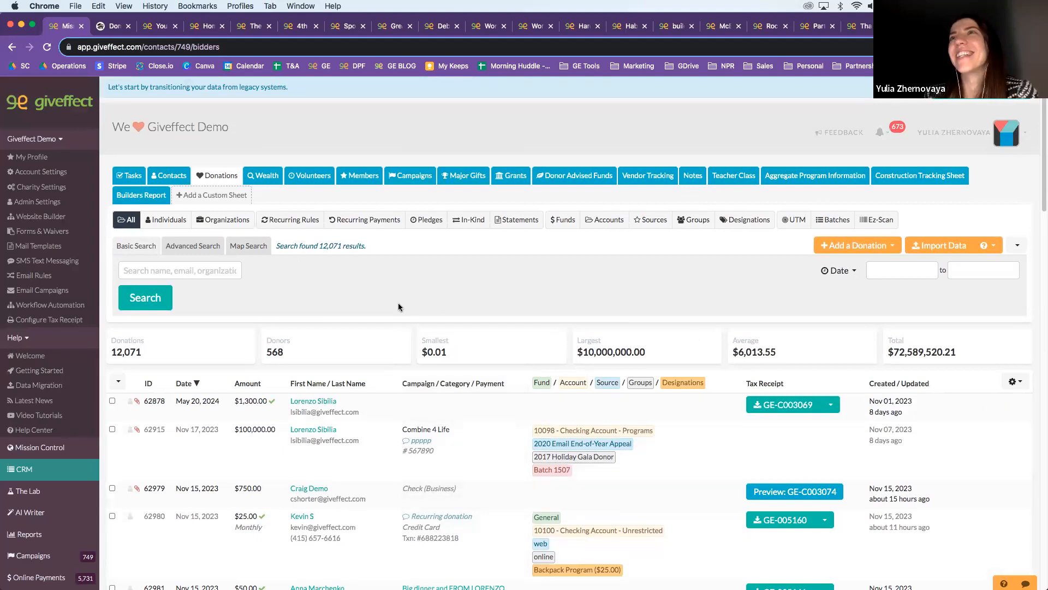
# Step: Run an advanced donation search where the donation Date is within the time period Last Week
pyautogui.scroll(-4, 382, 290)
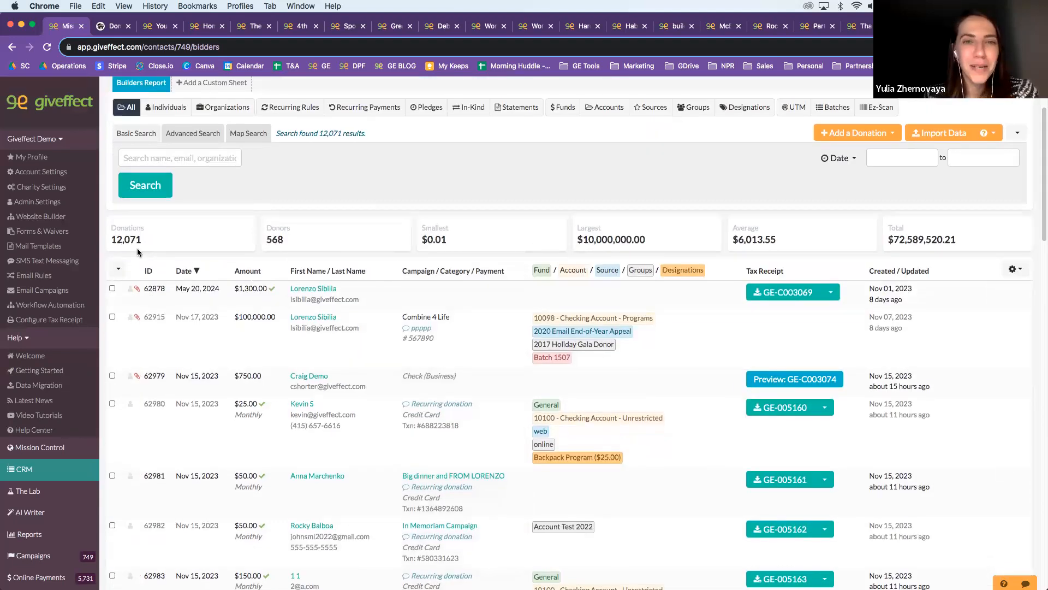
pyautogui.scroll(1, 299, 182)
pyautogui.scroll(1, 294, 189)
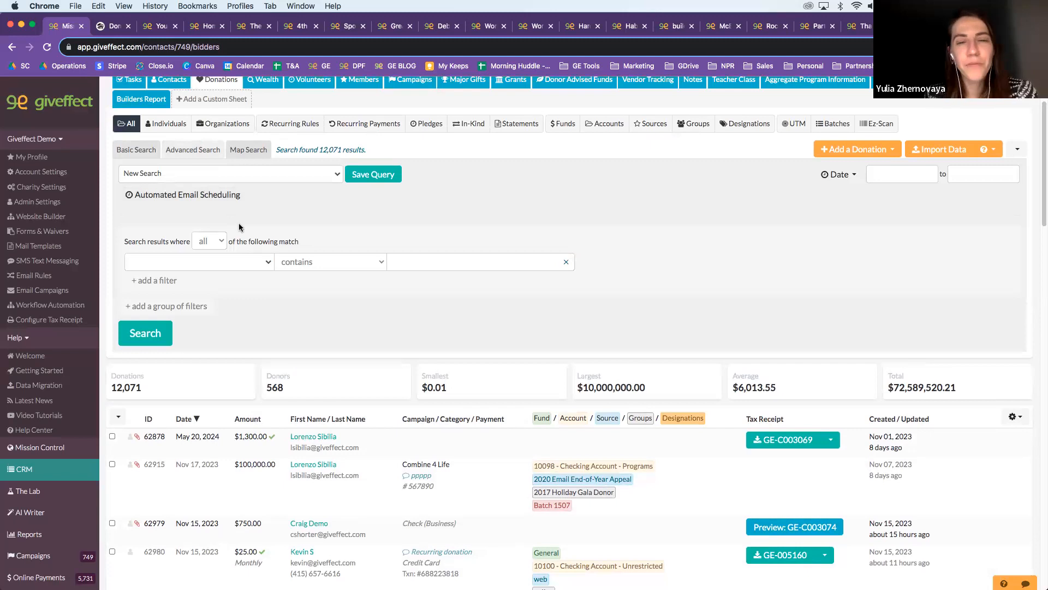
pyautogui.click(240, 265)
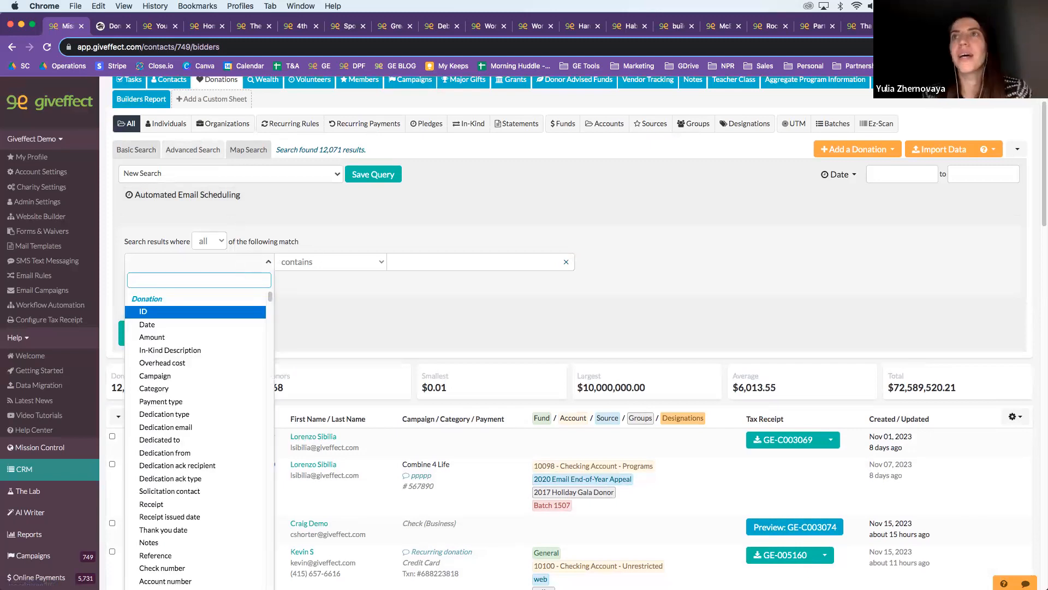
pyautogui.write('date')
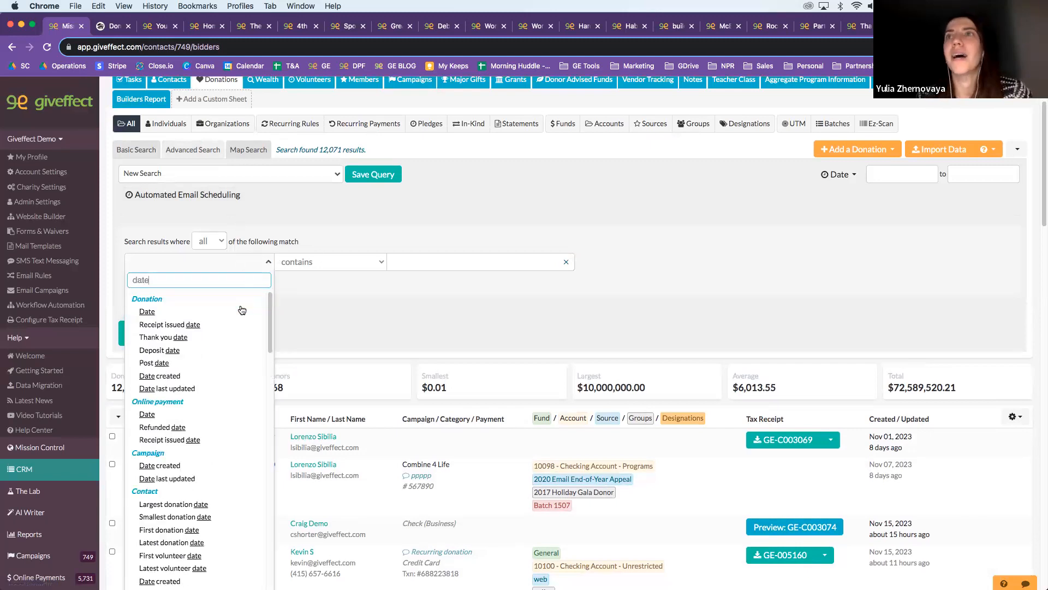
pyautogui.click(186, 313)
pyautogui.click(329, 261)
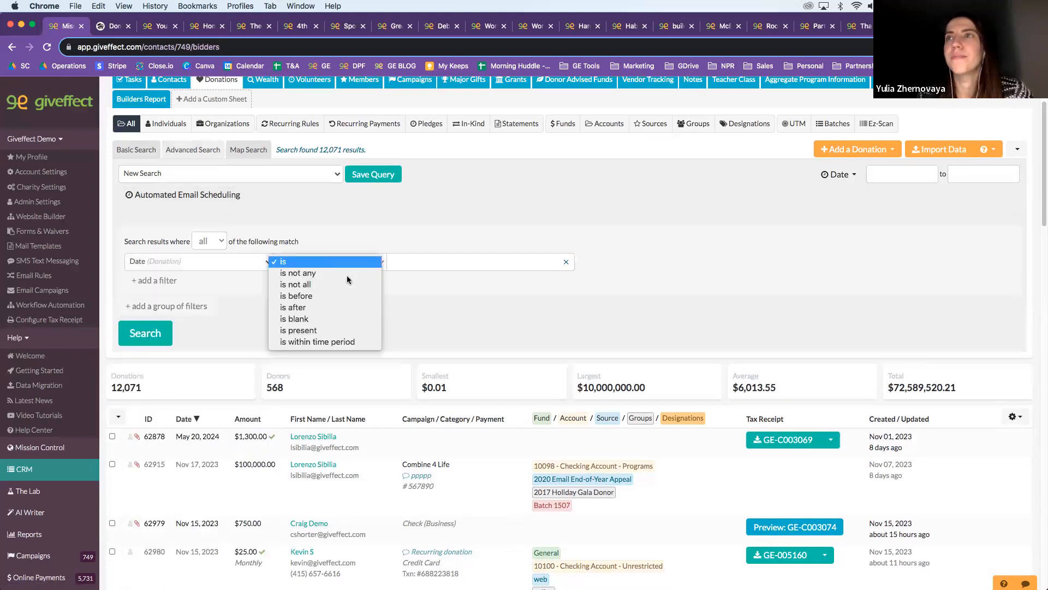
pyautogui.click(315, 342)
pyautogui.click(435, 261)
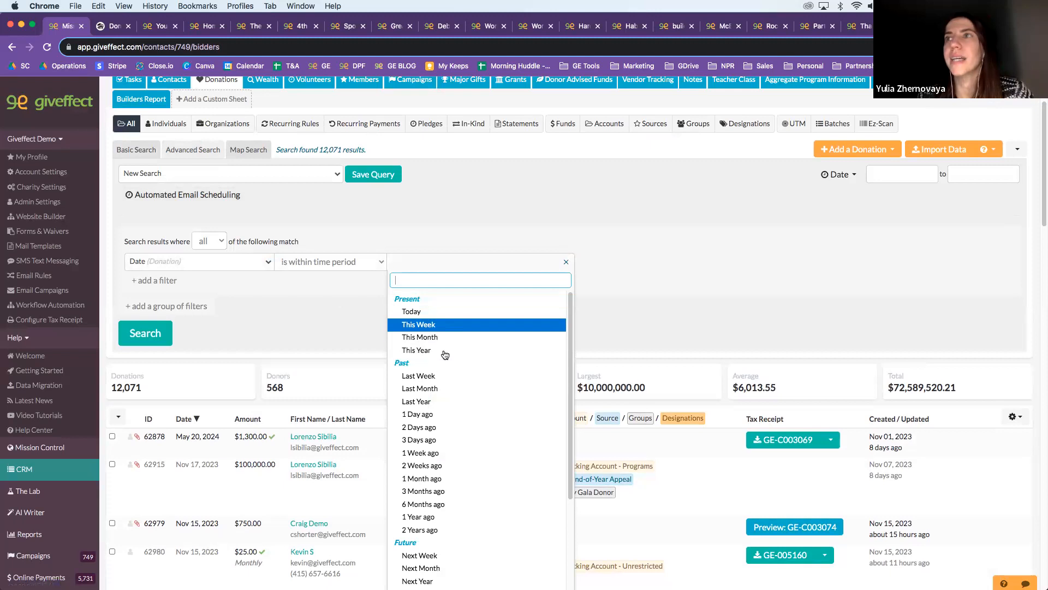
pyautogui.click(431, 375)
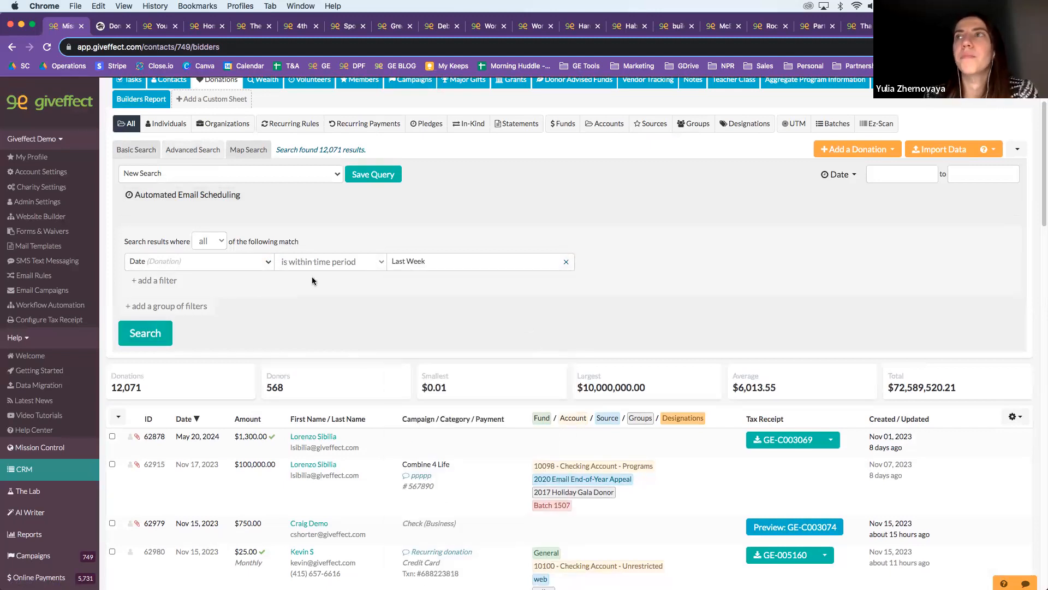
pyautogui.scroll(-1, 194, 245)
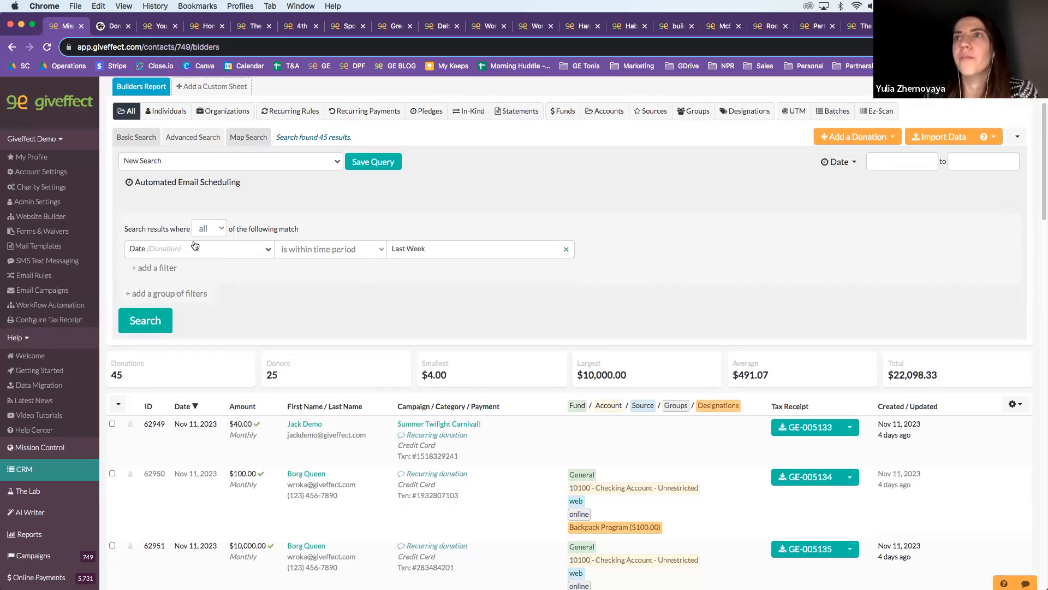
# Step: Add a second filter requiring the contact's Volunteer field to be true and rerun the donation search
pyautogui.scroll(-1, 382, 284)
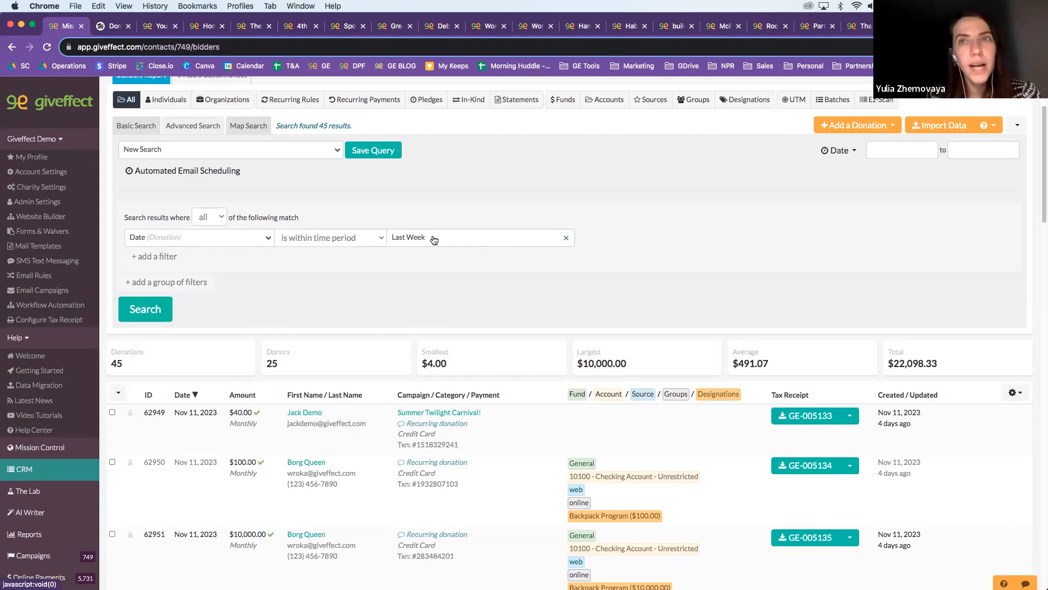
pyautogui.click(163, 259)
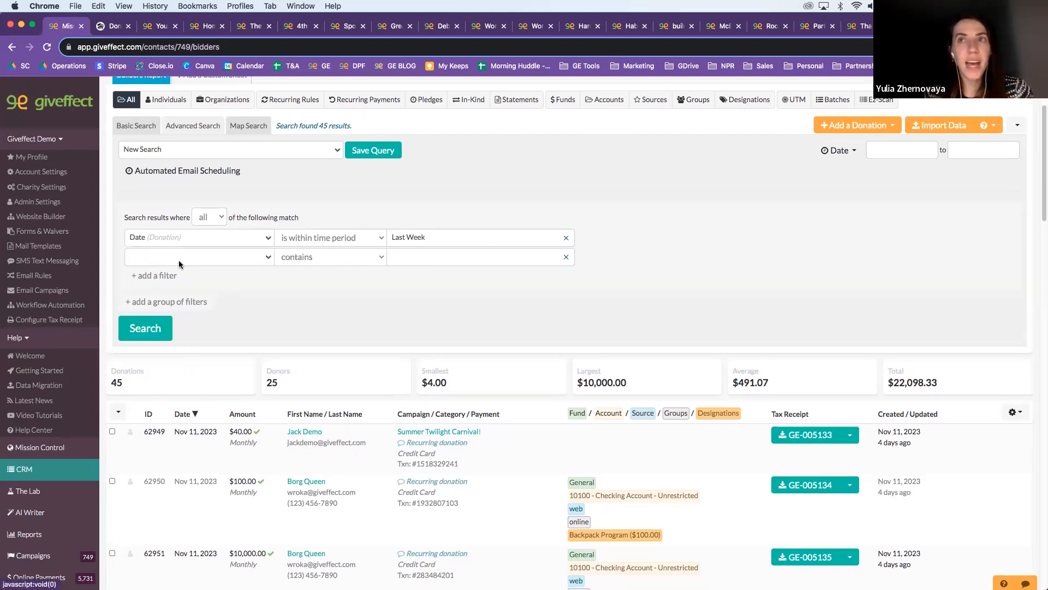
pyautogui.click(179, 257)
pyautogui.write('vol')
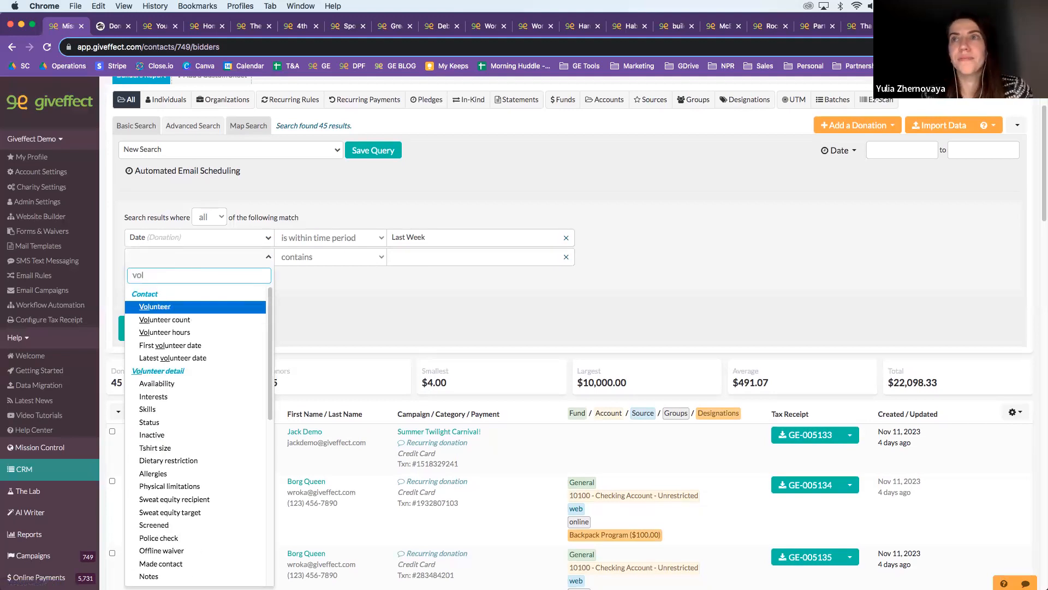
pyautogui.click(180, 309)
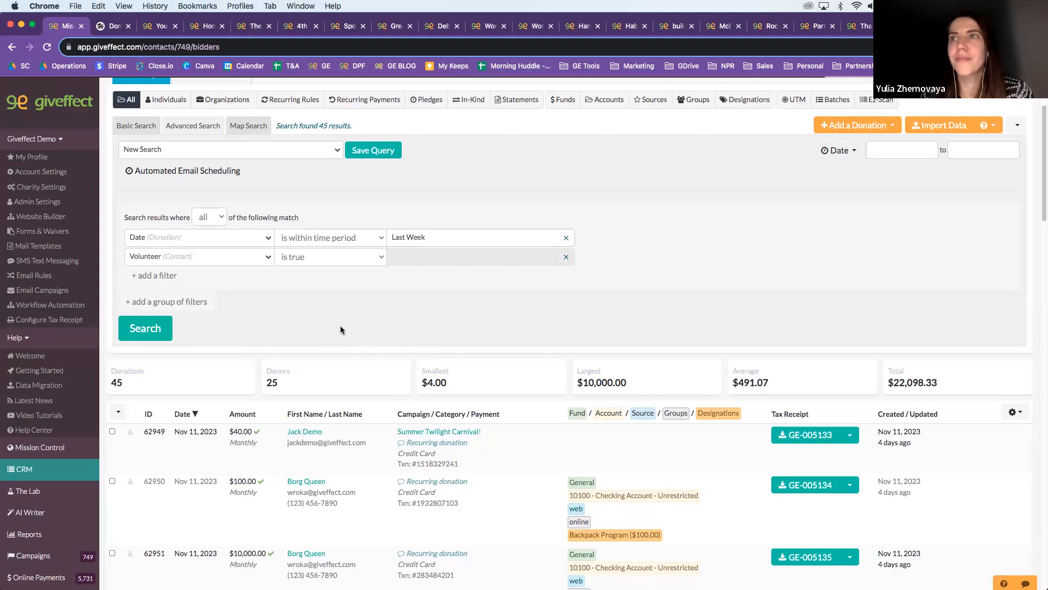
pyautogui.scroll(-4, 340, 330)
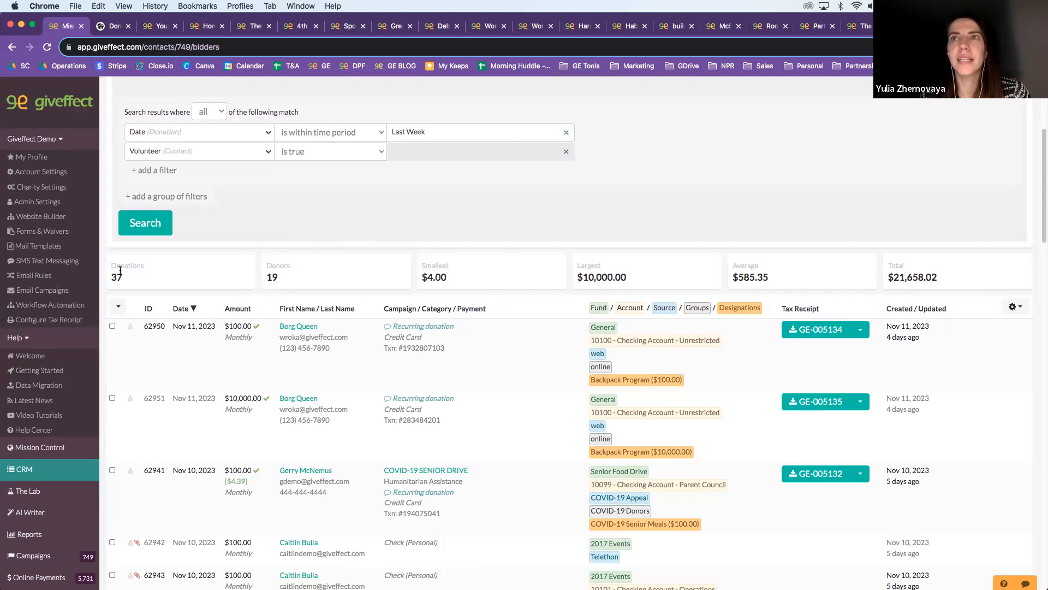
# Step: Select all the found donations and start an email campaign to their donors, looking over the recipients and sending options
pyautogui.click(118, 306)
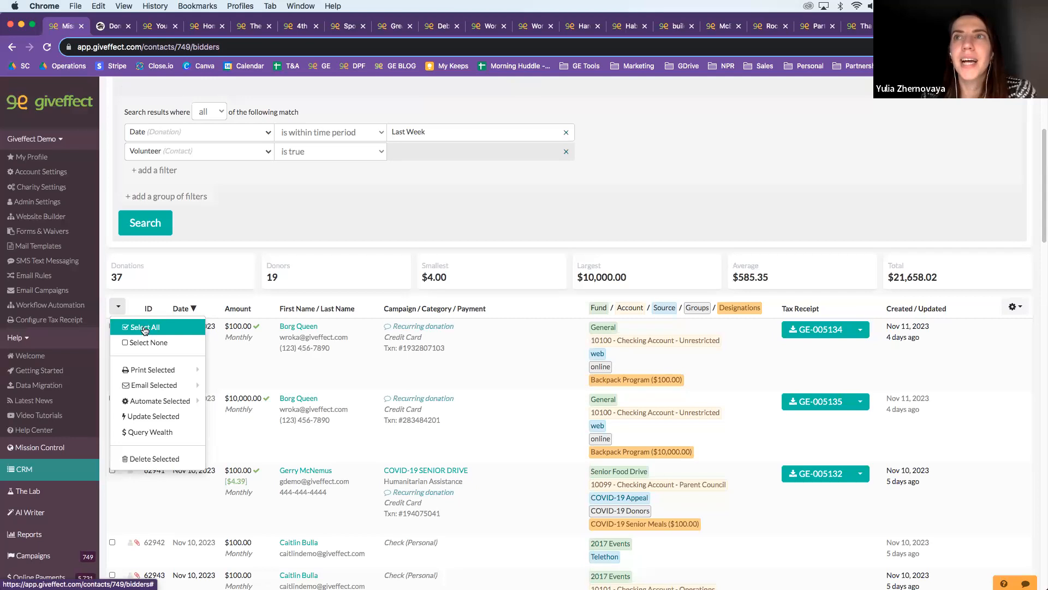
pyautogui.click(134, 328)
pyautogui.click(118, 307)
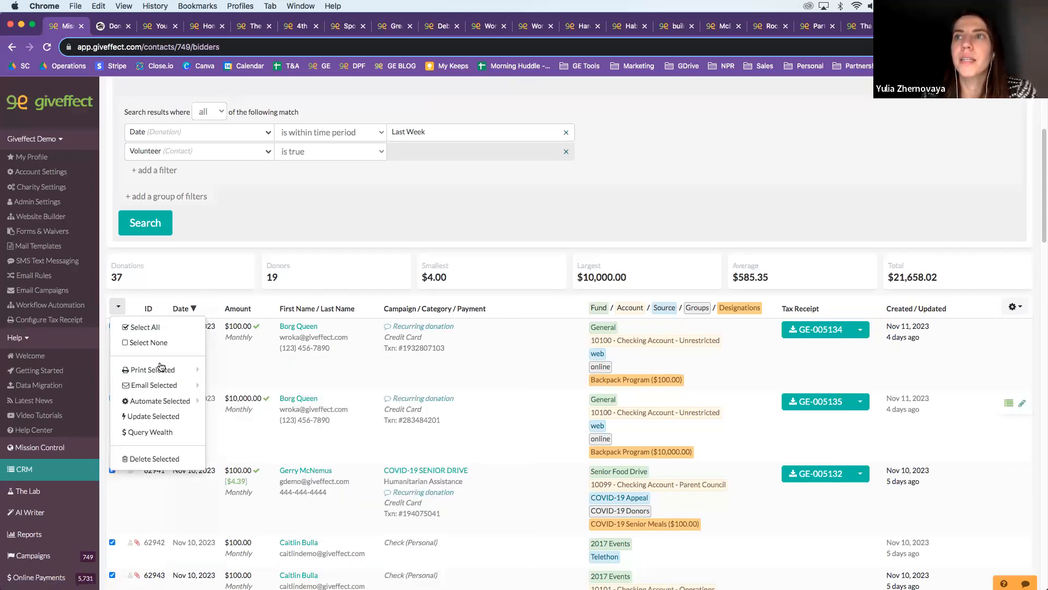
pyautogui.moveTo(158, 370)
pyautogui.moveTo(259, 401)
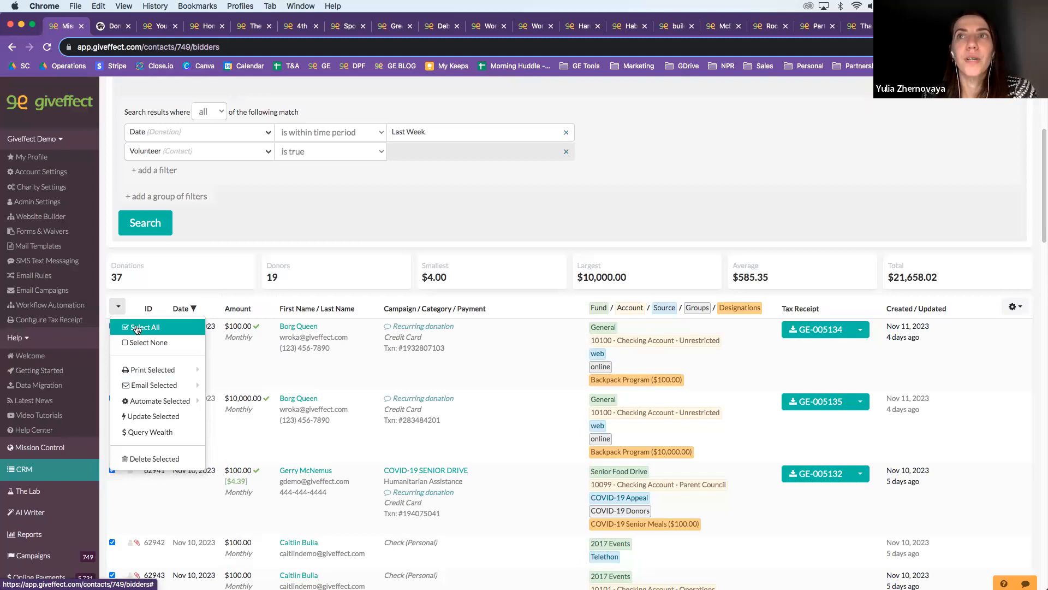
pyautogui.moveTo(146, 389)
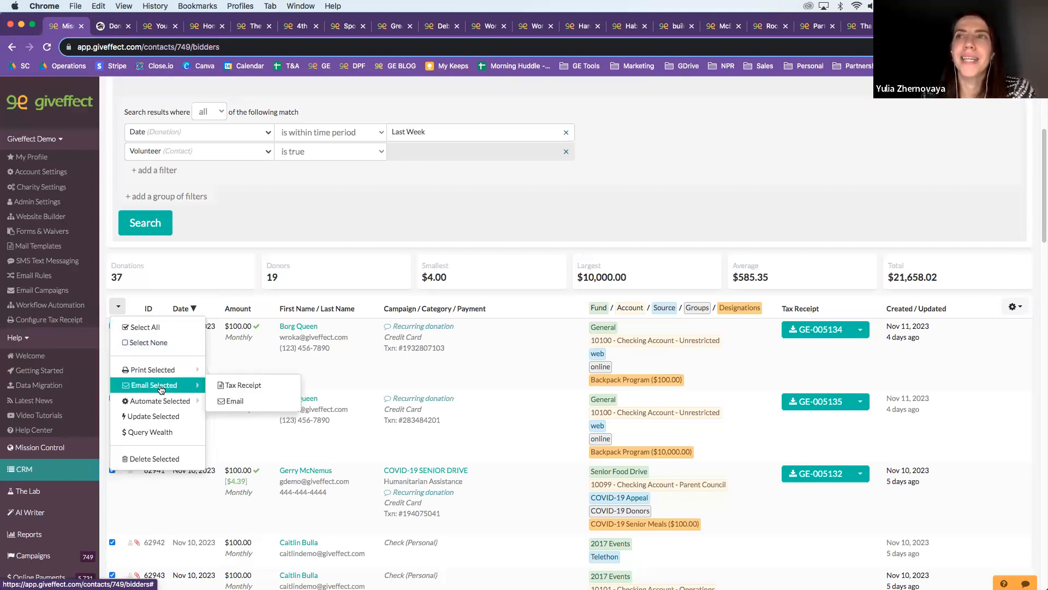
pyautogui.click(249, 402)
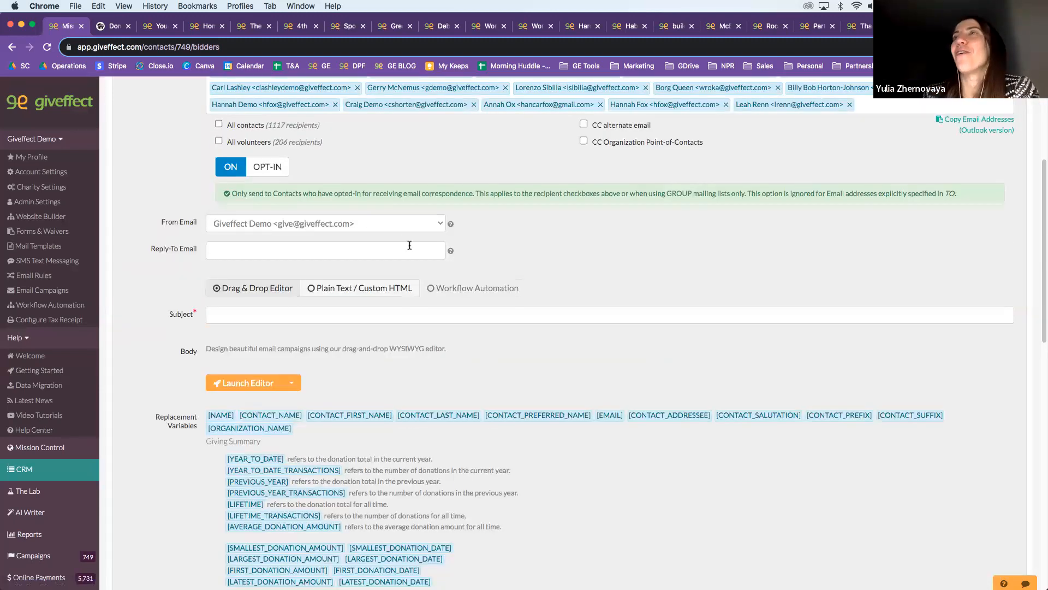
pyautogui.scroll(3, 447, 250)
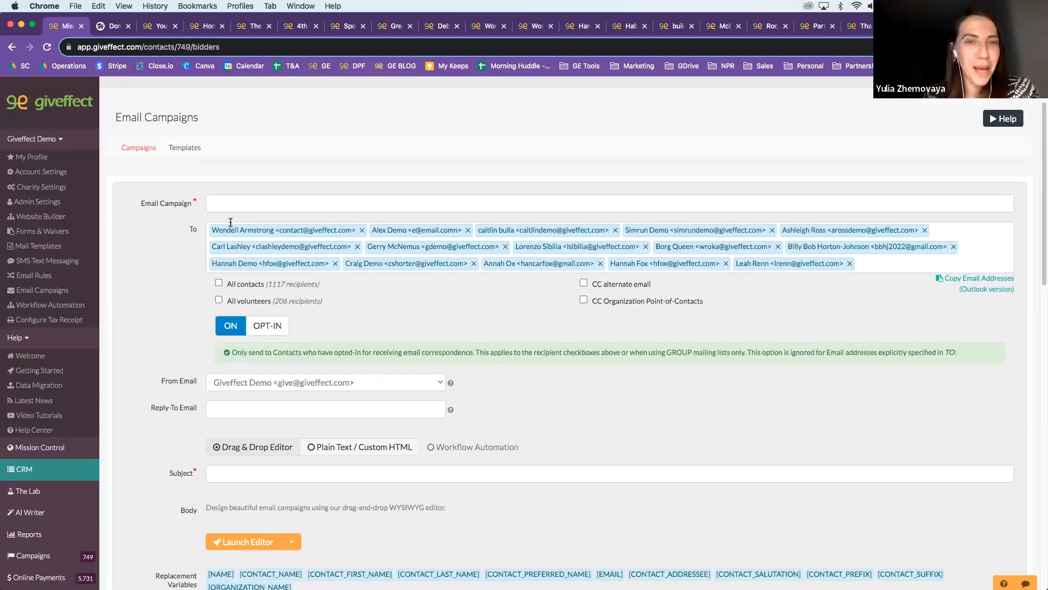
pyautogui.scroll(-1, 473, 247)
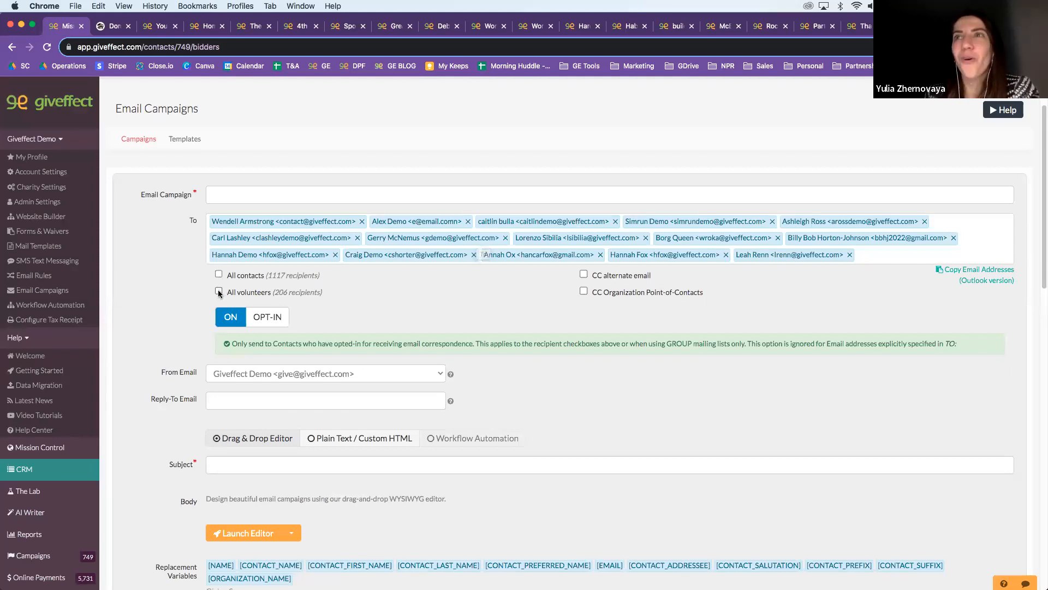
# Step: Find the Board Member group by entering "boa" and add it to the email campaign's recipients
pyautogui.click(864, 253)
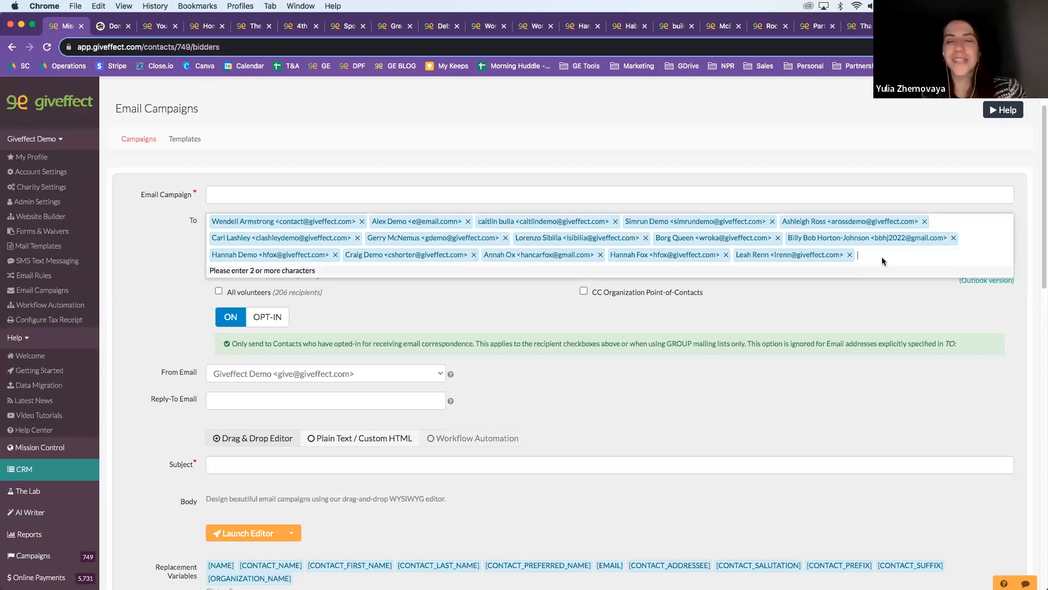
pyautogui.write('boa')
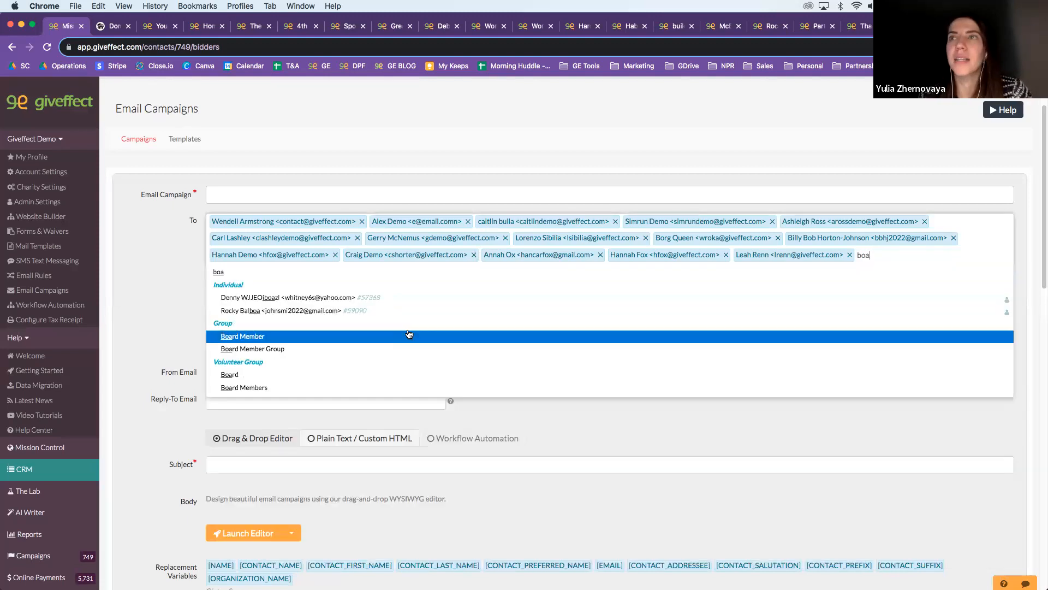
pyautogui.click(239, 337)
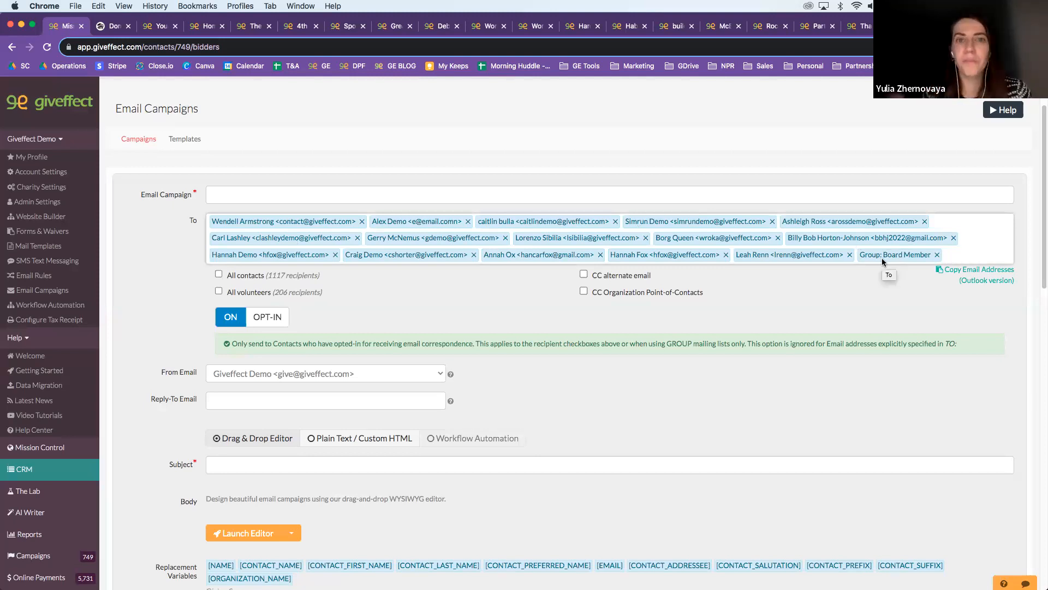
# Step: Compare the Plain Text / Custom HTML body option with the Drag & Drop Editor and look over the replacement variables
pyautogui.scroll(-5, 641, 383)
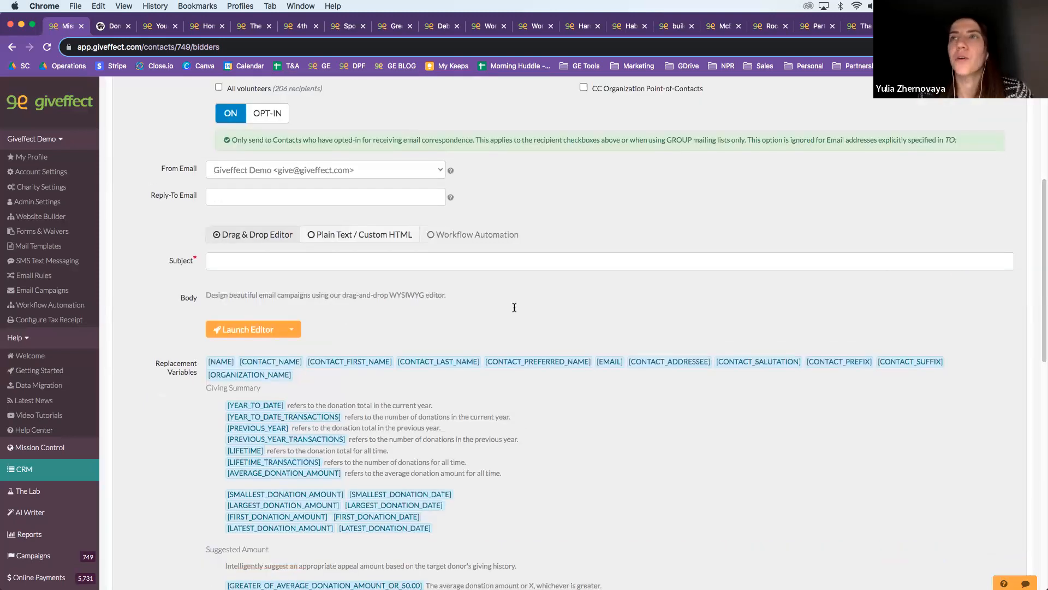
pyautogui.click(377, 235)
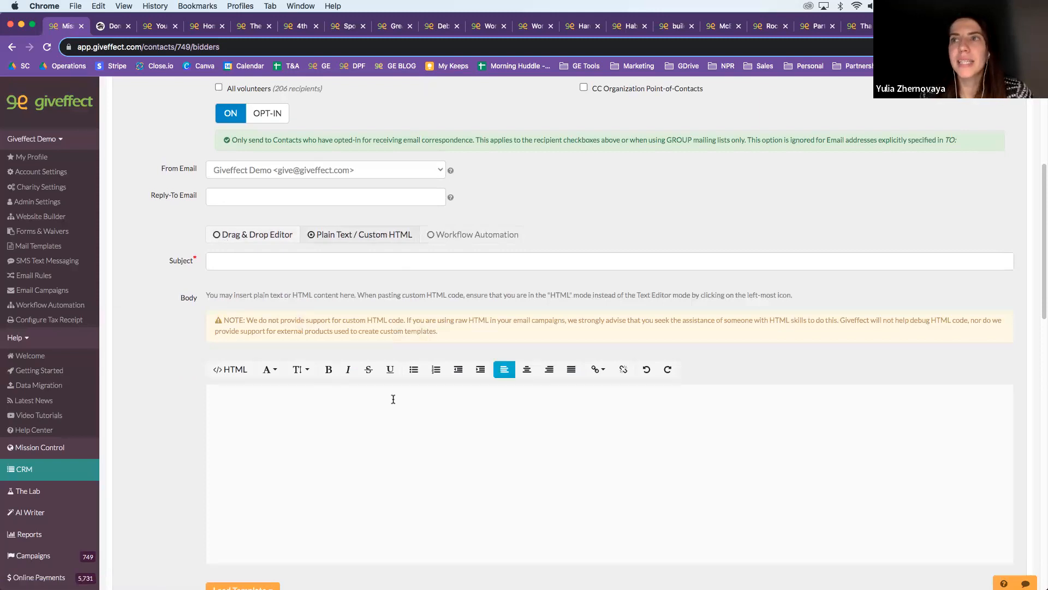
pyautogui.click(255, 238)
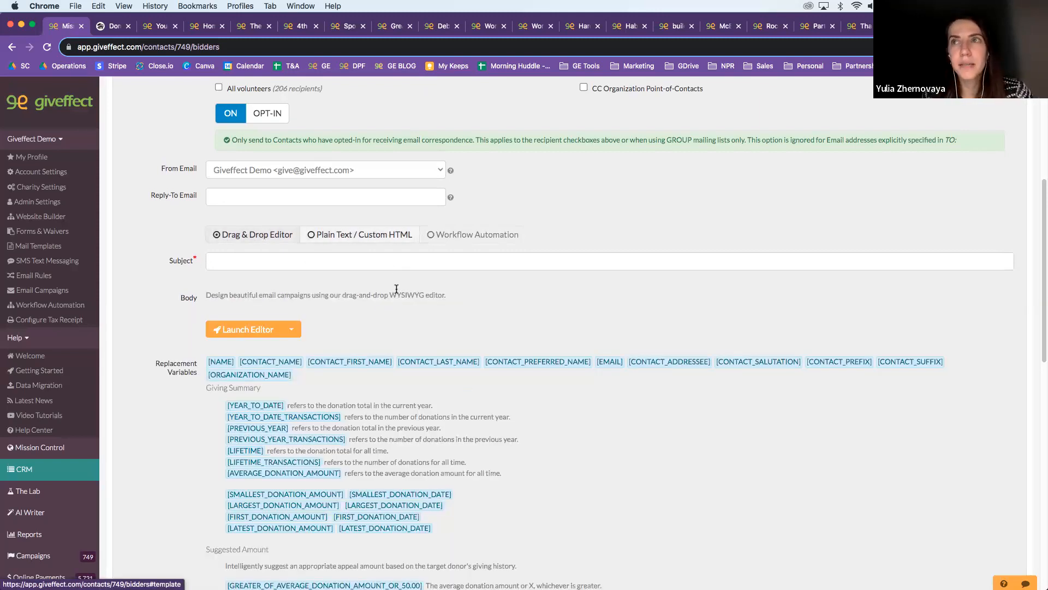
pyautogui.scroll(-7, 535, 382)
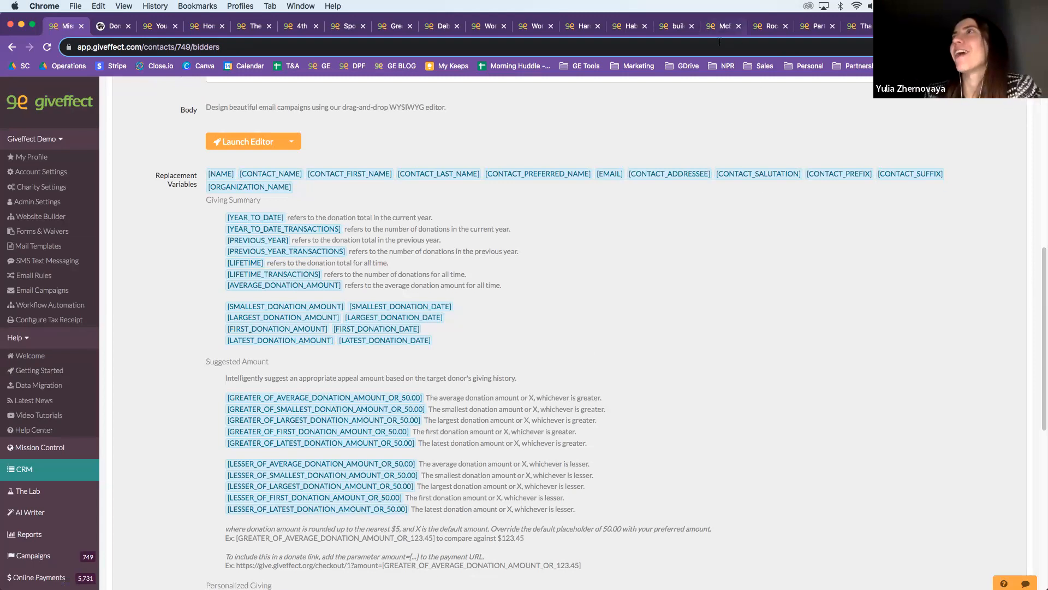
# Step: View the Habitat Kansas City Thanksgiving donor email and highlight its [PREVIOUS_YEAR] variable, reading on to the donation call
pyautogui.click(627, 25)
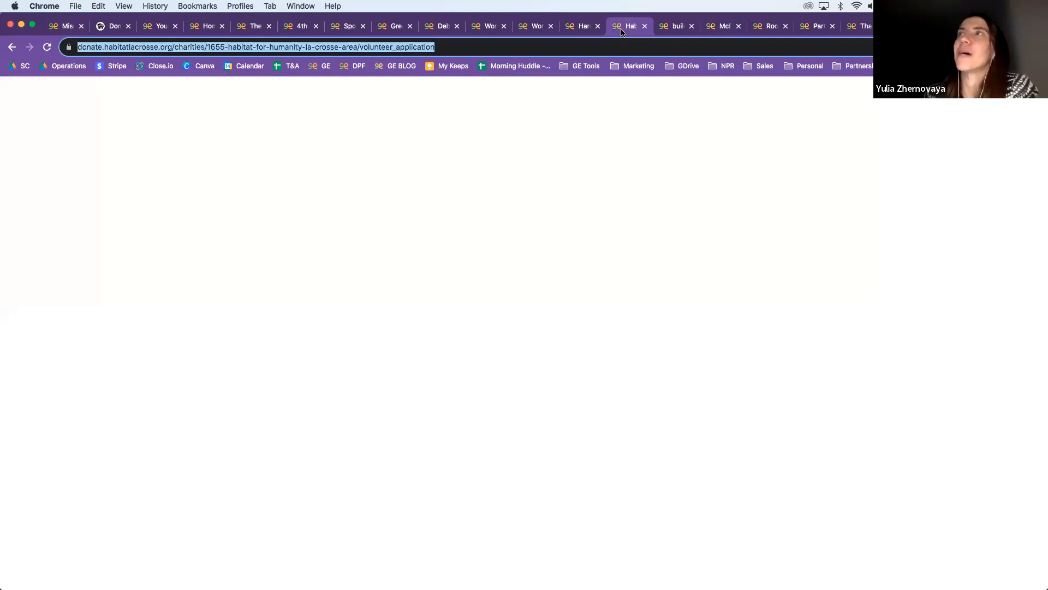
pyautogui.click(864, 29)
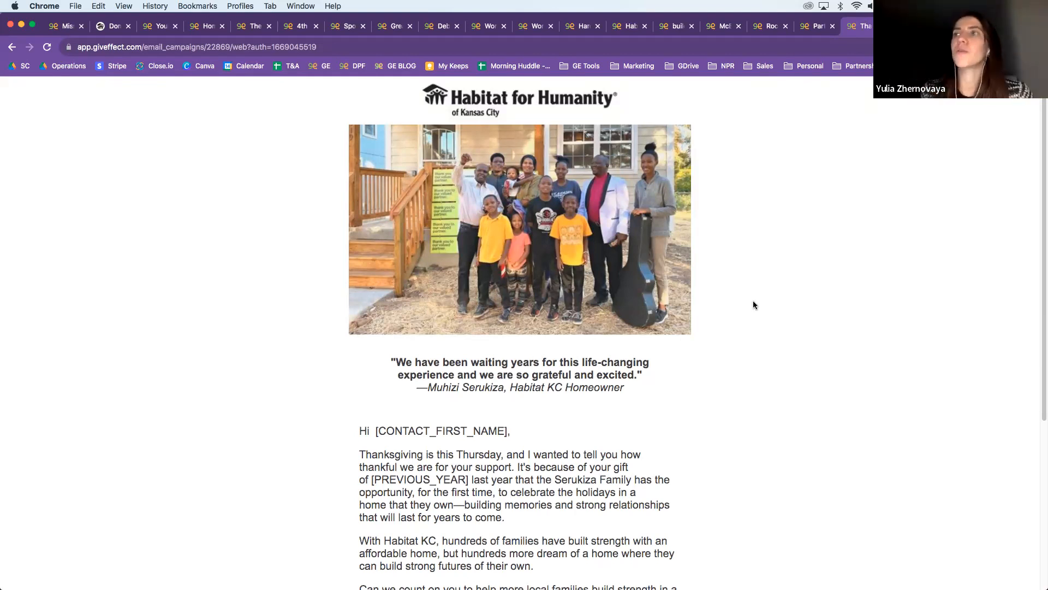
pyautogui.scroll(-2, 510, 370)
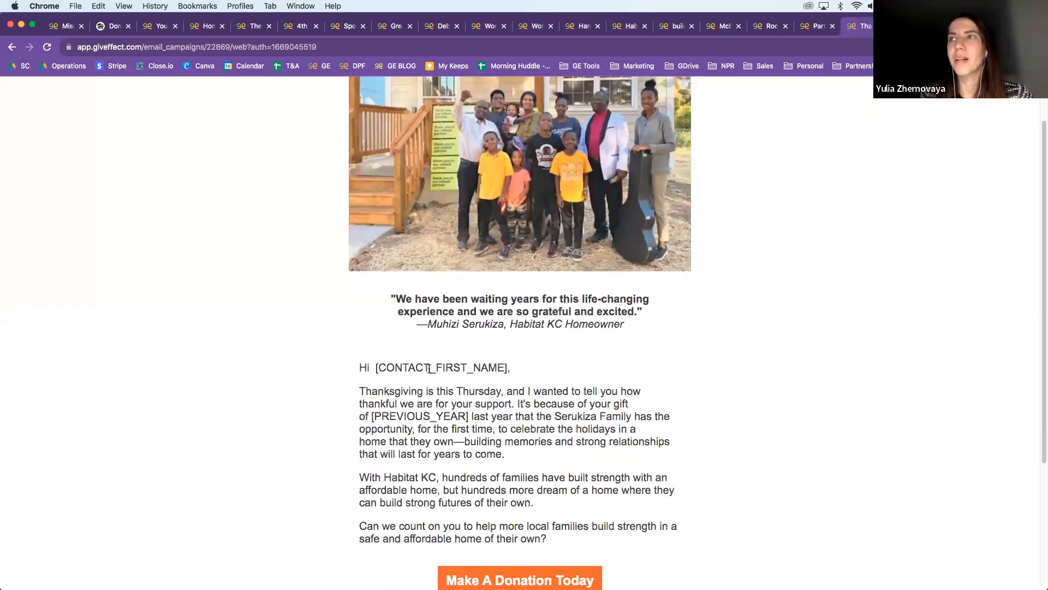
pyautogui.moveTo(371, 416); pyautogui.dragTo(476, 416)
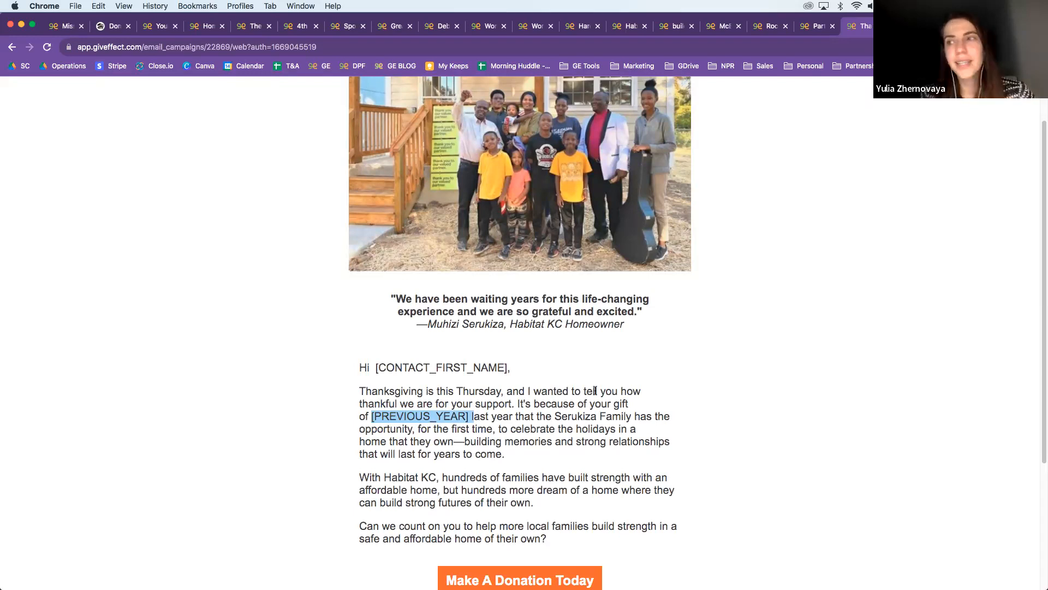
pyautogui.scroll(-2, 595, 391)
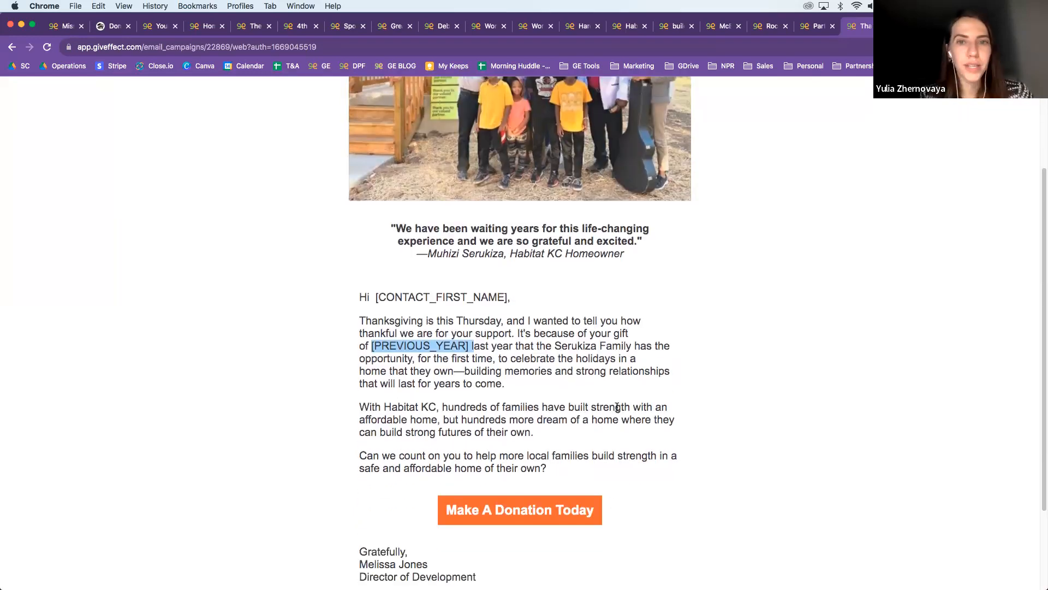
# Step: View the volunteer version of the Thanksgiving email and highlight its [YEAR_TO_DATE_COMPLETED_VOLUNTEER_HOURS] variable
pyautogui.click(909, 26)
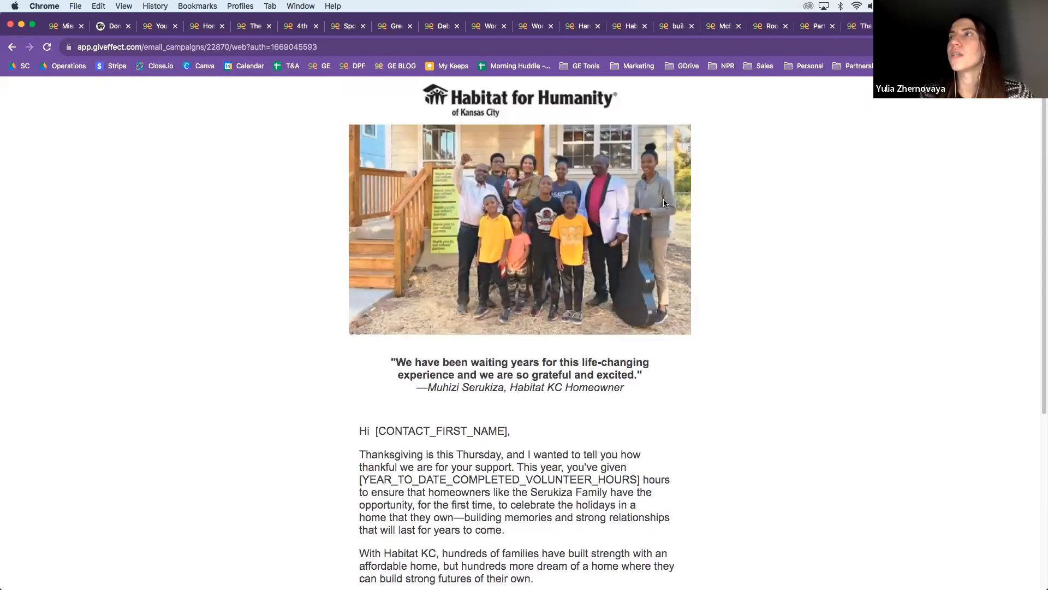
pyautogui.scroll(-5, 732, 280)
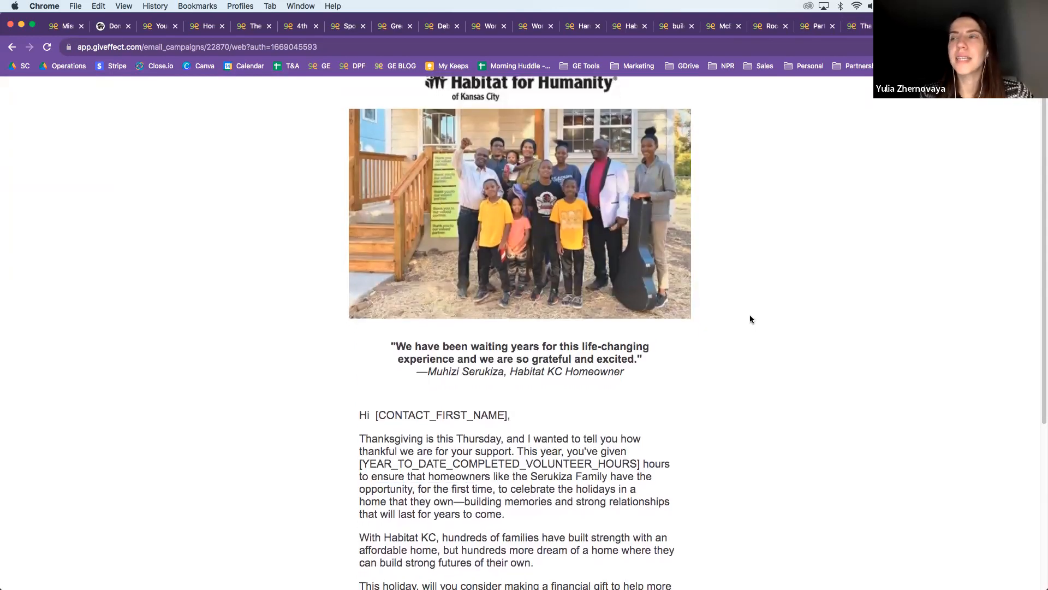
pyautogui.moveTo(360, 355); pyautogui.dragTo(638, 356)
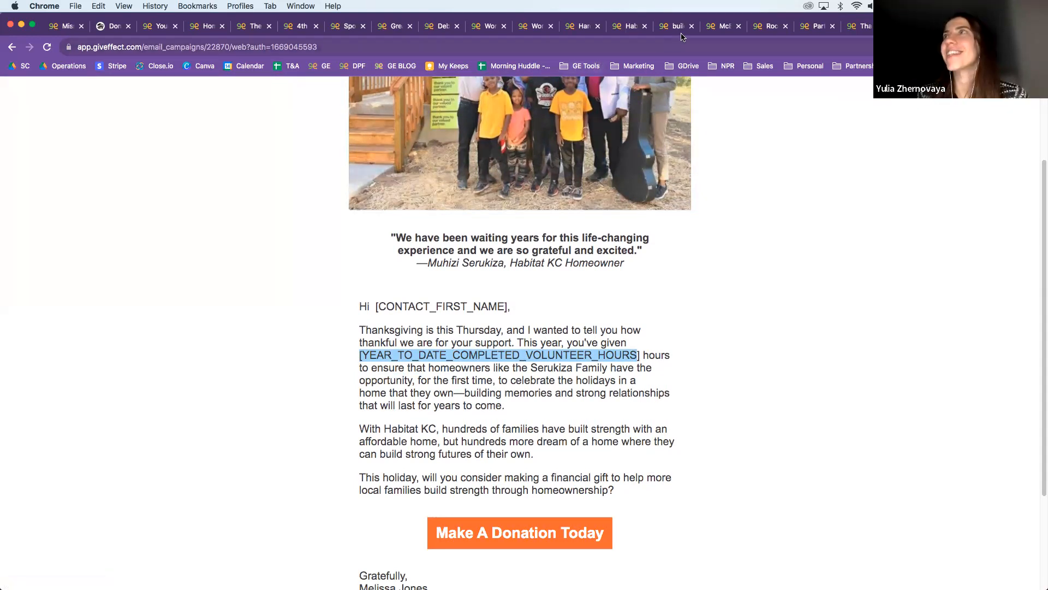
# Step: Open the Habitat La Crosse volunteer application and examine its personal information, background, address and experience sections
pyautogui.click(630, 32)
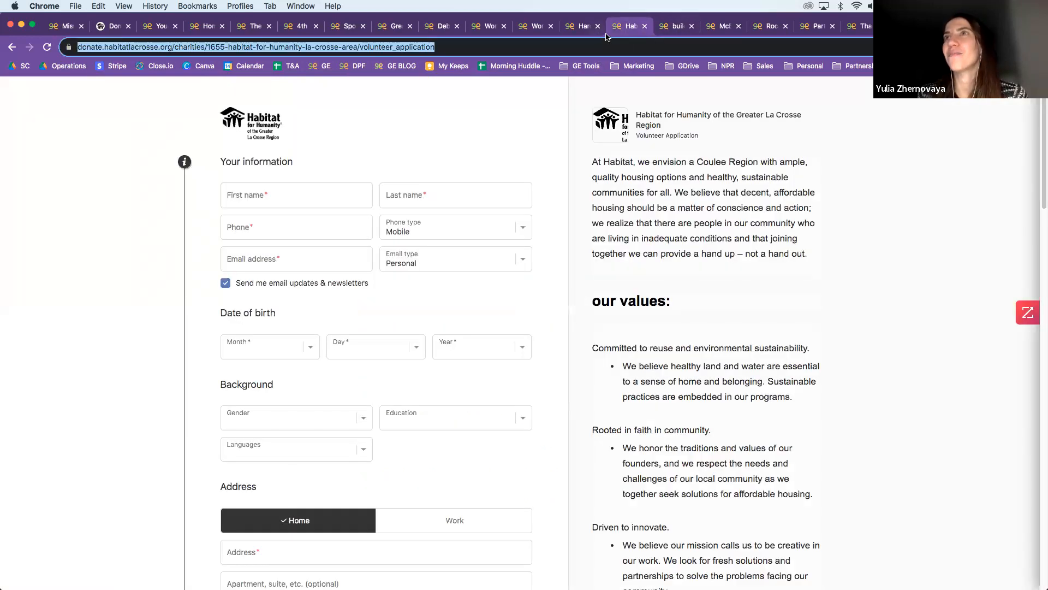
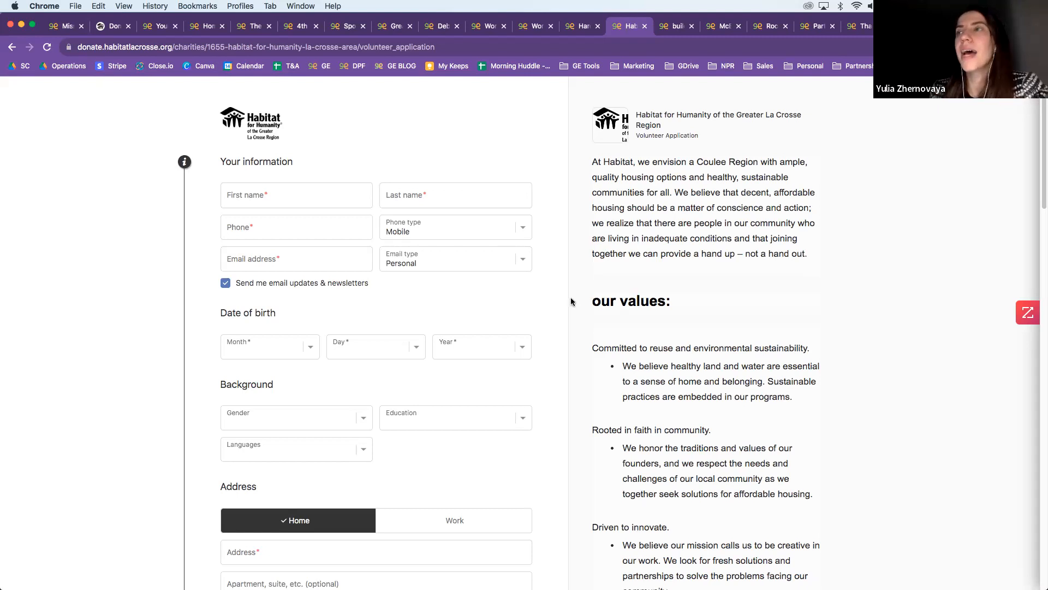
pyautogui.scroll(-1, 573, 302)
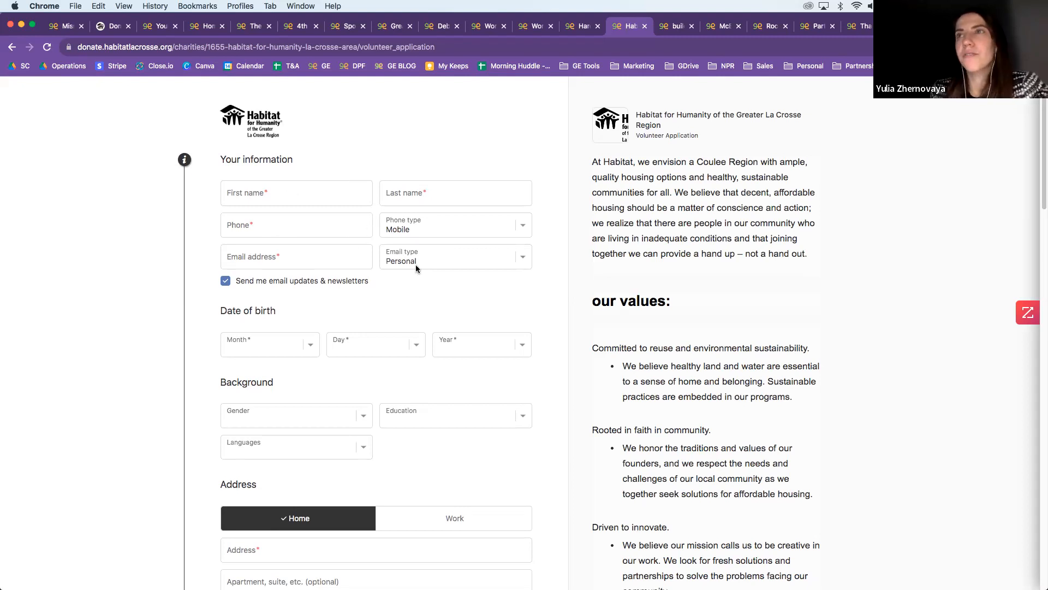
pyautogui.scroll(-1, 415, 265)
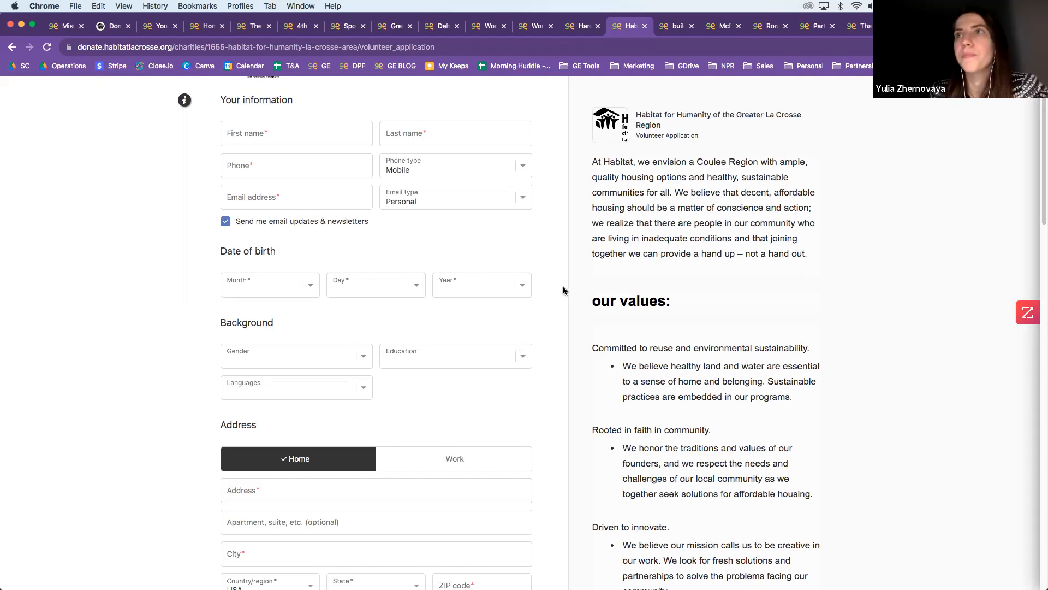
pyautogui.scroll(-5, 563, 286)
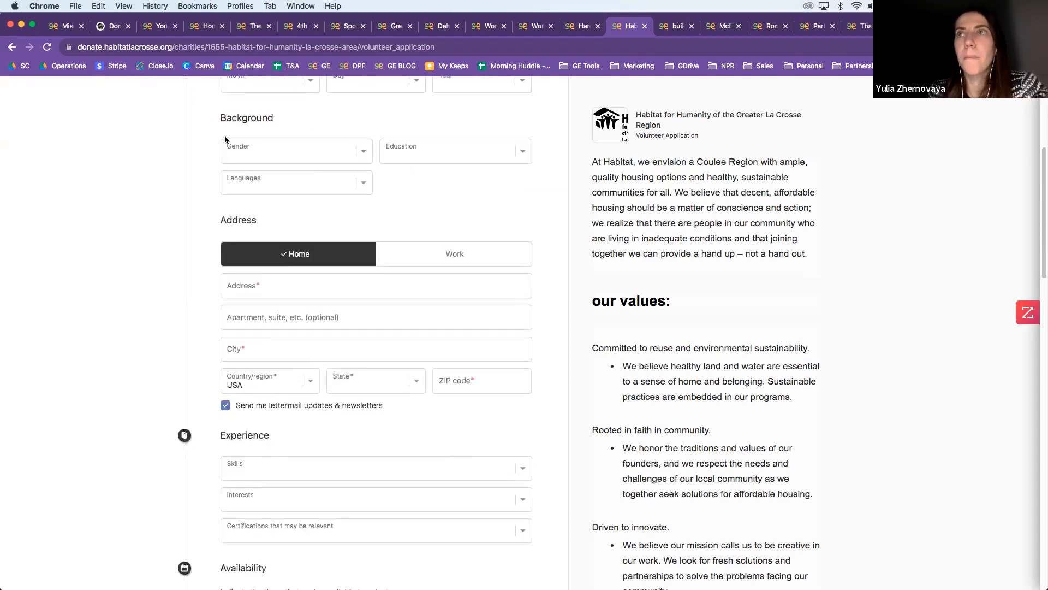
pyautogui.scroll(-1, 538, 226)
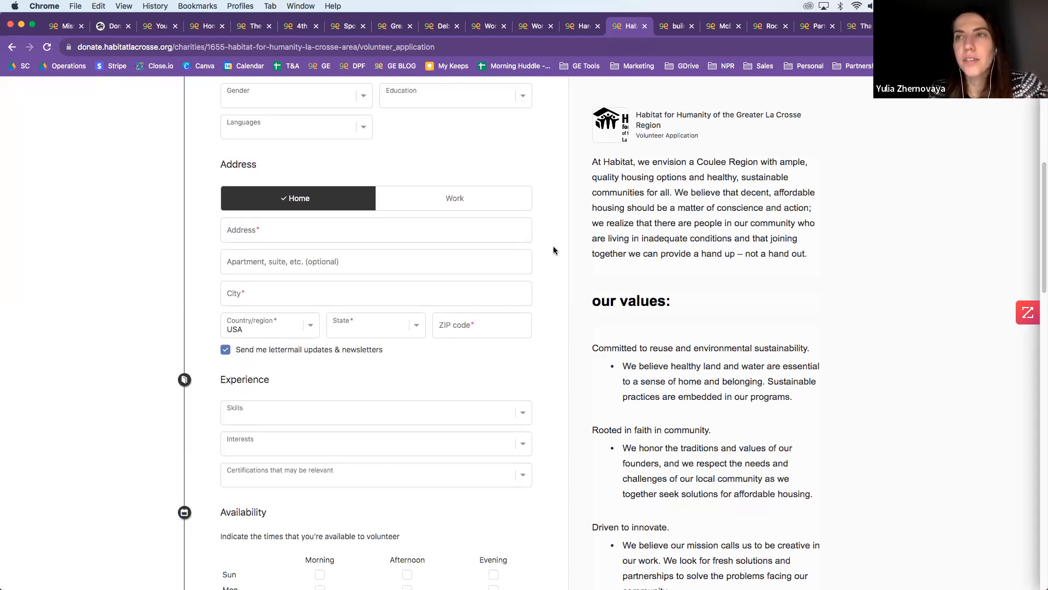
pyautogui.scroll(-3, 553, 246)
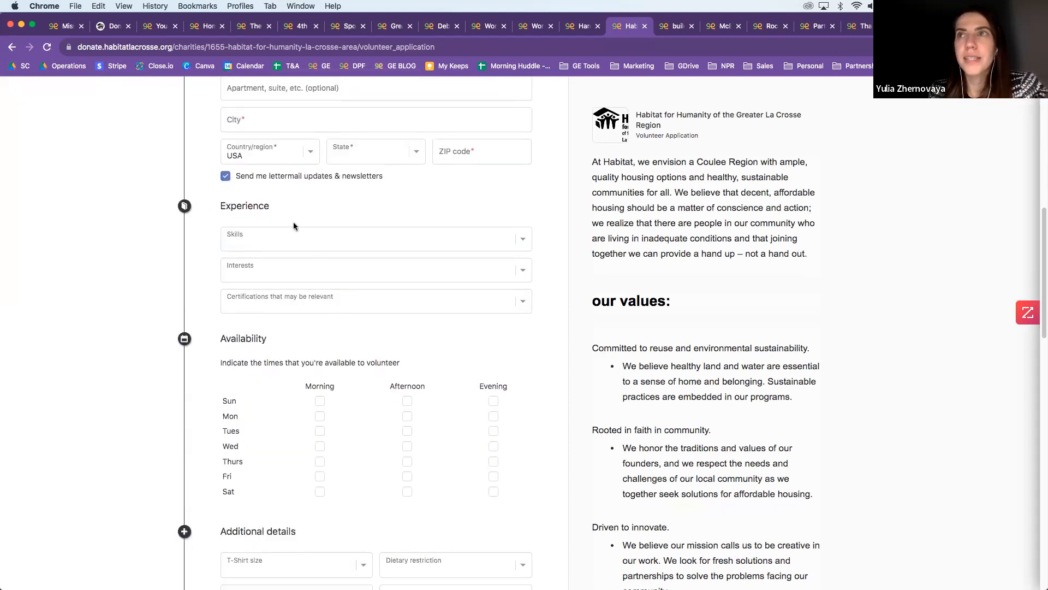
# Step: Mark the volunteer's availability as Sunday morning, Tuesday afternoon and Friday evening
pyautogui.scroll(-2, 313, 294)
pyautogui.click(320, 325)
pyautogui.click(407, 355)
pyautogui.click(493, 400)
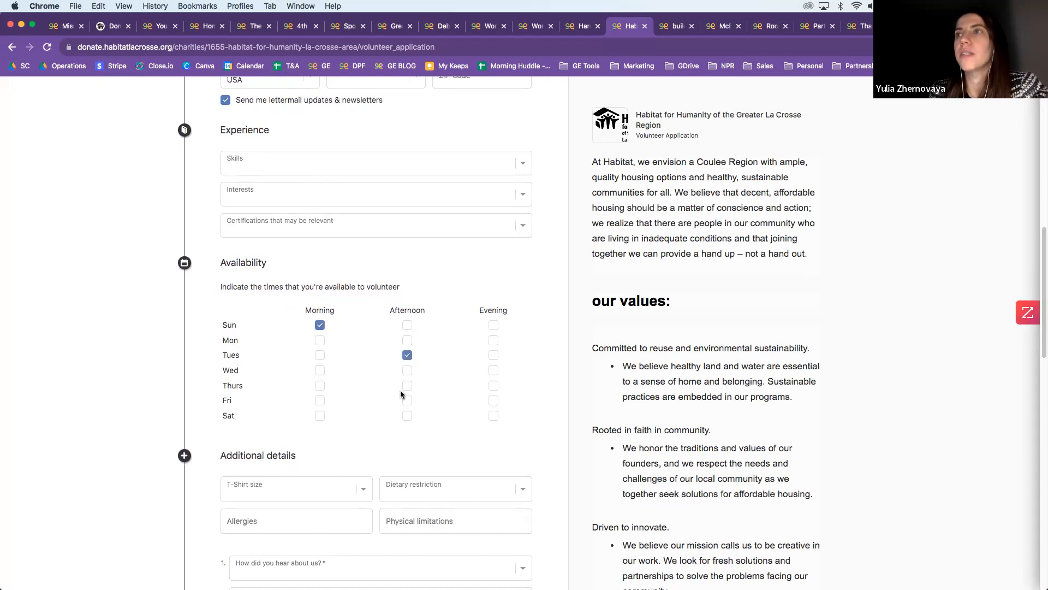
# Step: Highlight the Additional details heading and examine that section's fields and numbered custom questions
pyautogui.scroll(-3, 454, 360)
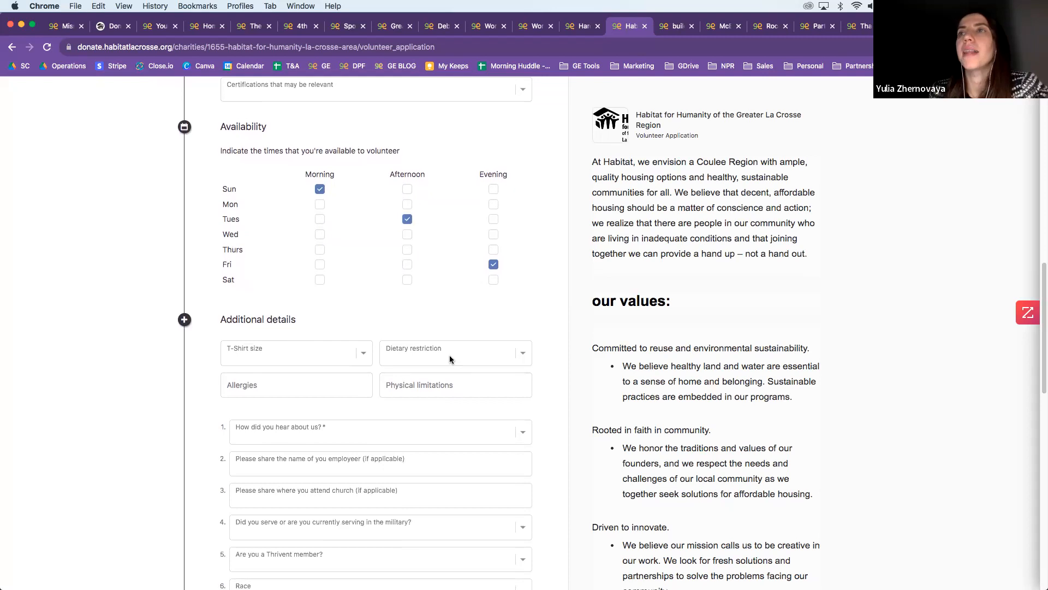
pyautogui.moveTo(221, 302); pyautogui.dragTo(313, 299)
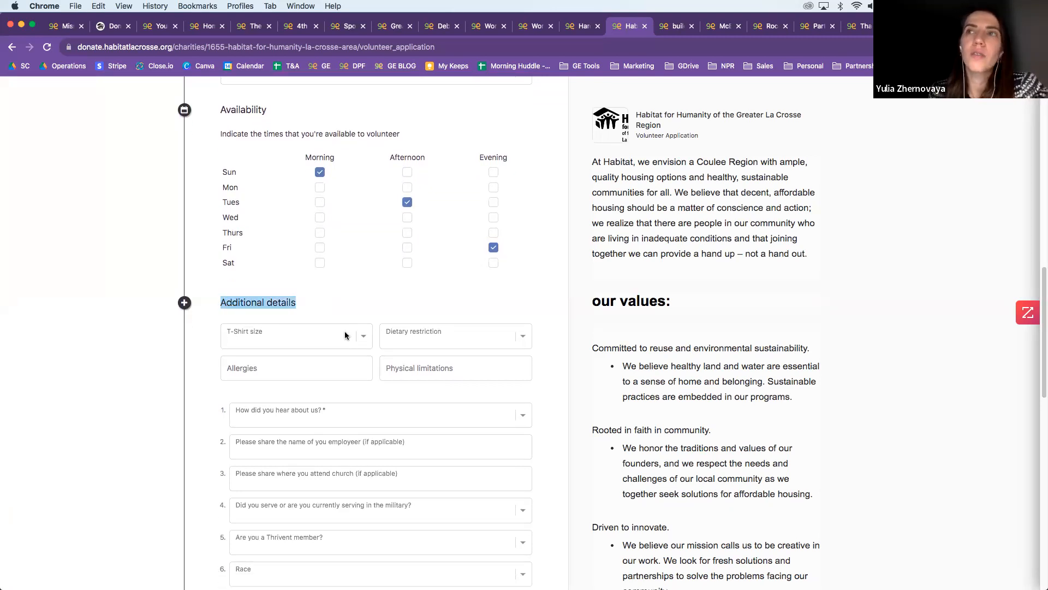
pyautogui.scroll(-1, 523, 307)
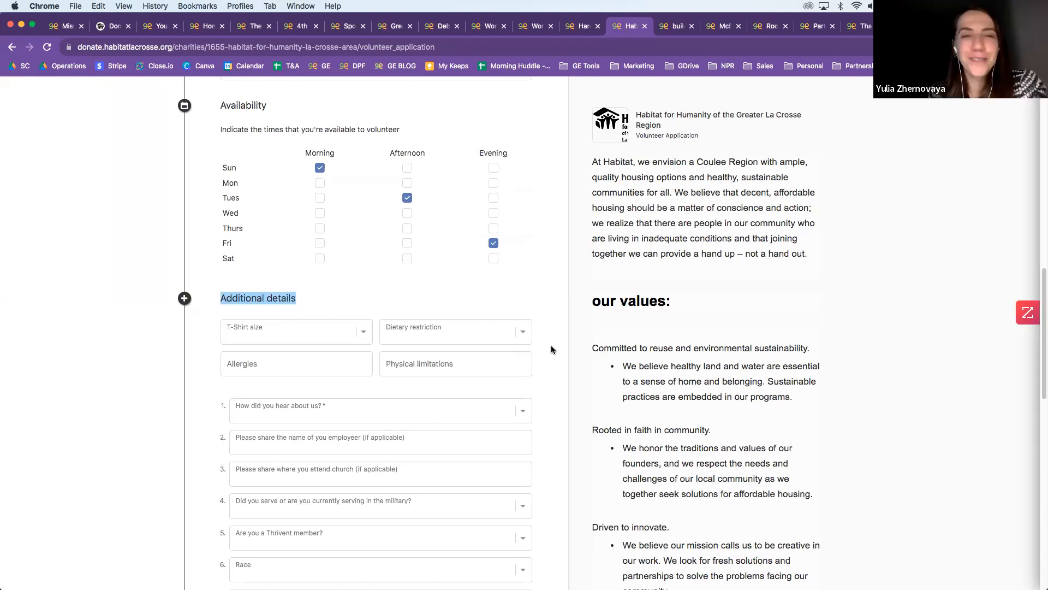
pyautogui.scroll(-5, 545, 348)
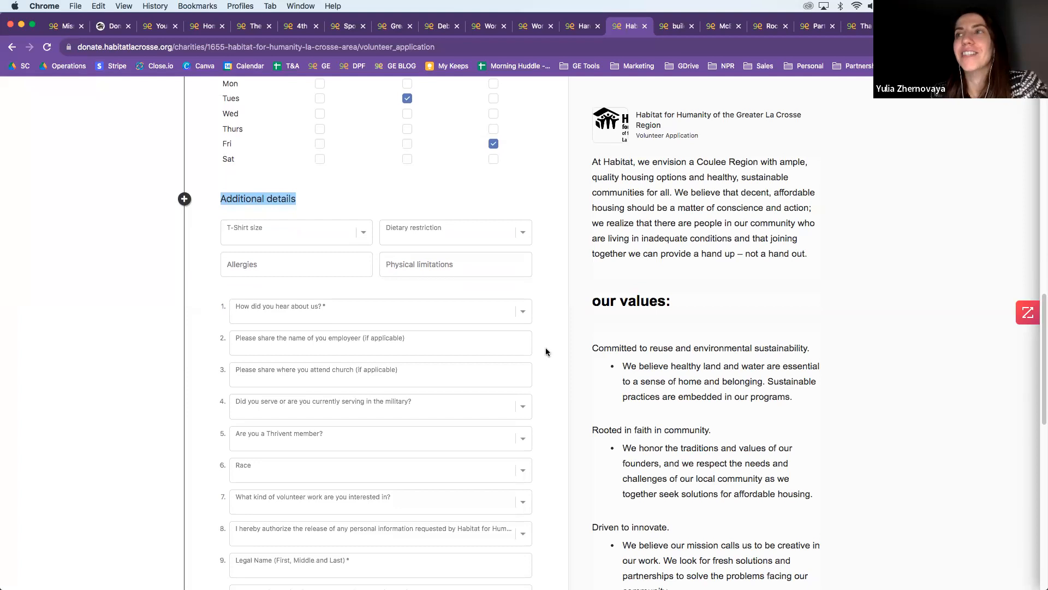
pyautogui.scroll(-1, 546, 351)
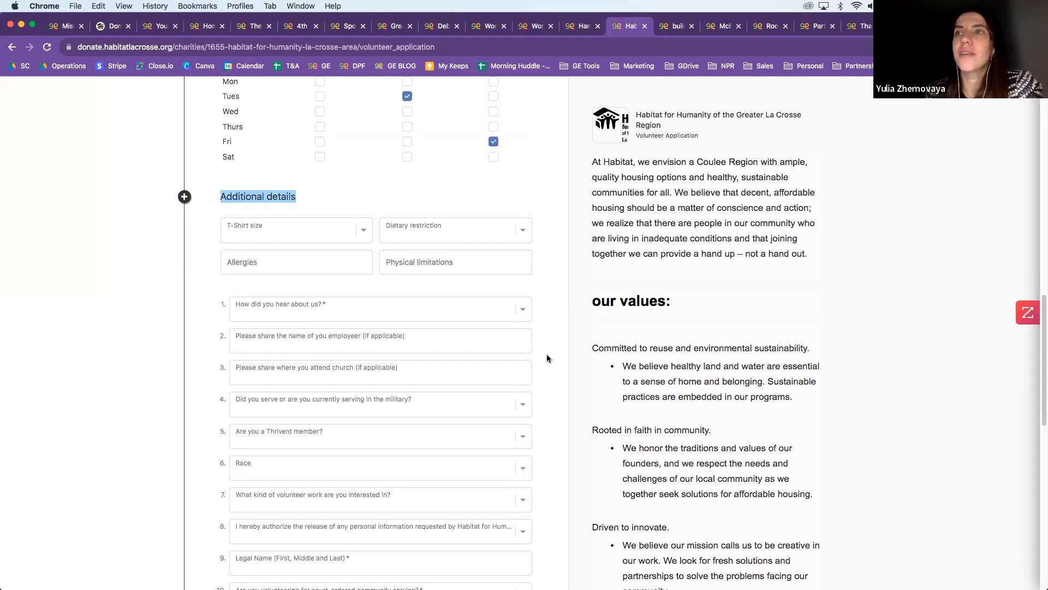
pyautogui.scroll(-3, 546, 353)
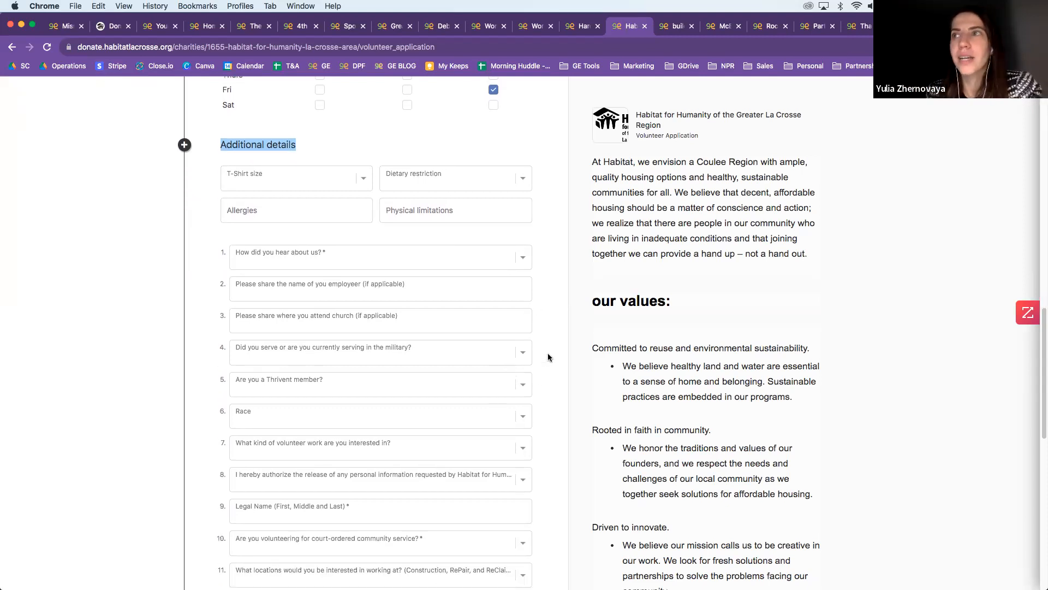
pyautogui.scroll(-1, 548, 353)
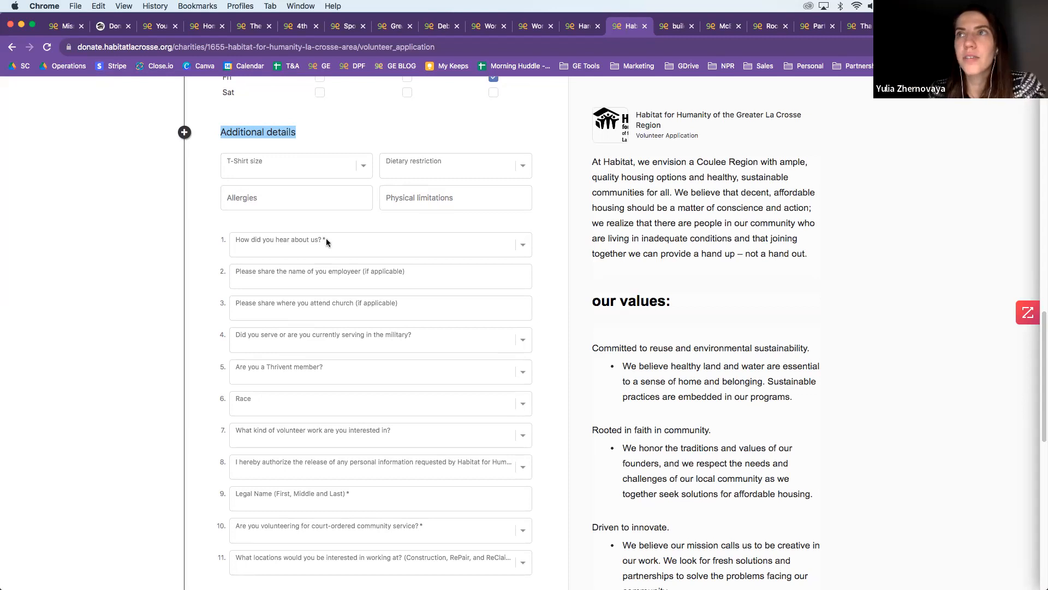
pyautogui.scroll(-5, 592, 329)
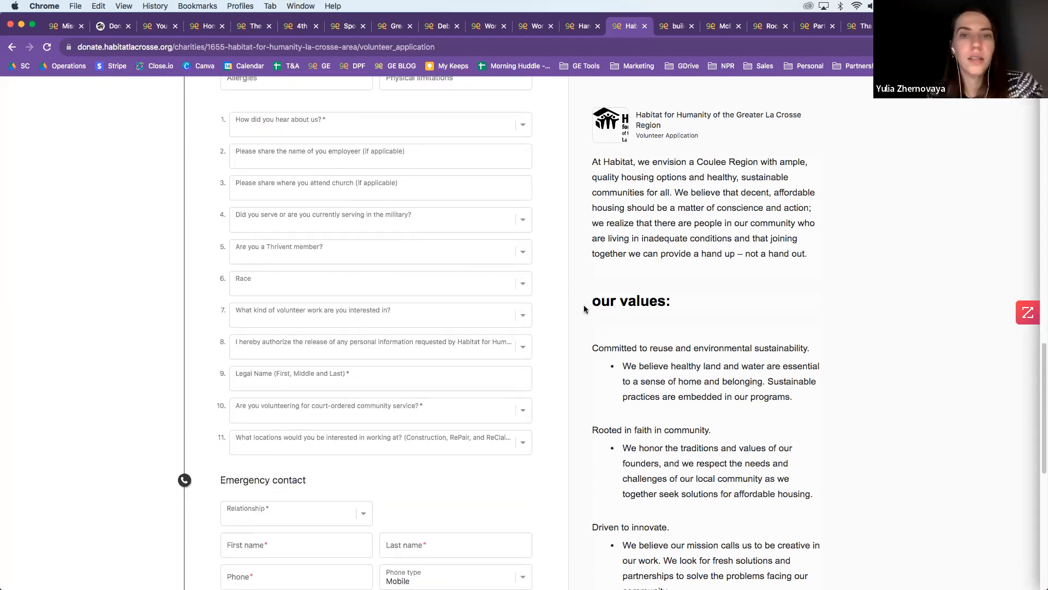
# Step: Review the emergency contact, contact address and confirmation sections through the end of the volunteer application
pyautogui.scroll(-7, 554, 304)
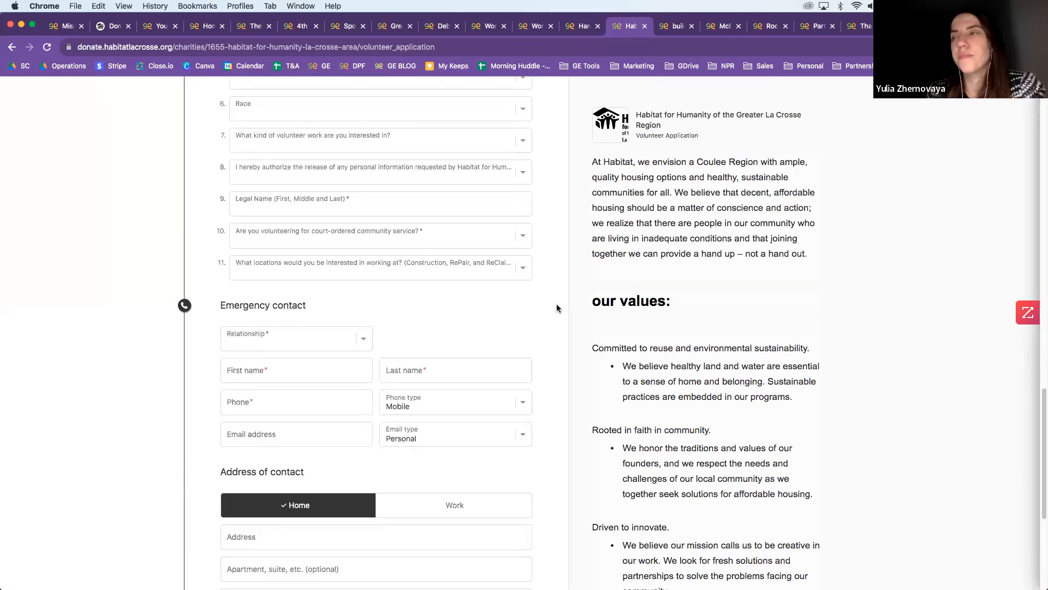
pyautogui.scroll(-3, 555, 305)
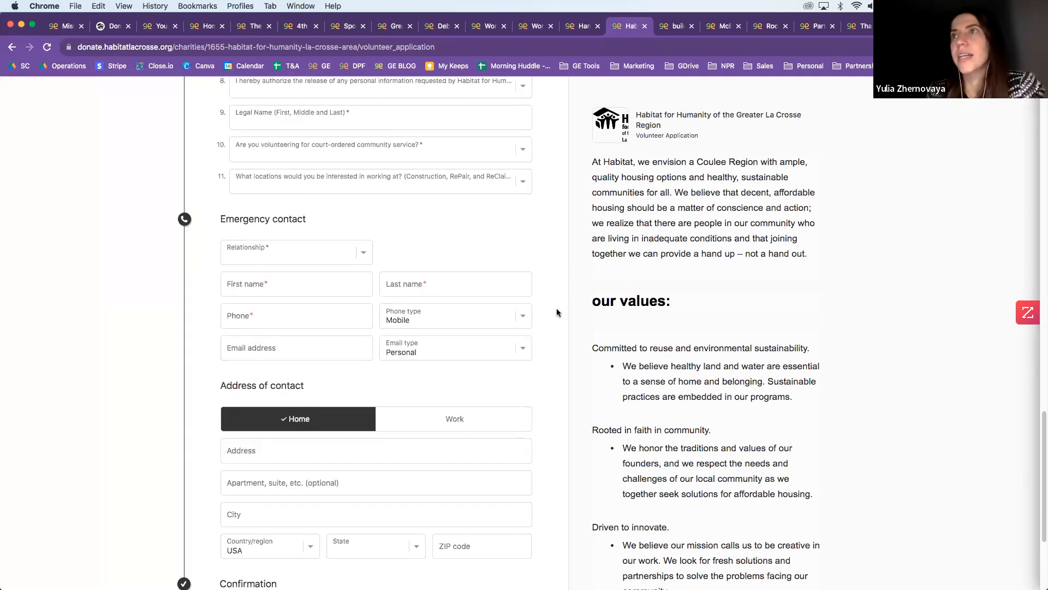
pyautogui.scroll(-4, 551, 290)
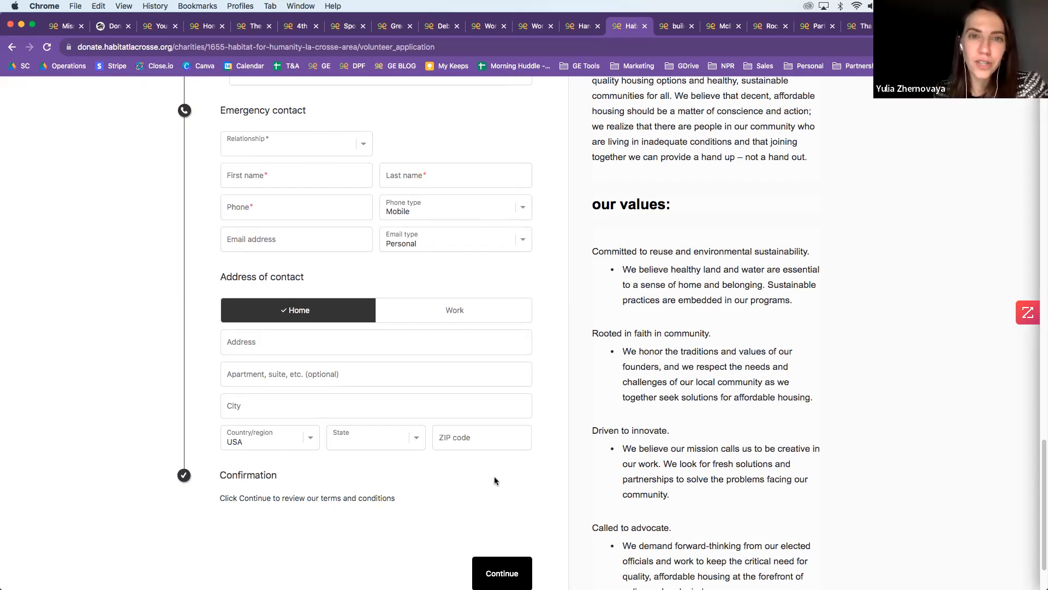
pyautogui.scroll(-2, 503, 477)
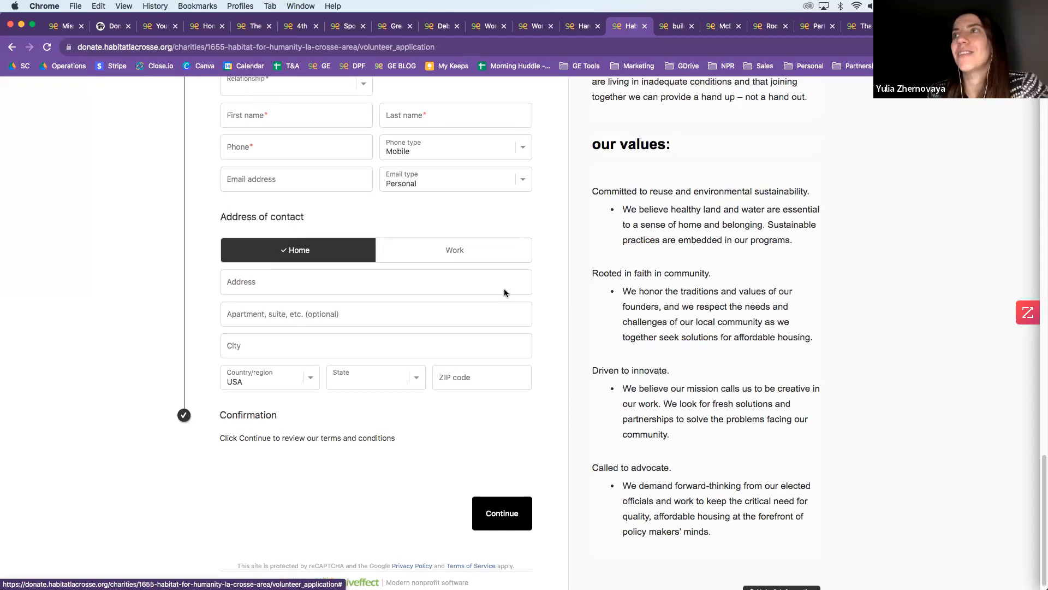
# Step: Open the Habitat Kansas City volunteer calendar and review its age requirements, signup instructions, construction note and shift filters
pyautogui.scroll(10, 503, 292)
pyautogui.scroll(10, 543, 316)
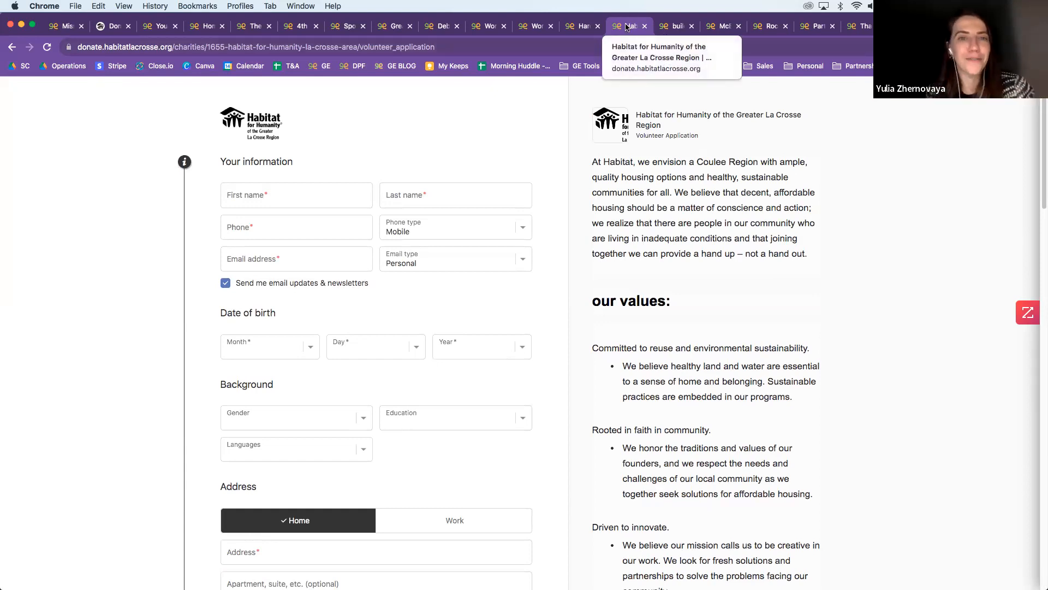
pyautogui.click(677, 26)
pyautogui.scroll(4, 771, 249)
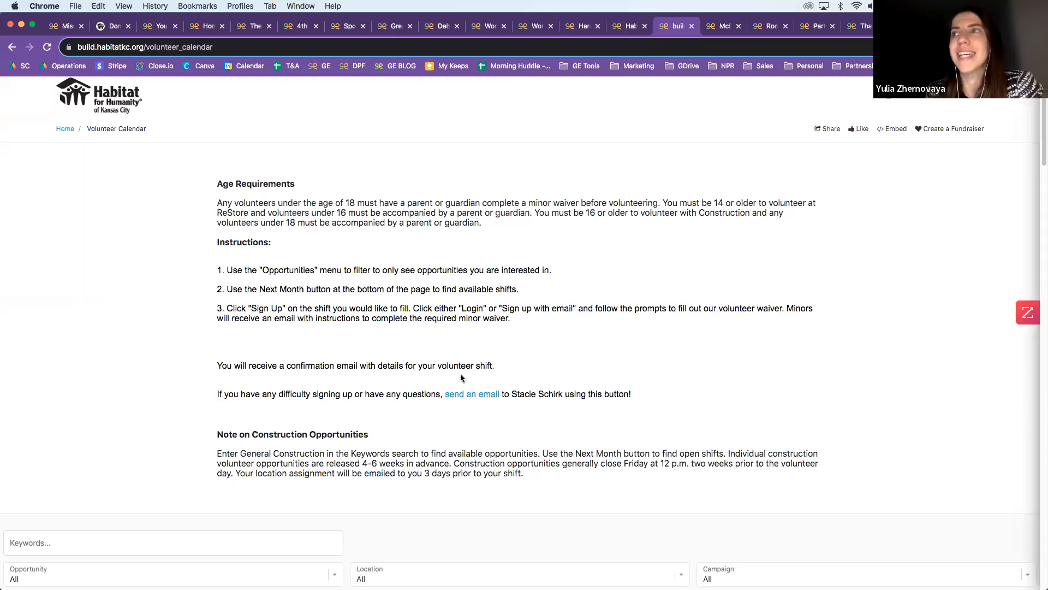
pyautogui.scroll(-5, 699, 349)
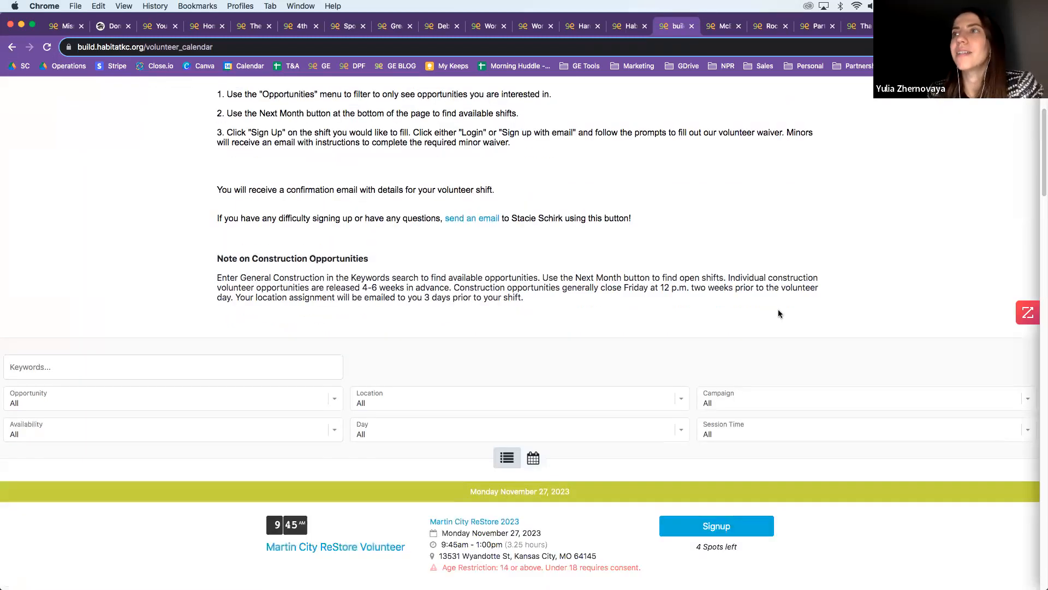
pyautogui.scroll(-4, 850, 309)
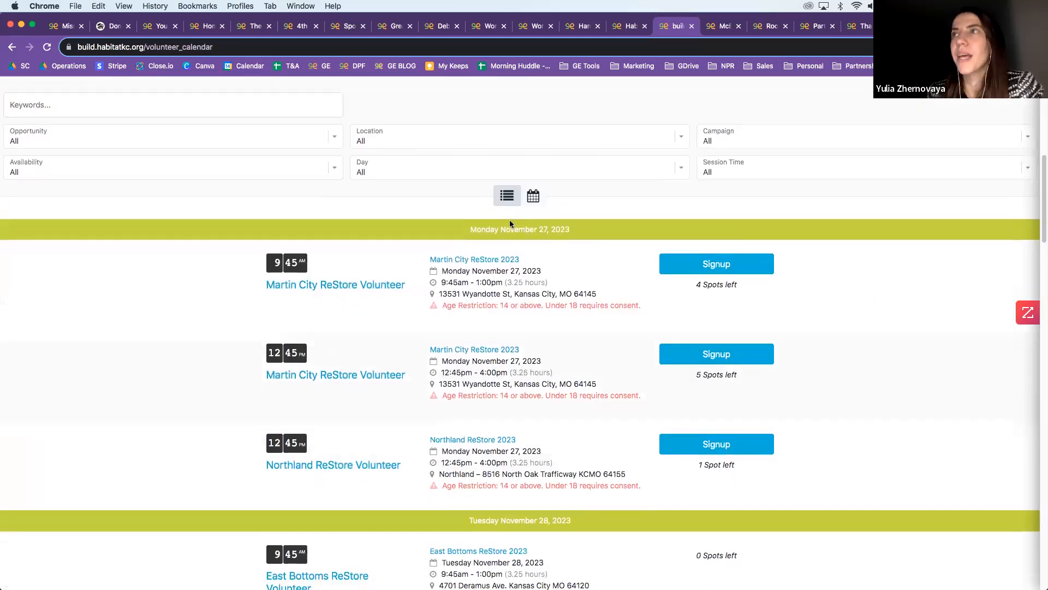
# Step: Display the volunteer shifts as a monthly calendar for November 2023, and return to the list view
pyautogui.click(534, 196)
pyautogui.scroll(-5, 655, 273)
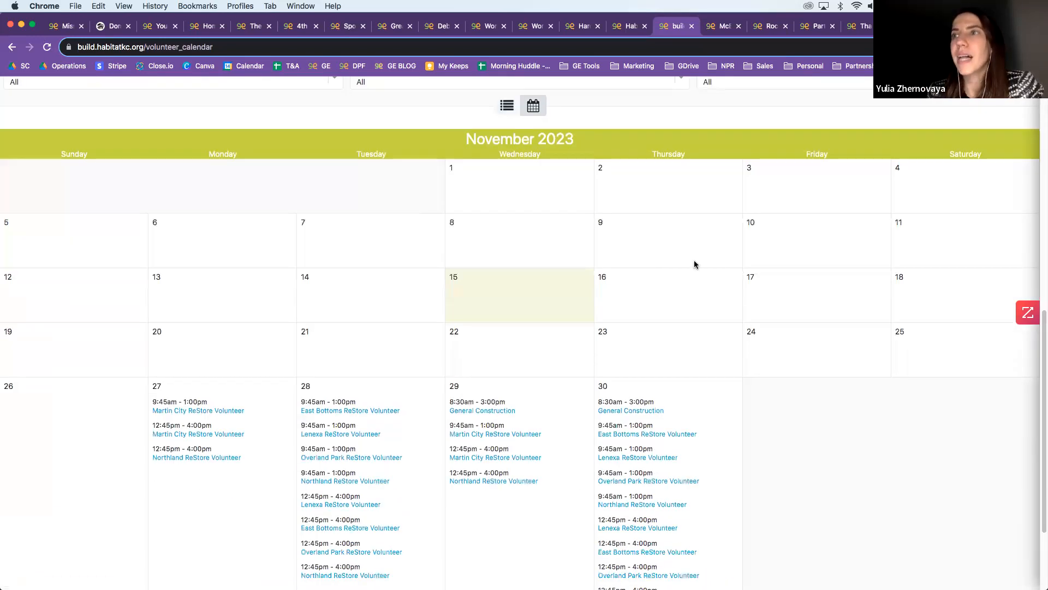
pyautogui.scroll(3, 691, 262)
pyautogui.click(507, 182)
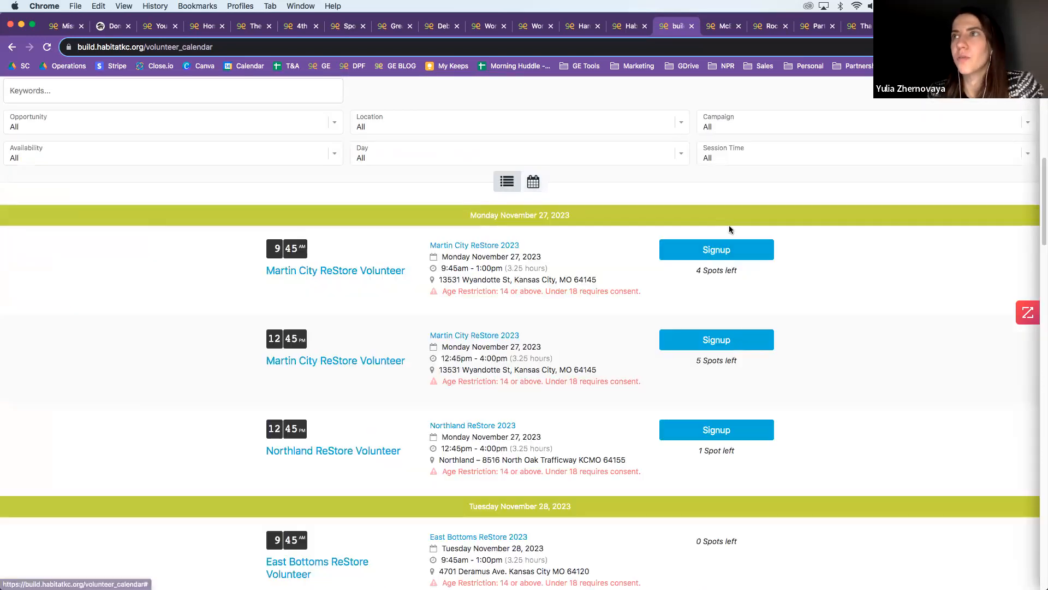
# Step: Show the available Location filter choices for the volunteer shifts, and close them without choosing one
pyautogui.scroll(1, 388, 129)
pyautogui.click(399, 140)
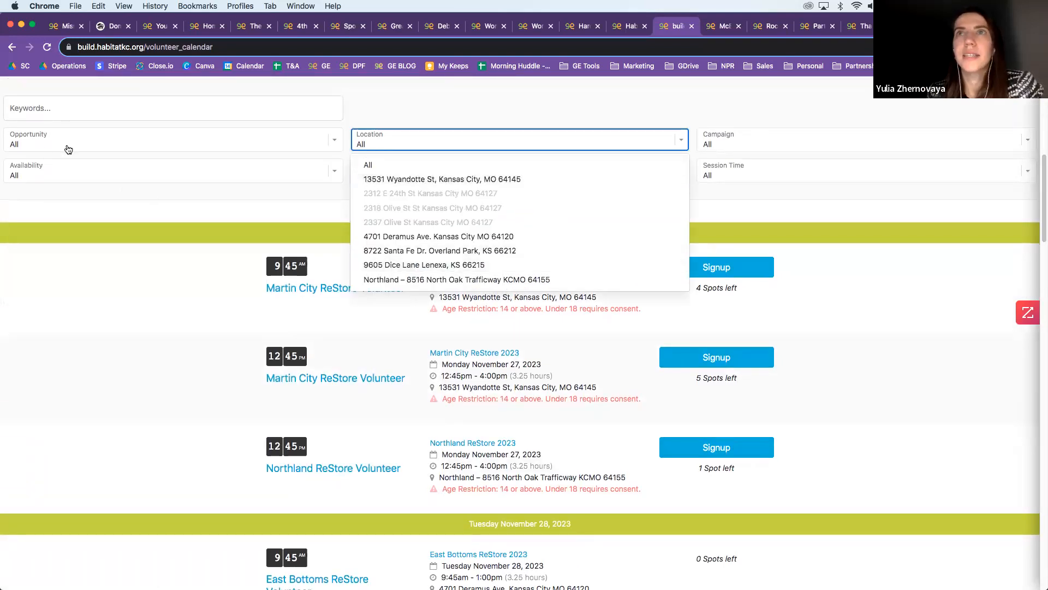
pyautogui.click(183, 197)
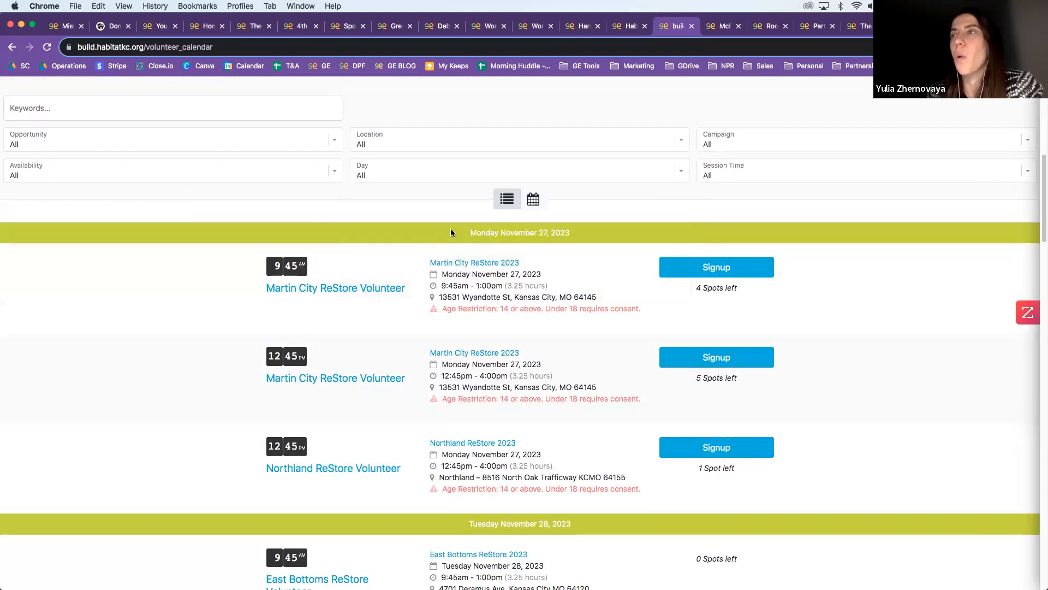
# Step: Highlight the date, location and age restriction details of the 9:45am Martin City ReStore shift on November 27, 2023
pyautogui.scroll(-5, 990, 252)
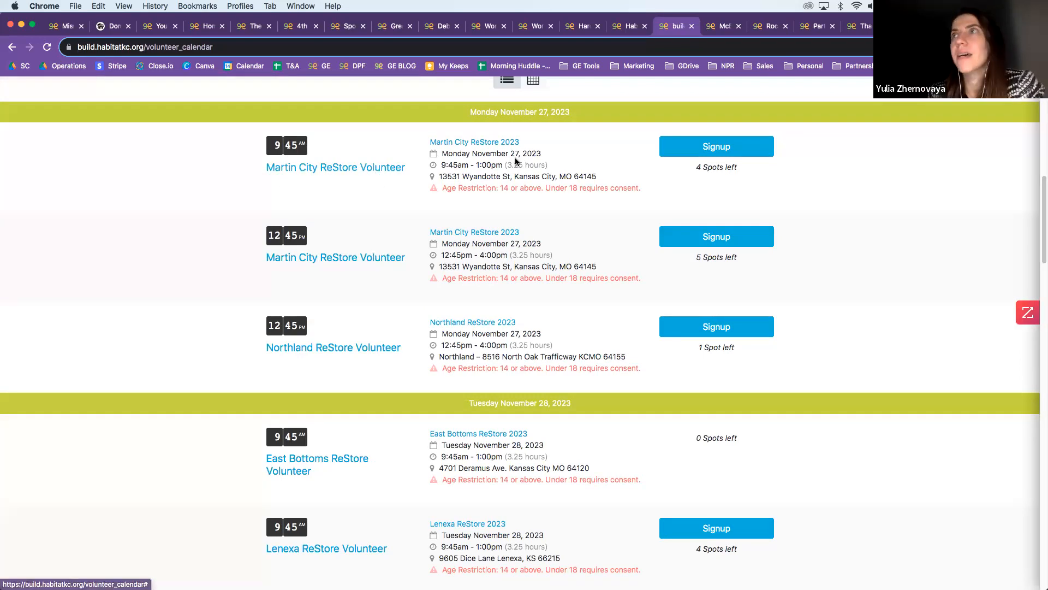
pyautogui.moveTo(448, 164); pyautogui.dragTo(511, 153)
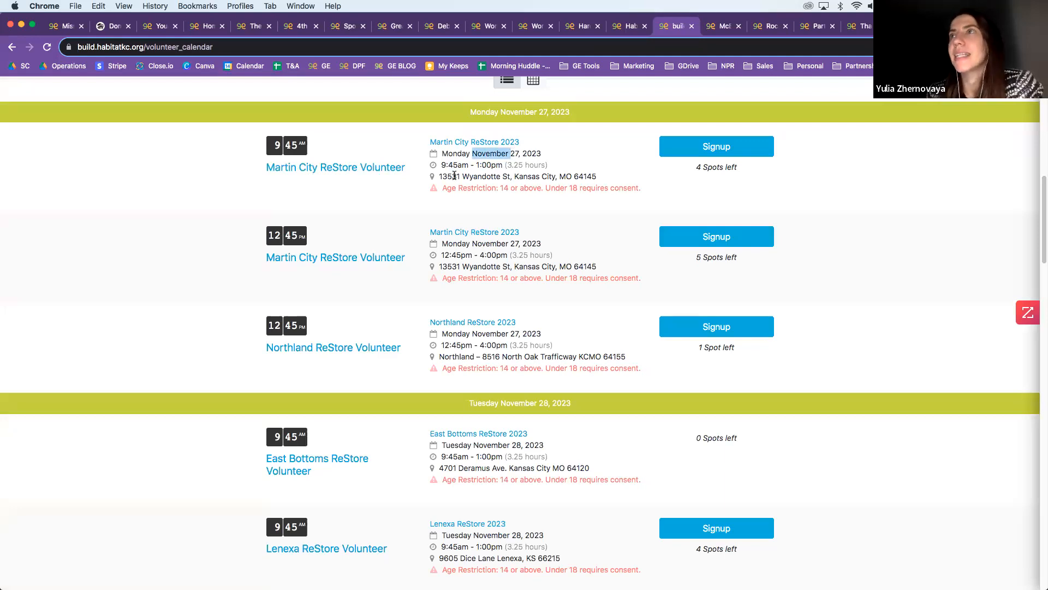
pyautogui.moveTo(454, 175); pyautogui.dragTo(518, 177)
pyautogui.moveTo(447, 188); pyautogui.dragTo(642, 192)
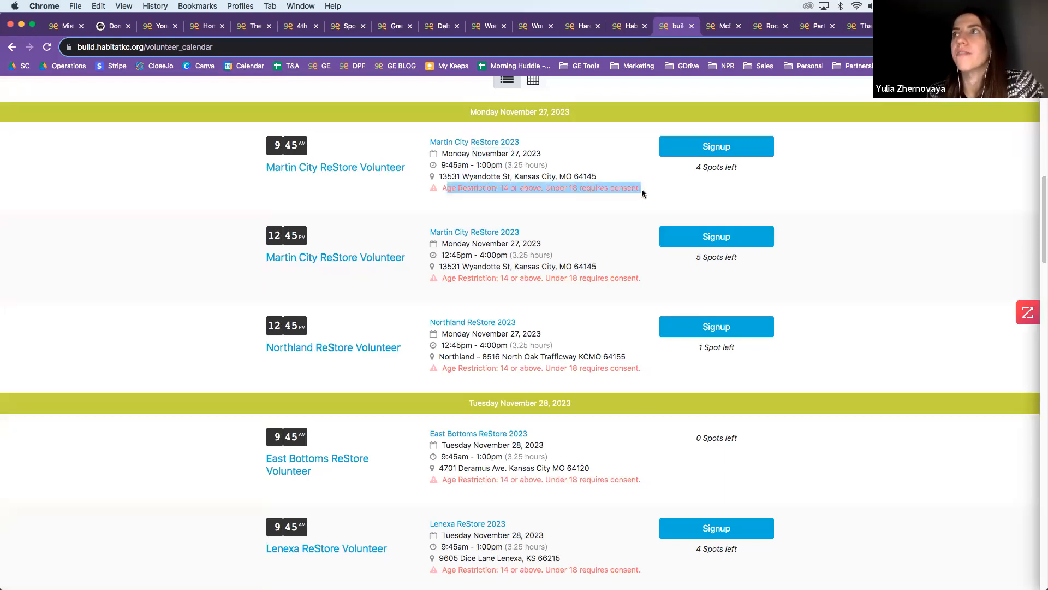
pyautogui.click(593, 193)
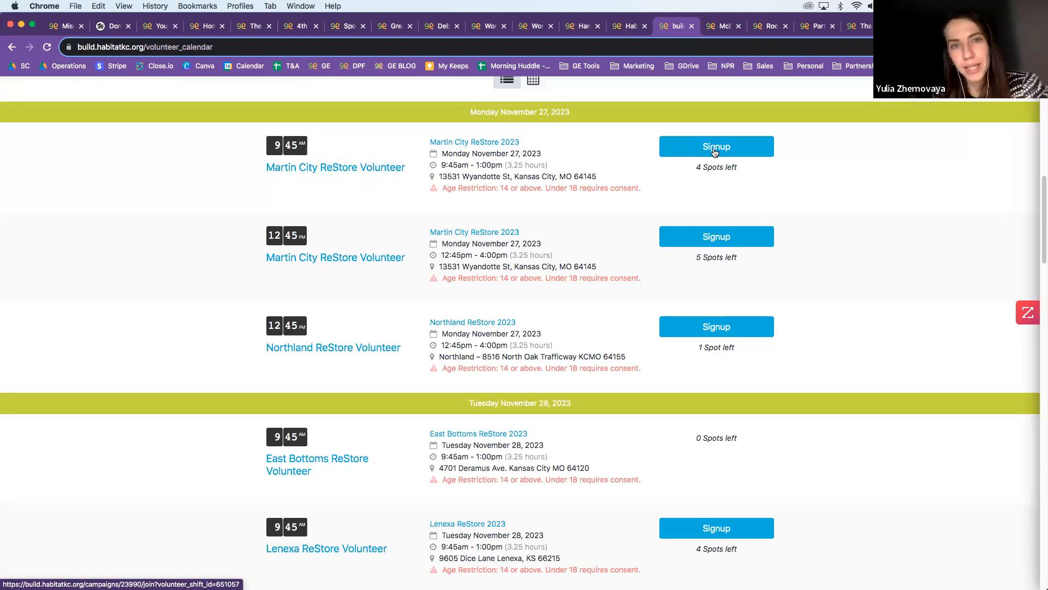
# Step: Look through the ReStore volunteer shifts listed for November 27 and 28, 2023, and return to the shift filters
pyautogui.scroll(-5, 571, 213)
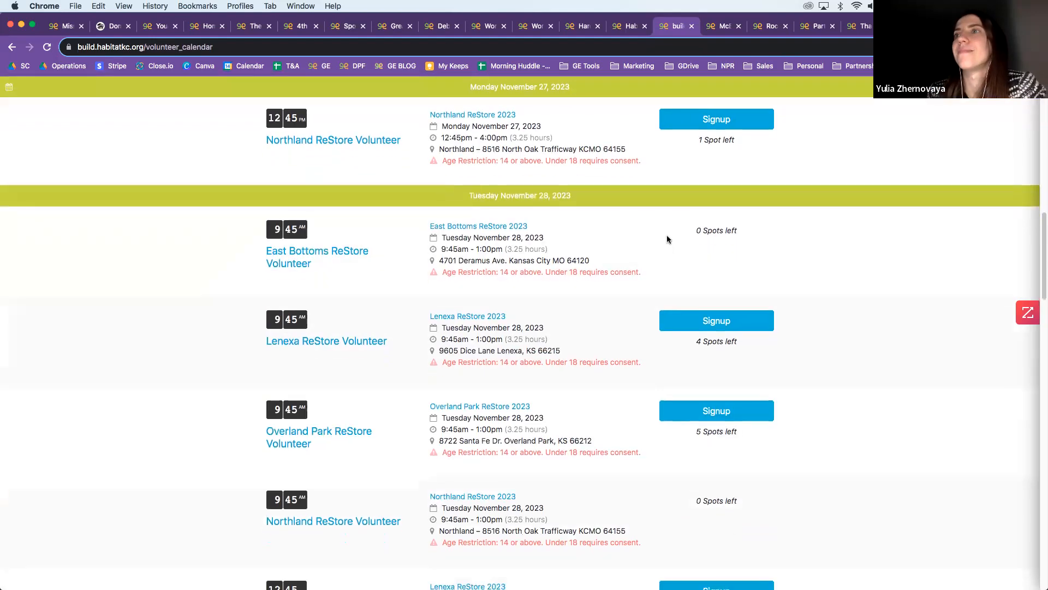
pyautogui.scroll(-5, 601, 216)
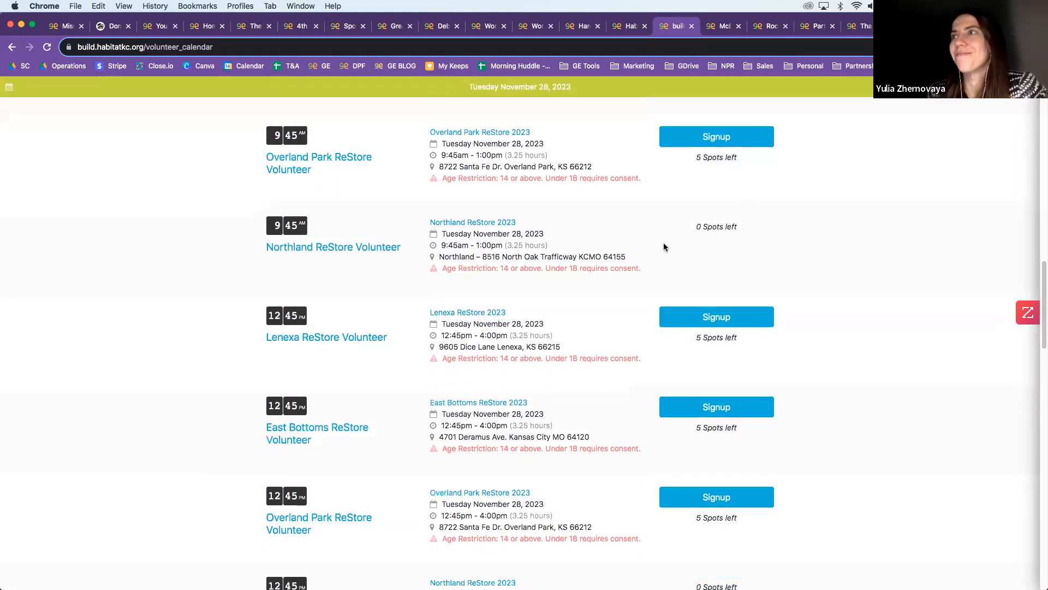
pyautogui.scroll(10, 628, 235)
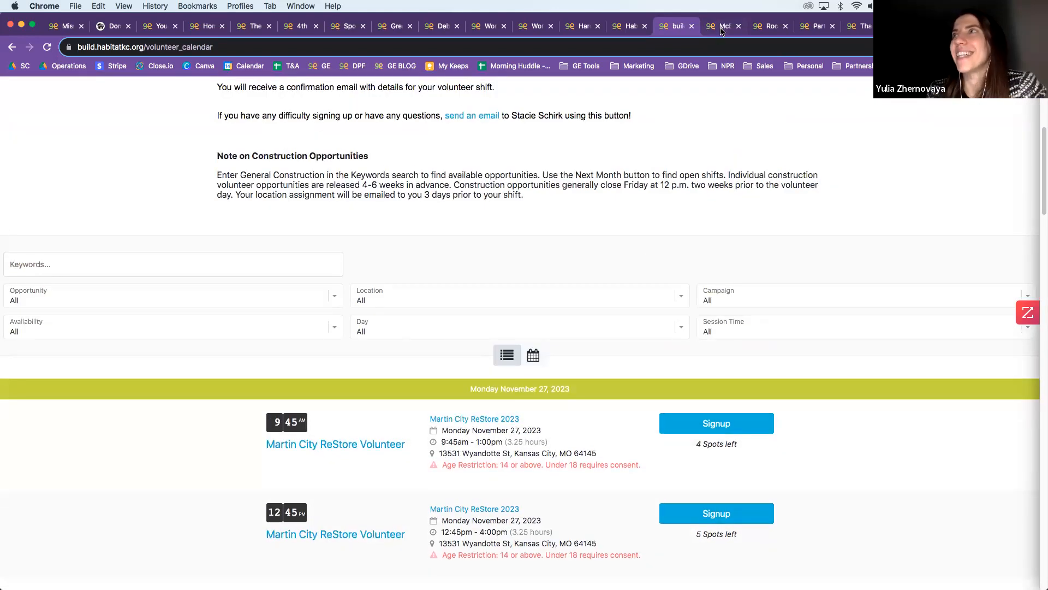
# Step: Open the Walsh University family build campaign page and examine its volunteer signup option, venue and time details
pyautogui.click(722, 29)
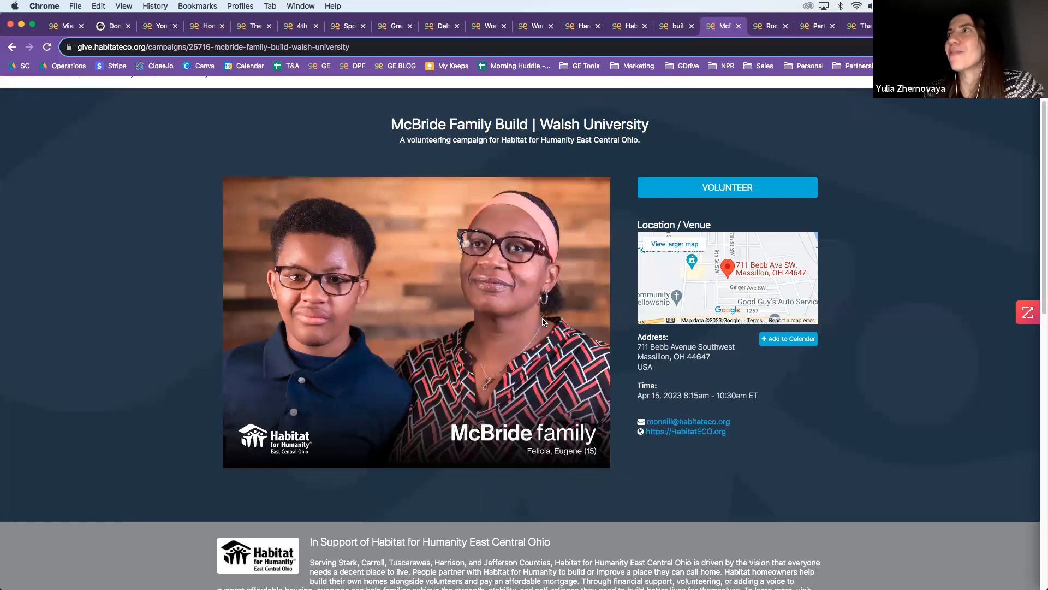
pyautogui.scroll(1, 633, 288)
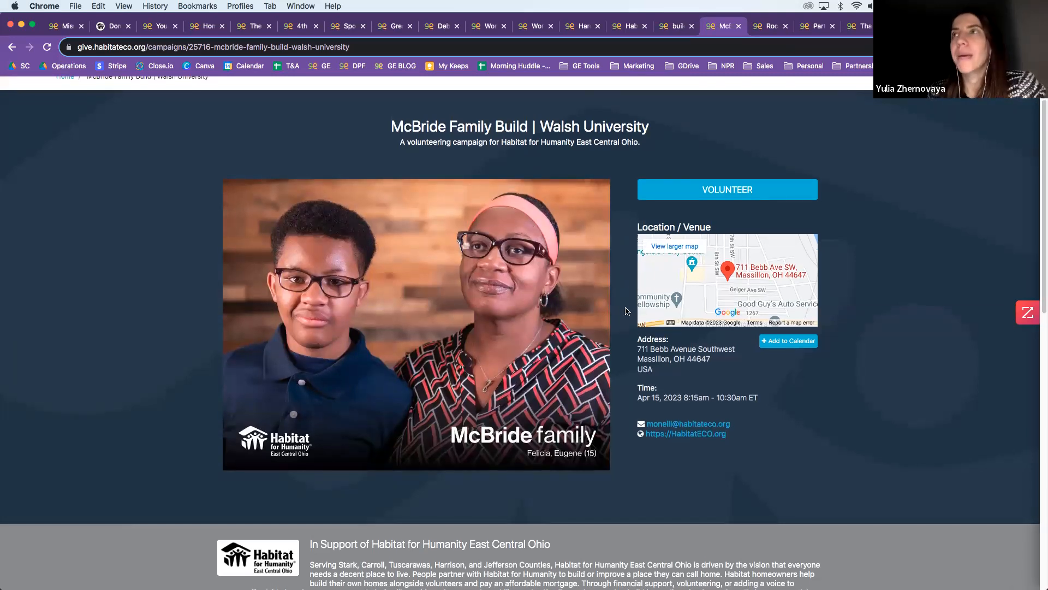
pyautogui.scroll(1, 627, 310)
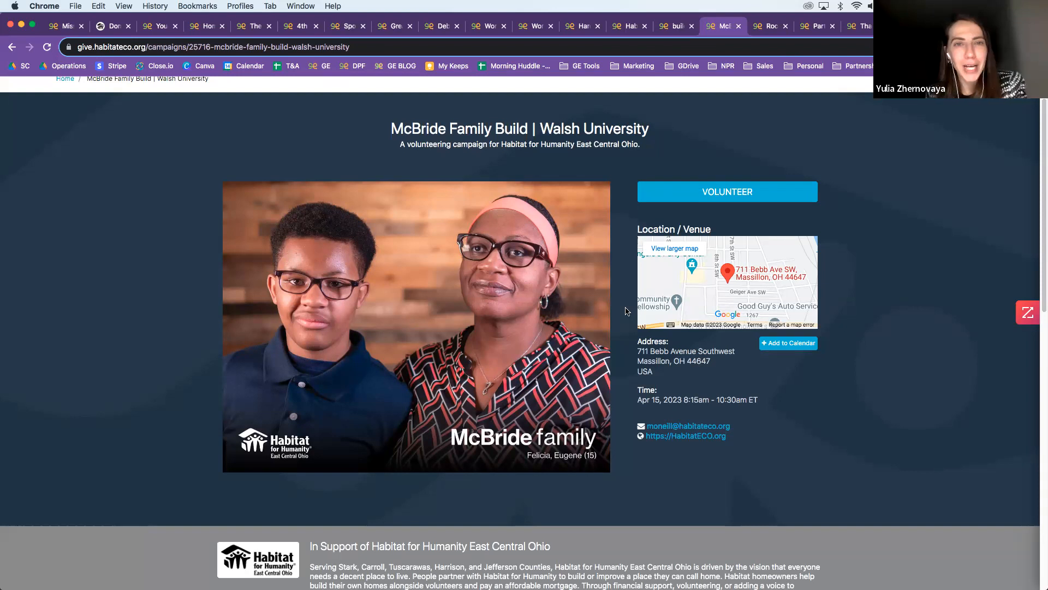
pyautogui.scroll(1, 626, 311)
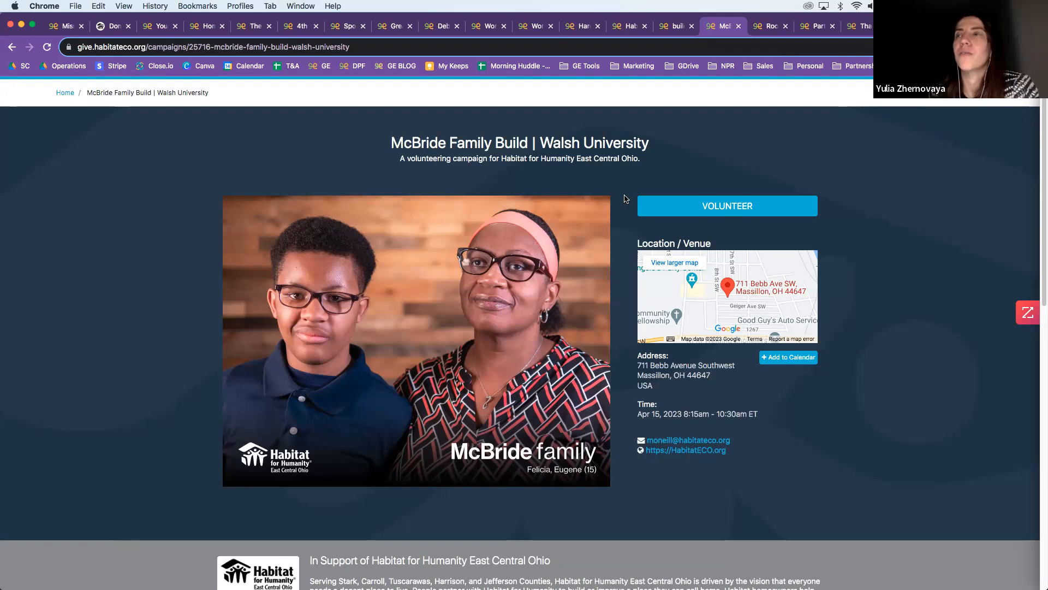
pyautogui.scroll(2, 675, 312)
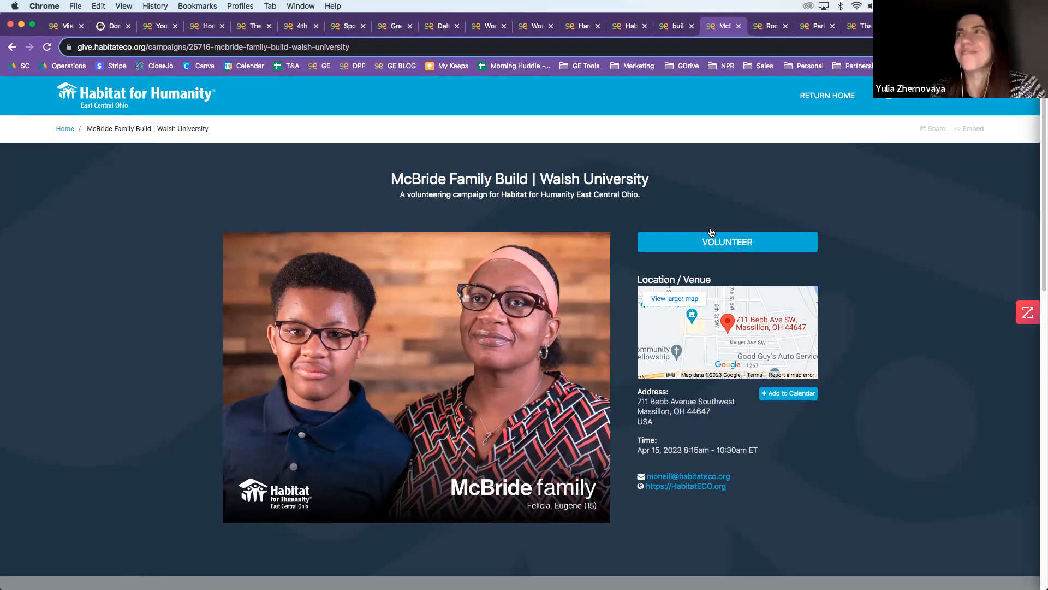
# Step: Open the Giveffect event check-in page and examine the volunteer assignments with their check-in and full shift options
pyautogui.click(817, 30)
pyautogui.scroll(3, 633, 312)
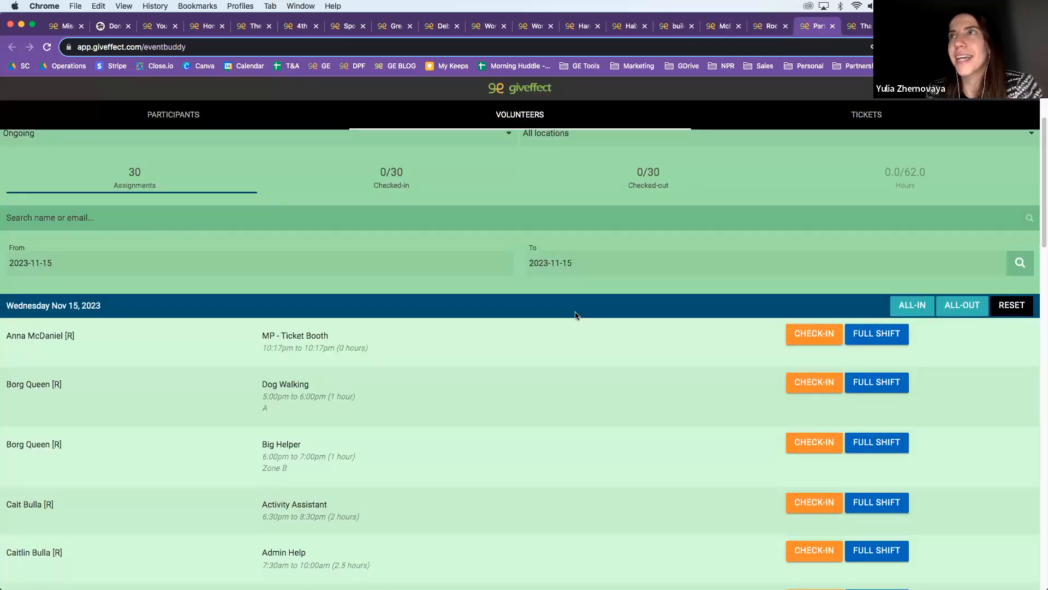
pyautogui.scroll(1, 579, 312)
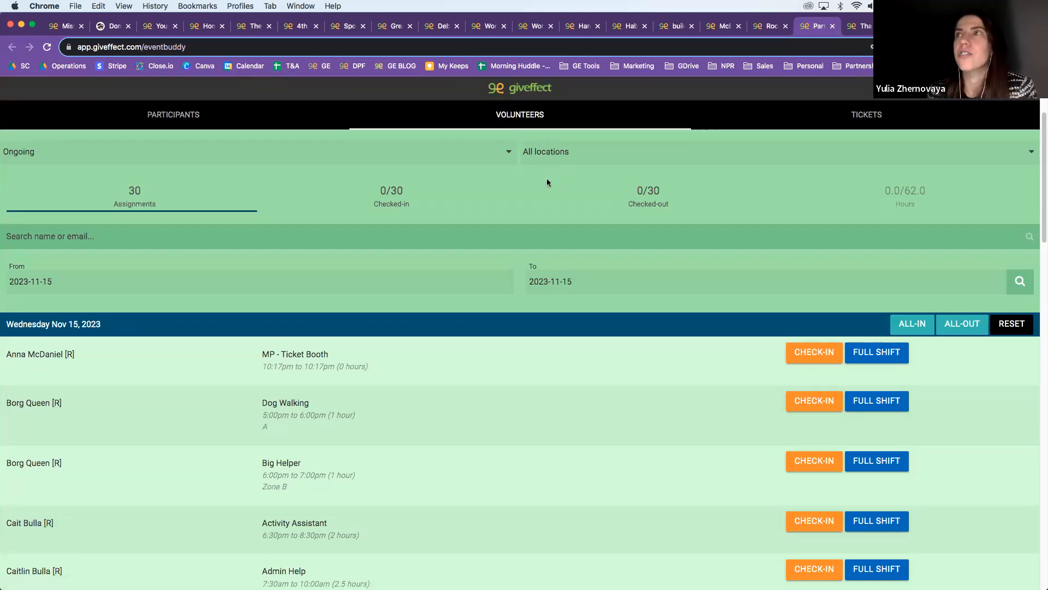
pyautogui.scroll(-1, 629, 235)
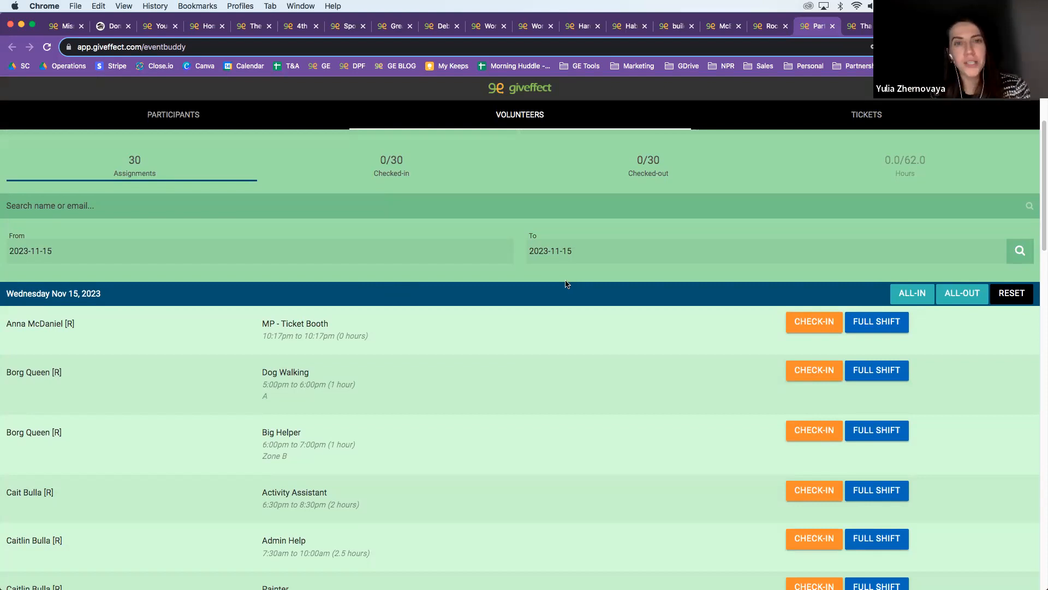
pyautogui.scroll(-1, 540, 278)
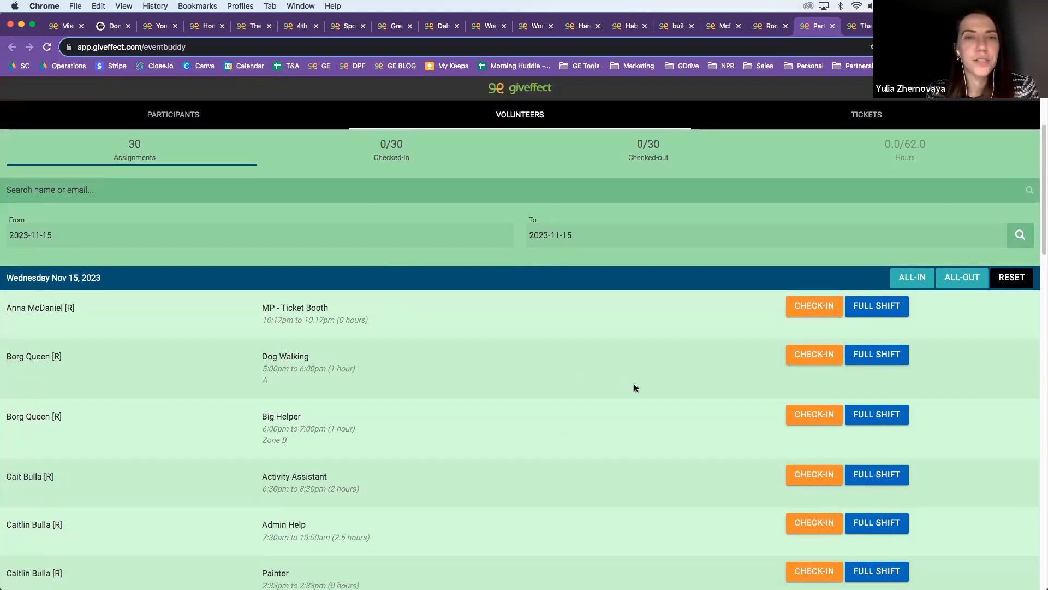
pyautogui.scroll(-1, 634, 383)
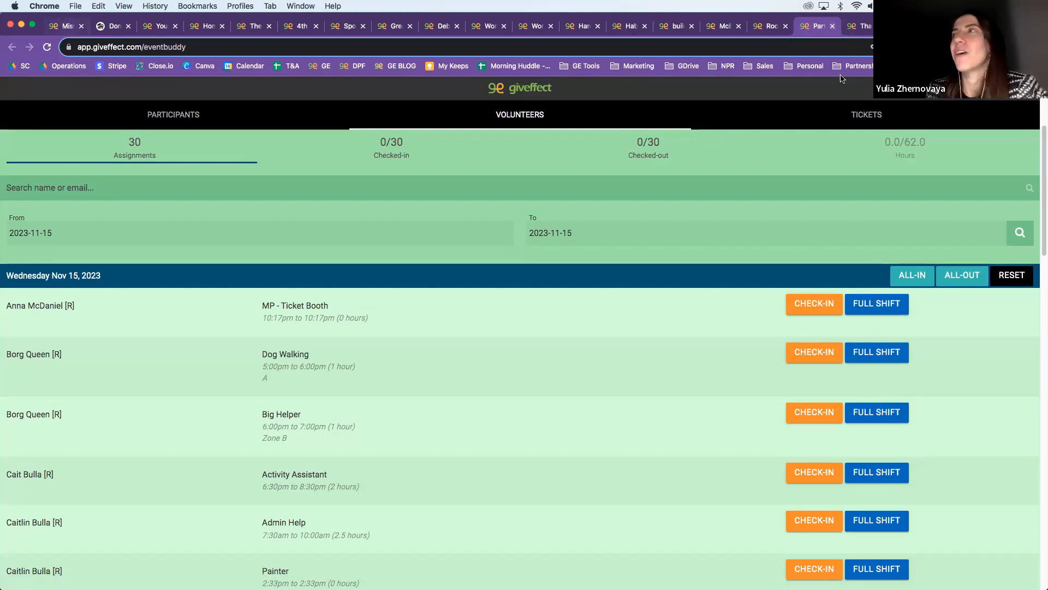
# Step: Return to the Giveffect demo account, open the CRM and view its open tasks and data sheets
pyautogui.click(64, 28)
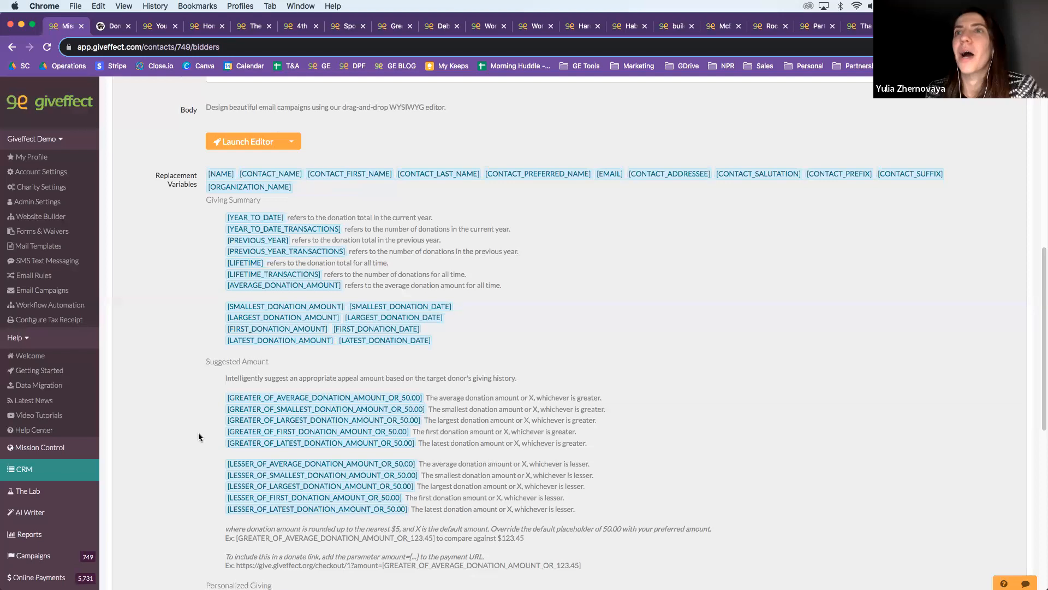
pyautogui.click(35, 471)
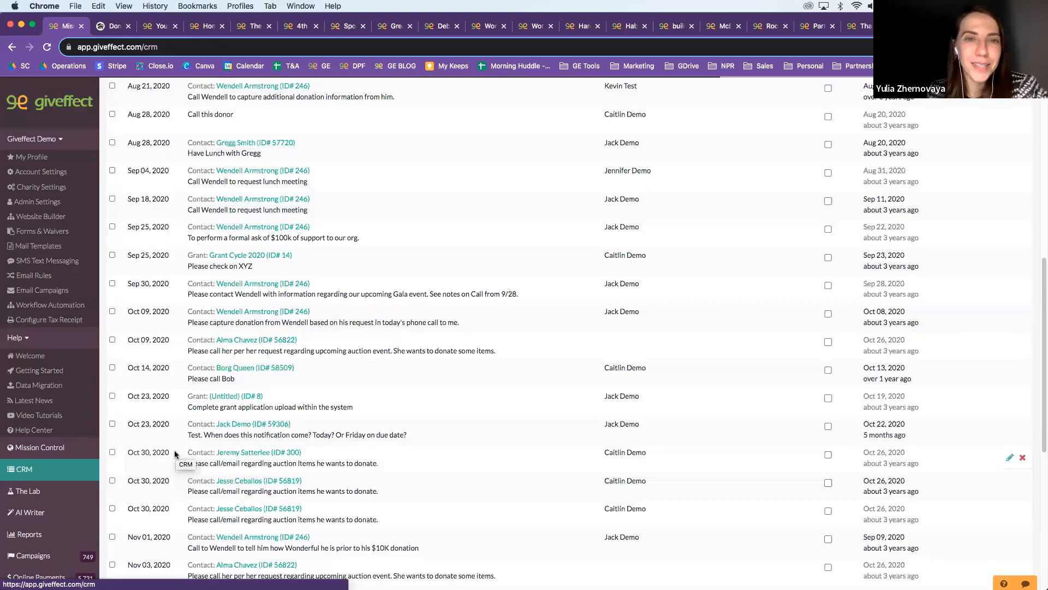
pyautogui.scroll(7, 448, 351)
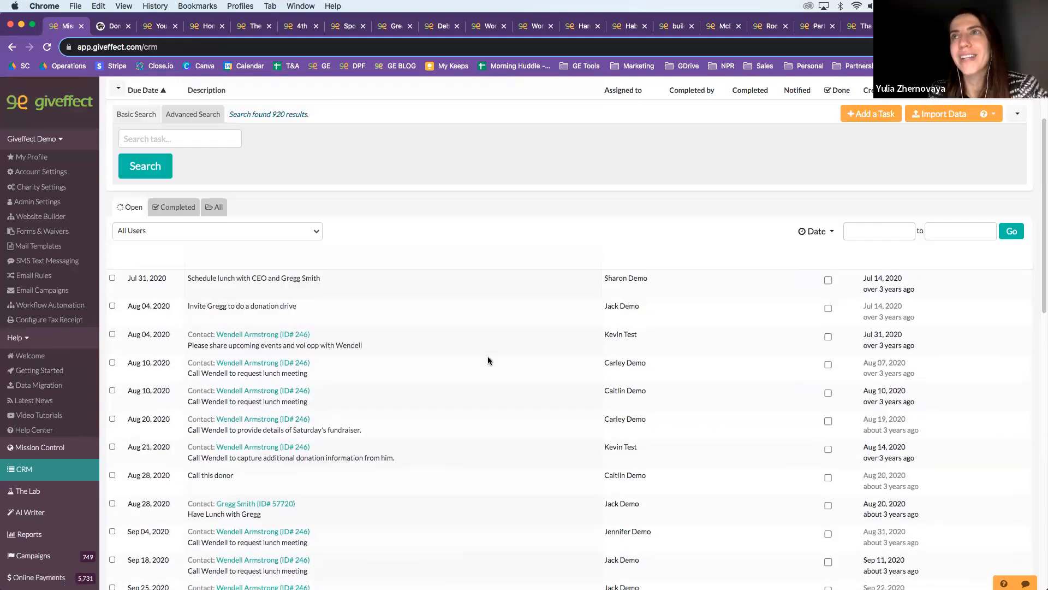
pyautogui.scroll(3, 480, 354)
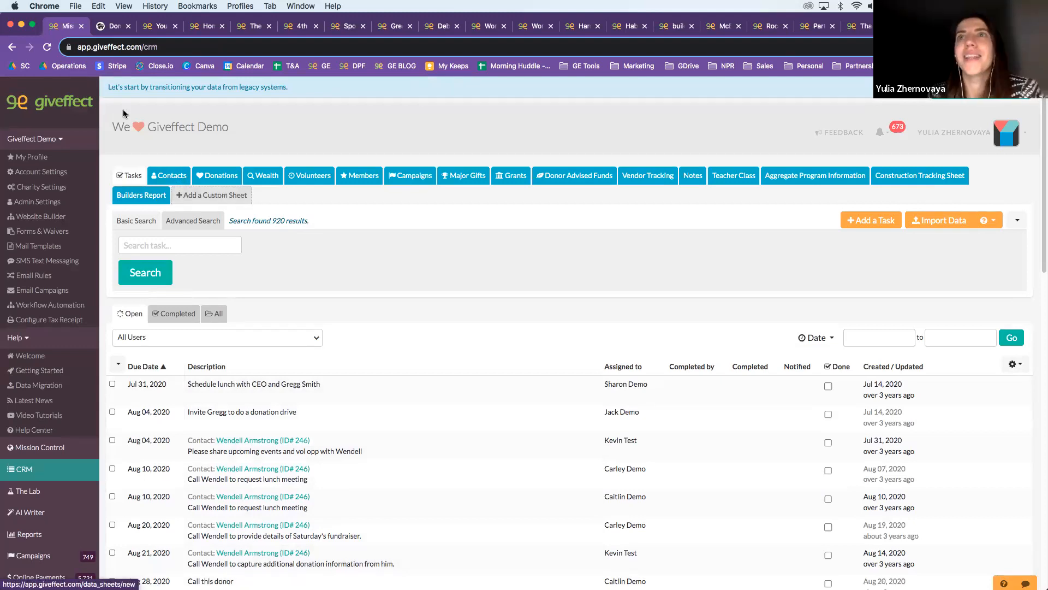
# Step: Open Workflow Automation and review the sample use cases and the list of existing workflows
pyautogui.click(88, 306)
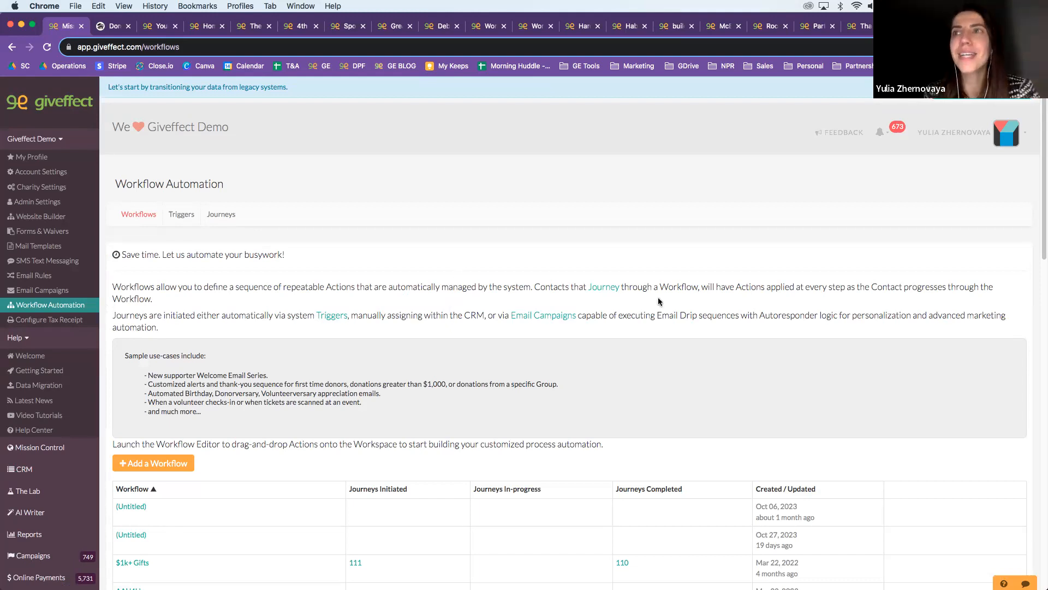
pyautogui.scroll(-1, 475, 349)
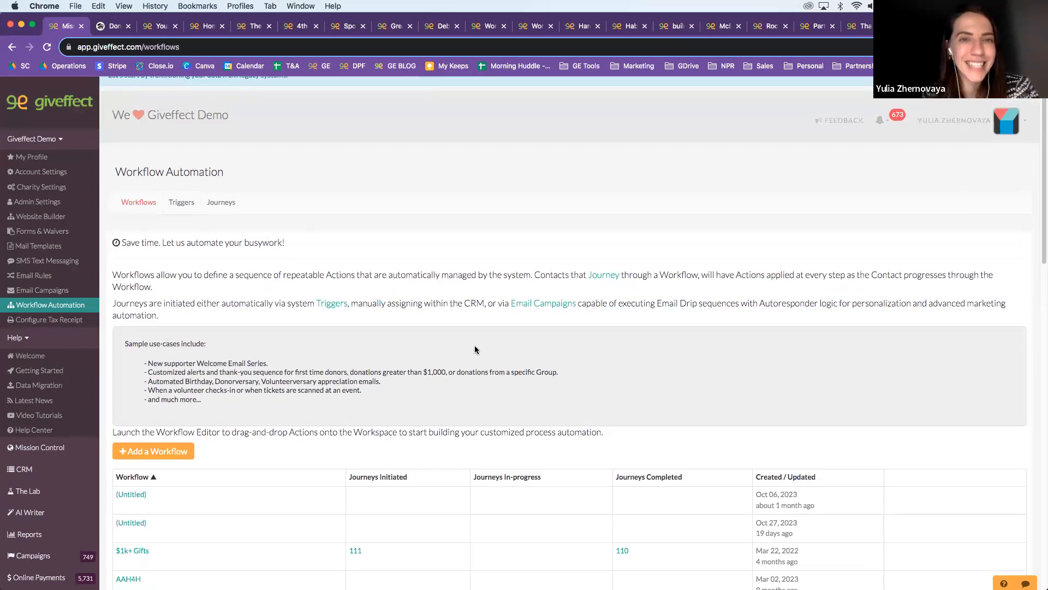
pyautogui.scroll(-1, 475, 350)
pyautogui.scroll(-4, 469, 343)
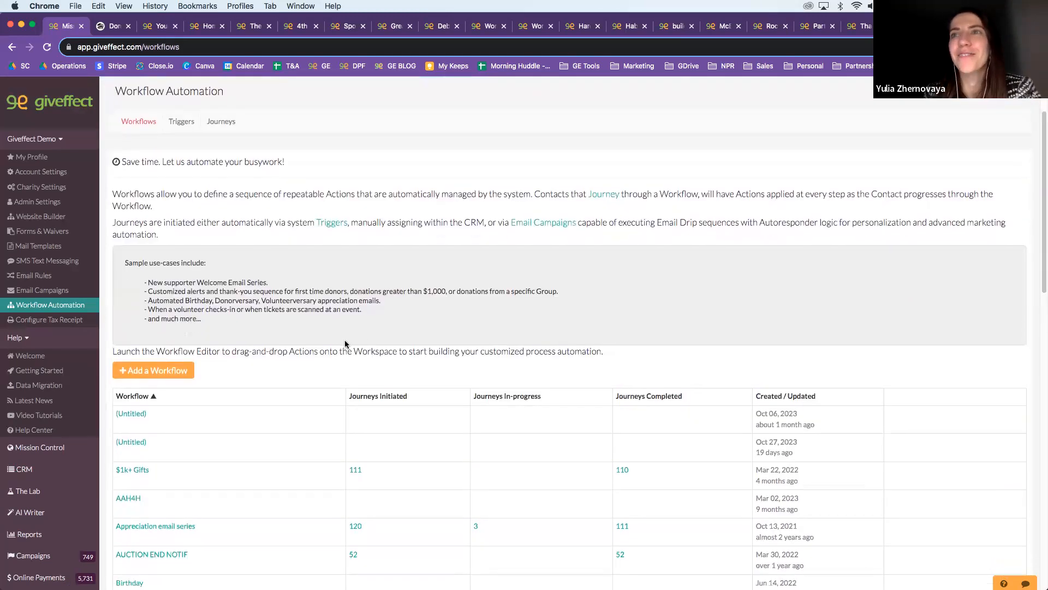
pyautogui.scroll(-3, 345, 340)
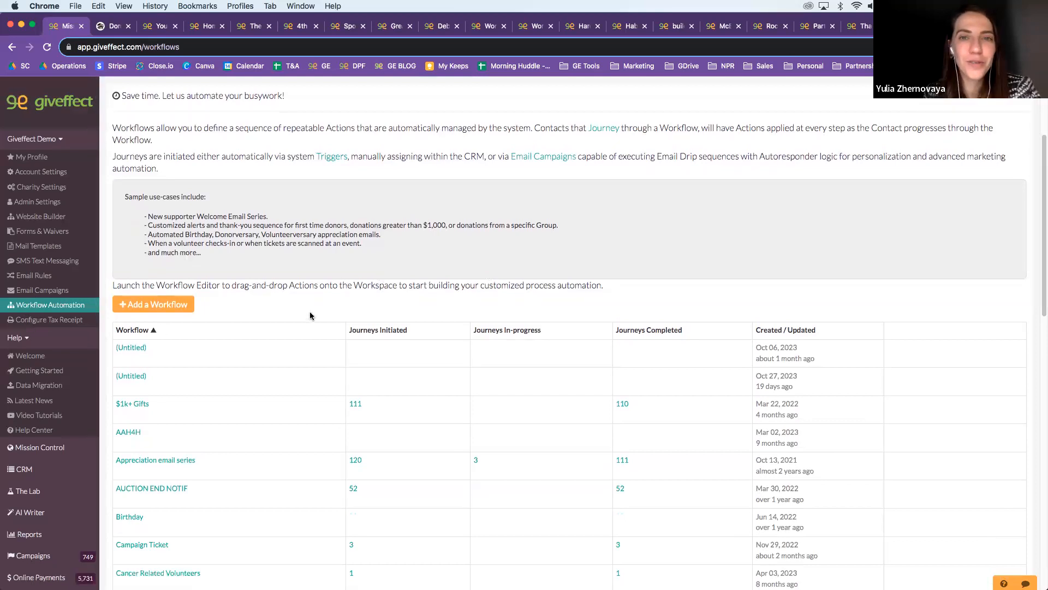
# Step: Open the Appreciation email series workflow in the editor and show the properties of its first Send Email action
pyautogui.scroll(-3, 312, 316)
pyautogui.click(262, 402)
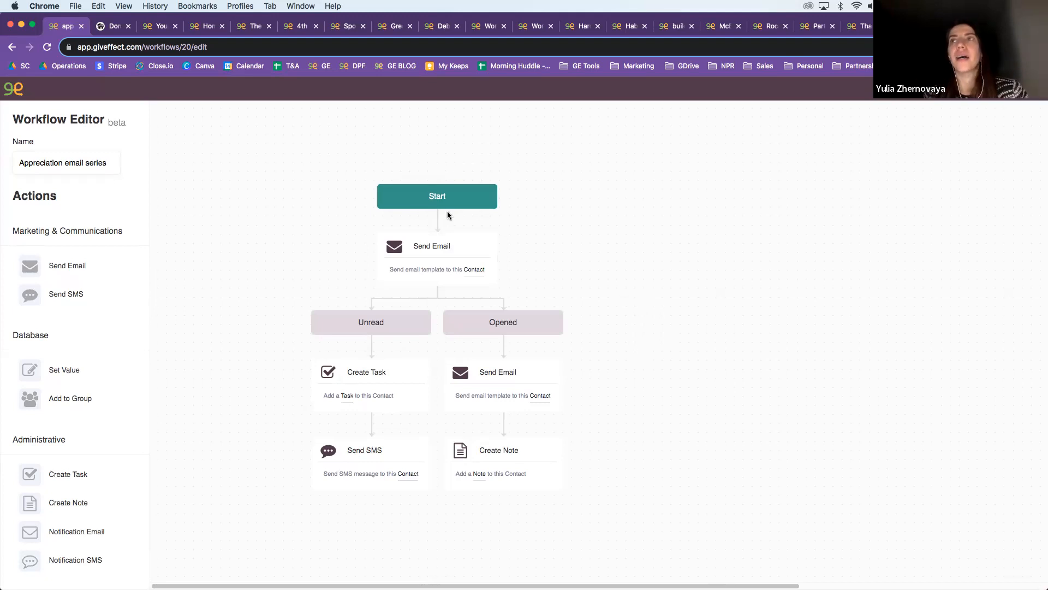
pyautogui.click(432, 248)
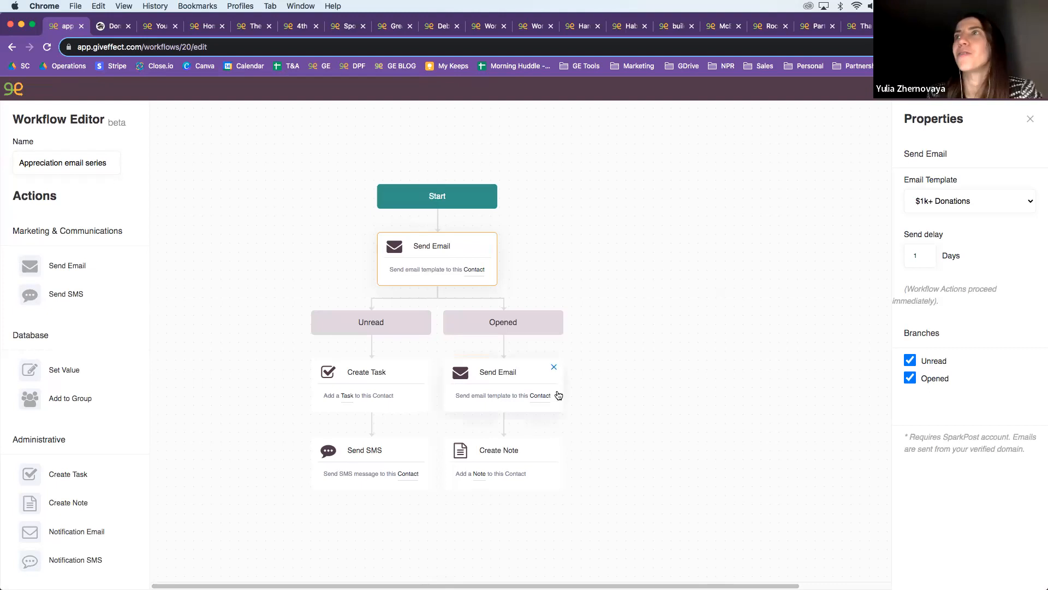
# Step: Leave the workflow editor and open the AI Writer
pyautogui.click(999, 88)
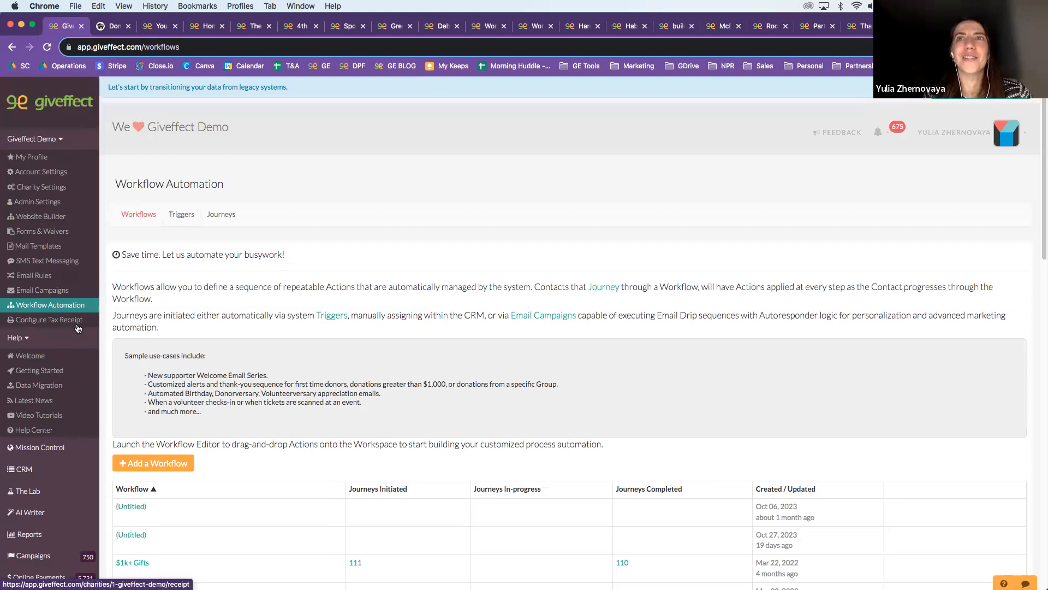
pyautogui.scroll(-3, 49, 383)
pyautogui.click(26, 441)
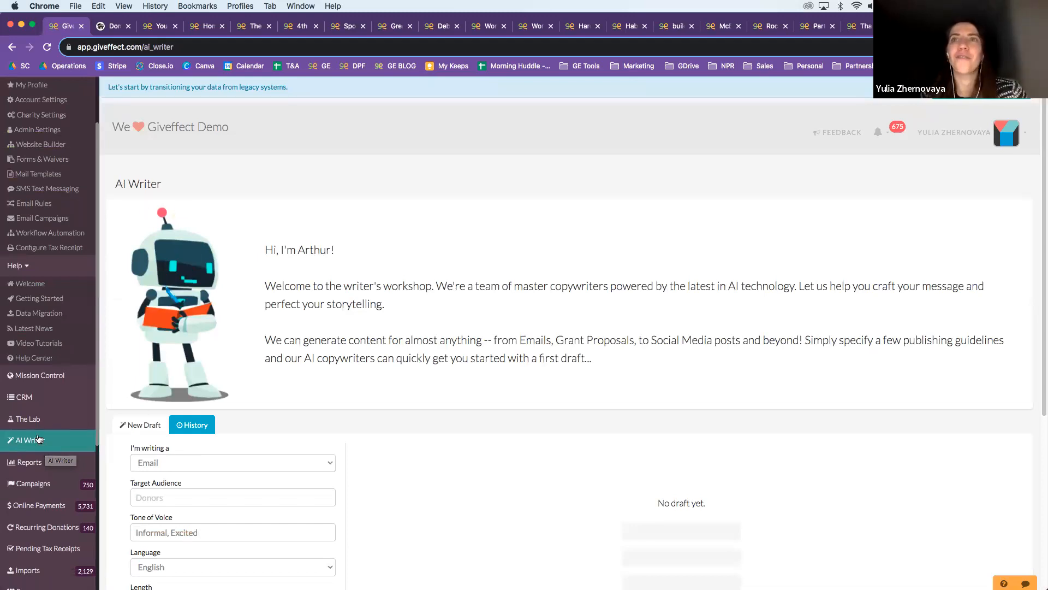
# Step: Review the new draft form and the content types the AI Writer can produce, keeping Email as the type
pyautogui.scroll(-5, 349, 305)
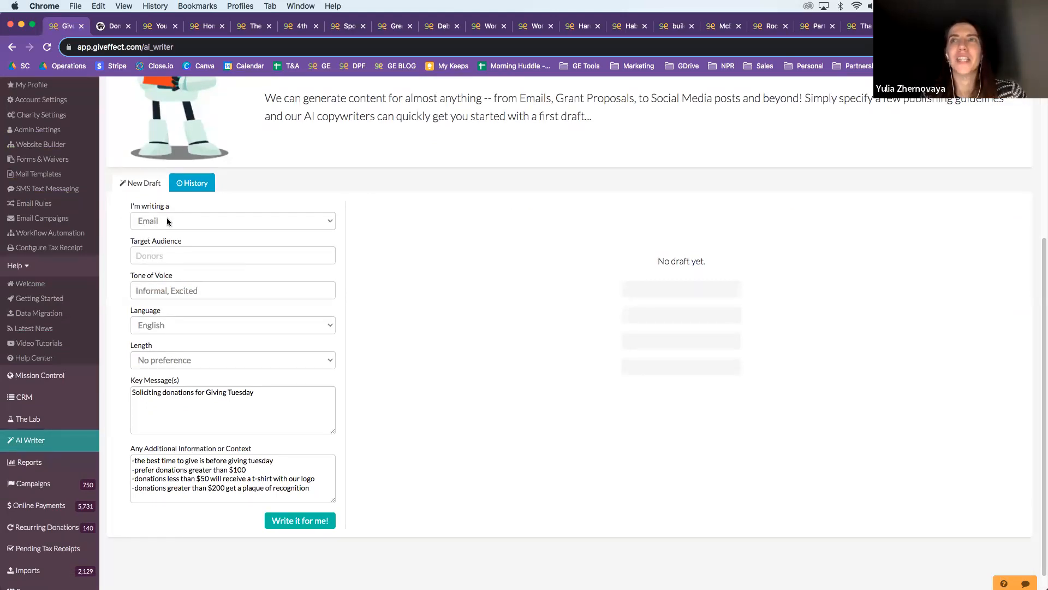
pyautogui.click(158, 221)
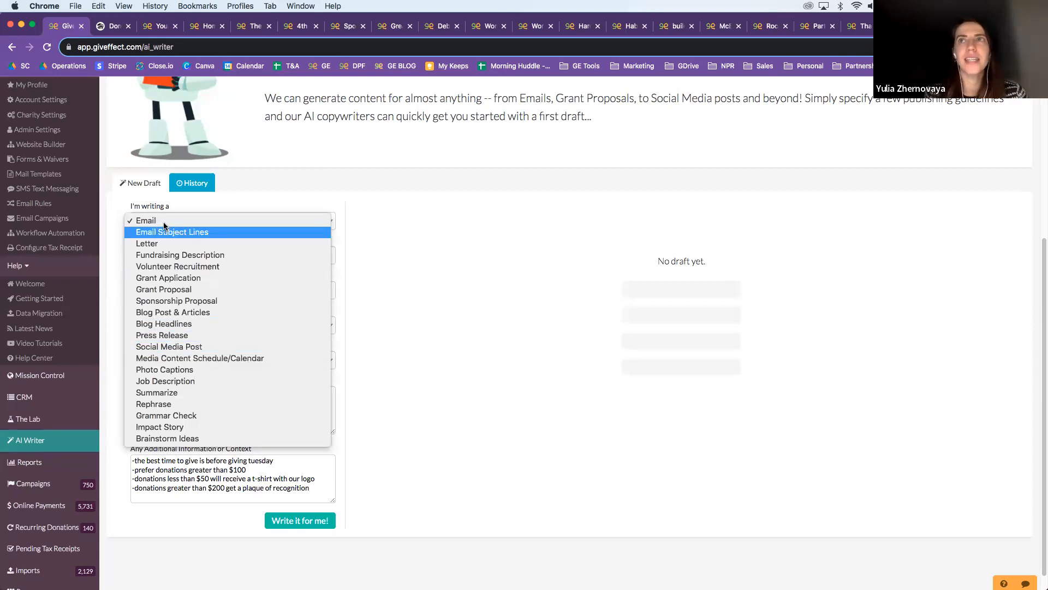
pyautogui.click(269, 199)
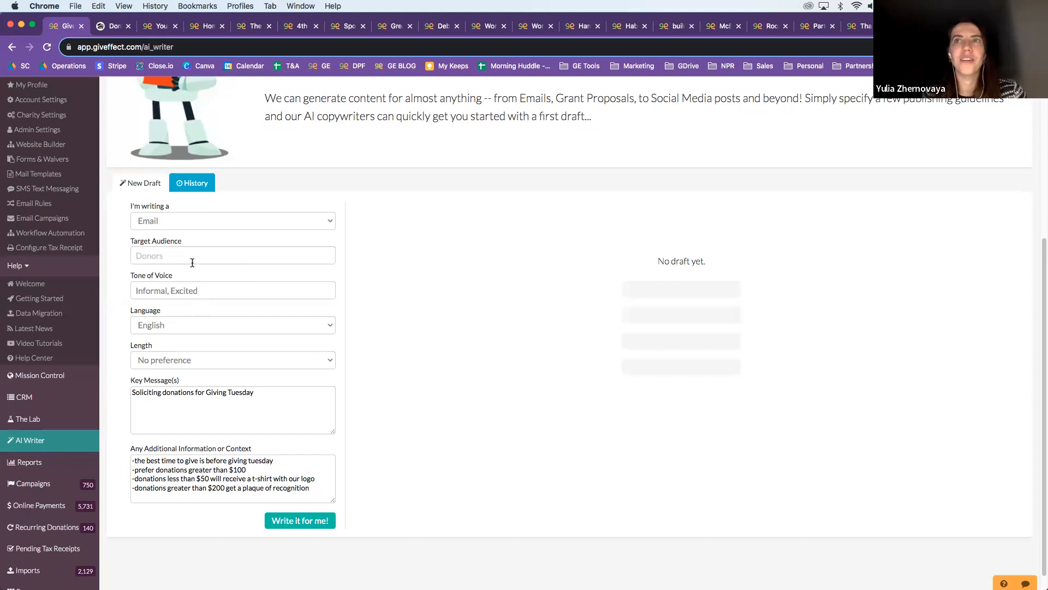
pyautogui.scroll(-1, 227, 337)
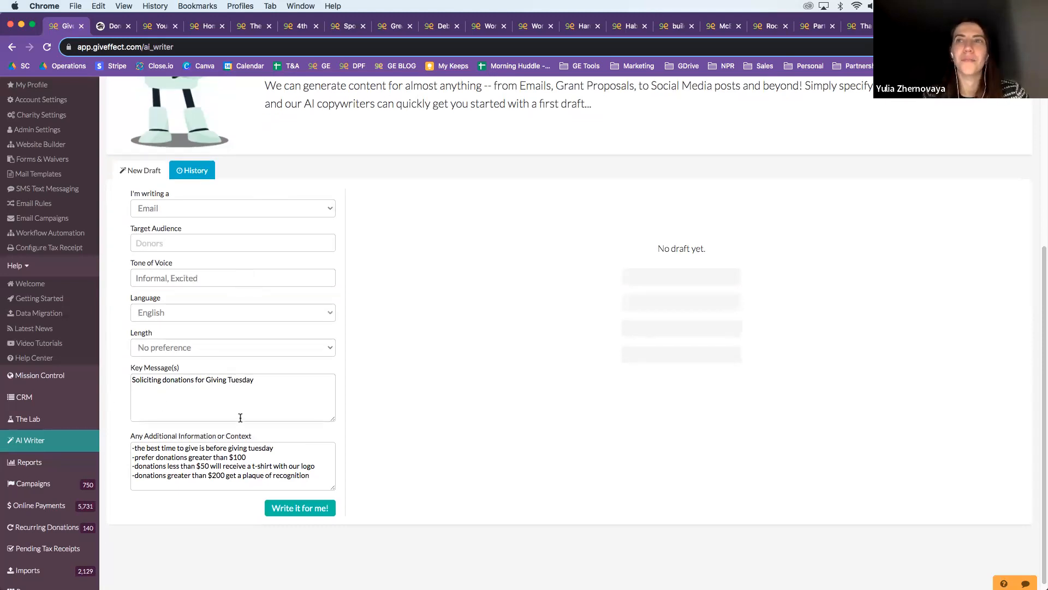
# Step: Generate the AI draft of the informal, excited English email soliciting donations for Giving Tuesday
pyautogui.click(305, 508)
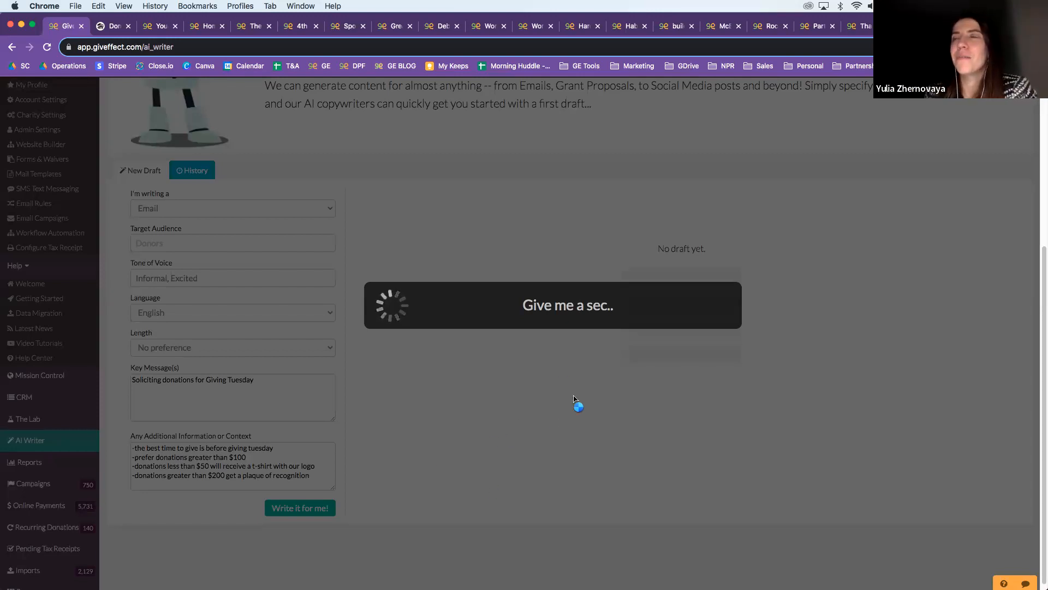
pyautogui.scroll(1, 530, 356)
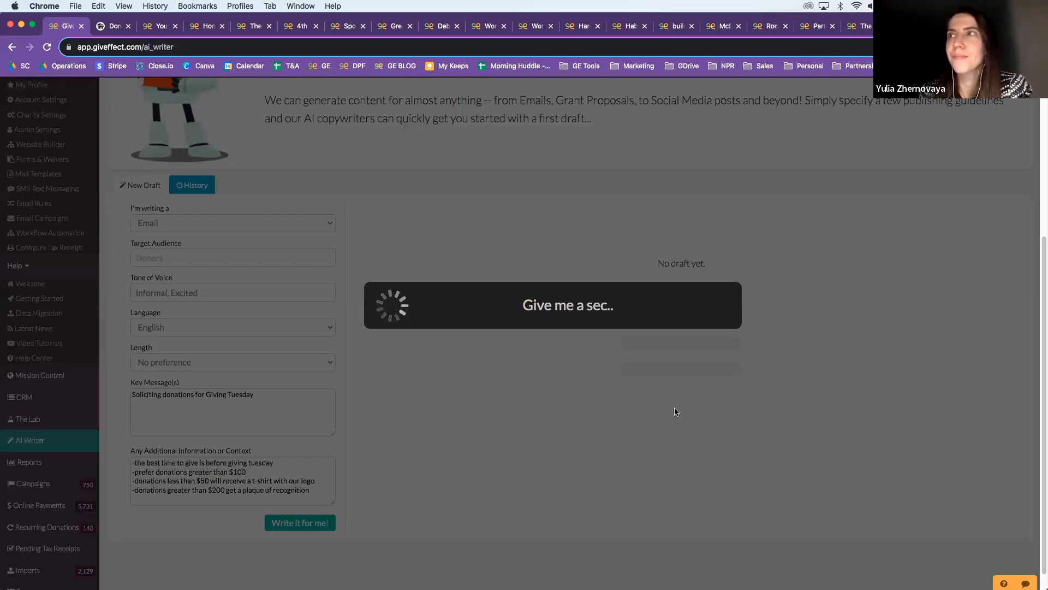
pyautogui.scroll(3, 675, 411)
pyautogui.scroll(-3, 662, 428)
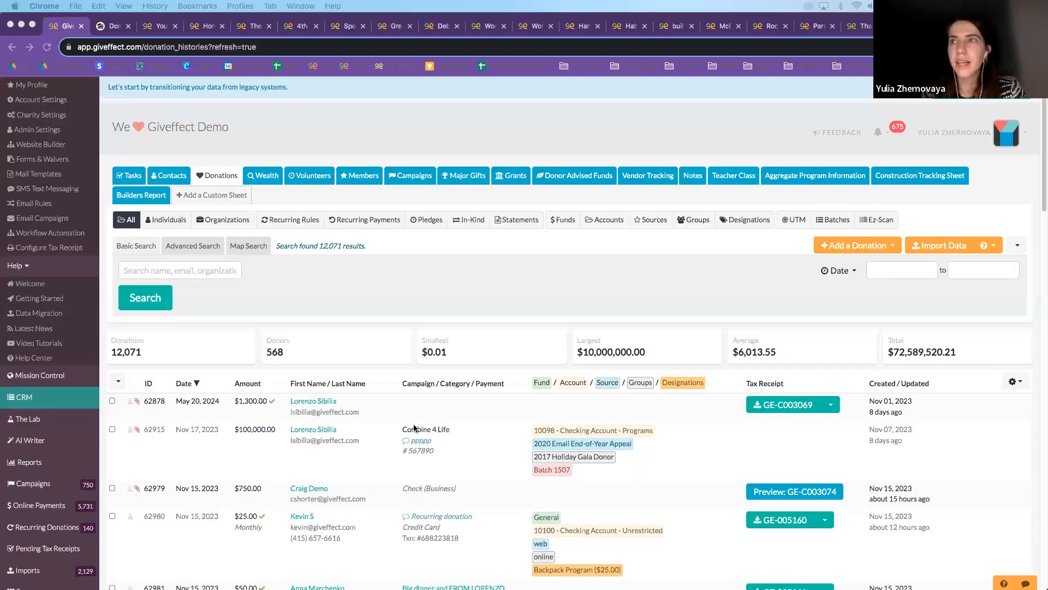
# Step: Look through the CRM donations sheet and open the column selection for downloading its results as Excel (.xlsx)
pyautogui.scroll(-5, 451, 353)
pyautogui.scroll(-20, 450, 353)
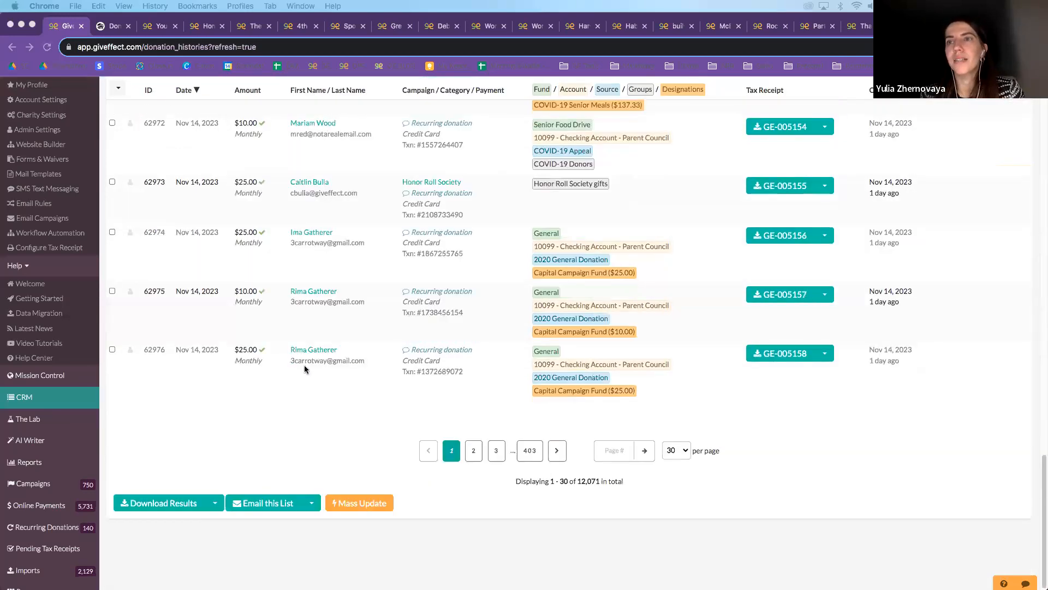
pyautogui.scroll(20, 311, 367)
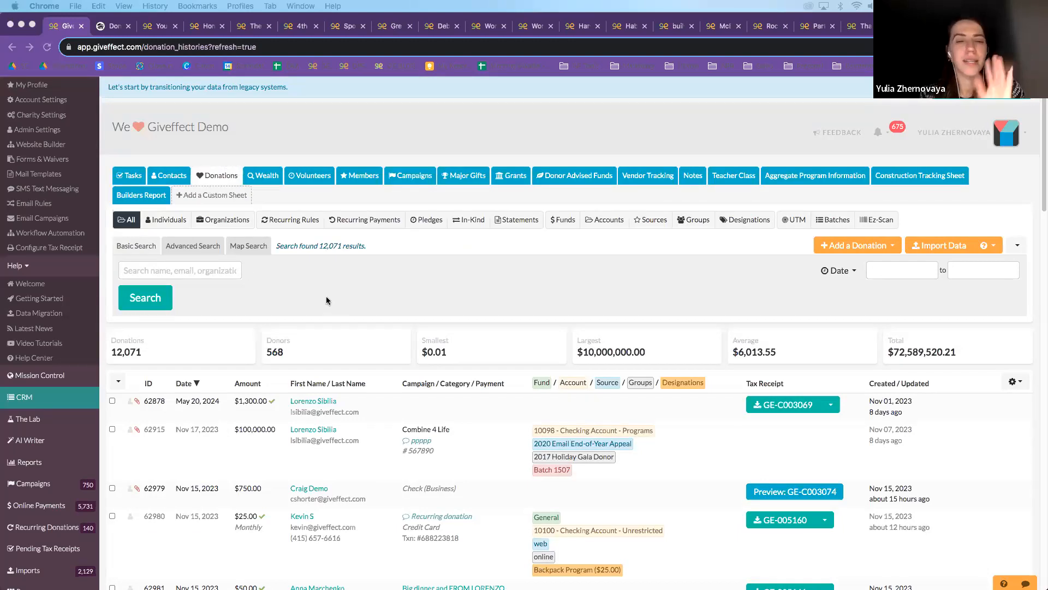
pyautogui.scroll(-20, 320, 299)
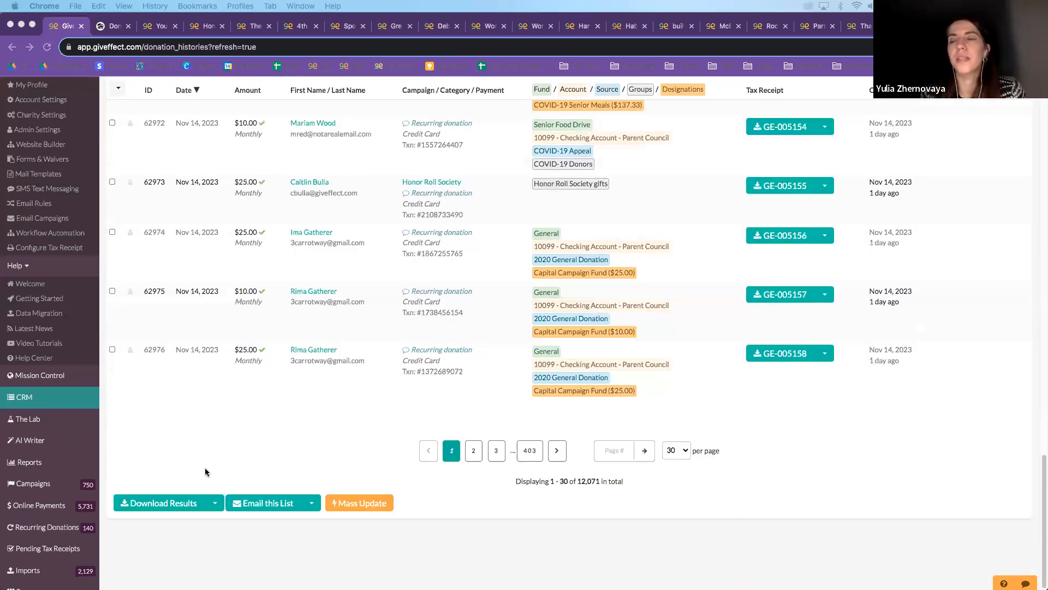
pyautogui.click(216, 505)
pyautogui.click(214, 504)
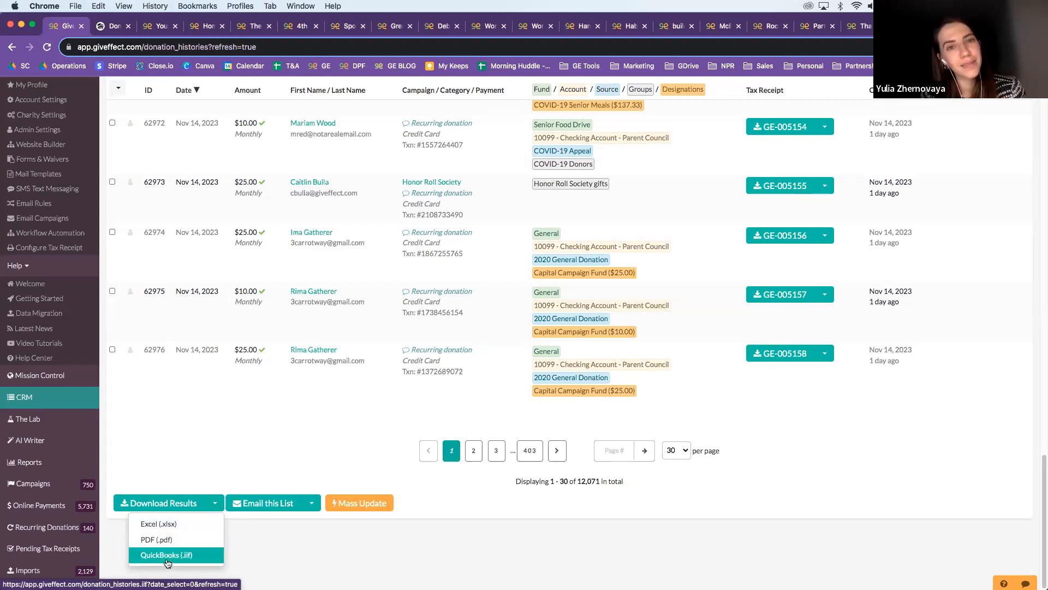
pyautogui.click(153, 526)
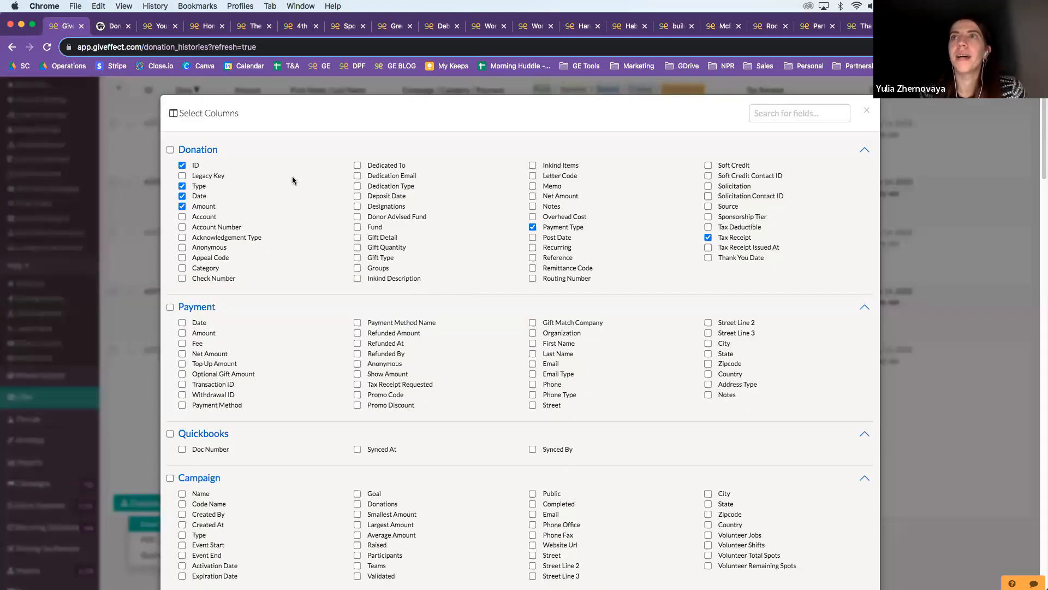
# Step: Examine the column groups available for the donation export, from Donation and Payment through Volunteer Custom Fields
pyautogui.scroll(-10, 479, 293)
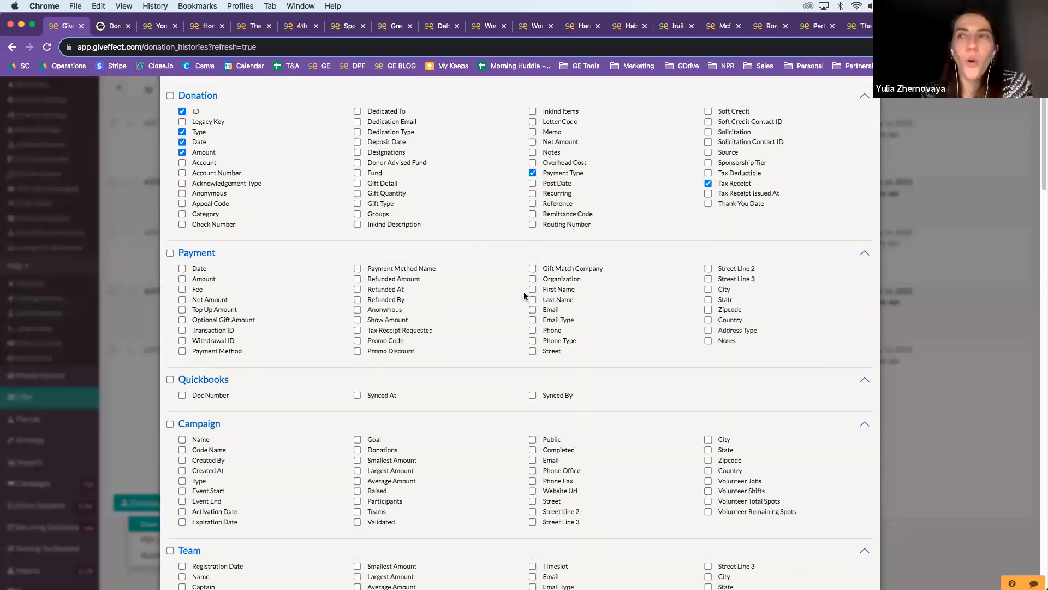
pyautogui.scroll(-15, 521, 298)
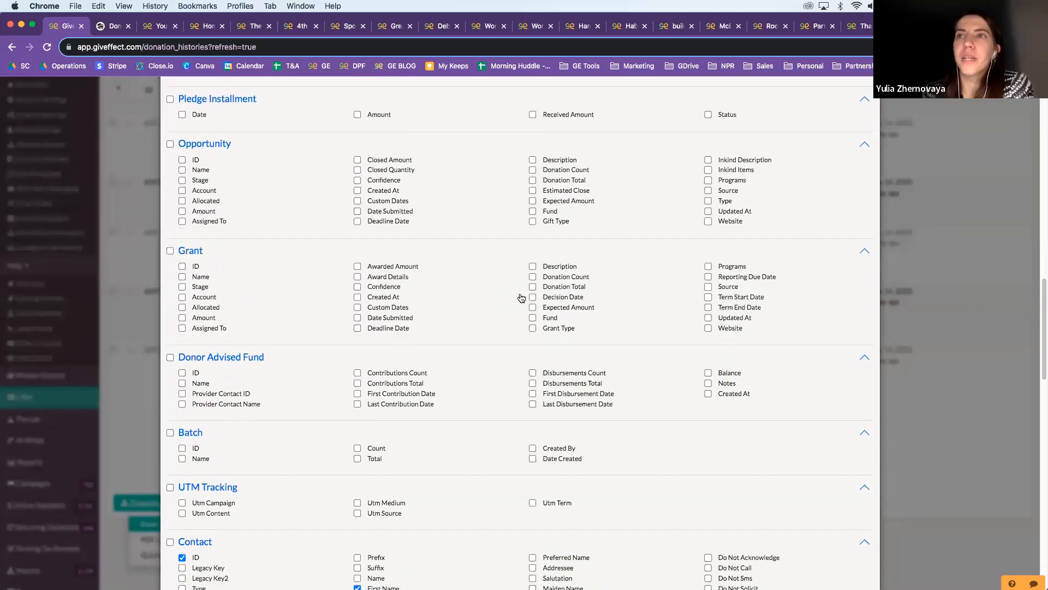
pyautogui.scroll(-5, 522, 297)
pyautogui.scroll(20, 519, 295)
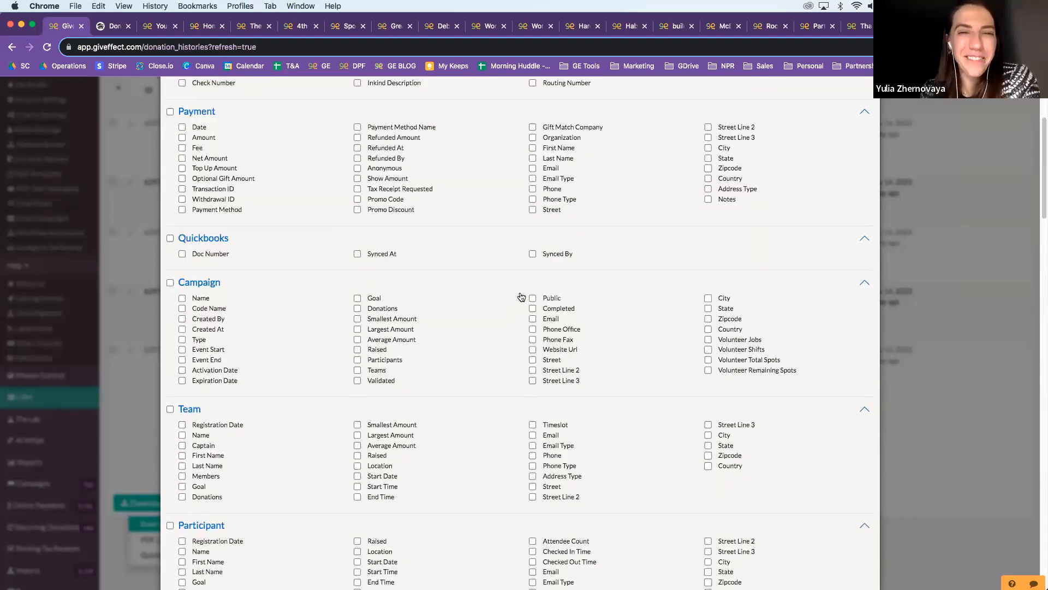
pyautogui.scroll(4, 521, 297)
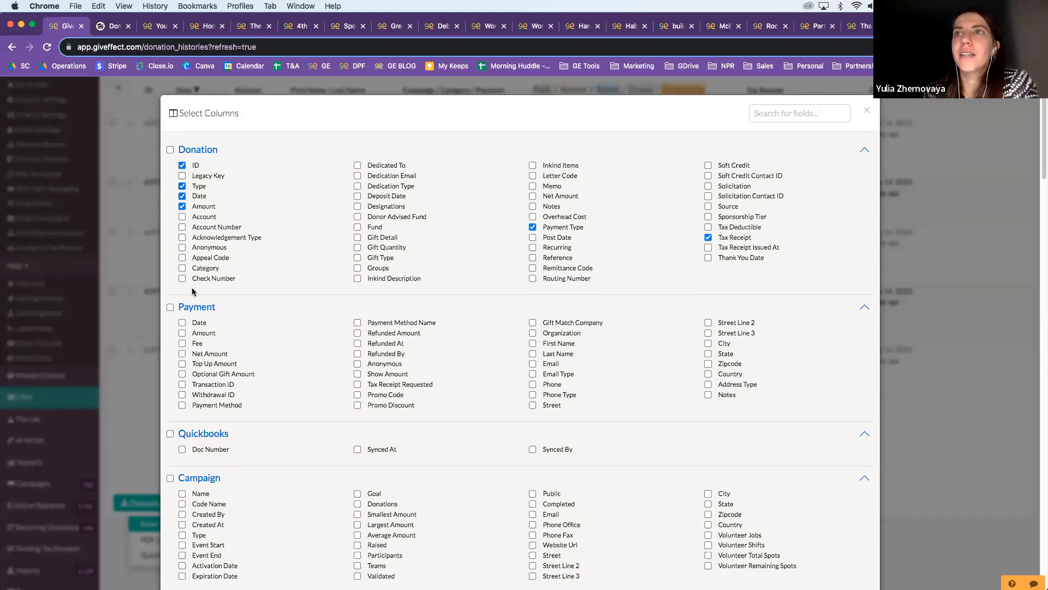
pyautogui.scroll(-5, 300, 337)
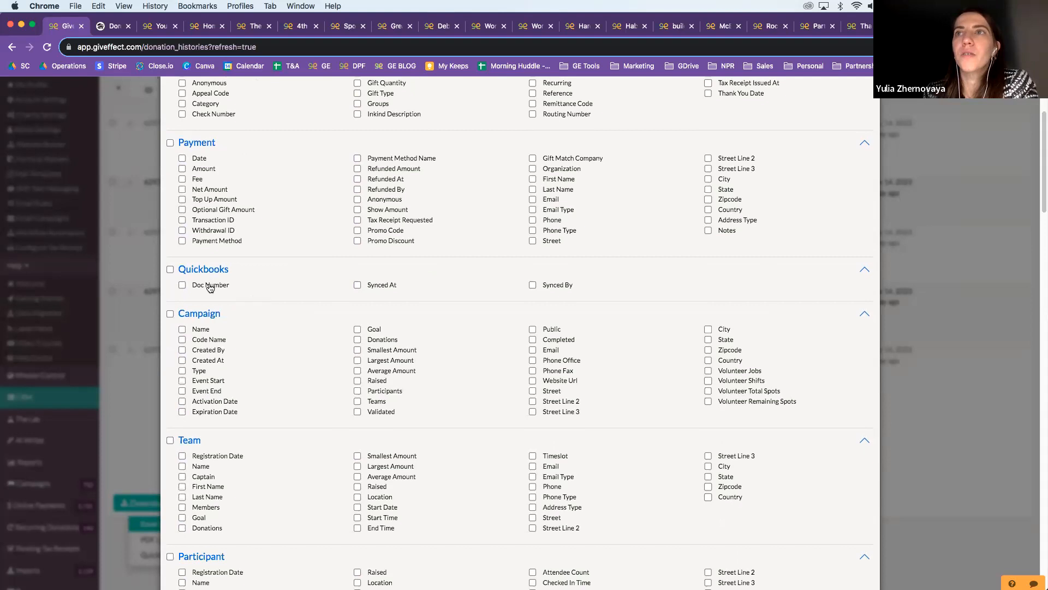
pyautogui.scroll(-20, 274, 311)
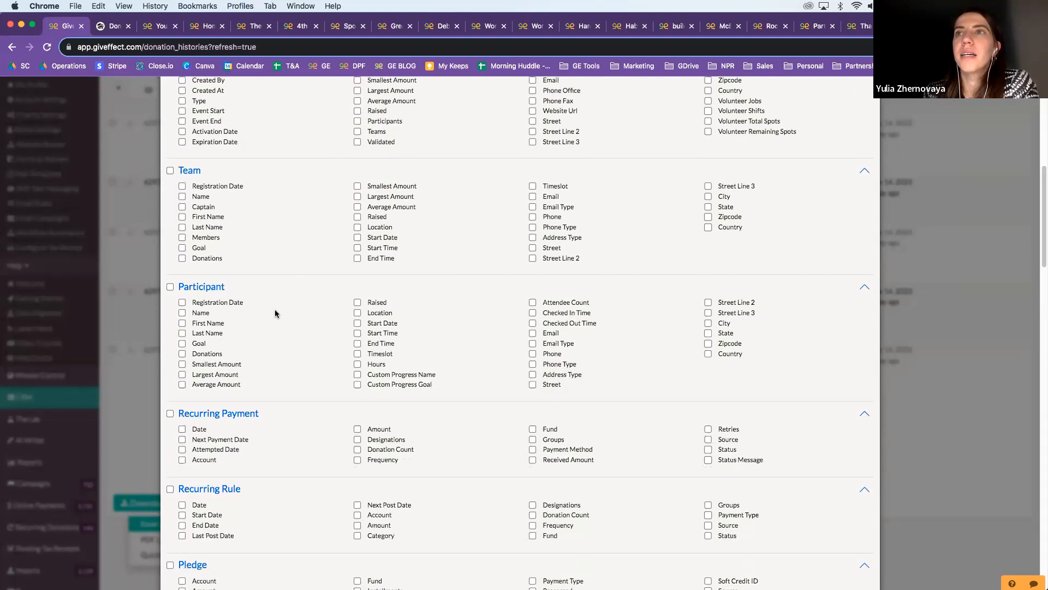
pyautogui.scroll(-15, 336, 324)
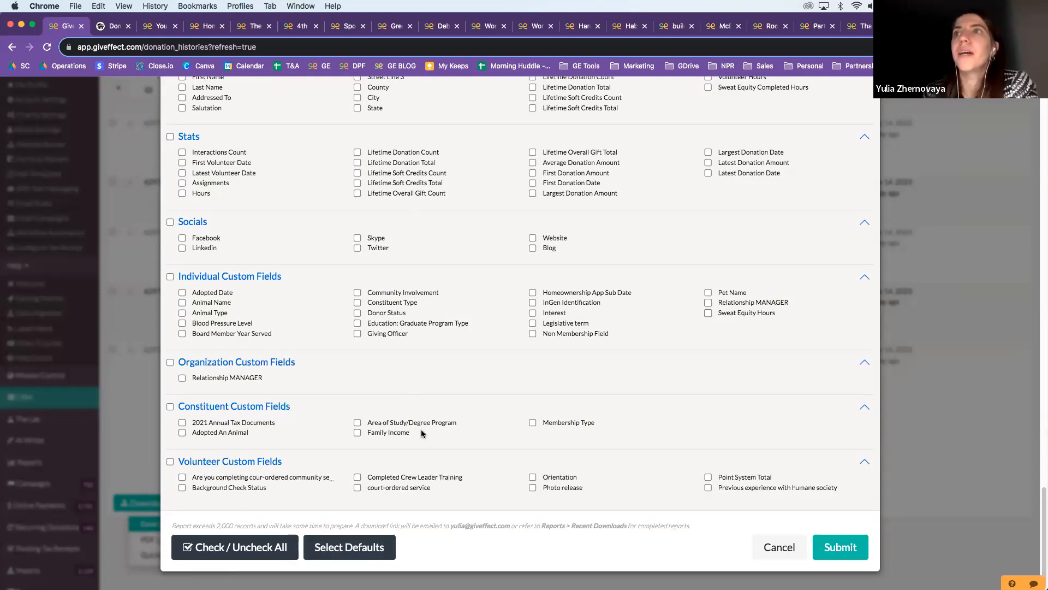
pyautogui.scroll(1, 446, 373)
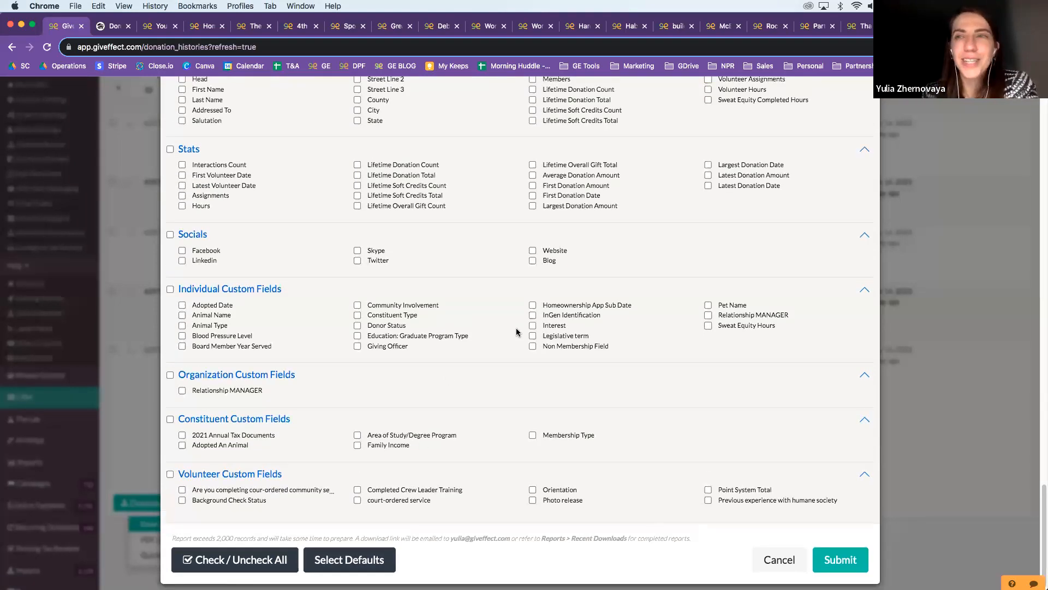
pyautogui.scroll(5, 442, 501)
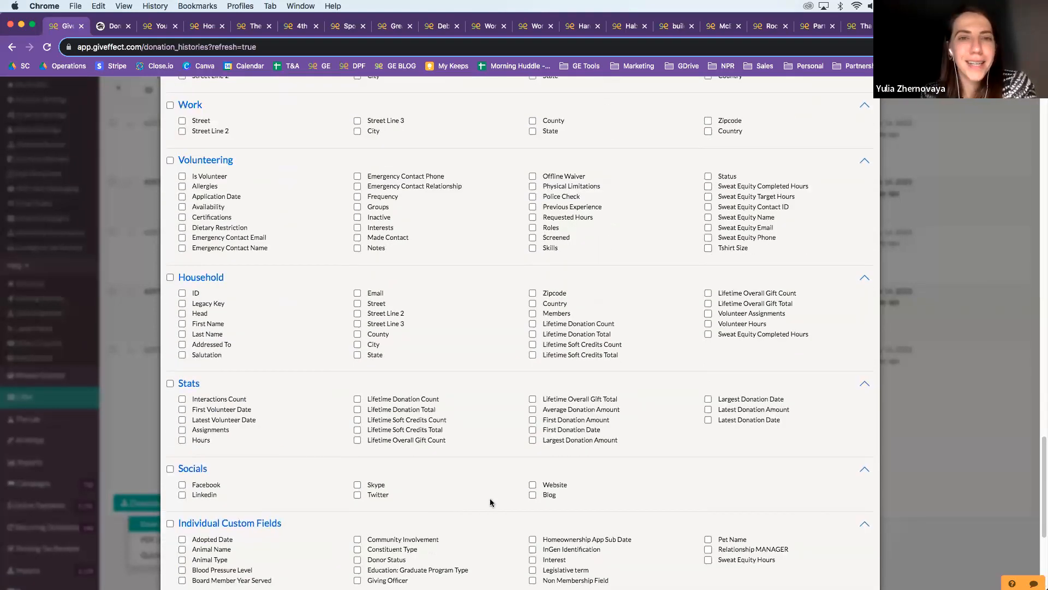
pyautogui.scroll(4, 499, 506)
pyautogui.scroll(-10, 508, 498)
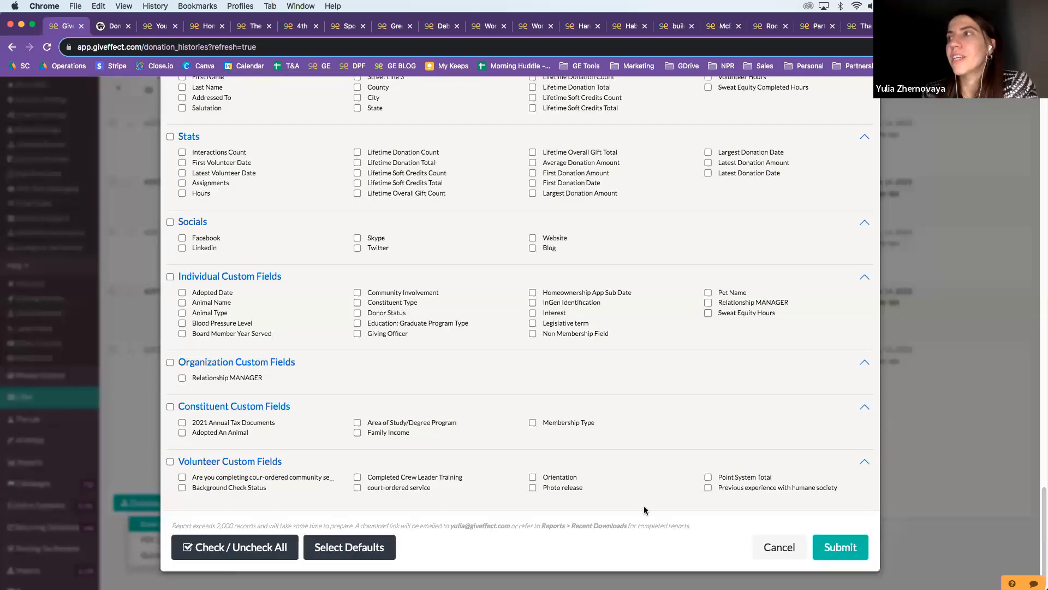